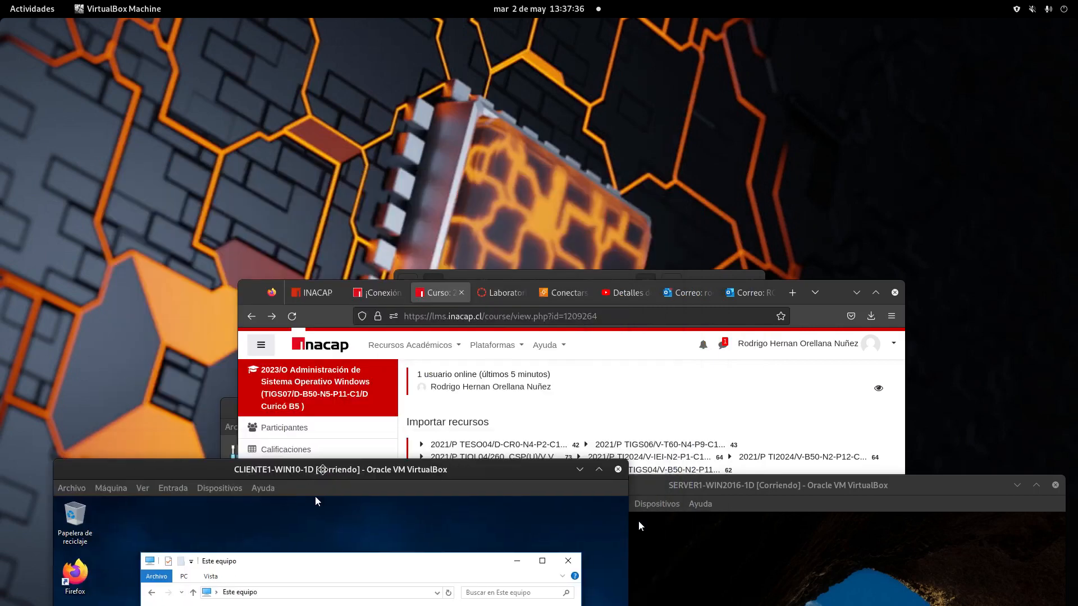
Step: Scroll through the INACAP course page and raise the SERVER1 VM window above Firefox
drag(834, 290, 796, 136)
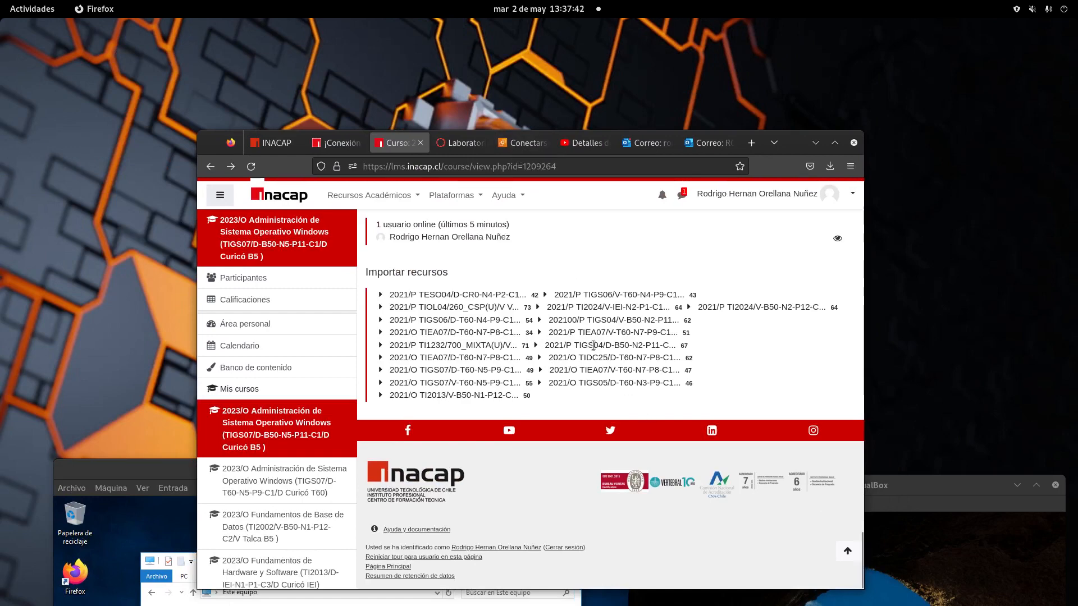
scroll(592, 345, up, 3)
scroll(593, 344, up, 20)
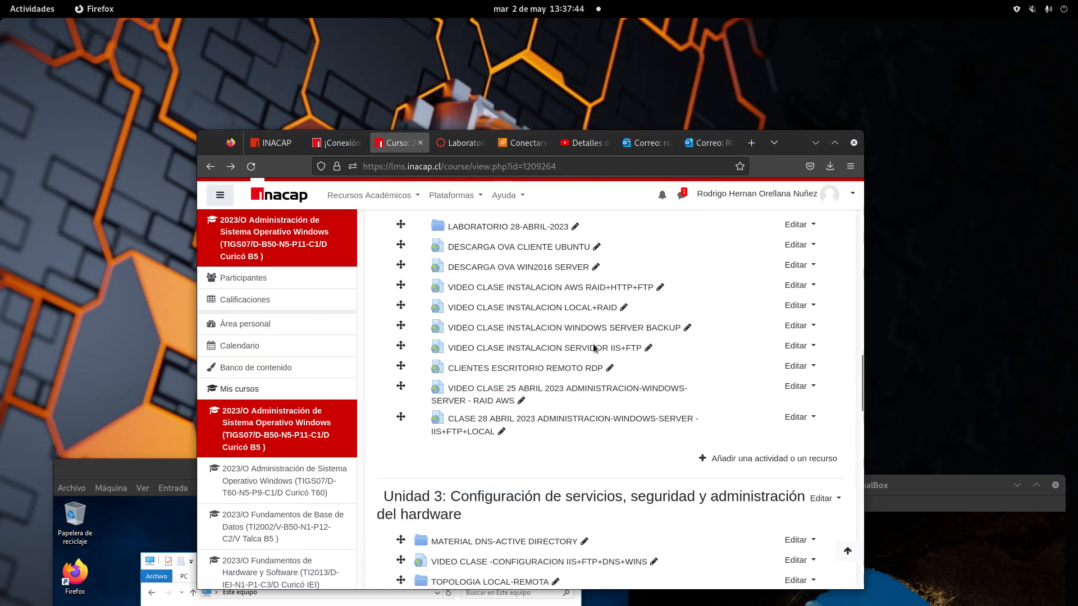
scroll(594, 344, up, 6)
drag(911, 485, 797, 136)
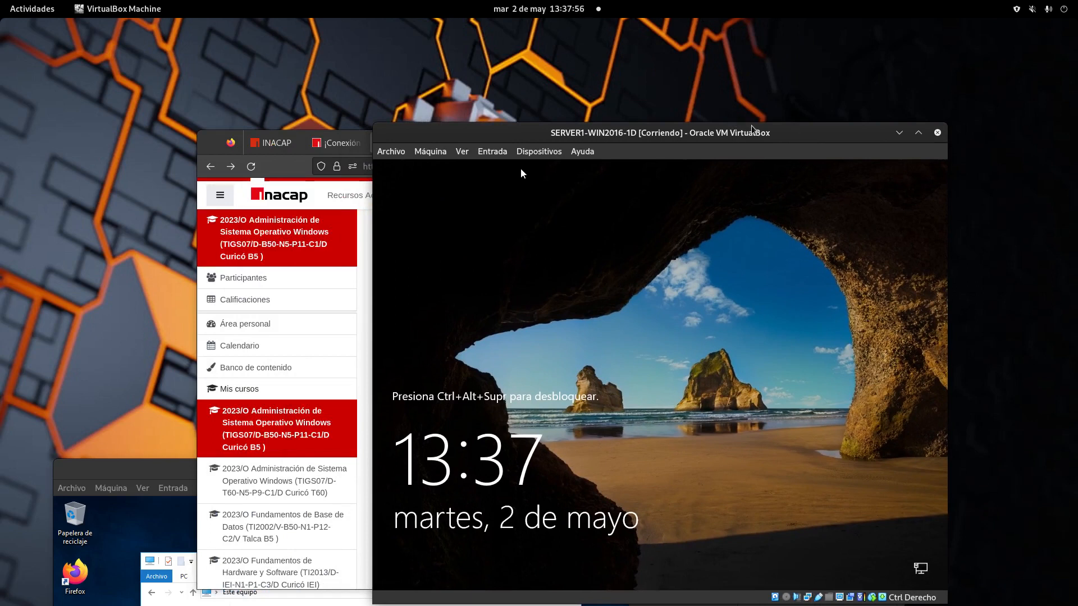
Step: Rearrange the SERVER1 VM and course page windows, leaving the VM in front near the top
drag(711, 138, 371, 126)
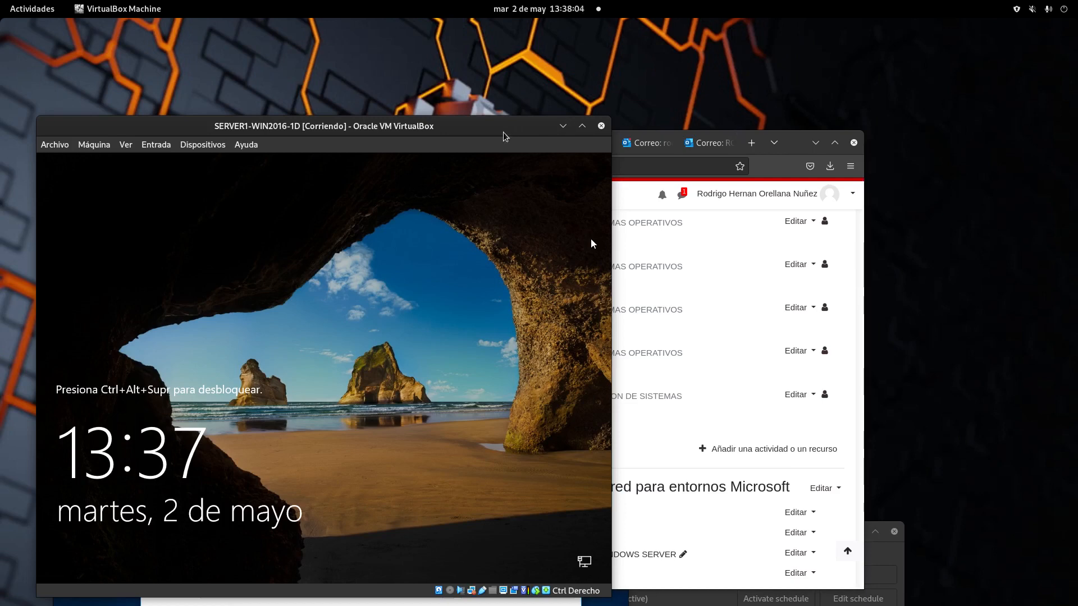
drag(495, 128, 673, 455)
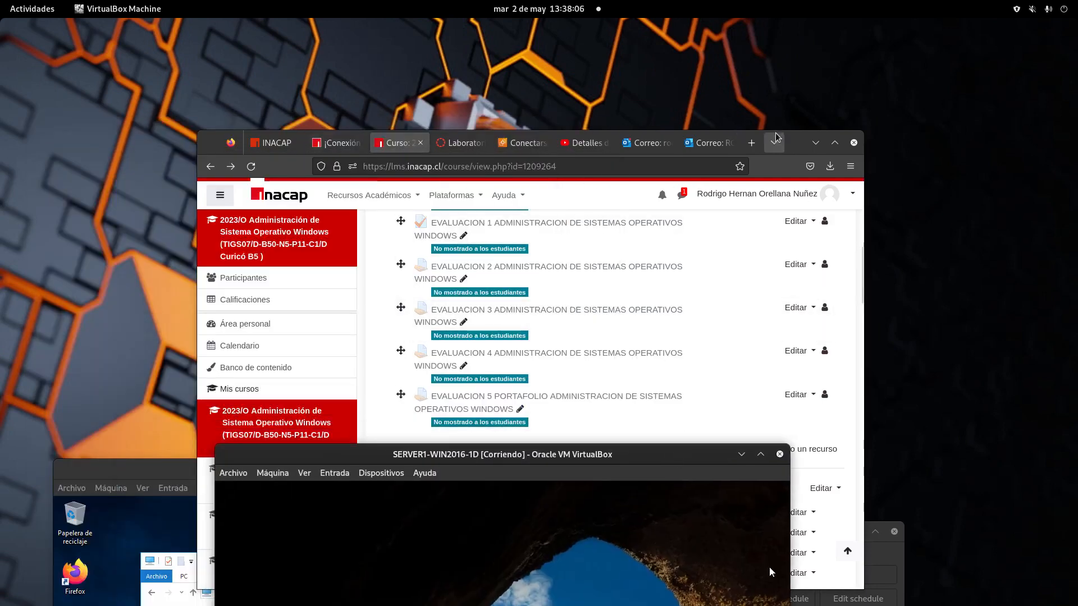
drag(797, 140, 513, 183)
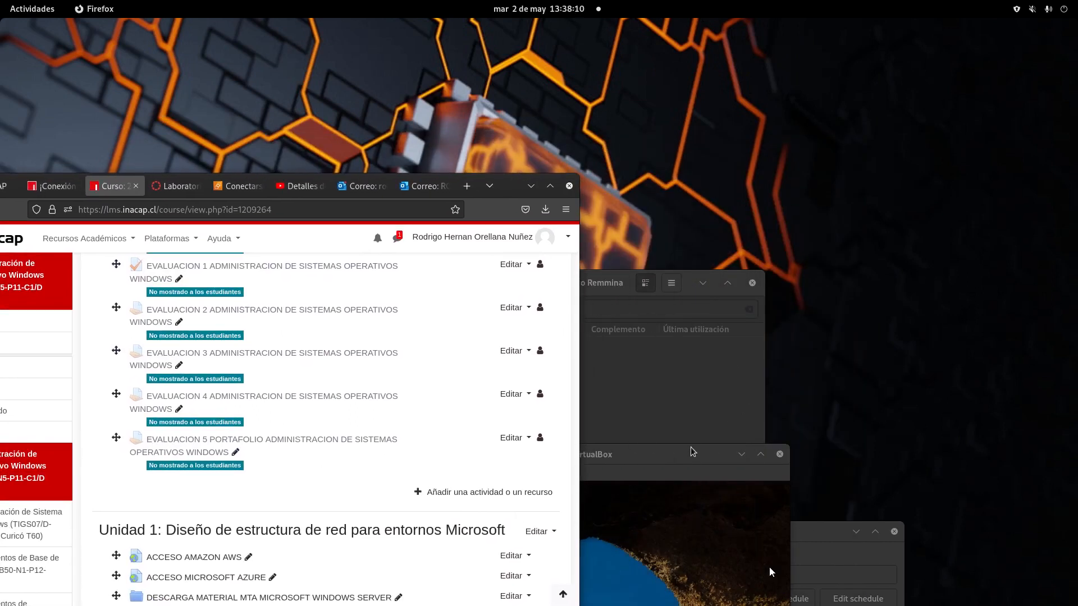
click(769, 568)
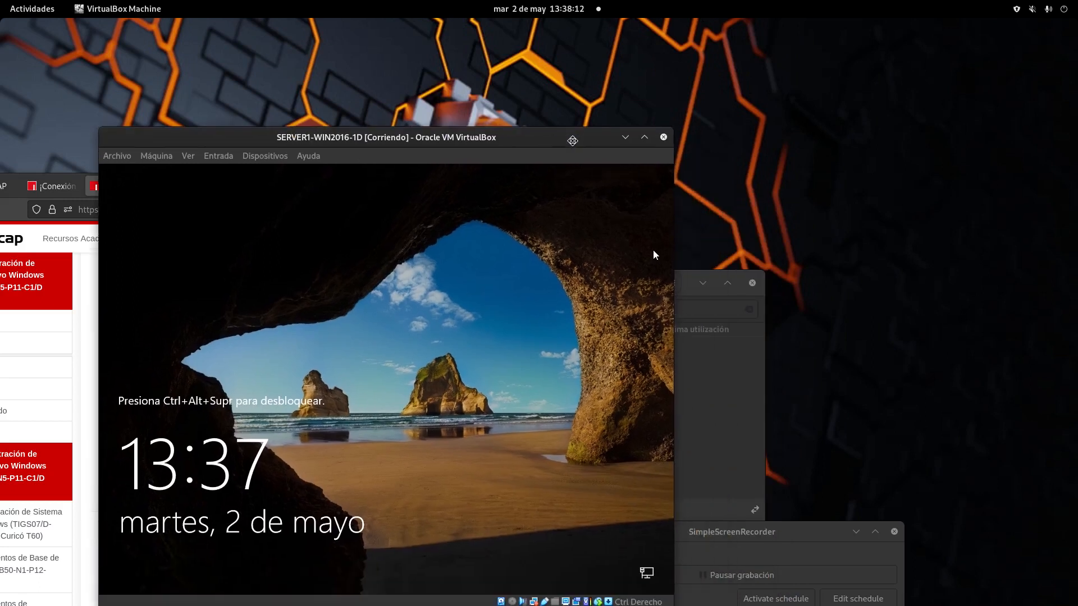
drag(610, 112, 615, 44)
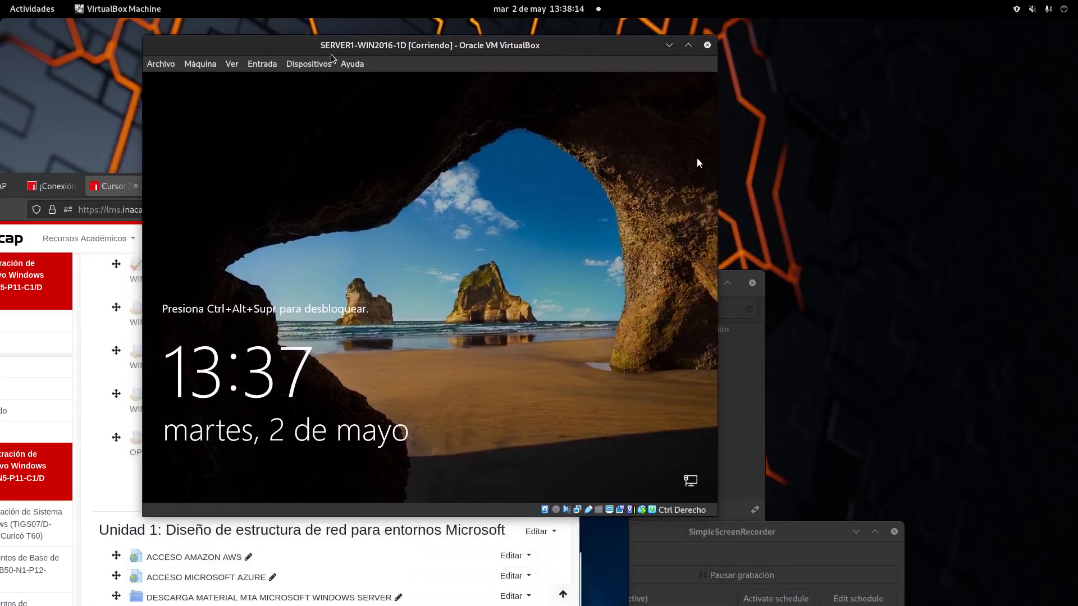
Step: Send Ctrl-Alt-Del to the VM and sign in as Administrador with the account password
click(272, 67)
mouse_move(289, 81)
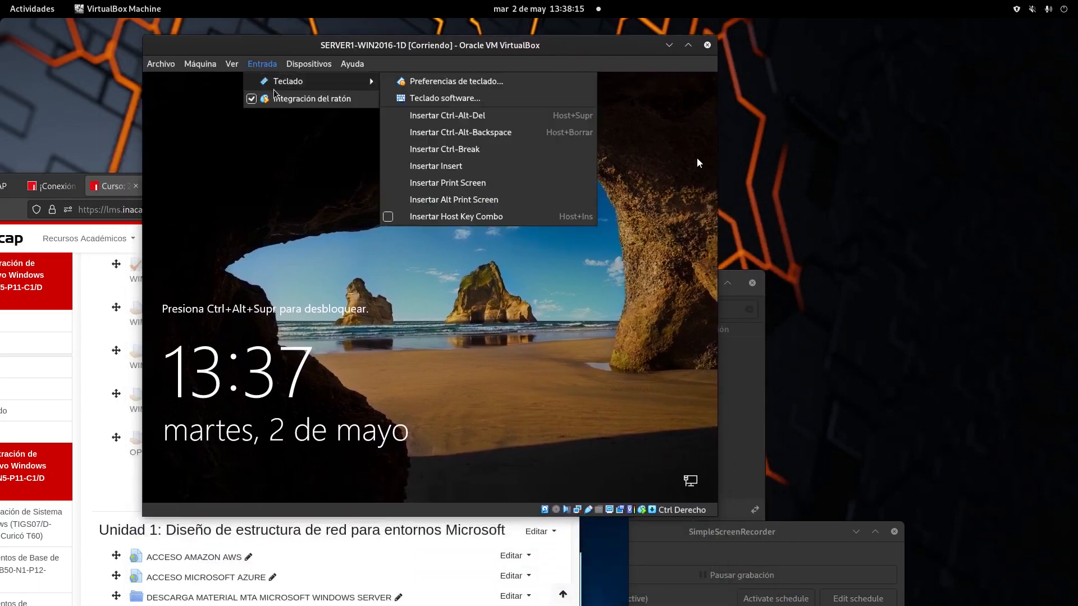
click(461, 116)
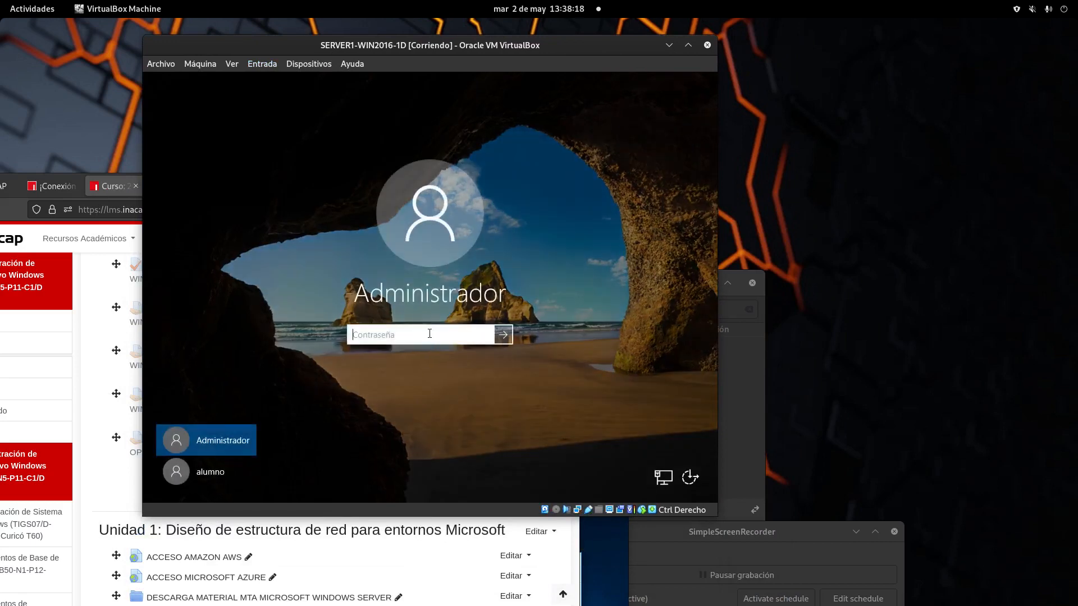
text(••••)
key(Return)
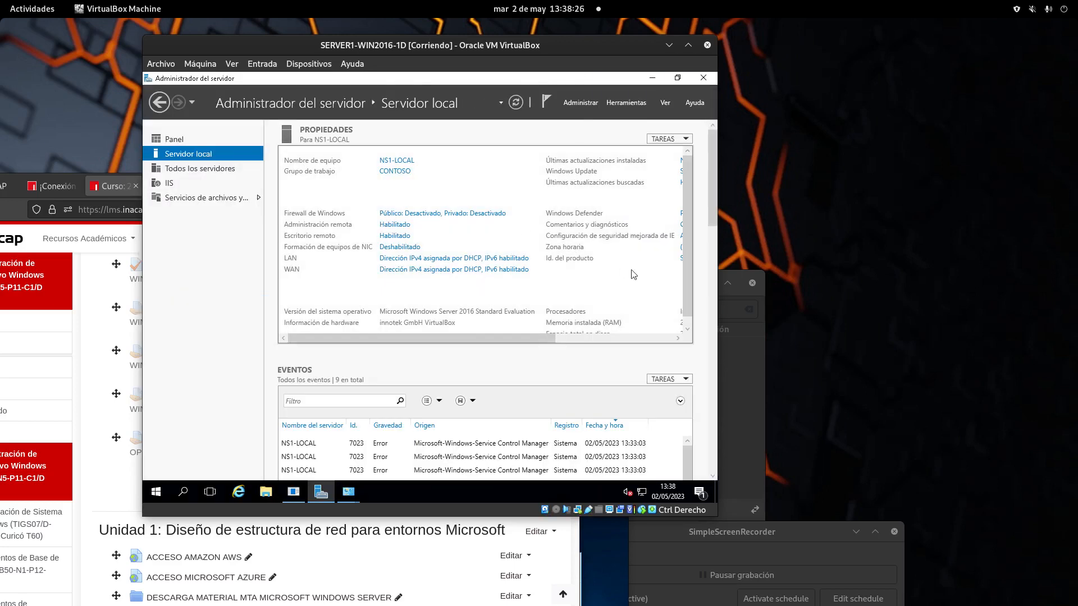
Step: From Server Manager's IIS section, launch IIS Manager from the Herramientas menu
click(169, 184)
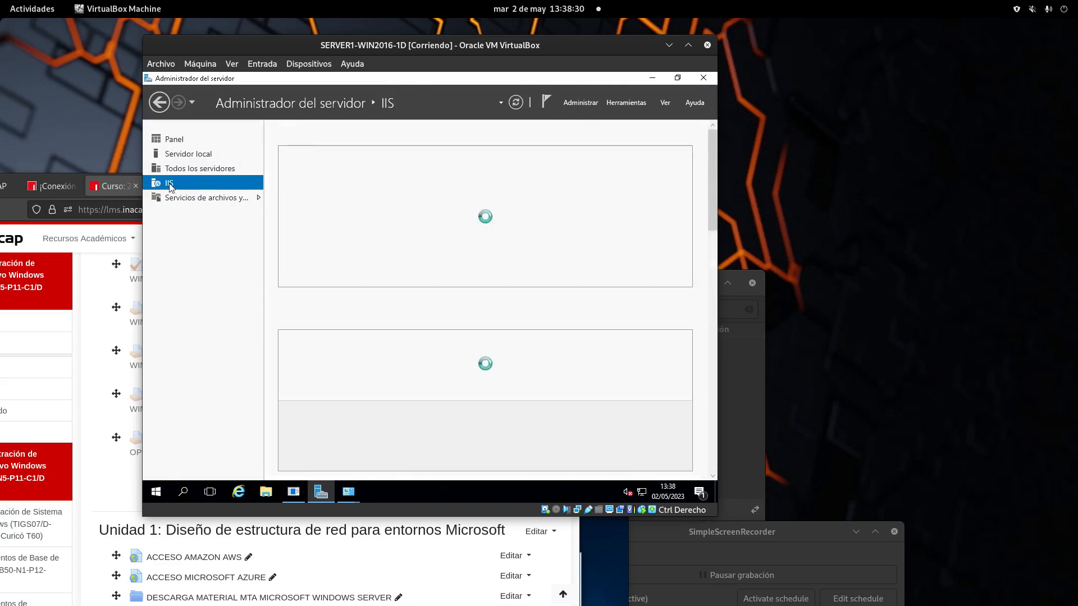
click(626, 102)
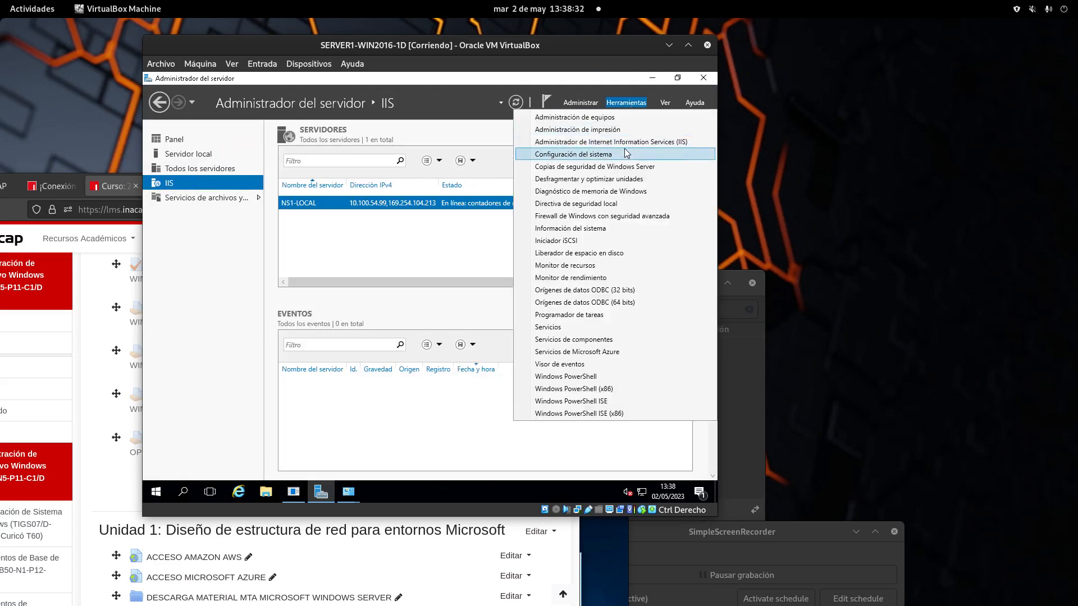
click(623, 153)
click(624, 103)
click(625, 103)
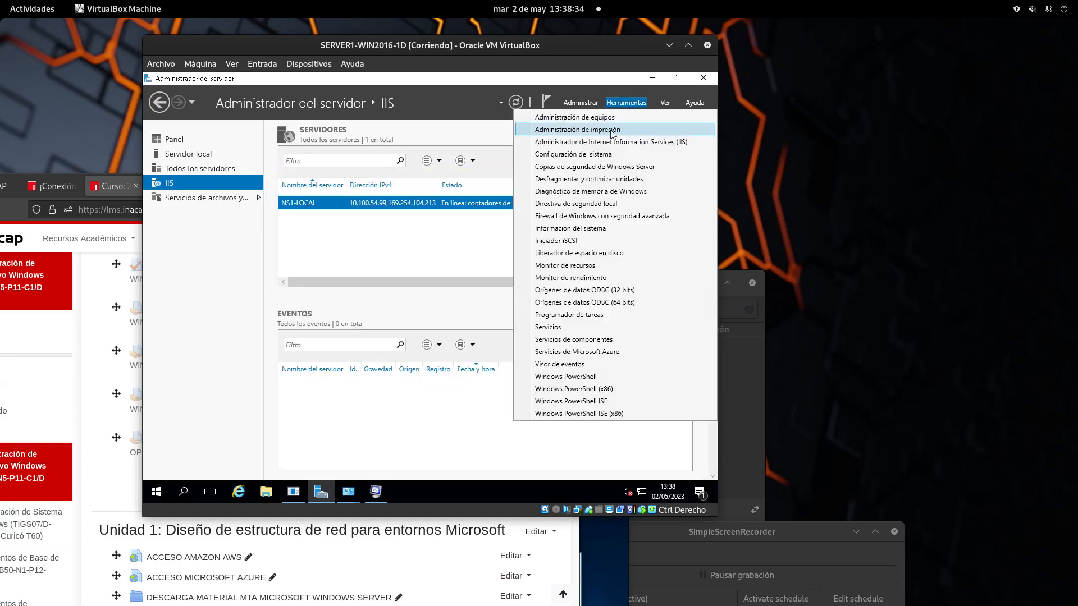
click(612, 143)
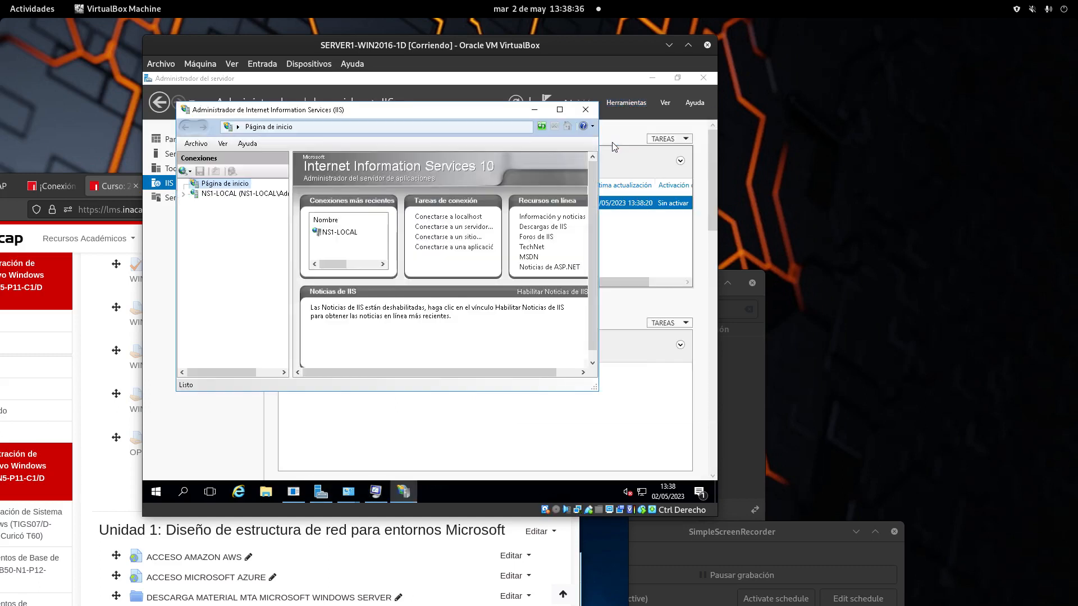
Step: Expand NS1-LOCAL > Sitios and open the sitio1 home page
click(247, 194)
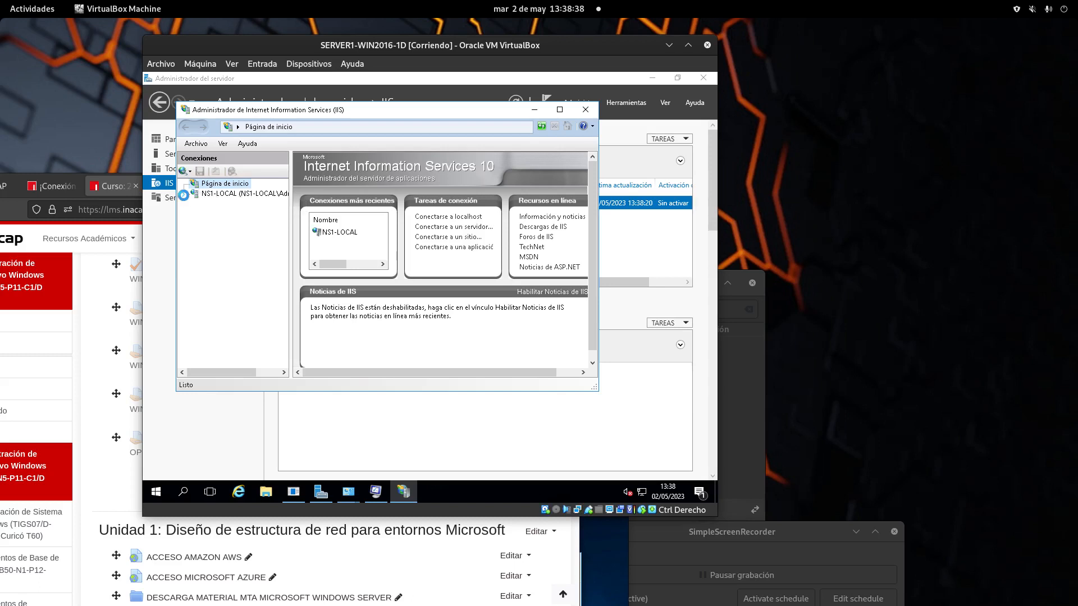
click(194, 215)
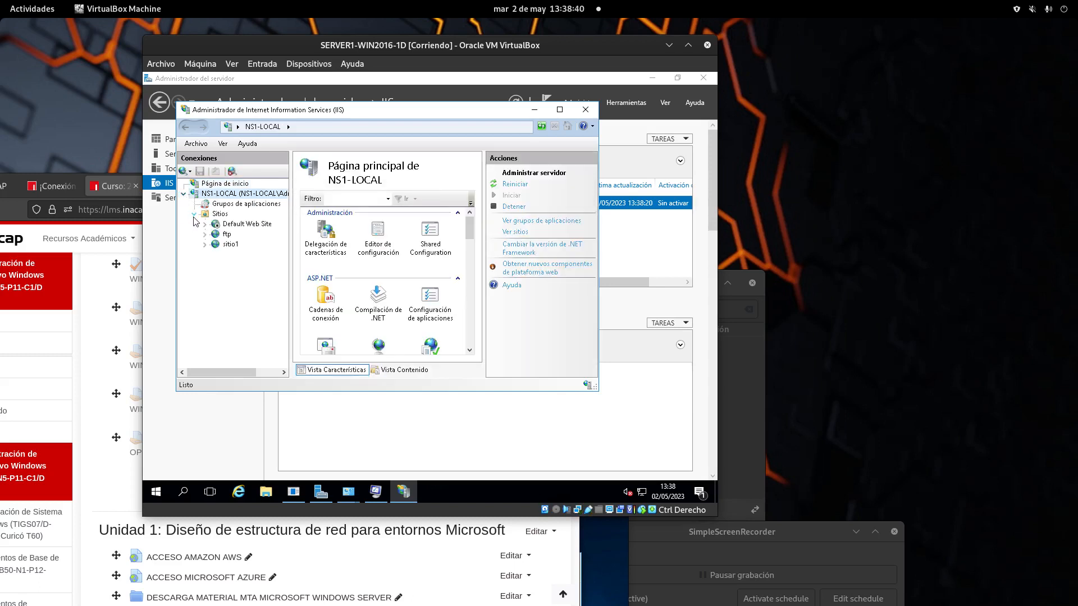
click(230, 245)
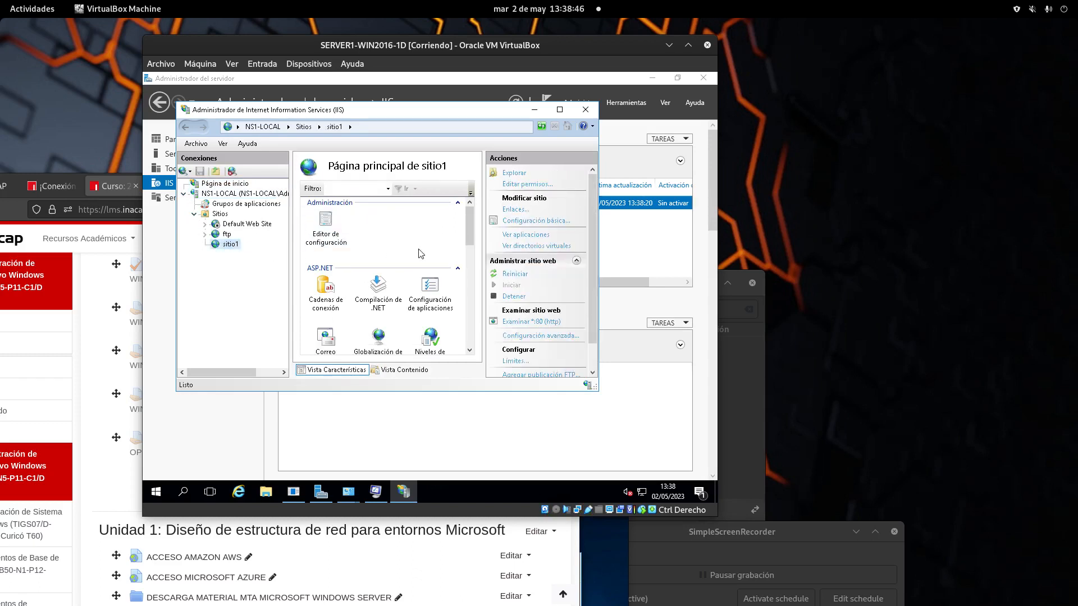
scroll(514, 296, down, 1)
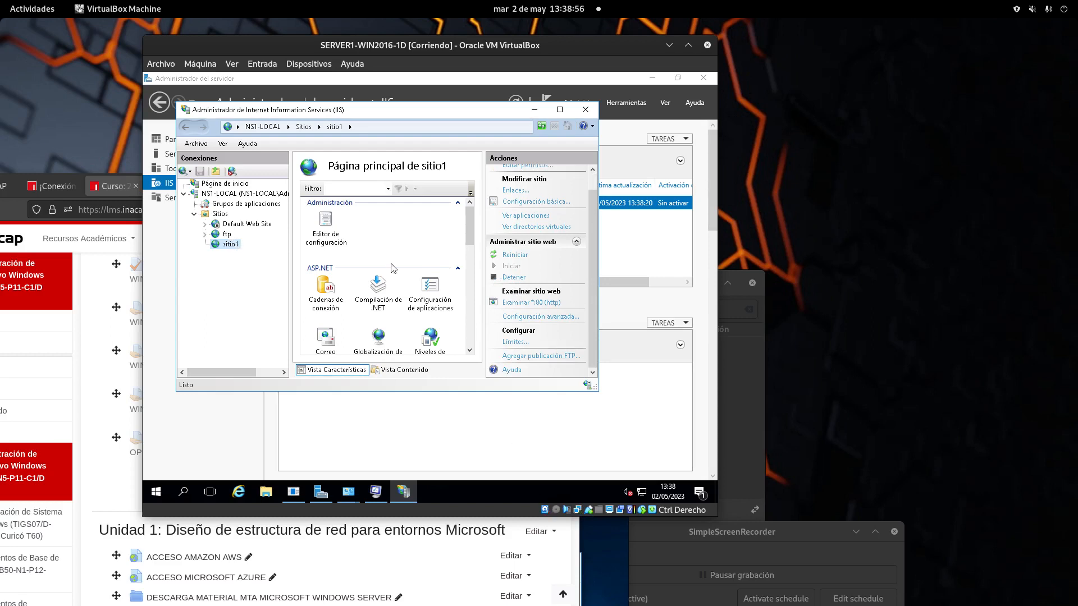
drag(761, 533, 781, 555)
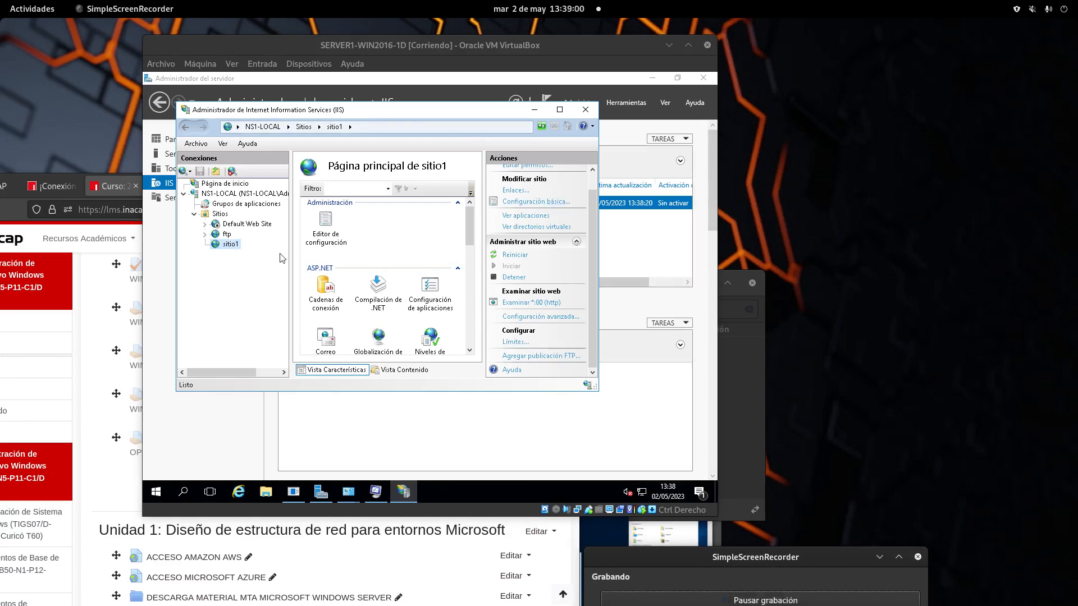
Step: Check the WAN adapter's status details showing IPv4 address 10.100.54.99, then close them
right_click(643, 494)
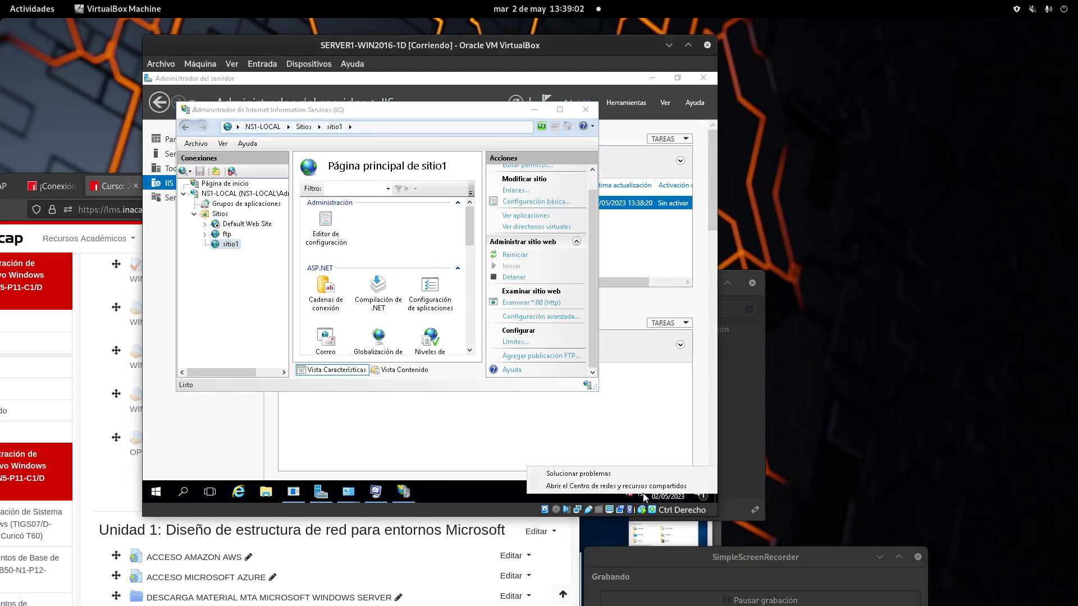
click(618, 486)
click(224, 153)
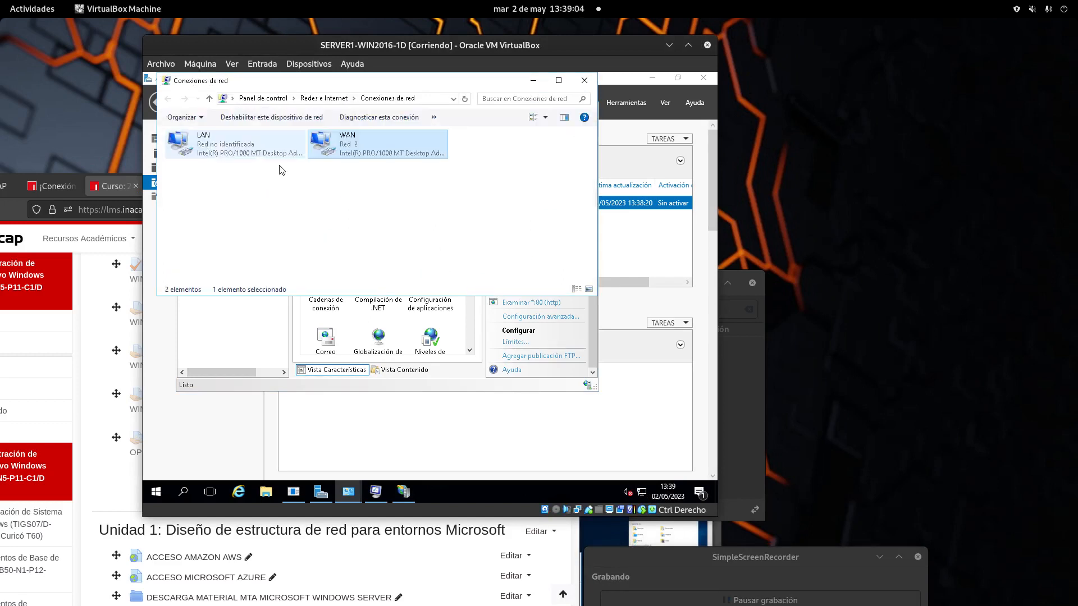
right_click(336, 150)
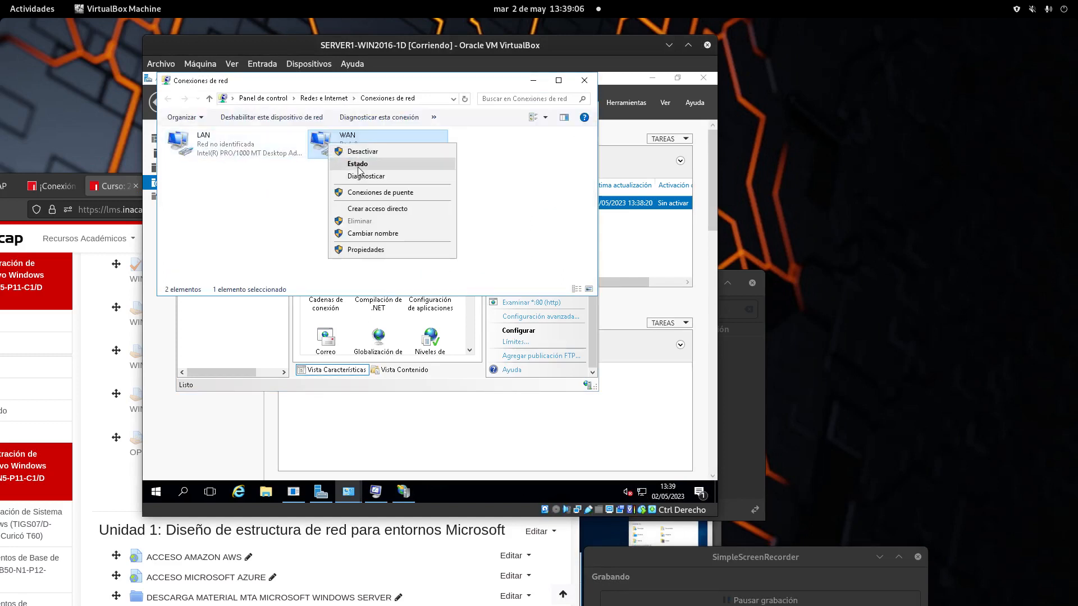
click(361, 169)
click(364, 275)
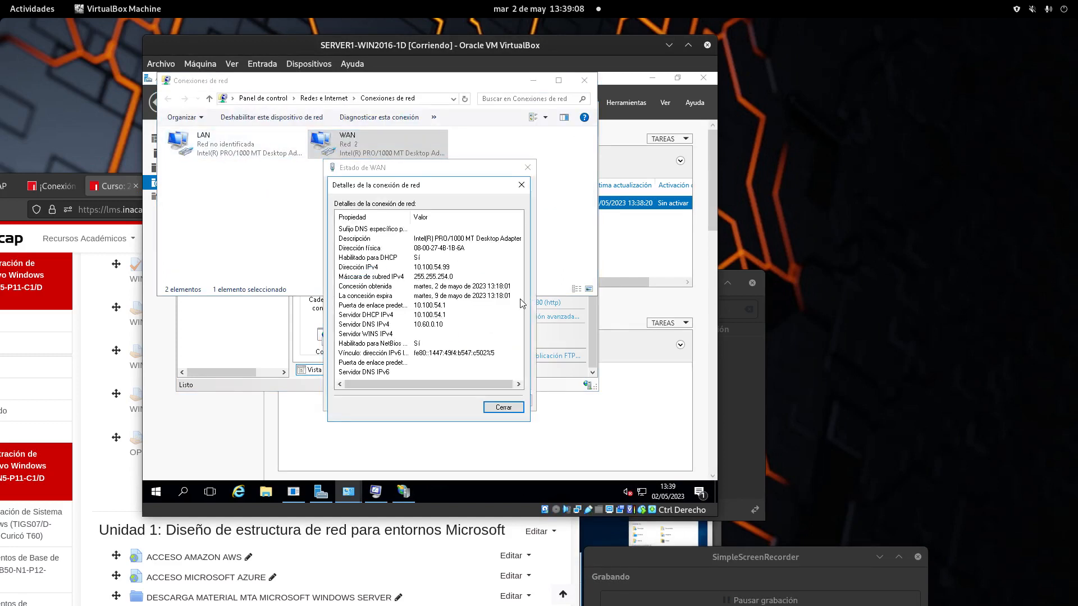
click(503, 407)
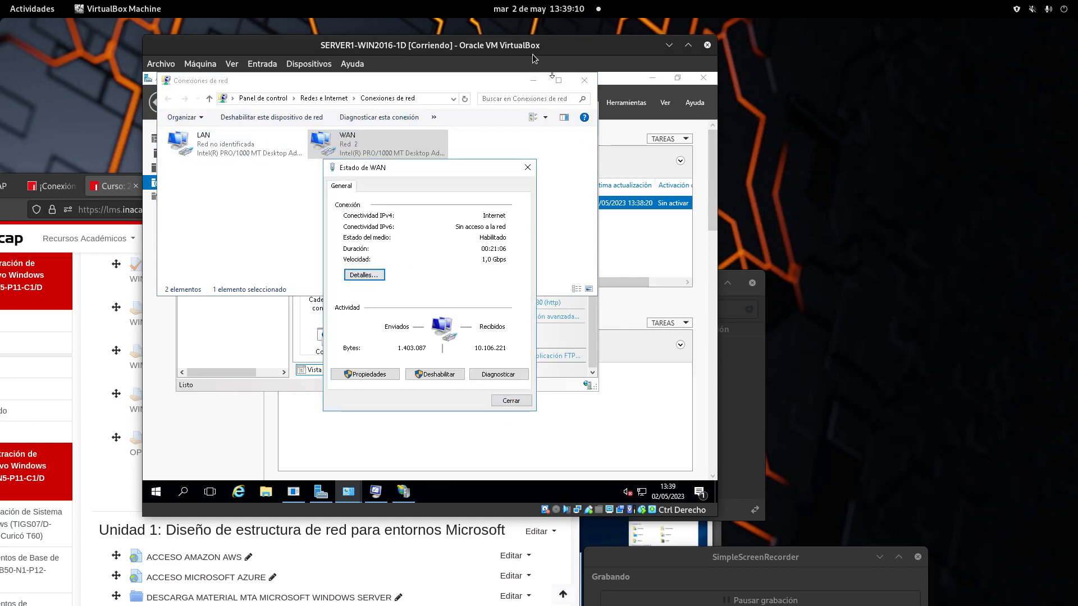
Step: Move the server VM window aside and open a new Firefox tab on the host
drag(565, 79, 871, 339)
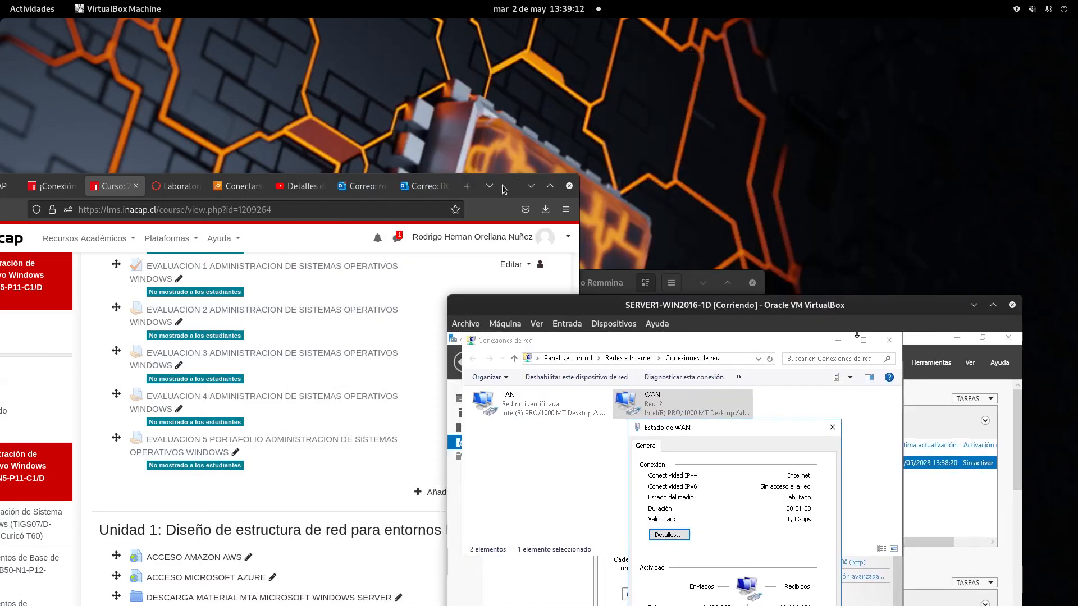
click(466, 188)
drag(504, 186, 809, 162)
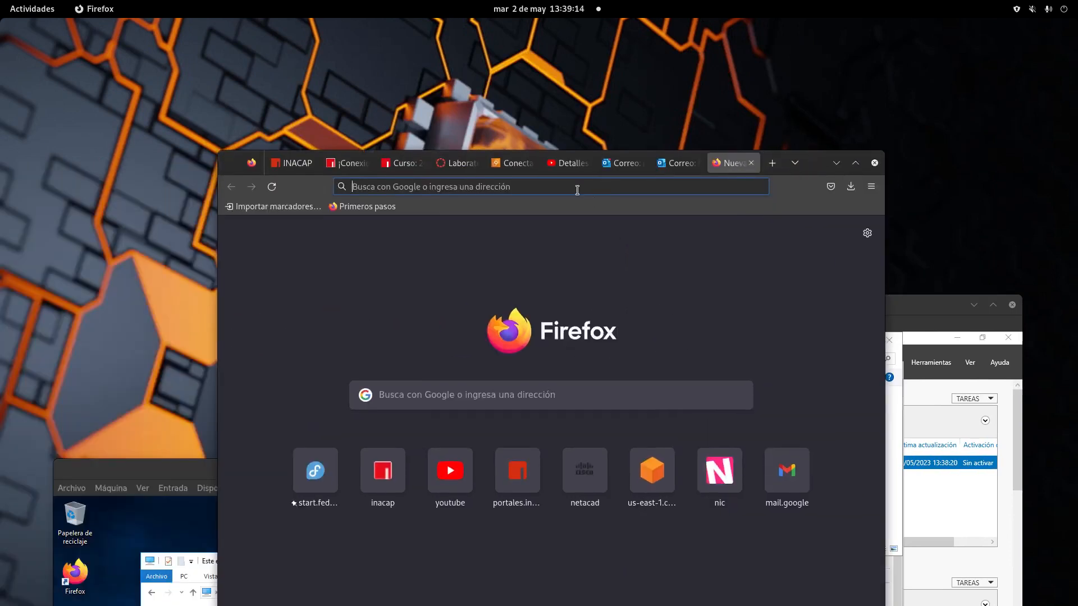
Step: Load 10.100.54.99 in Firefox to see the SITIO1 LOCAL page, then centre the server VM window
click(571, 187)
text(10.100.54.99)
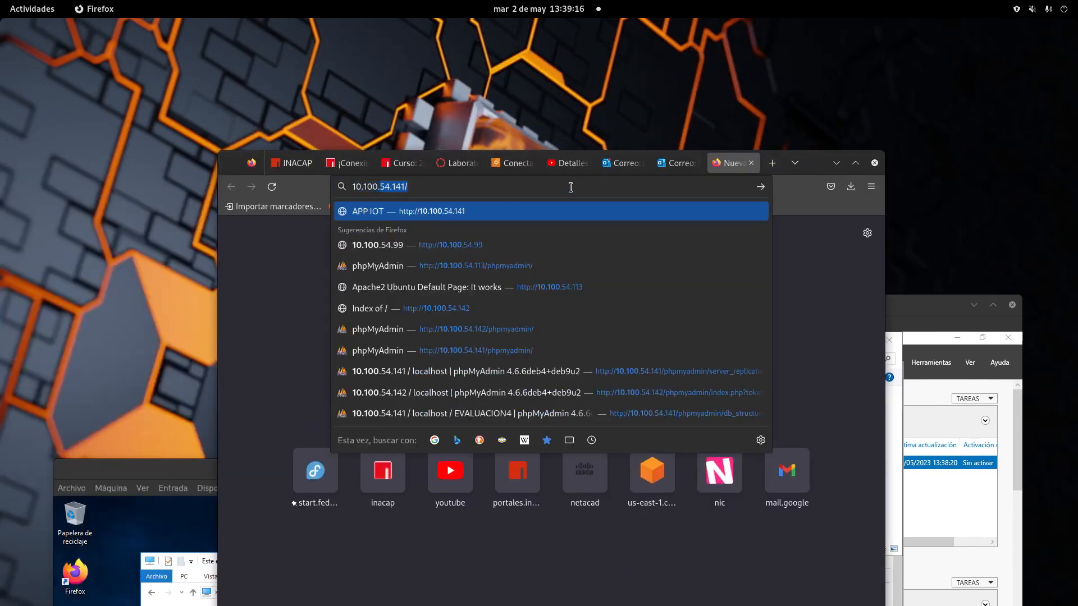
key(Return)
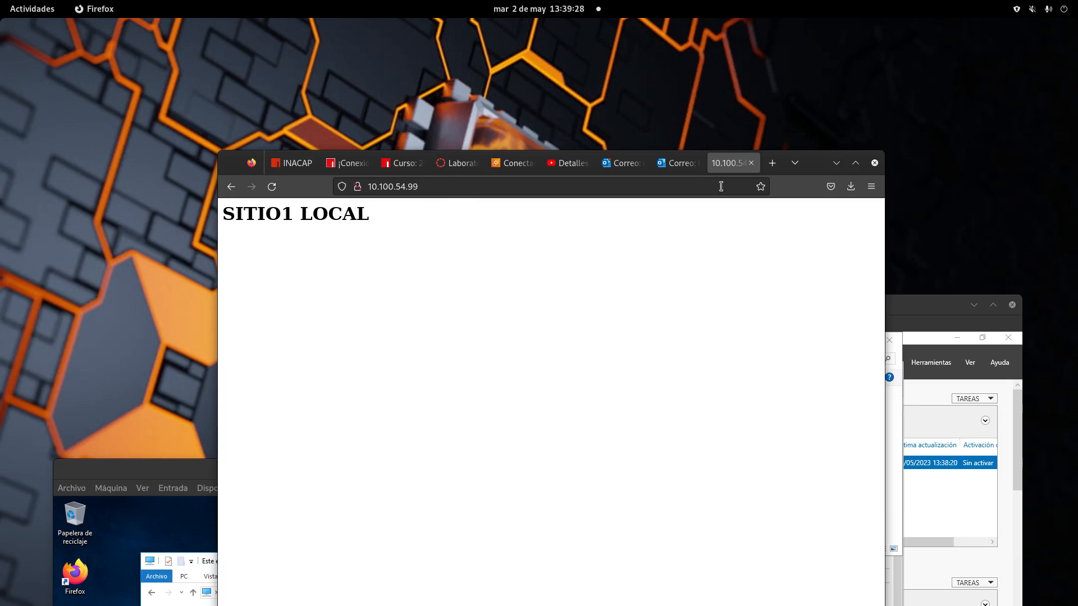
drag(906, 311, 708, 164)
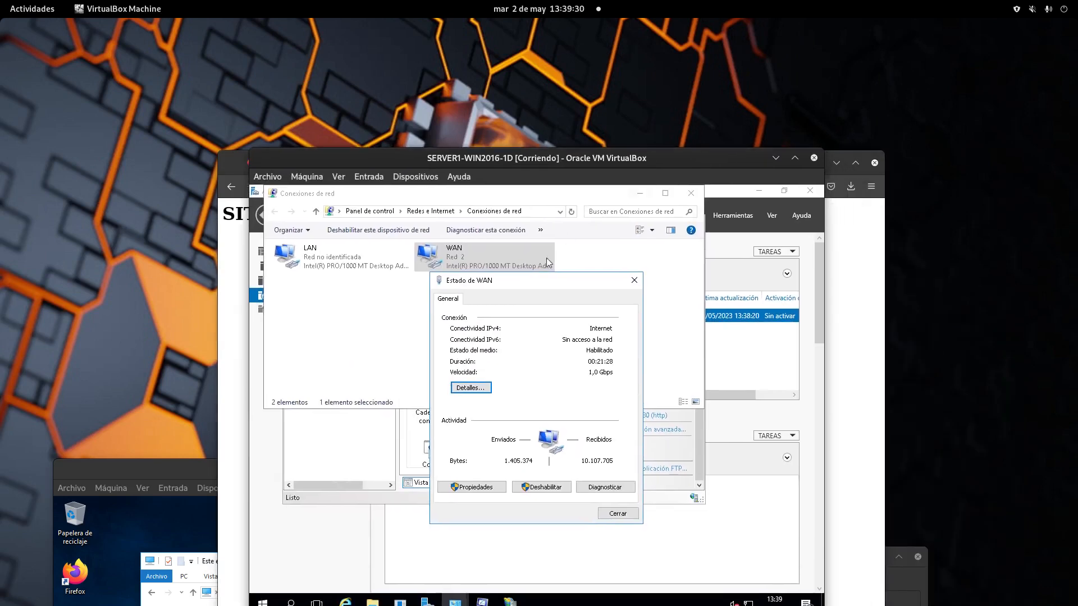
Step: Close the Estado de WAN, Conexiones de red and Centro de redes windows
click(635, 281)
click(690, 193)
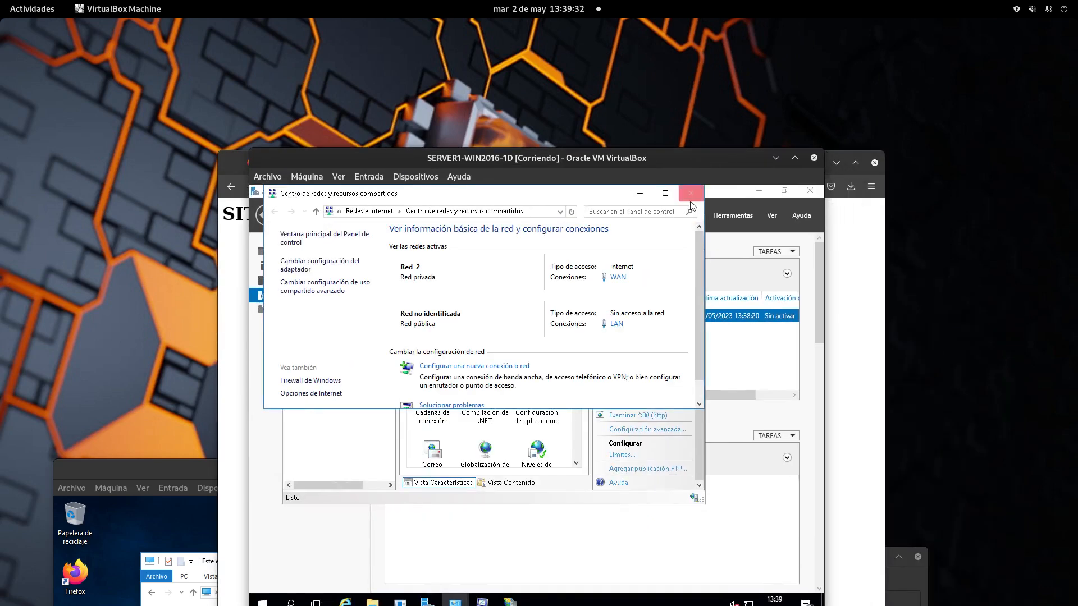
click(691, 192)
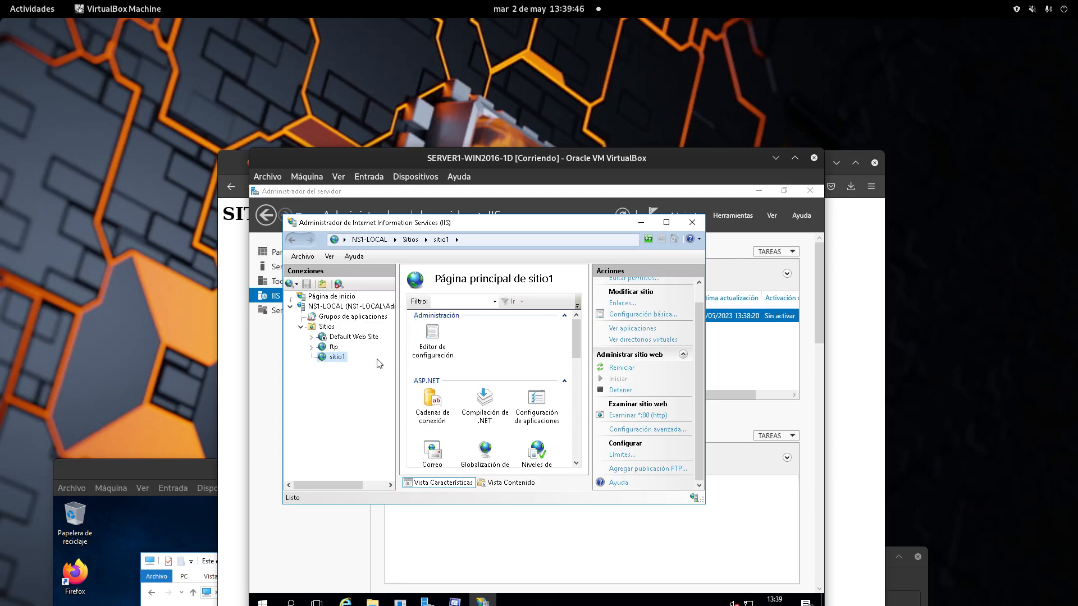
Step: Move the SERVER1 window aside and raise the CLIENTE1 VM window
drag(649, 165, 348, 150)
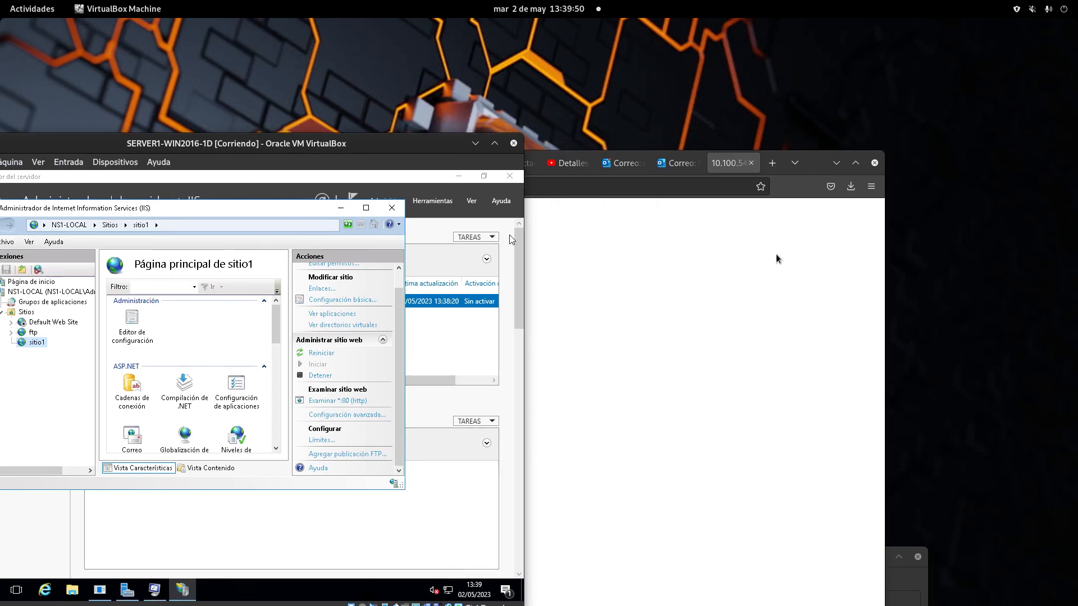
drag(396, 140, 813, 287)
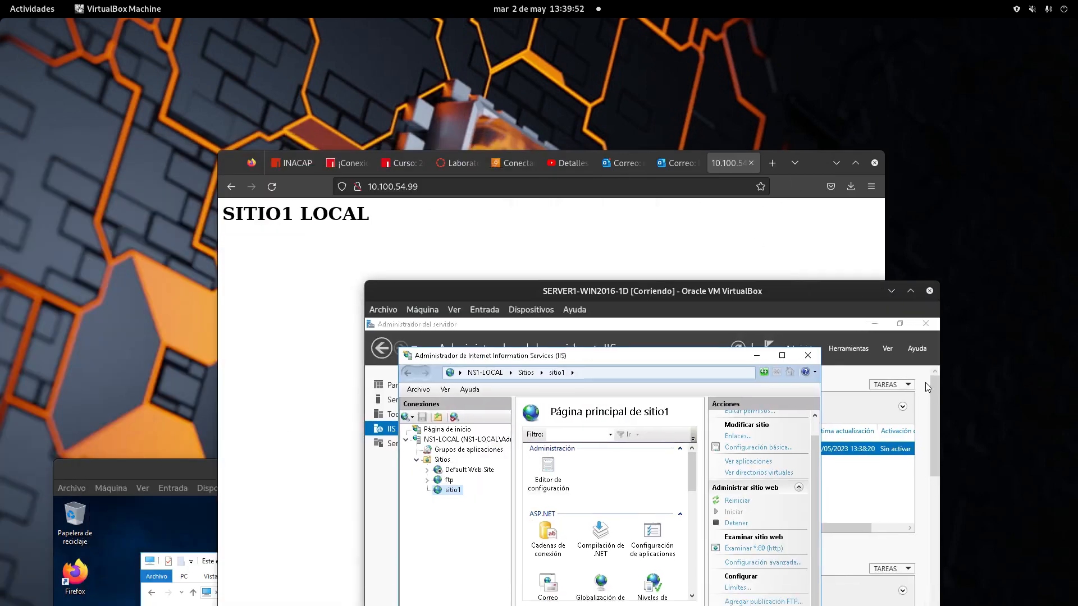
drag(133, 468, 632, 331)
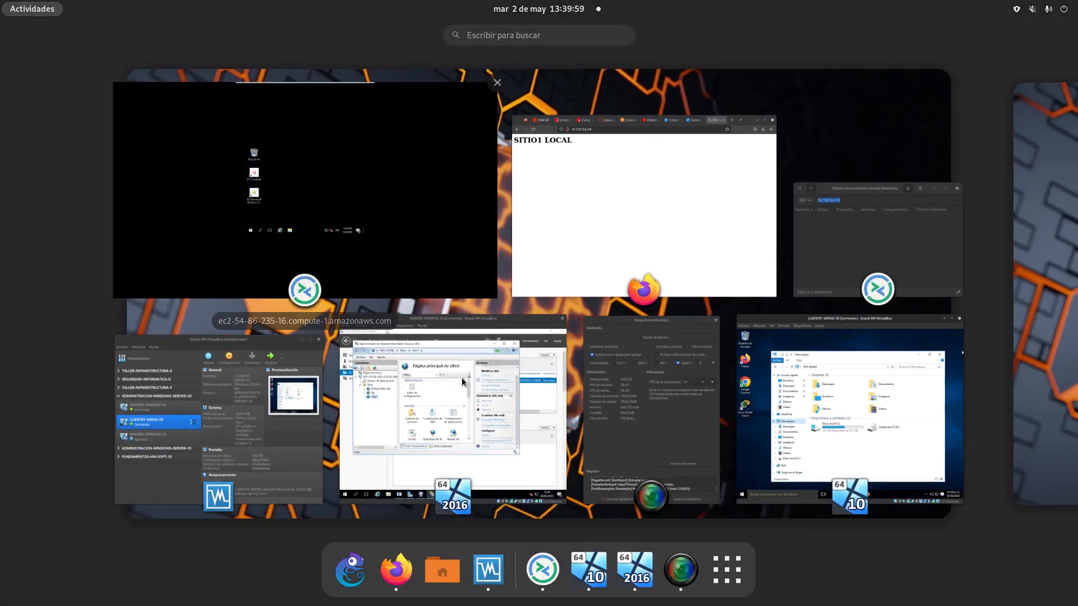
Step: Switch to the EC2 remote session and set it to scaled full screen
click(30, 8)
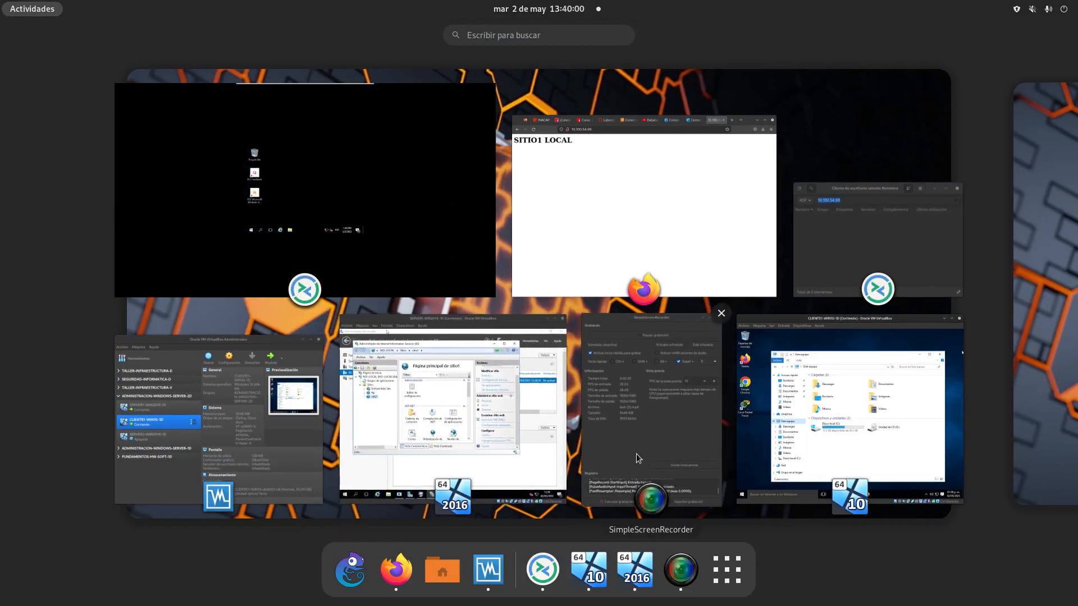
click(544, 582)
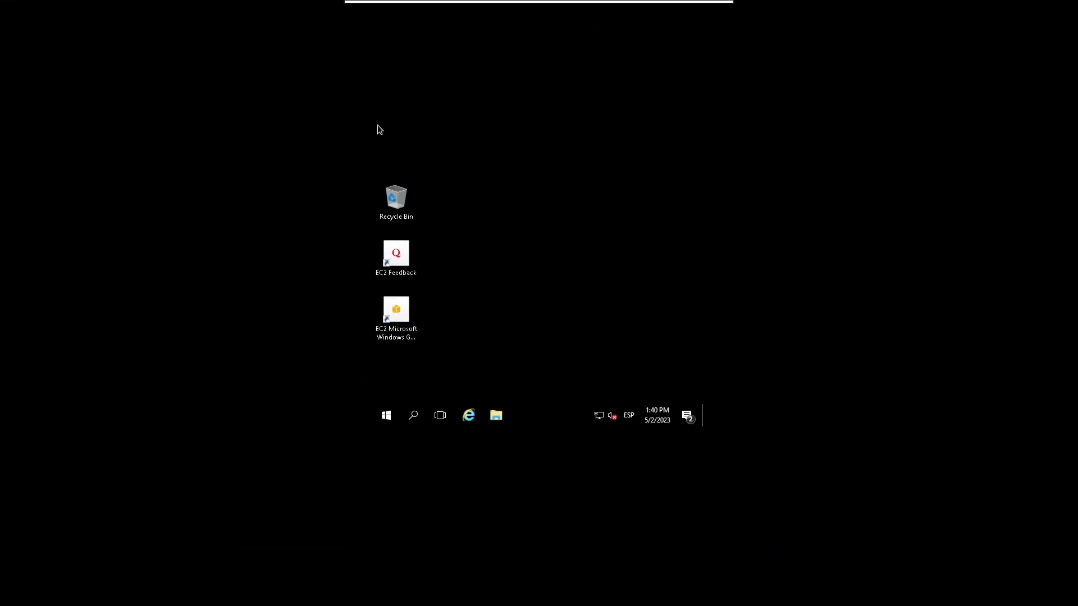
mouse_move(345, 4)
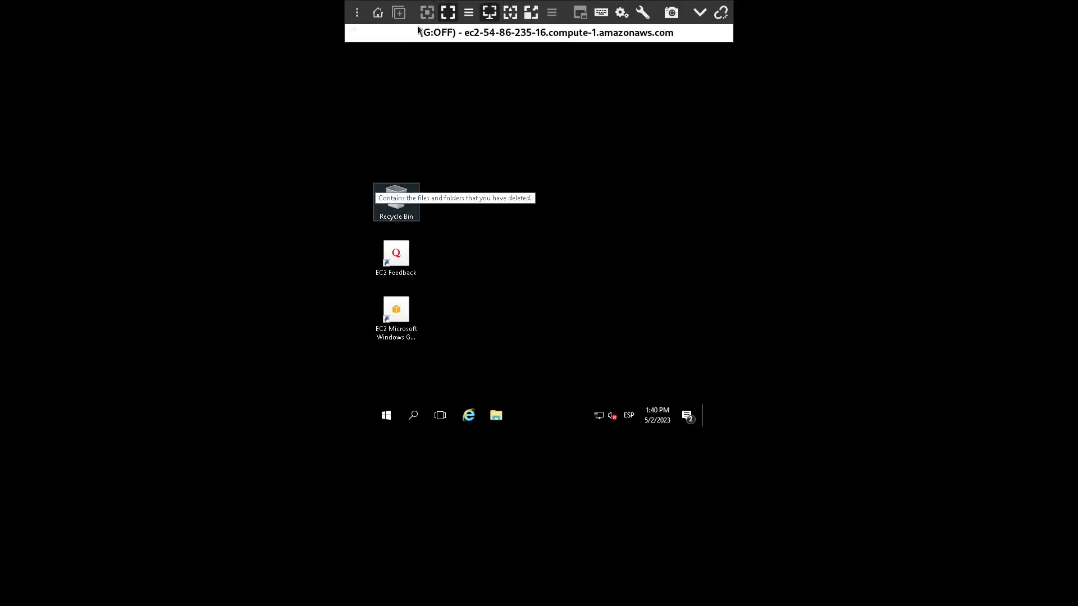
click(447, 13)
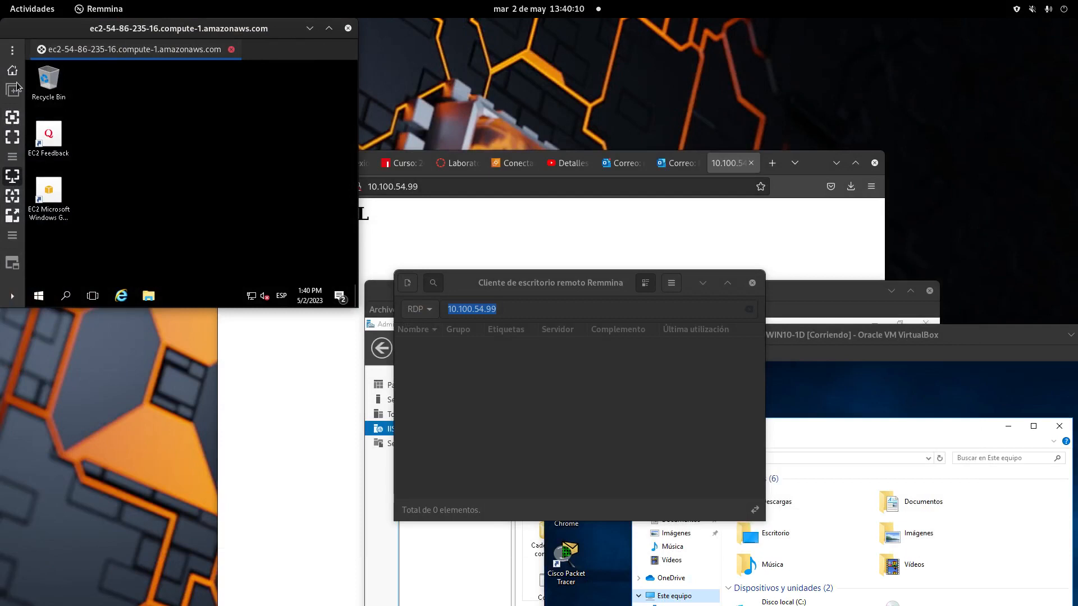
click(13, 136)
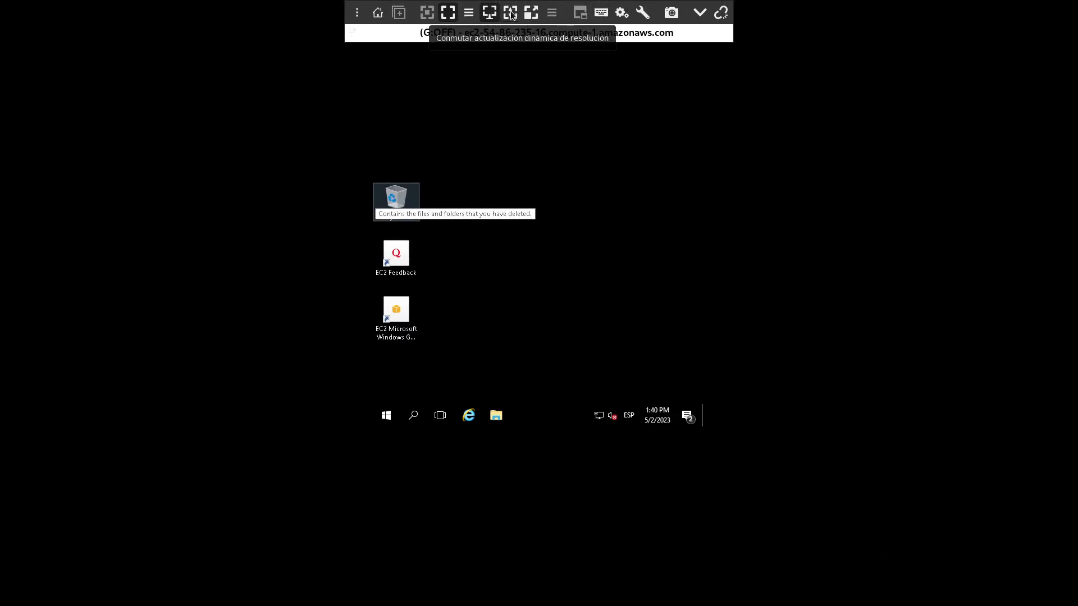
click(531, 14)
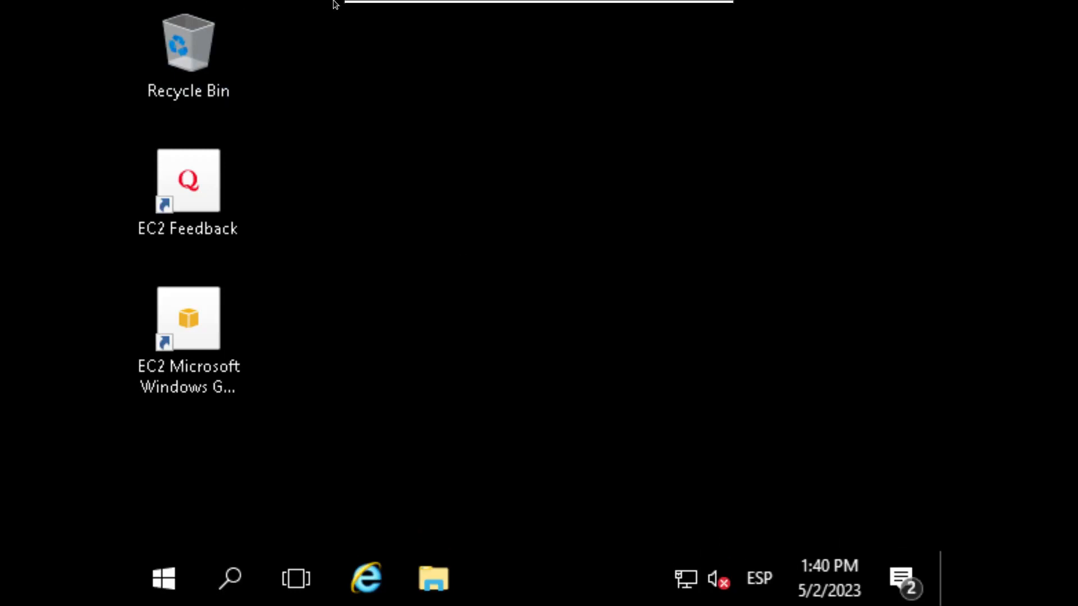
Step: Minimise the remote session and return to Remmina's main connection window
click(702, 11)
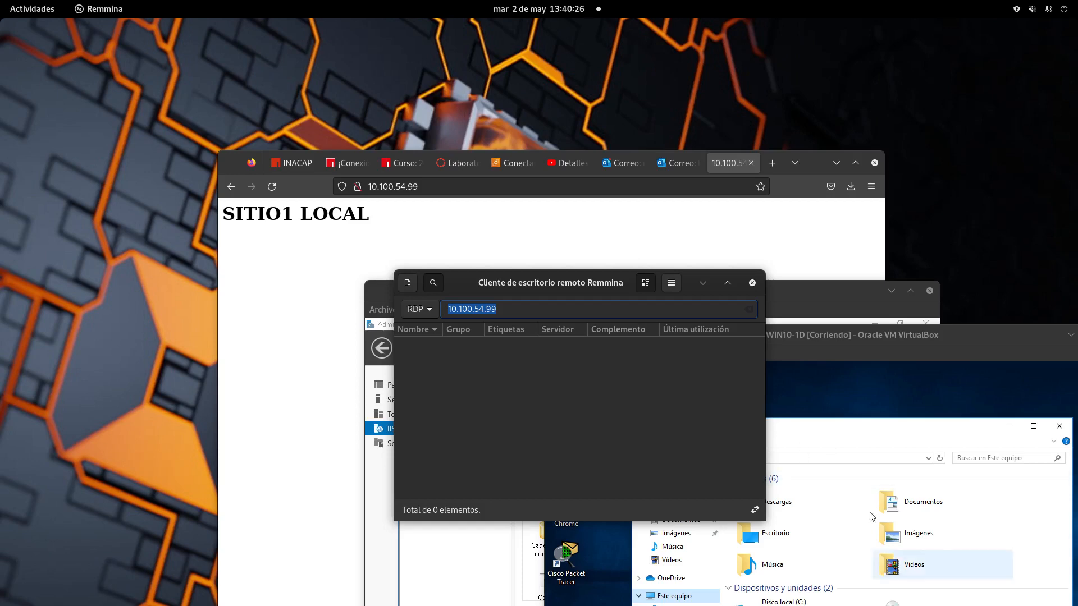
mouse_move(2, 2)
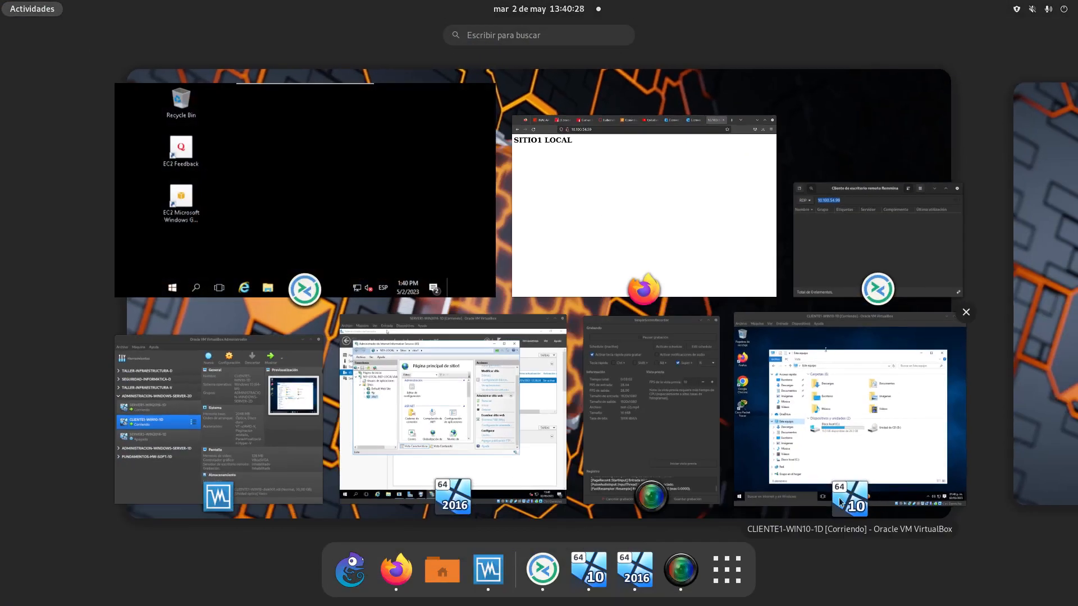
click(698, 424)
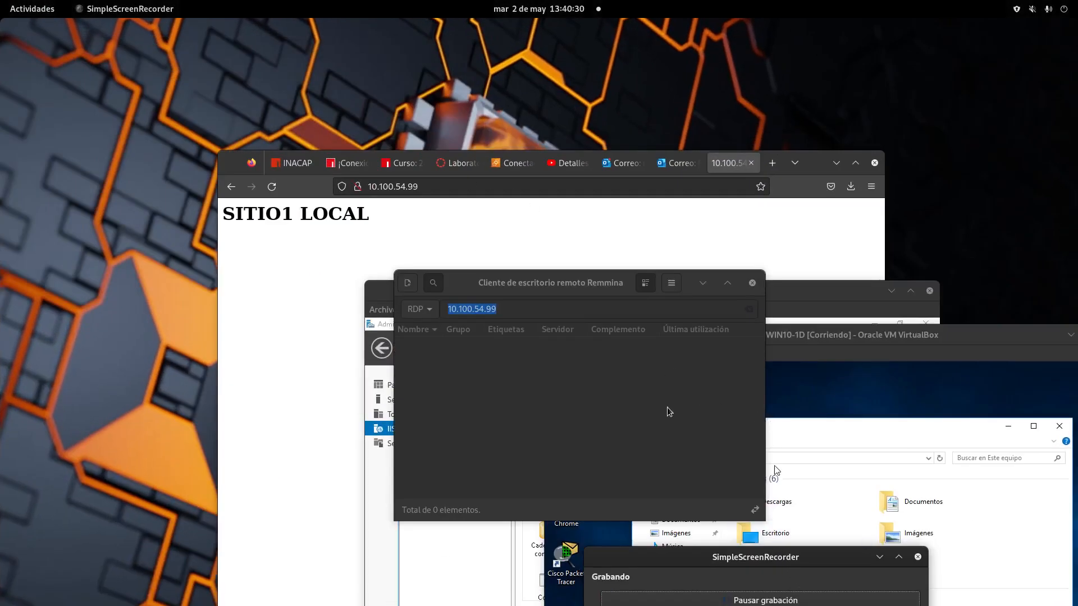
click(697, 426)
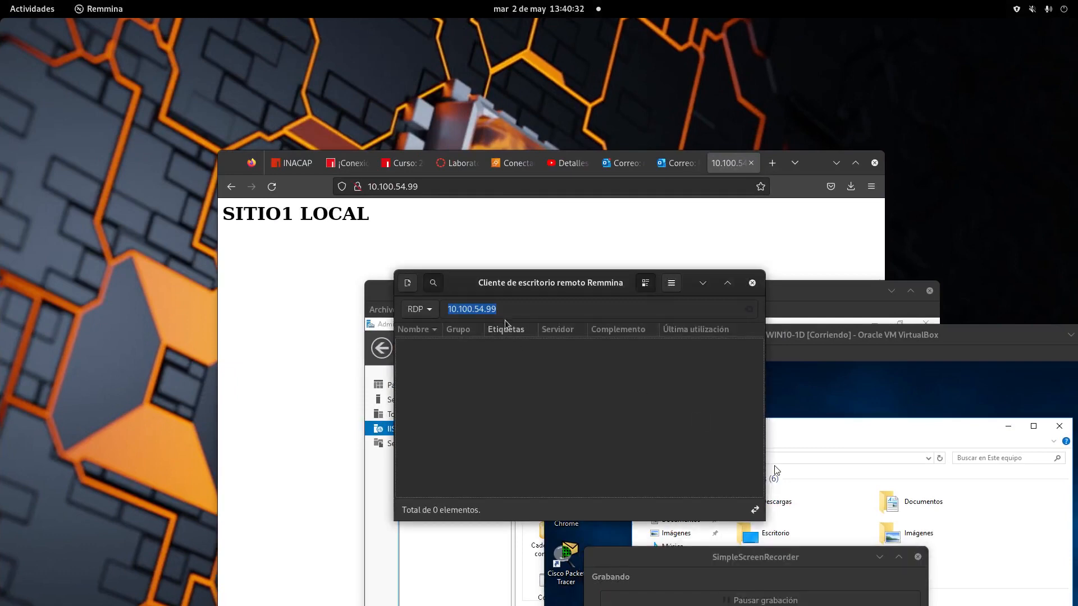
Step: Start an RDP connection to 10.100.54.99, submit administrator credentials, then cancel the login
click(554, 313)
key(Return)
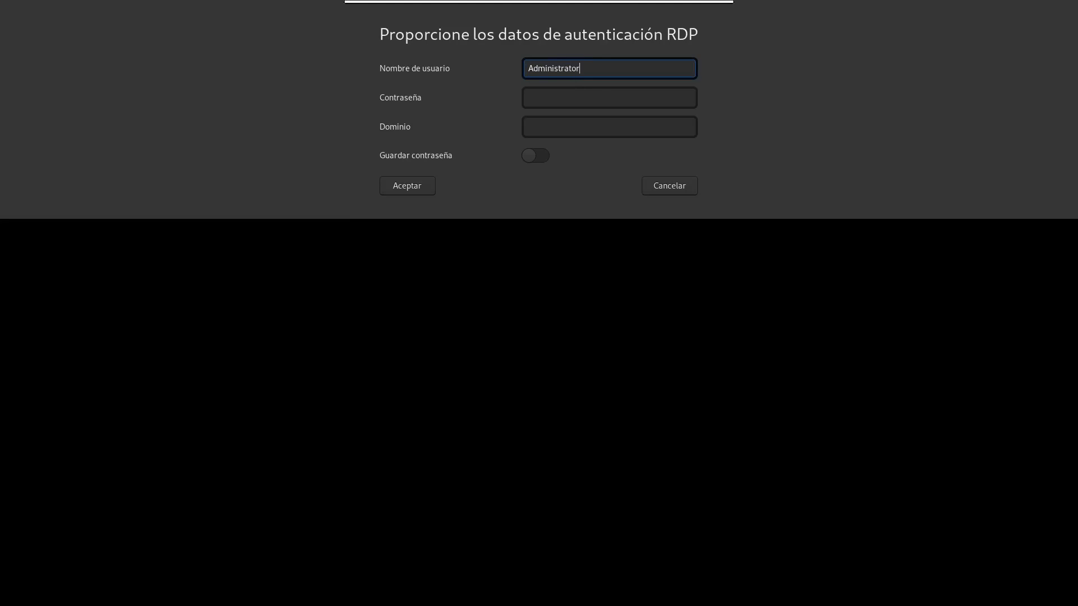
key(Tab)
key(Return)
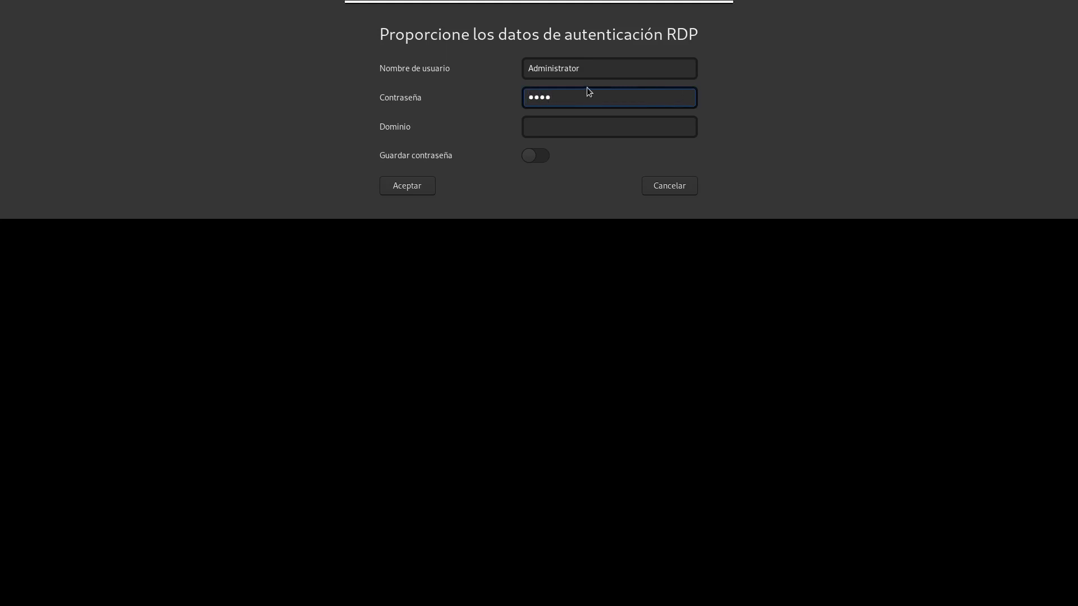
click(664, 190)
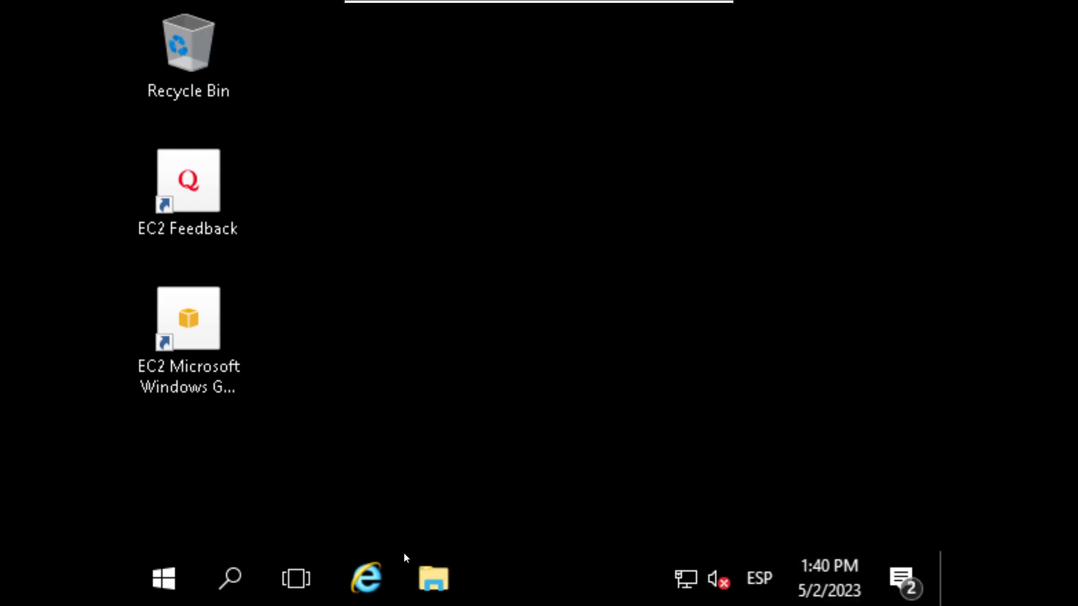
click(170, 578)
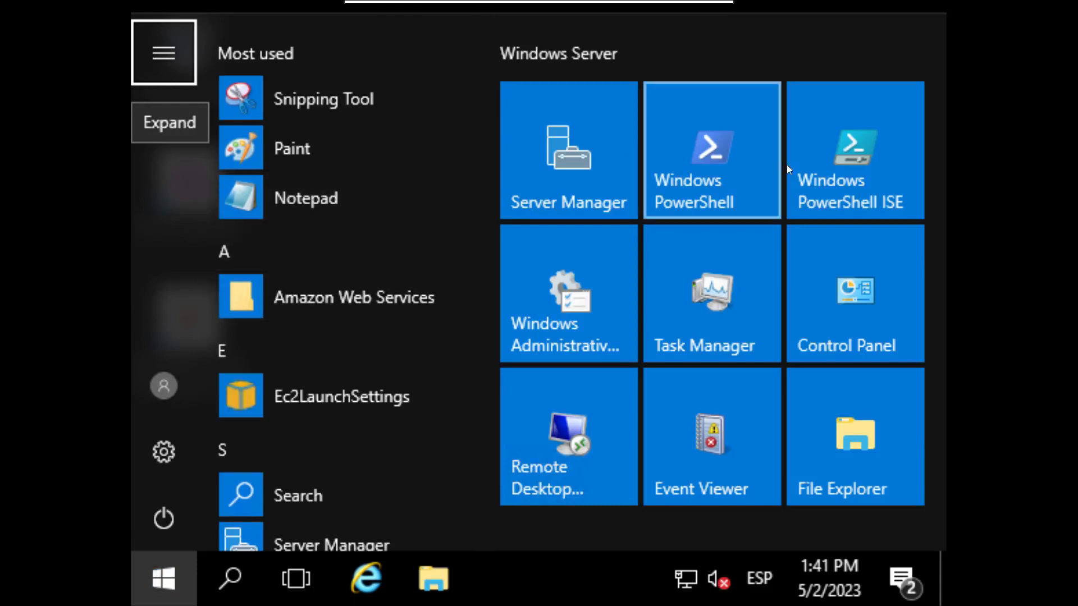
click(441, 578)
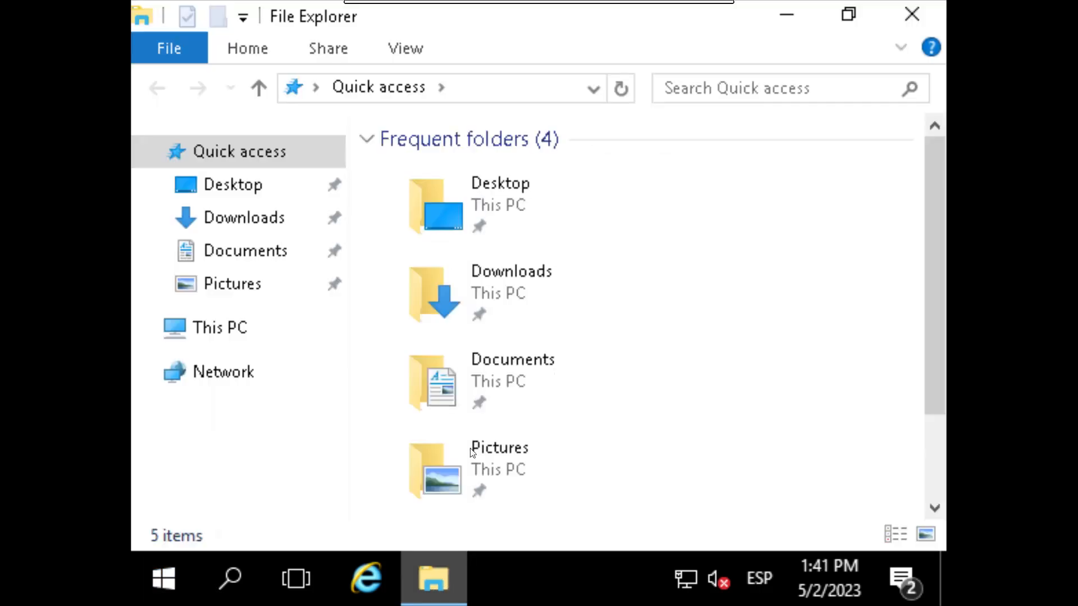
right_click(243, 330)
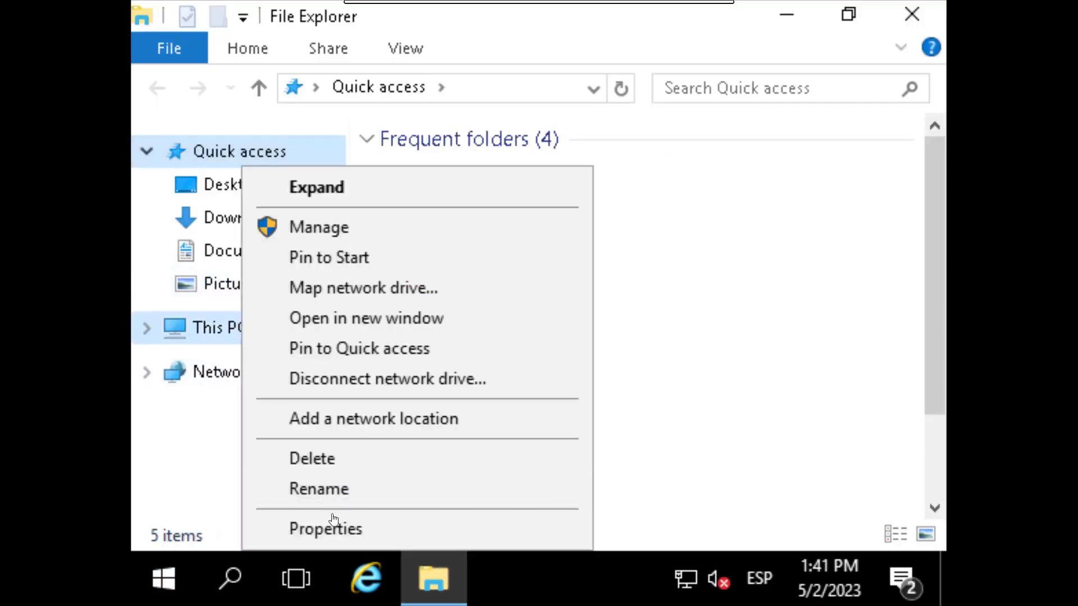
click(558, 522)
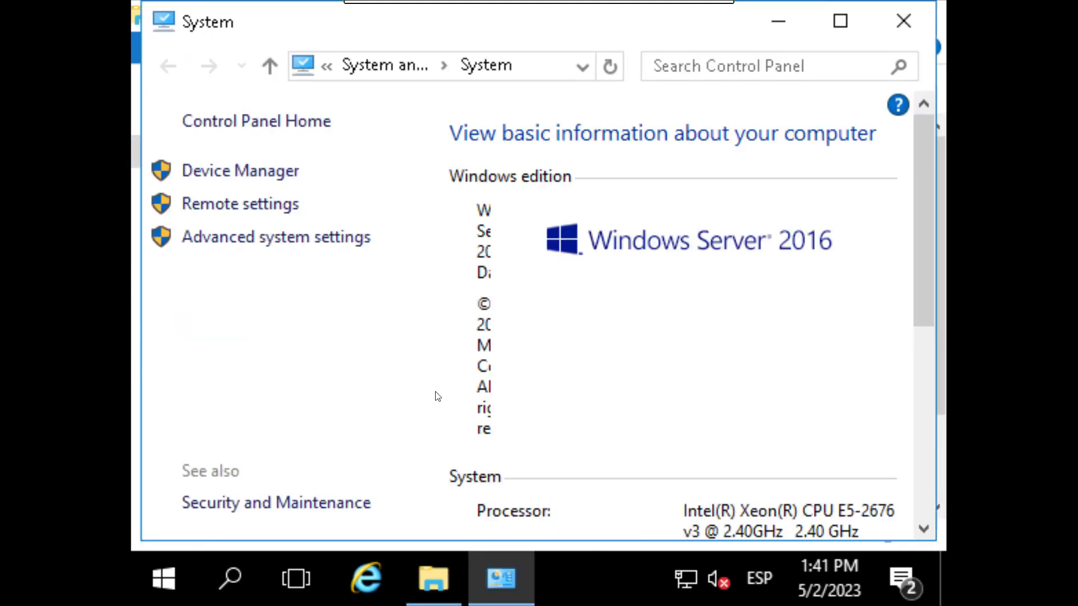
click(265, 239)
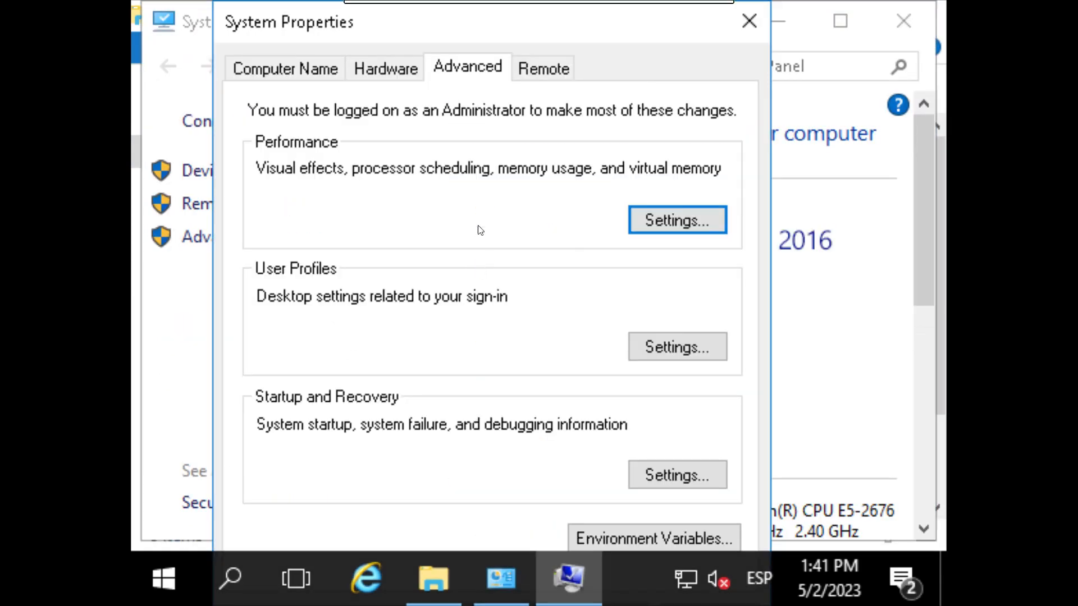
click(302, 67)
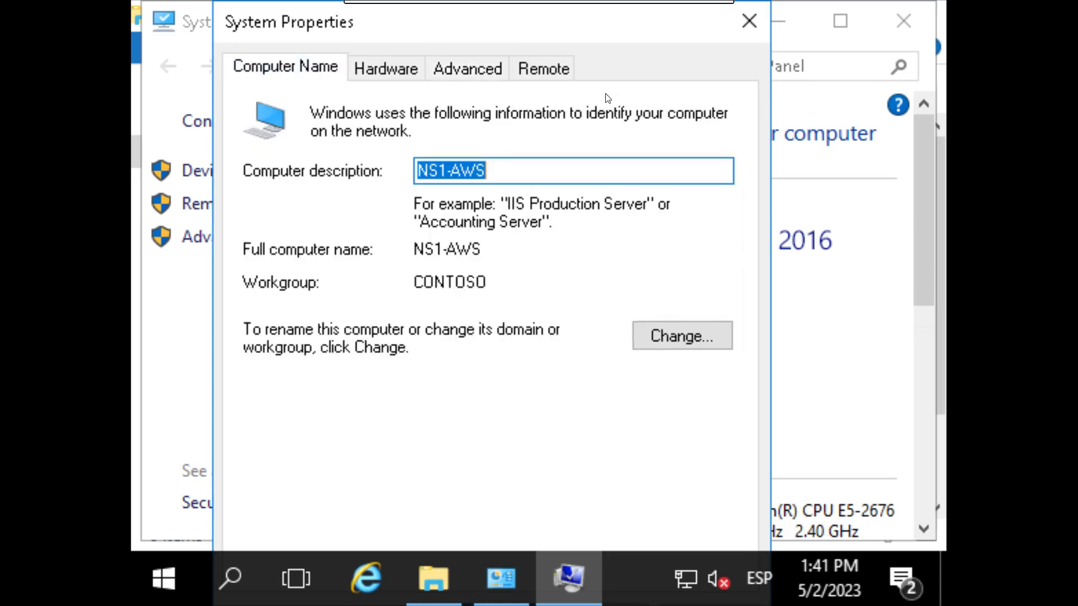
click(749, 21)
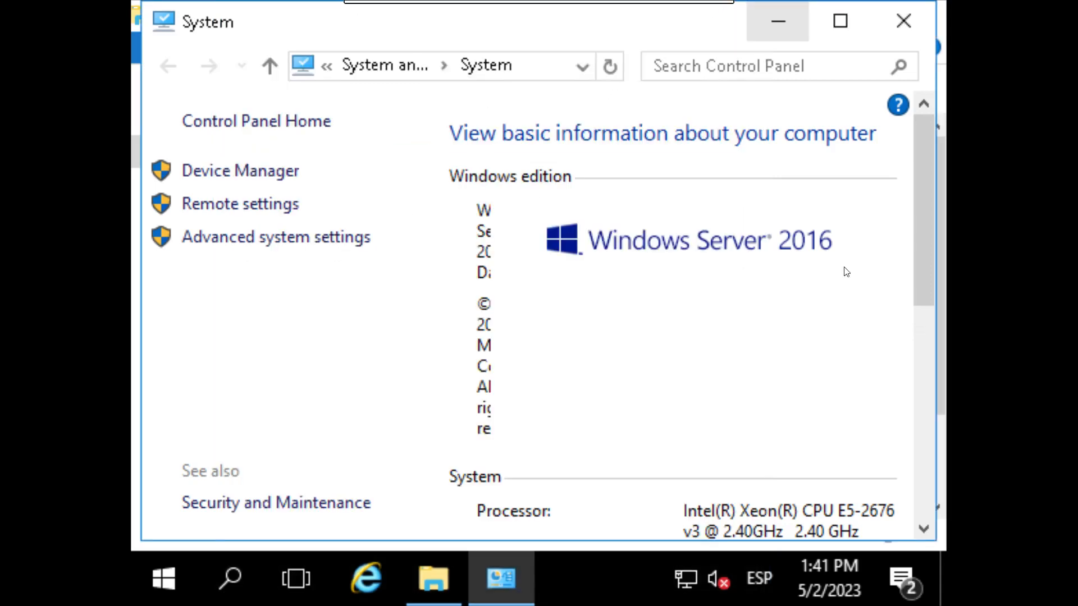
drag(922, 262, 899, 206)
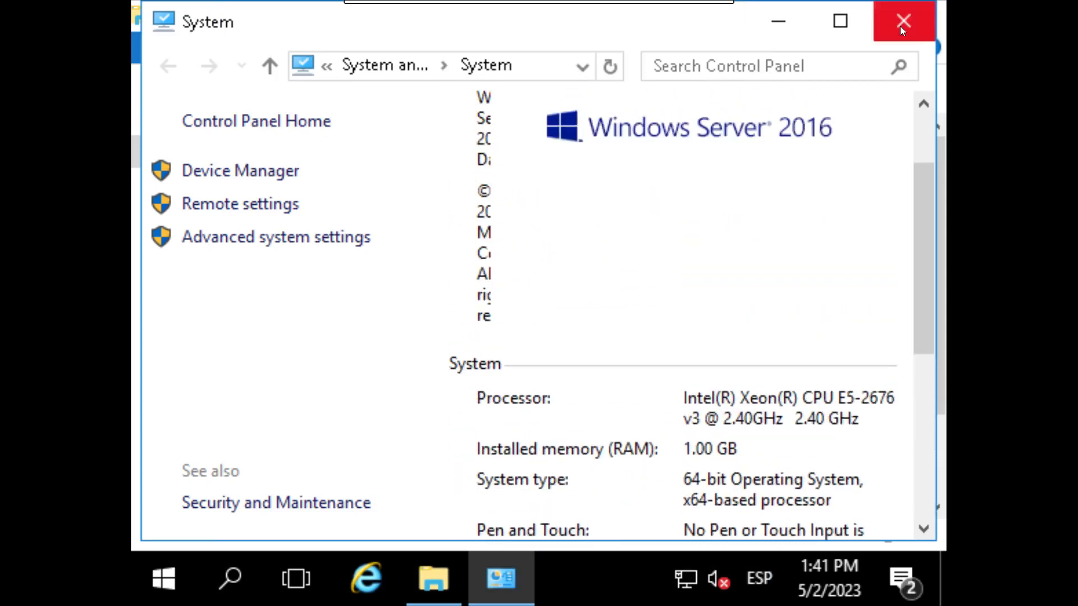
click(902, 23)
click(911, 15)
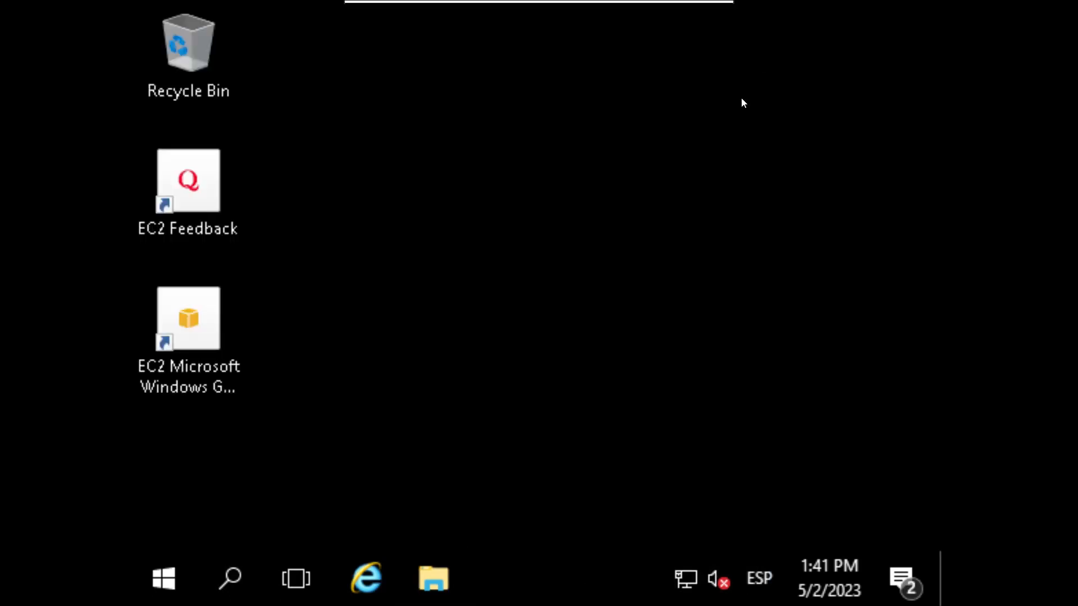
Step: Exit fullscreen, shift the session window right, and launch Server Manager from the remote Start menu
mouse_move(684, 4)
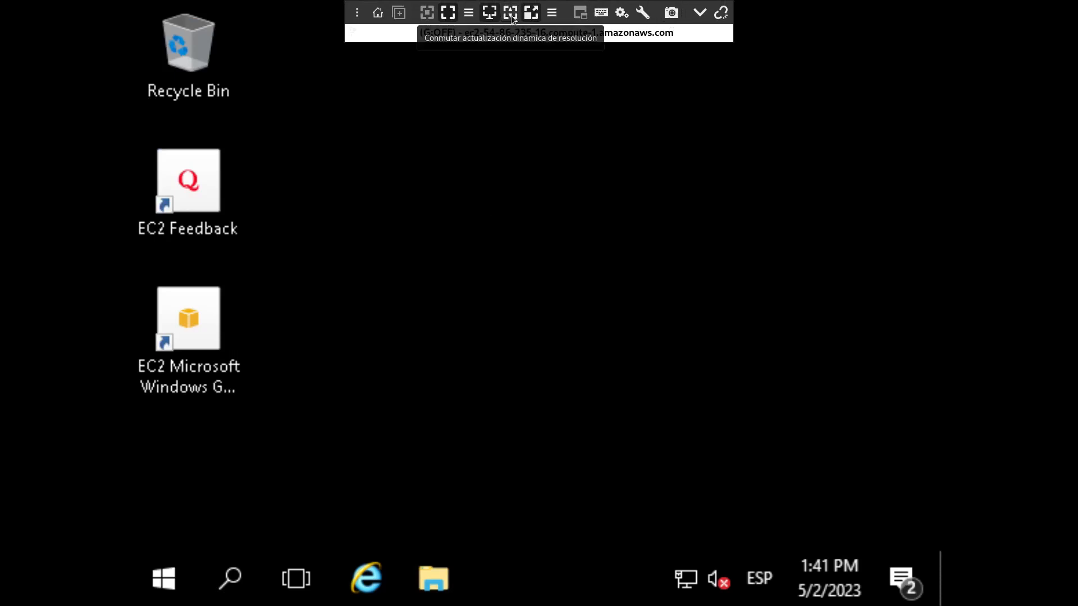
click(453, 16)
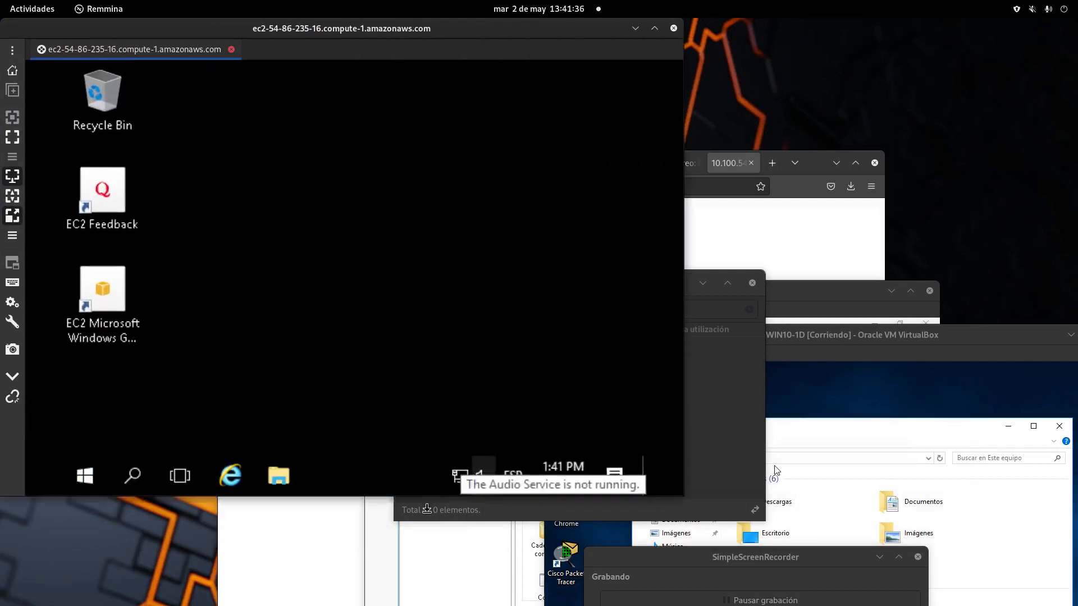
drag(480, 33, 598, 33)
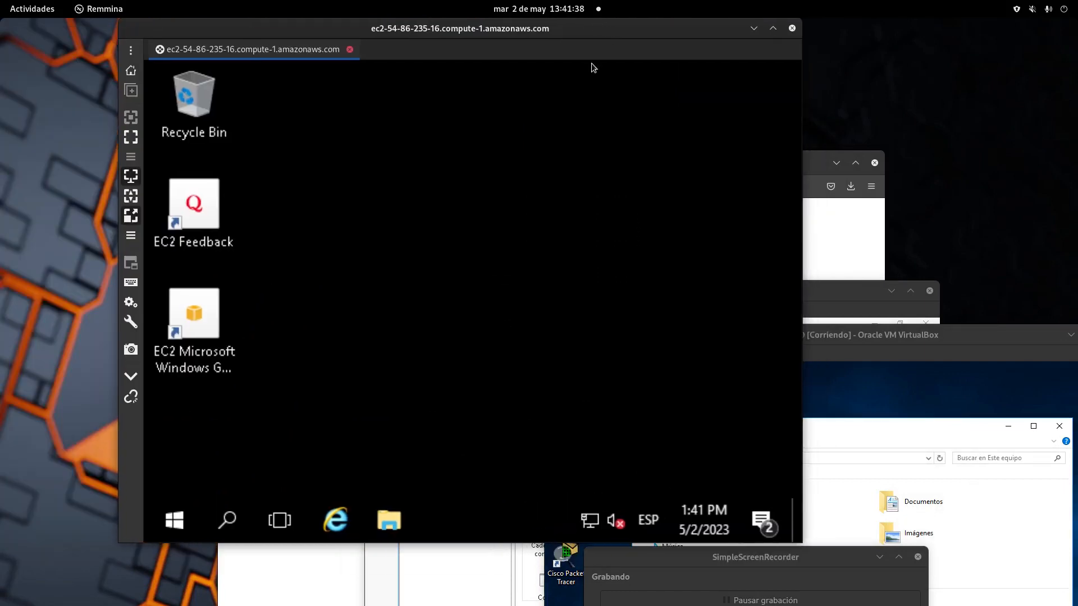
click(174, 520)
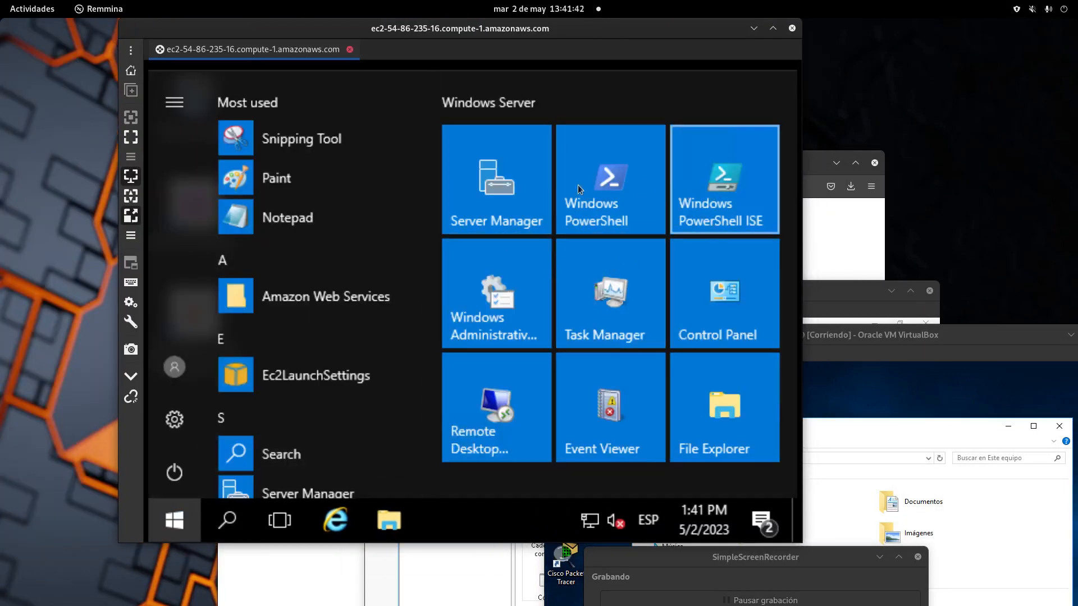
click(528, 188)
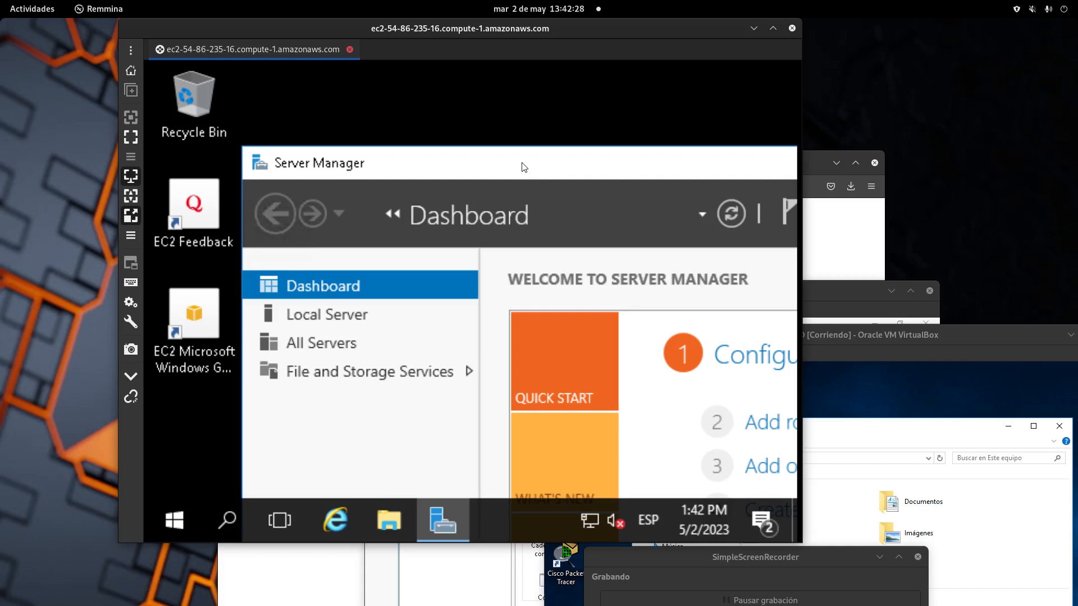
Step: Reposition Server Manager and widen the Remmina session window
drag(522, 168, 601, 197)
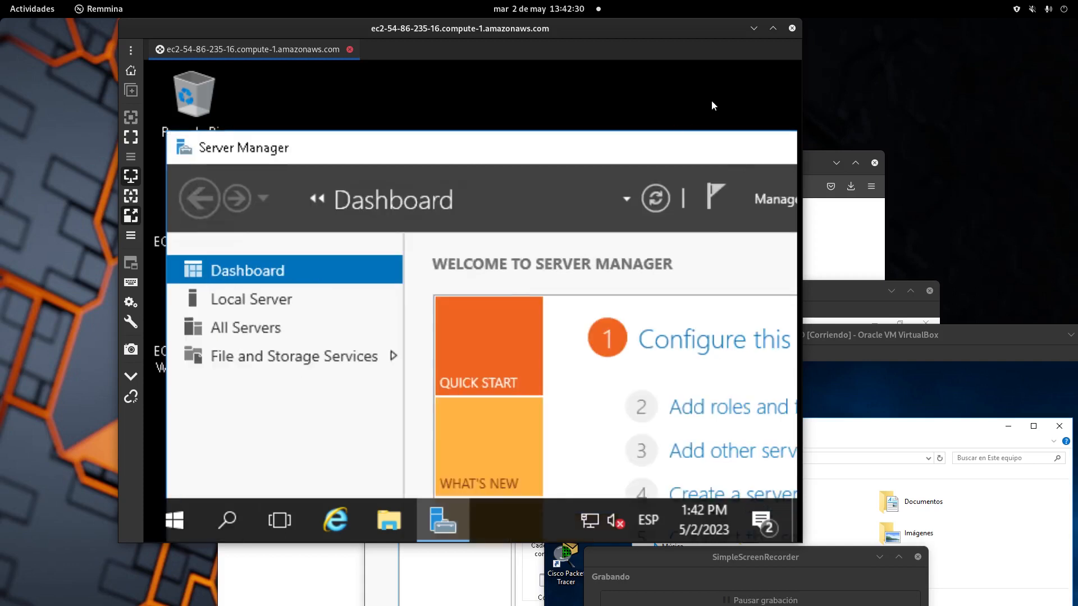
drag(799, 74, 925, 75)
drag(625, 115, 625, 115)
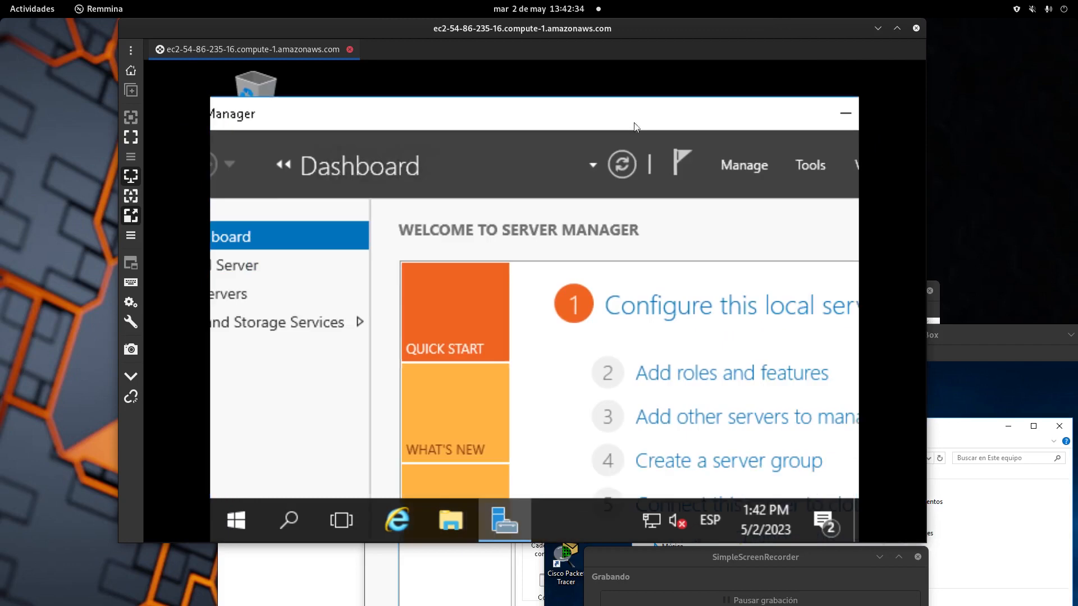
Step: Maximize the remote session and open a maximized Add Roles and Features Wizard
click(896, 29)
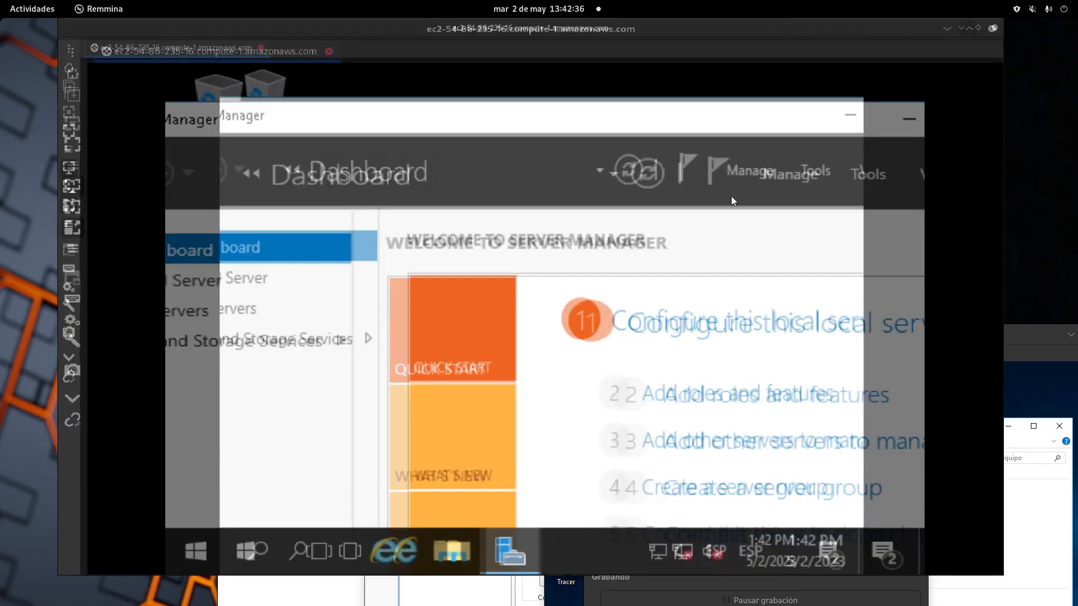
click(800, 418)
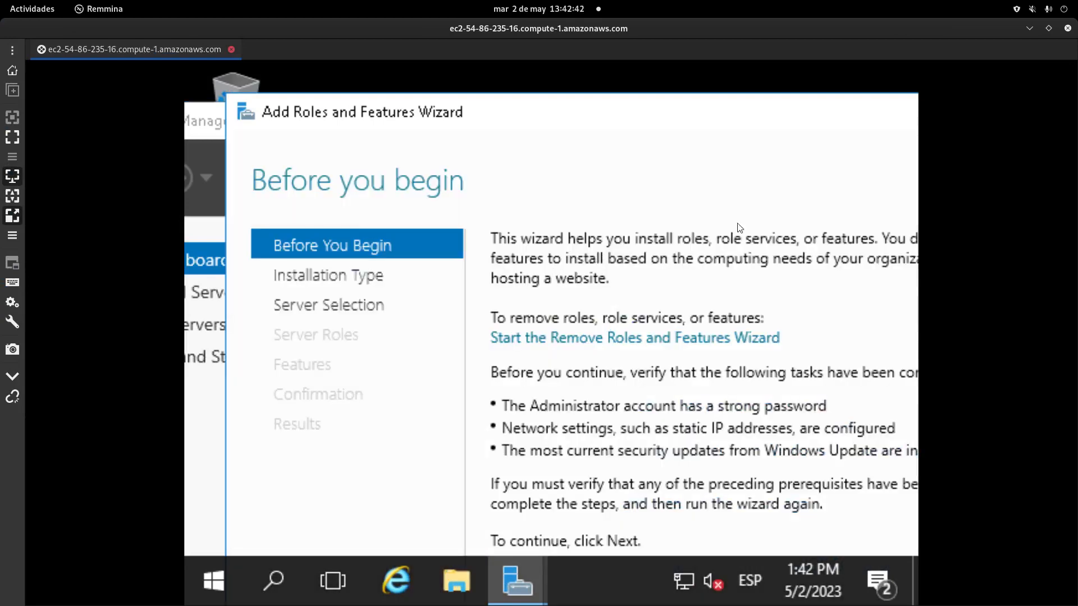
double_click(586, 99)
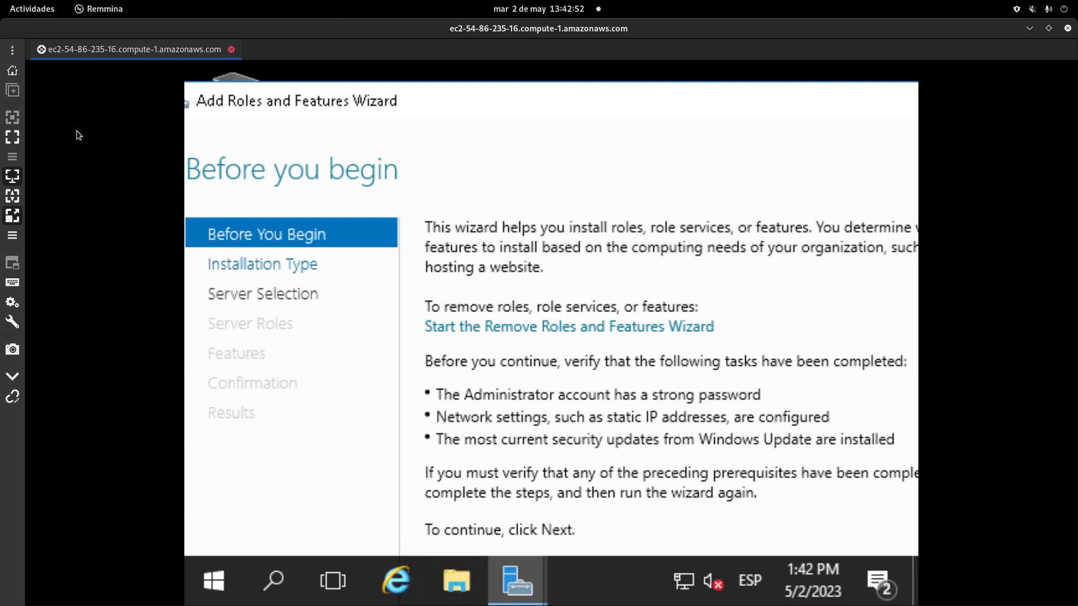
Step: Put Remmina in fullscreen at native size, restore the wizard, and start the Remove Roles and Features Wizard
click(13, 137)
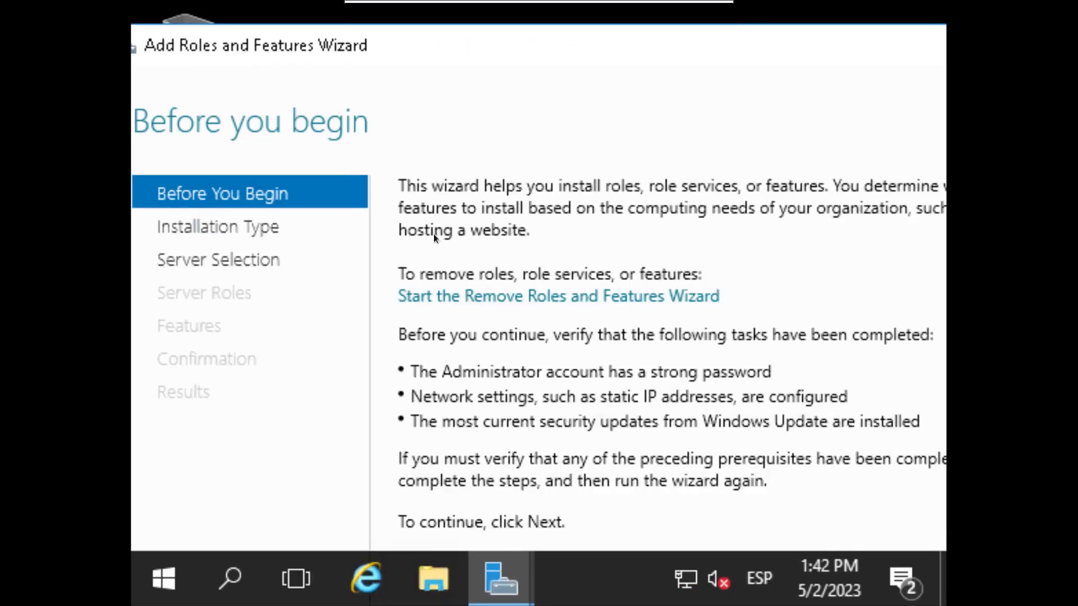
mouse_move(536, 3)
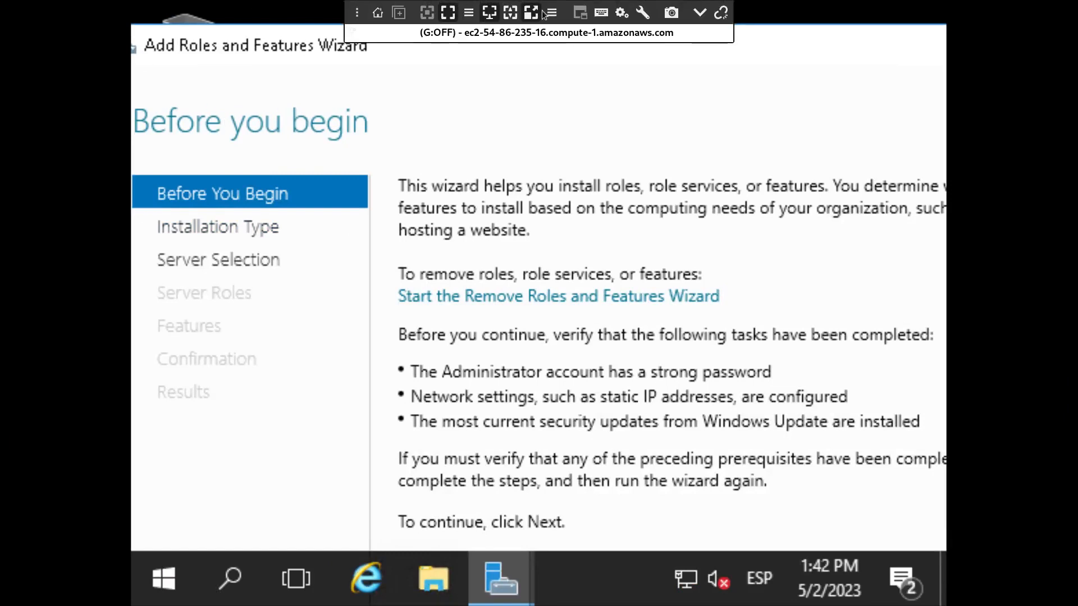
click(531, 13)
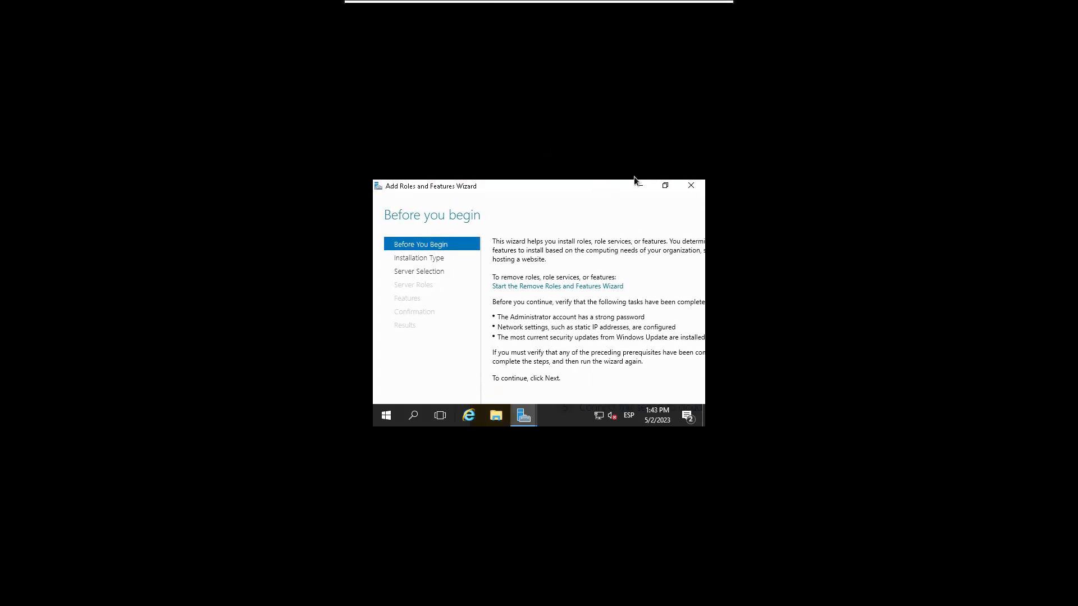
click(665, 185)
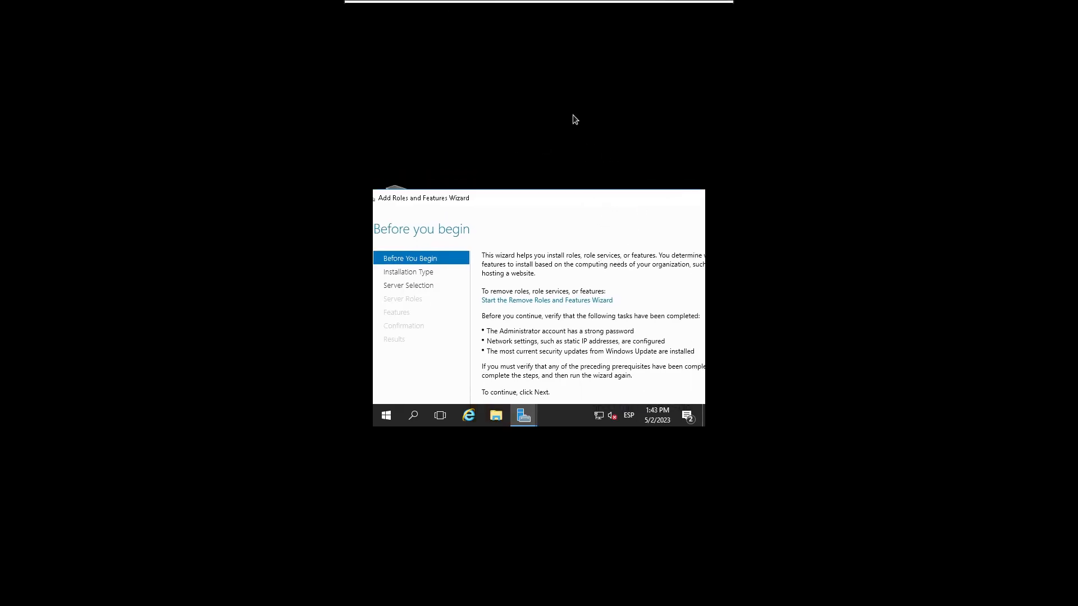
click(663, 297)
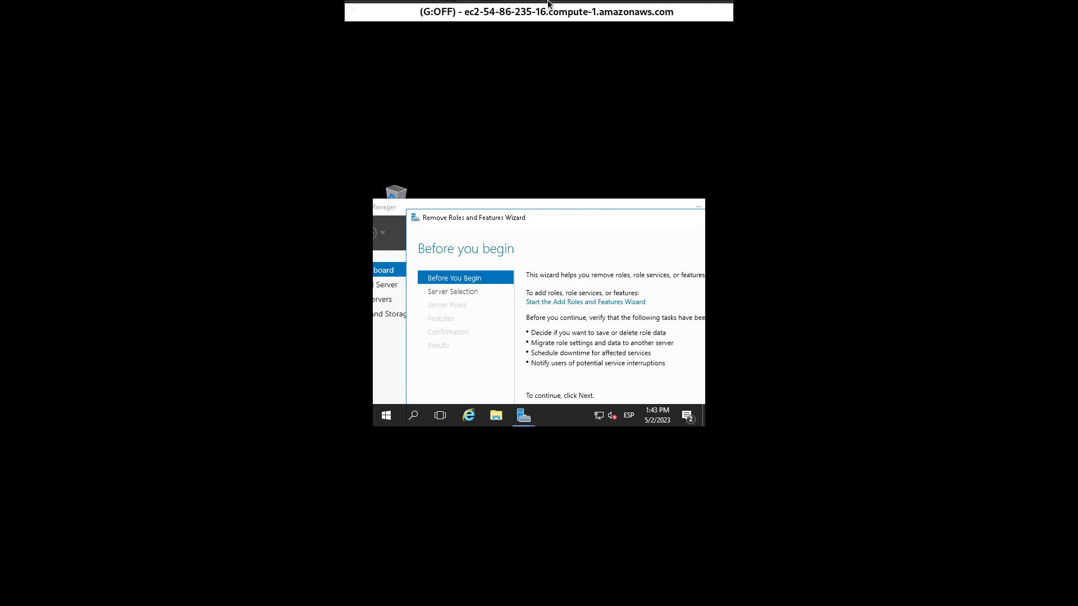
Step: Toggle Remmina scaling and fullscreen, then launch Add Roles and Features from the Manage menu
click(532, 13)
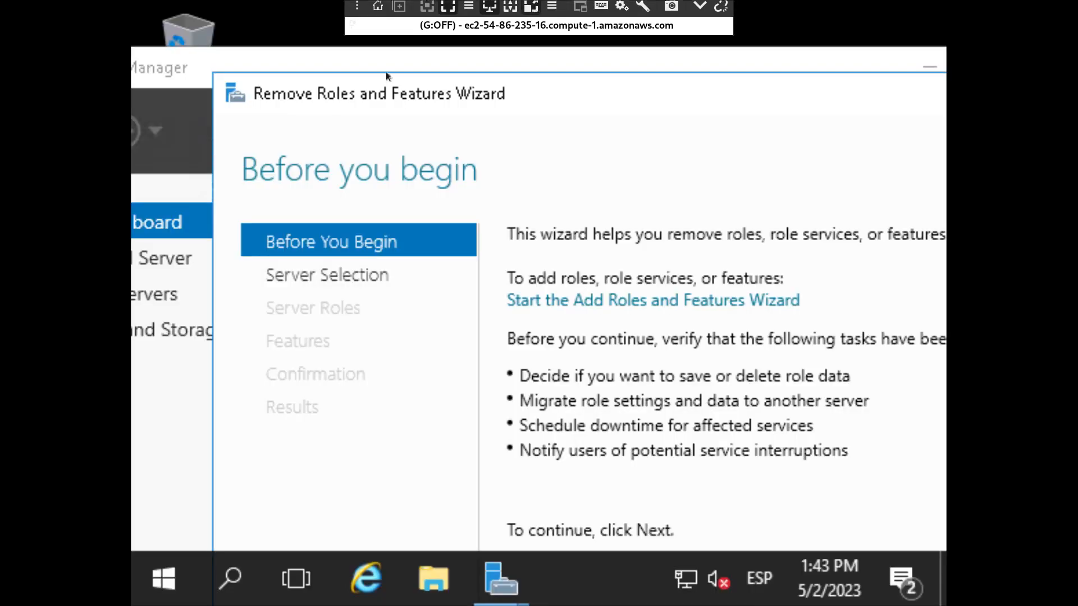
click(448, 13)
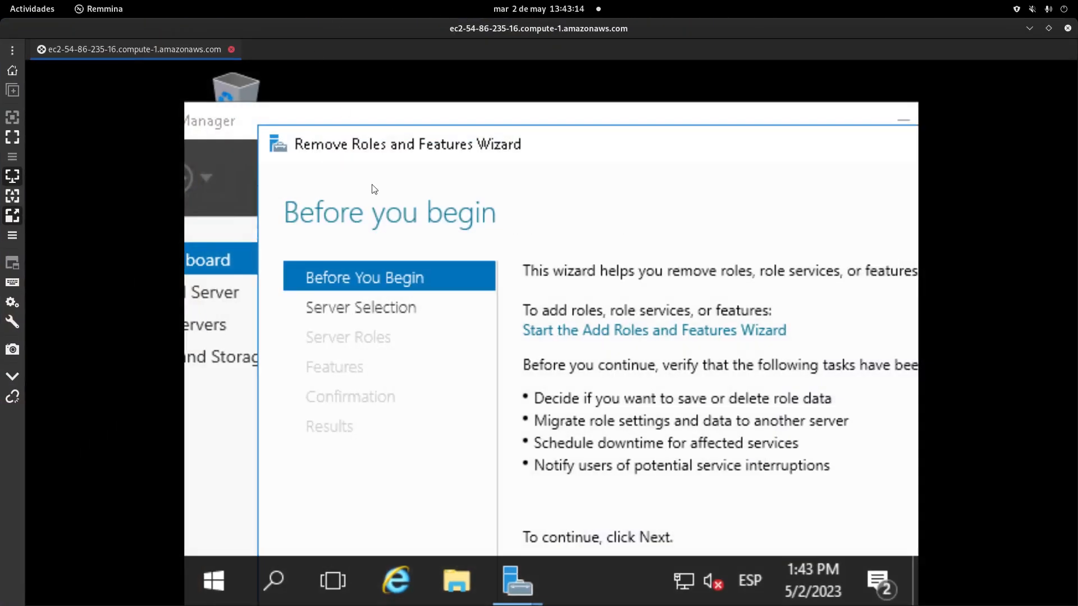
click(12, 117)
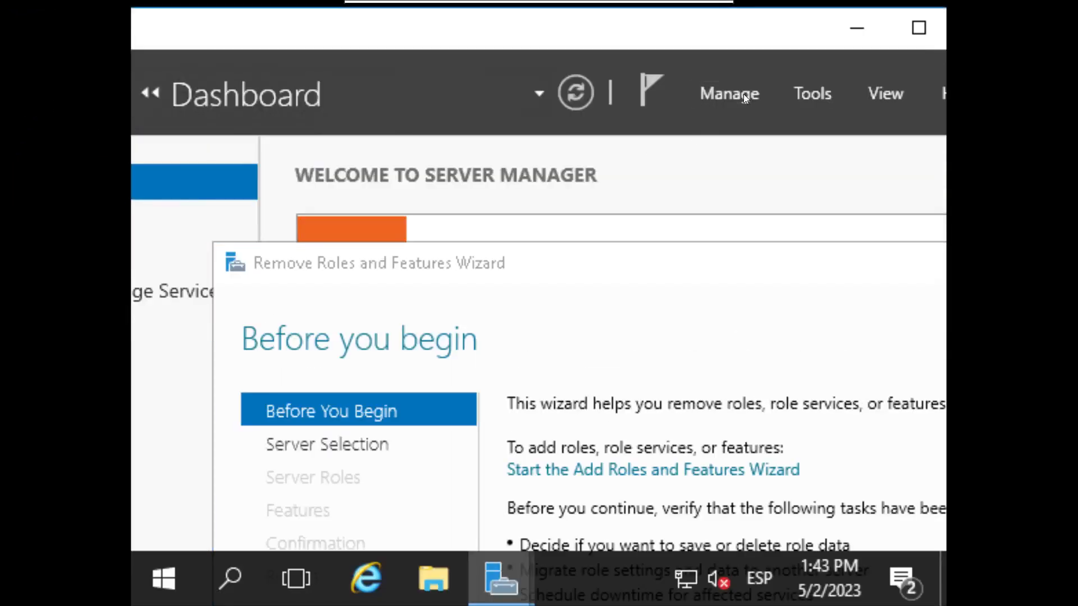
click(743, 93)
click(730, 130)
Step: Drag the Add Roles wizard aside, return to native size, and close that wizard
drag(438, 95, 336, 47)
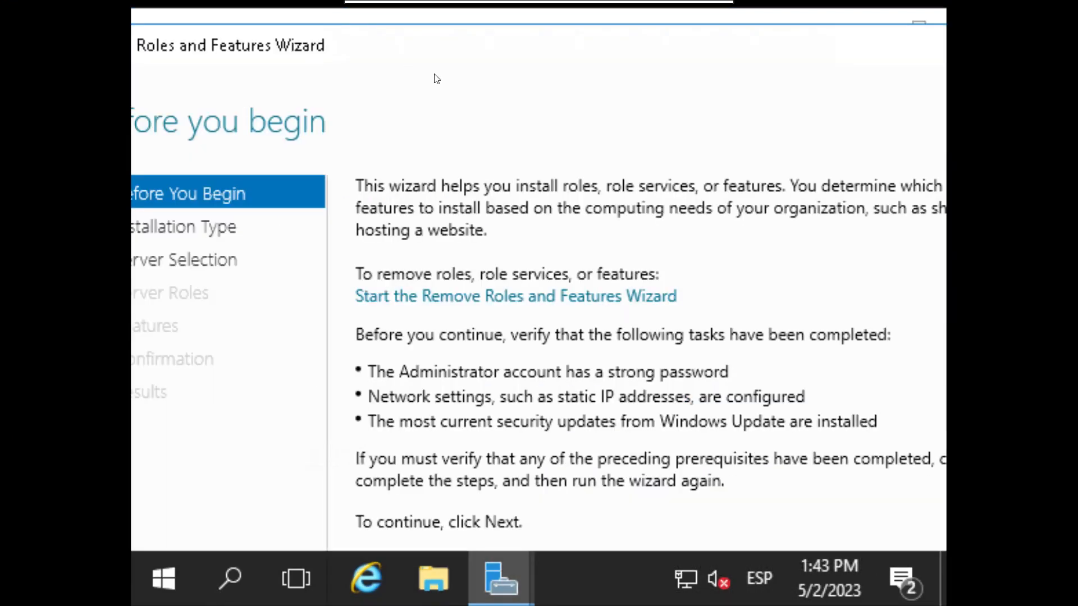
drag(526, 49, 314, 34)
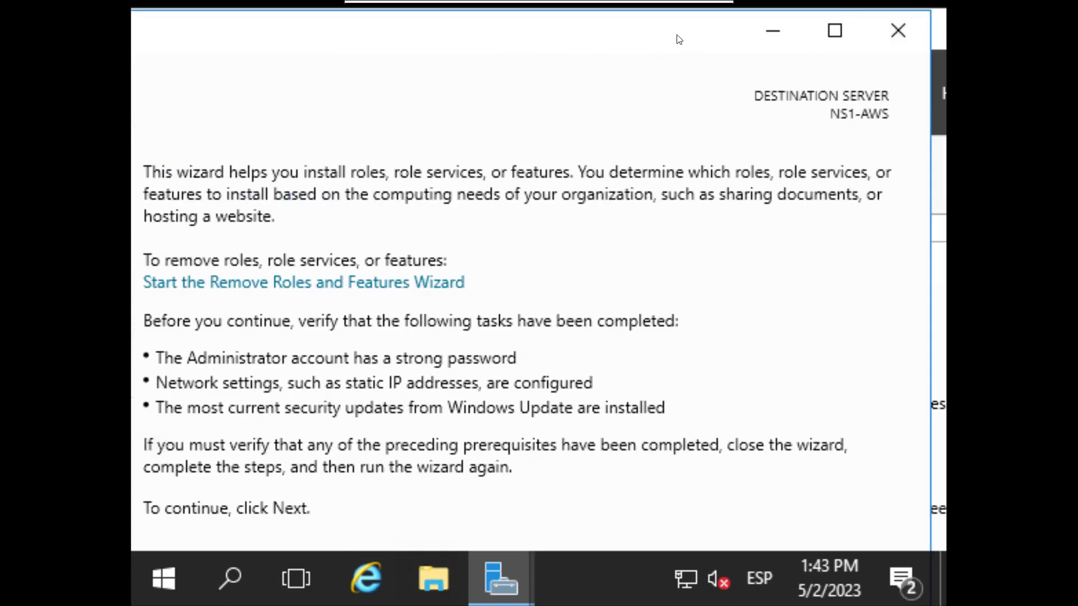
drag(675, 36, 573, 36)
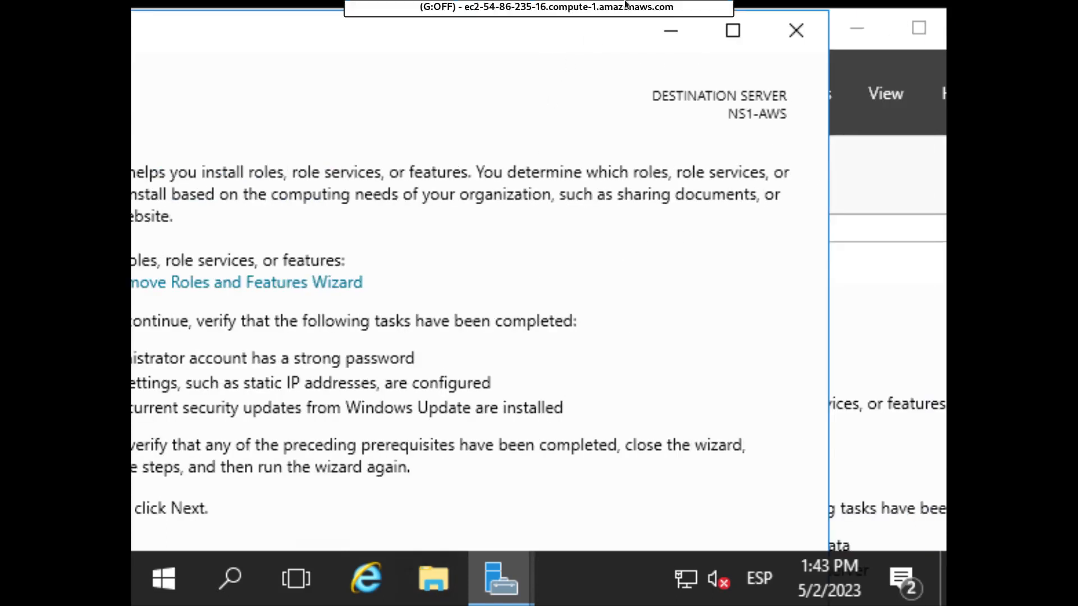
click(518, 9)
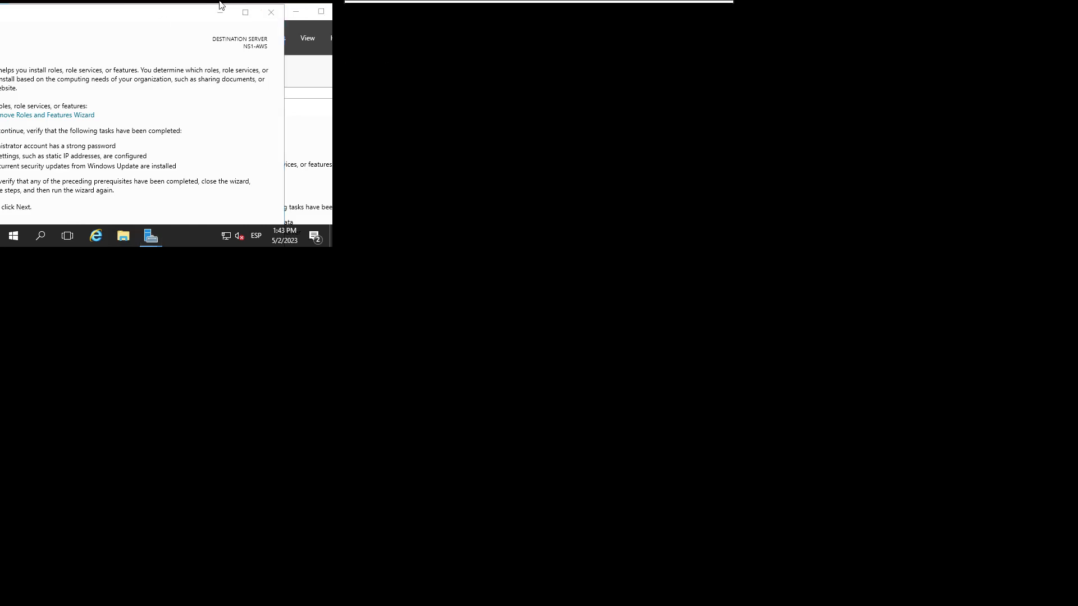
mouse_move(350, 2)
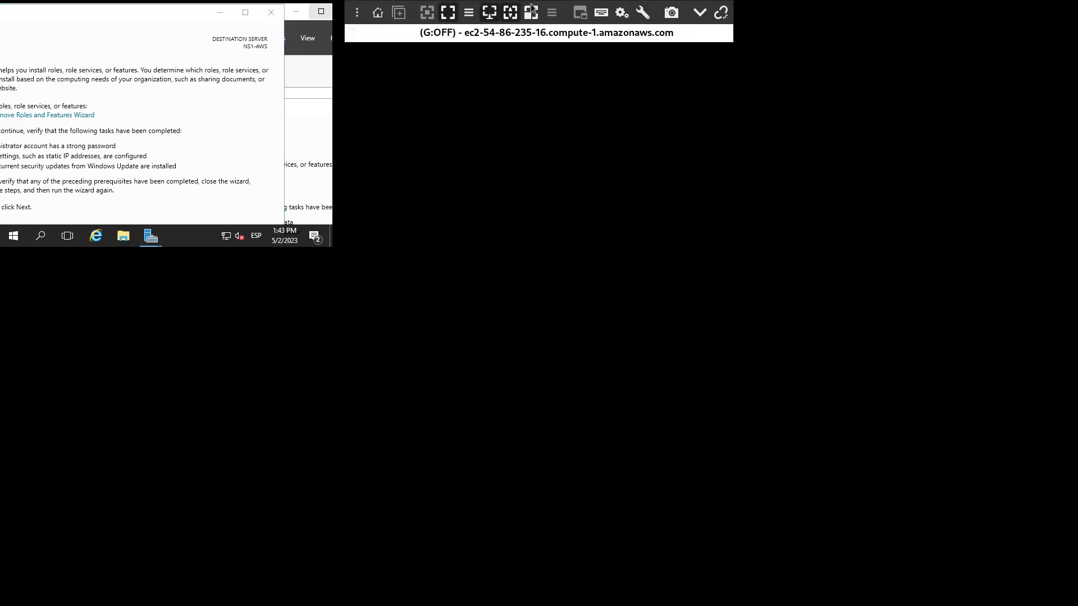
click(449, 12)
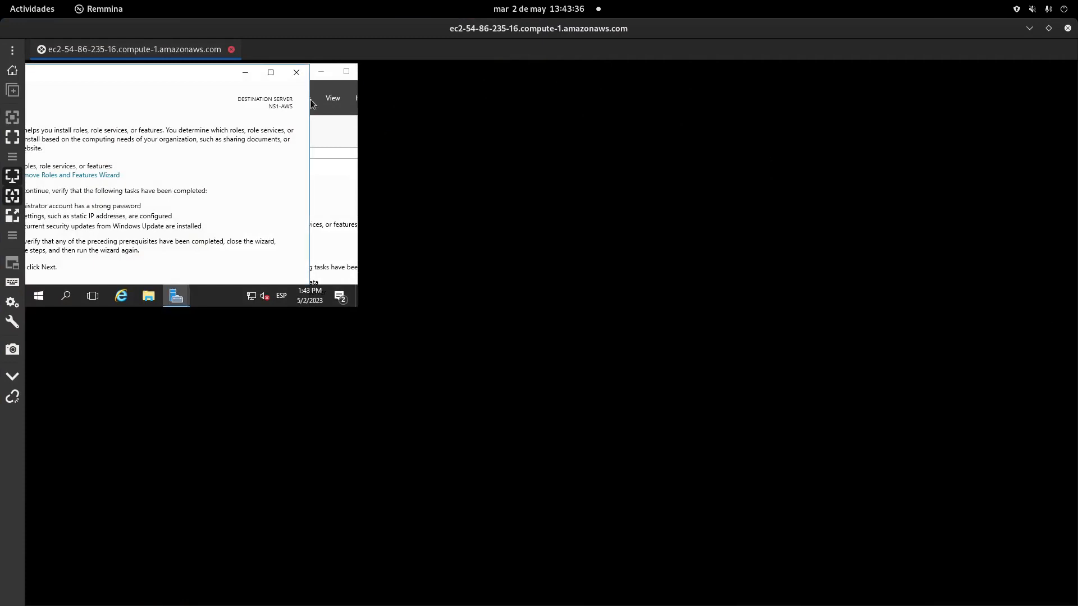
click(297, 73)
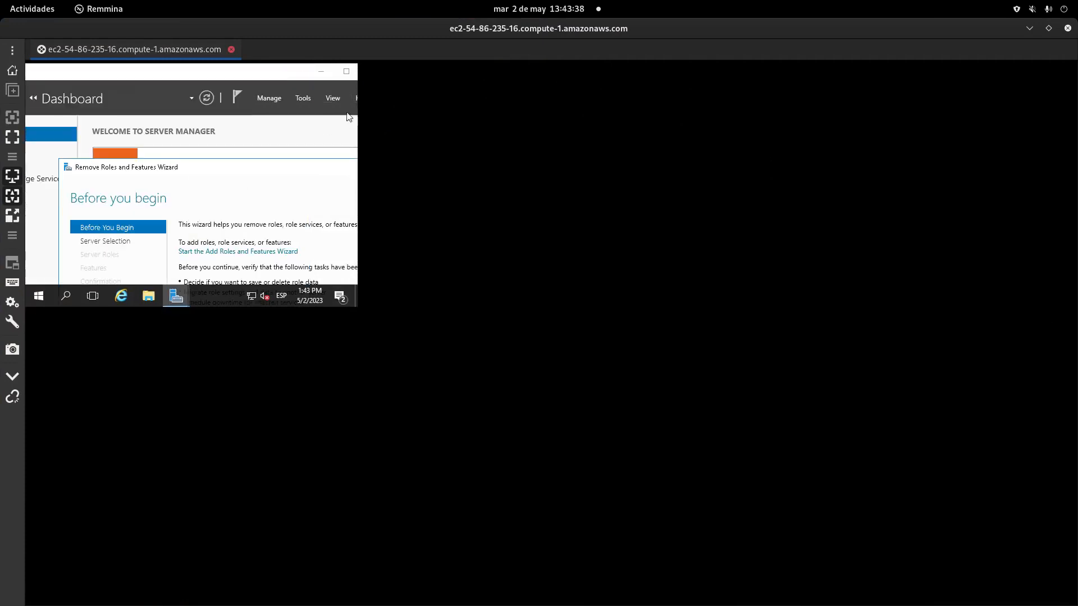
Step: Toggle Remmina's fullscreen until the session fills the screen at native resolution
click(13, 137)
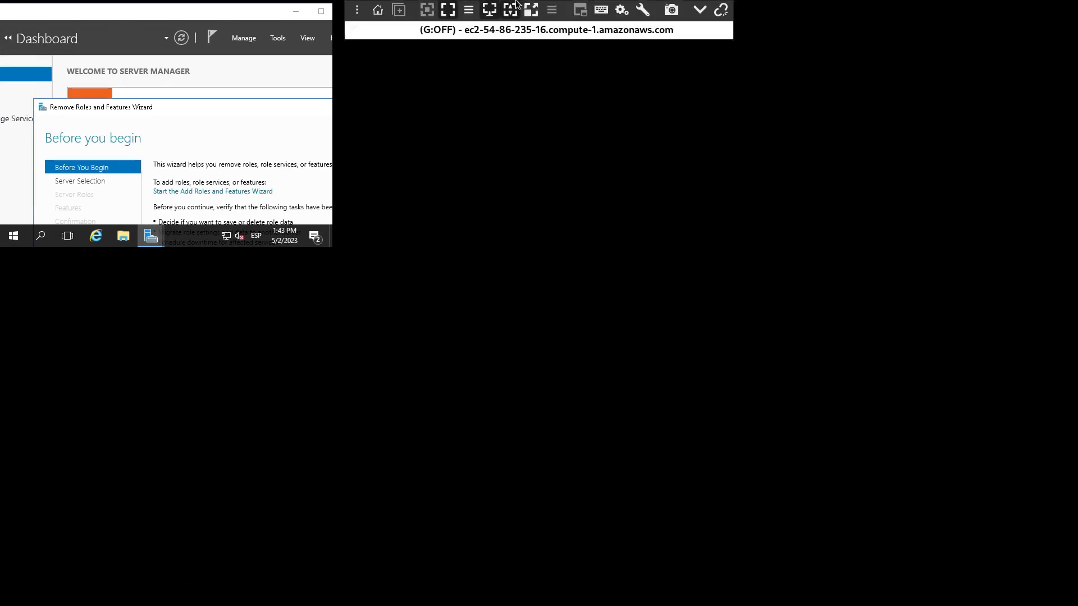
click(445, 11)
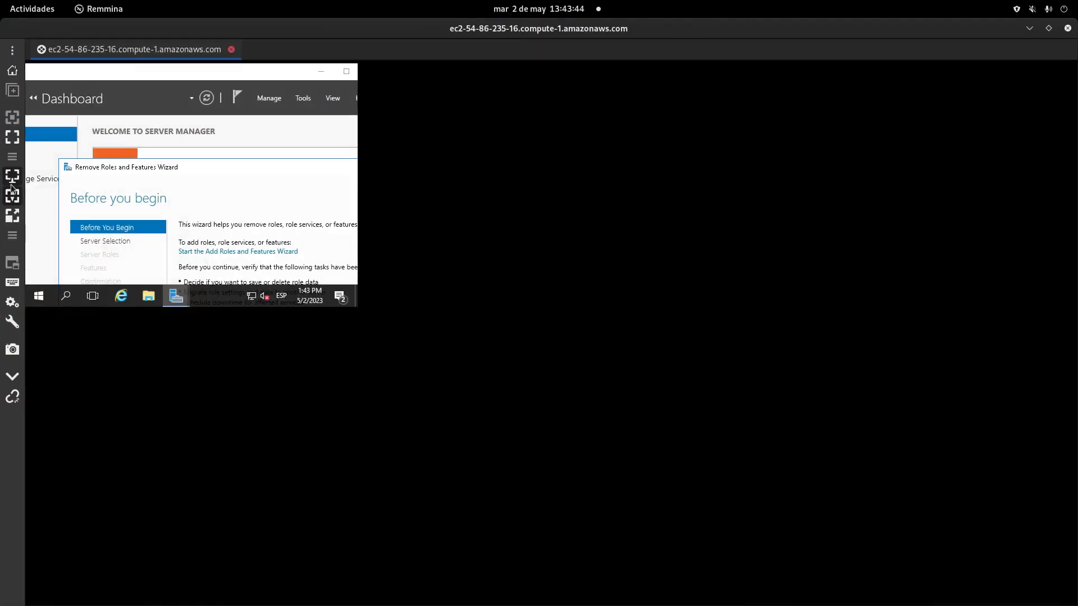
click(12, 196)
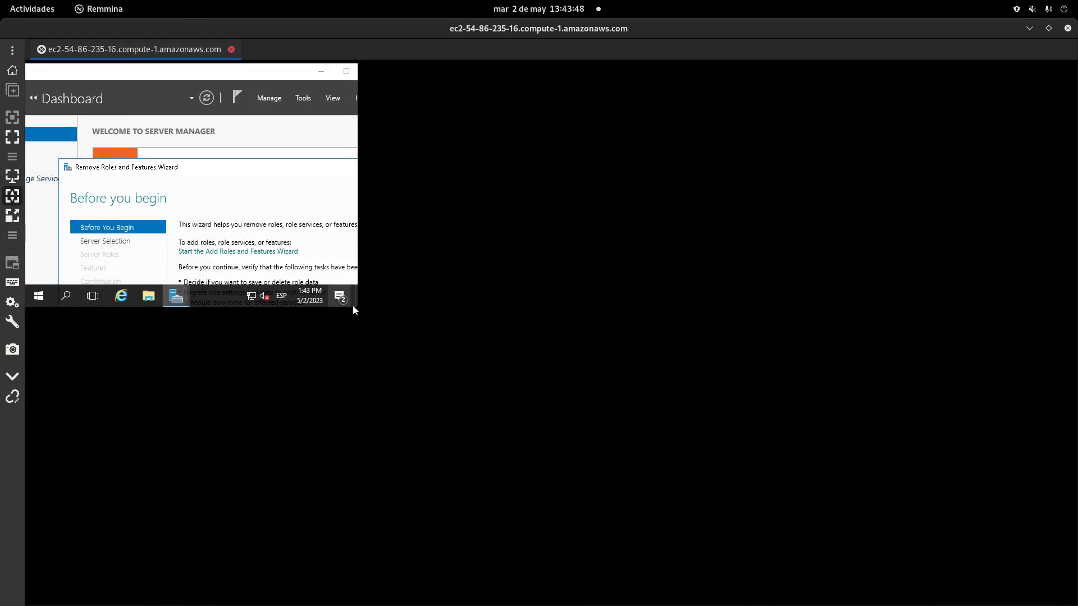
click(13, 137)
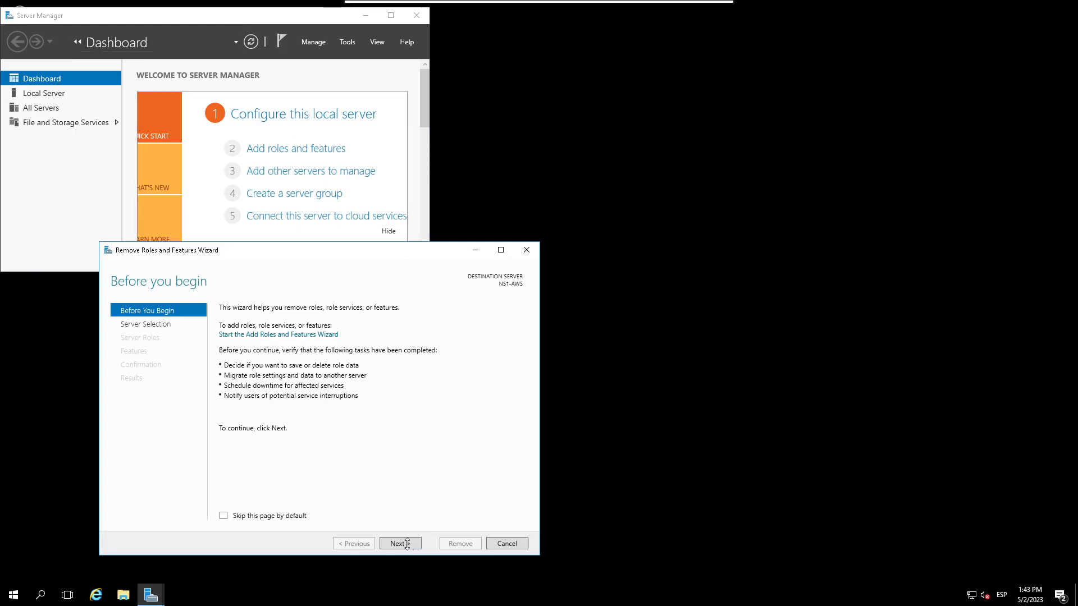
Step: Advance the Remove Roles wizard to the roles list and select Web Server (IIS)
click(408, 543)
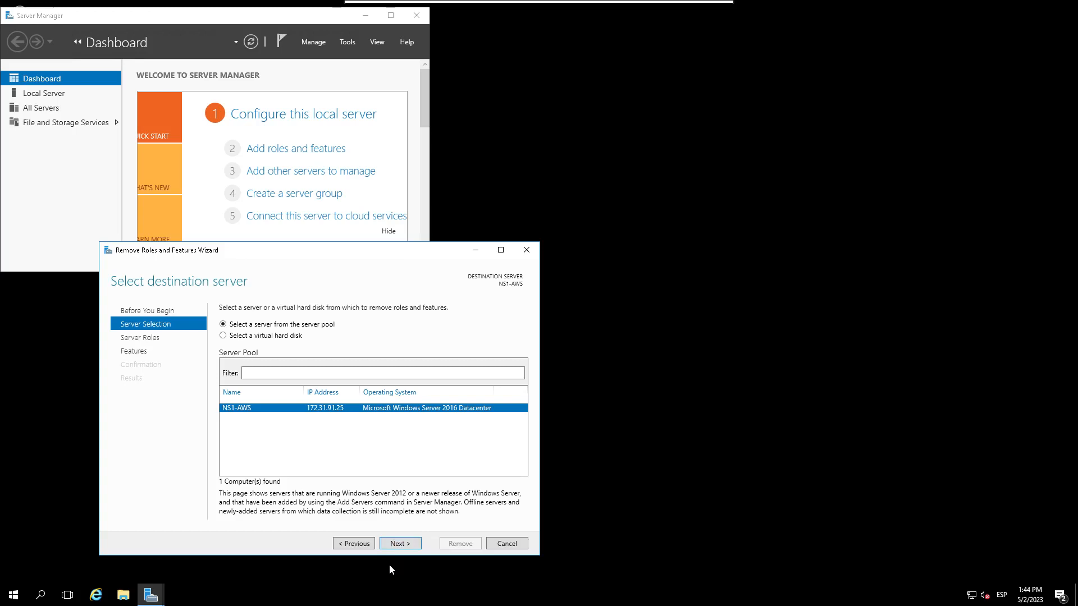
click(406, 544)
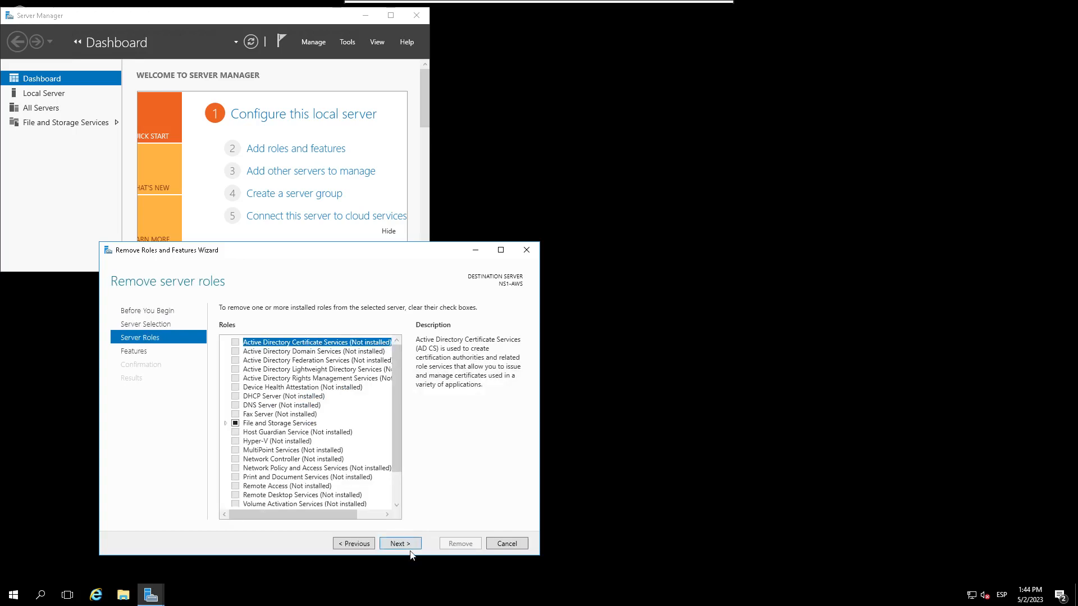
drag(403, 440, 413, 516)
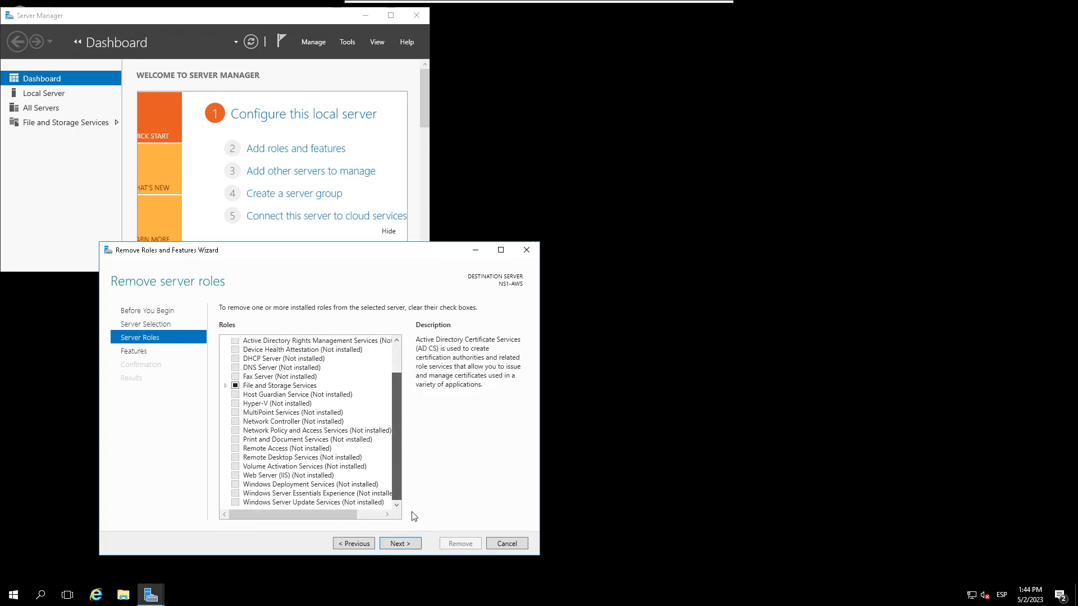
click(236, 477)
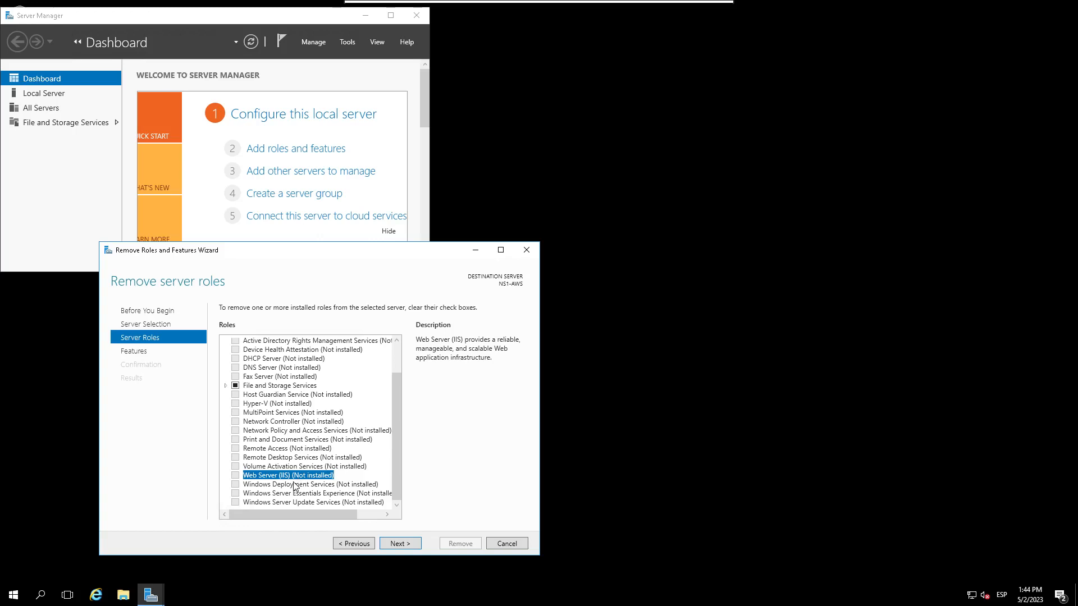
Step: Reposition the windows, cancel the removal wizard, then minimize and restore Server Manager
drag(233, 15, 405, 29)
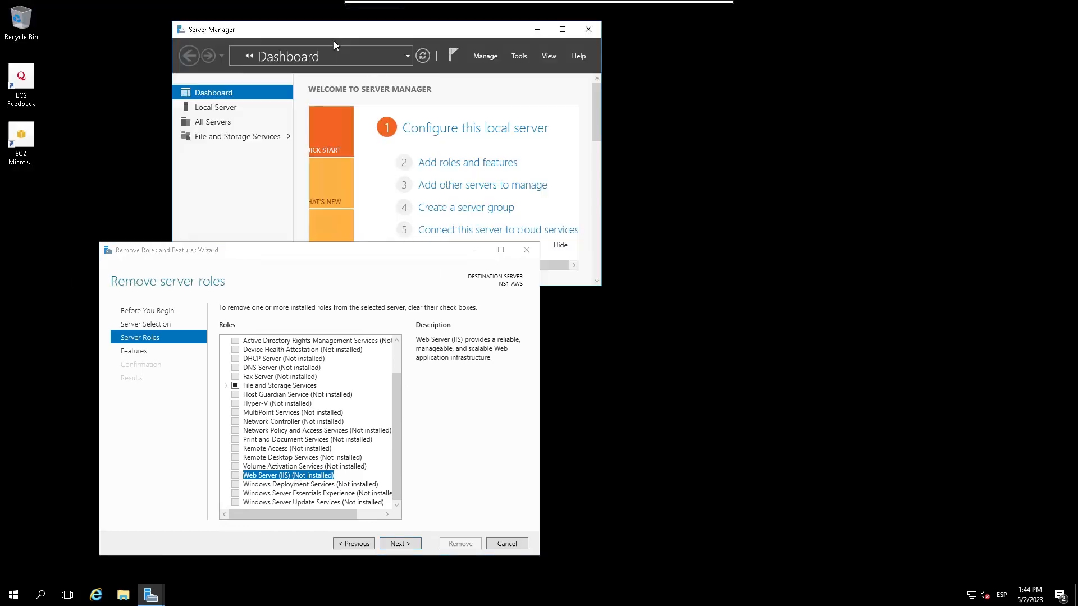
drag(334, 41, 442, 35)
drag(251, 254, 477, 180)
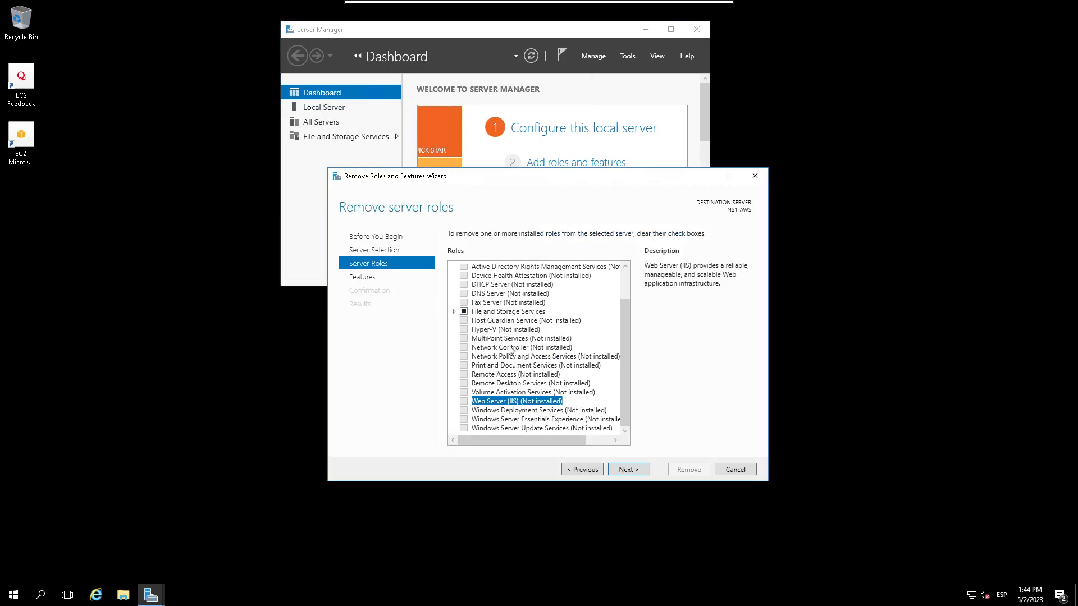
click(734, 470)
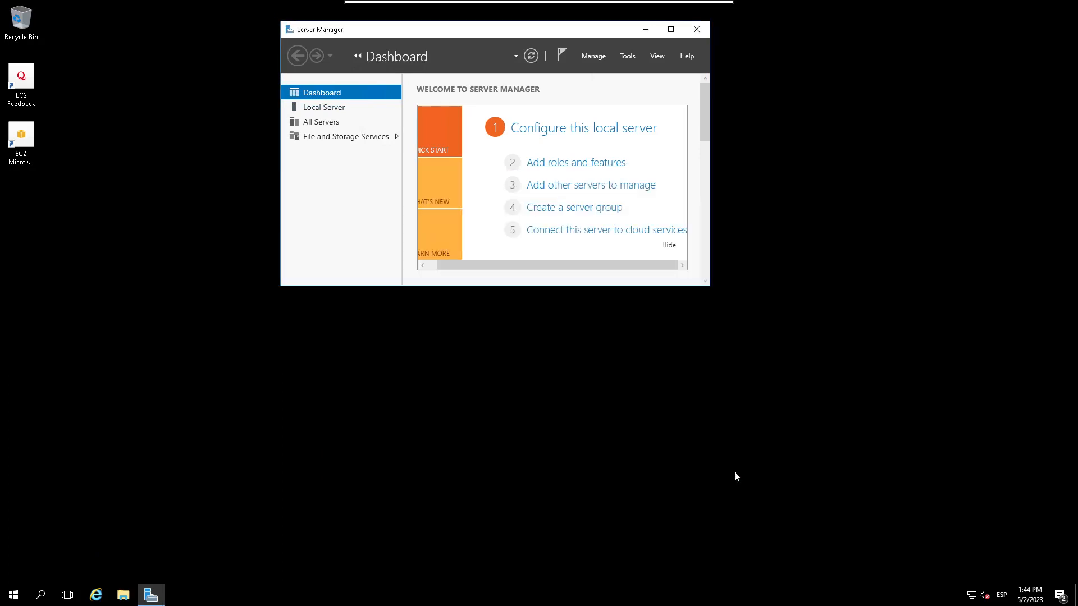
click(163, 593)
click(163, 593)
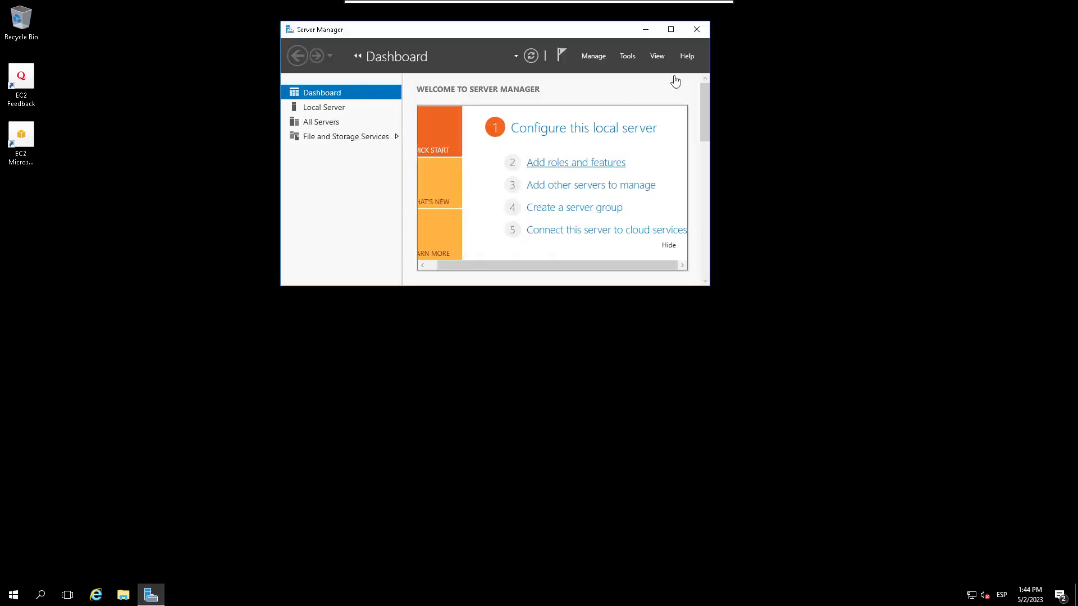
Step: Close Server Manager and relaunch it from the Start menu
click(697, 30)
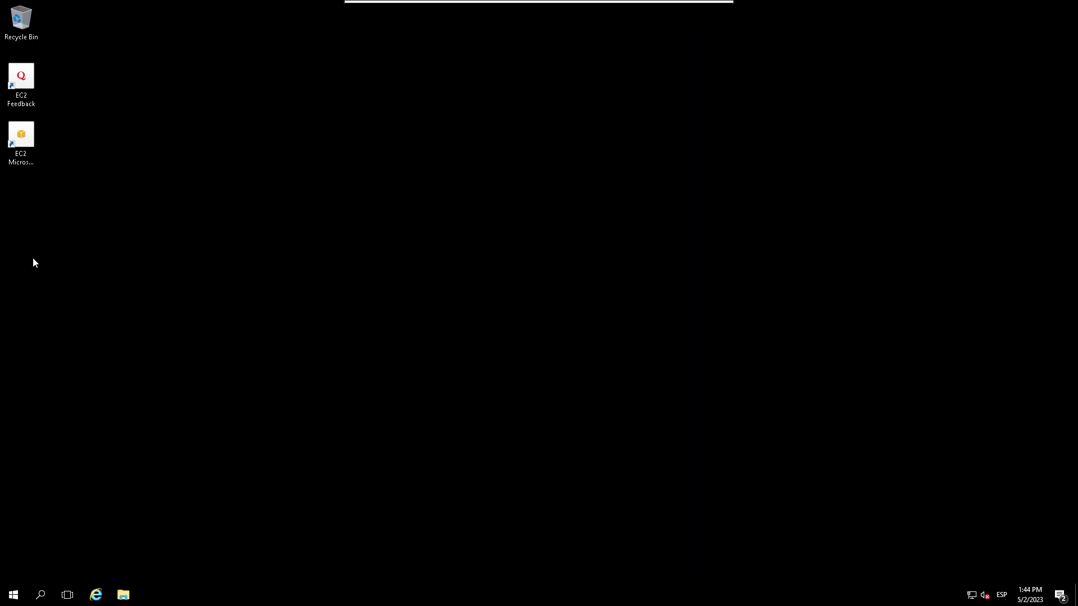
click(22, 597)
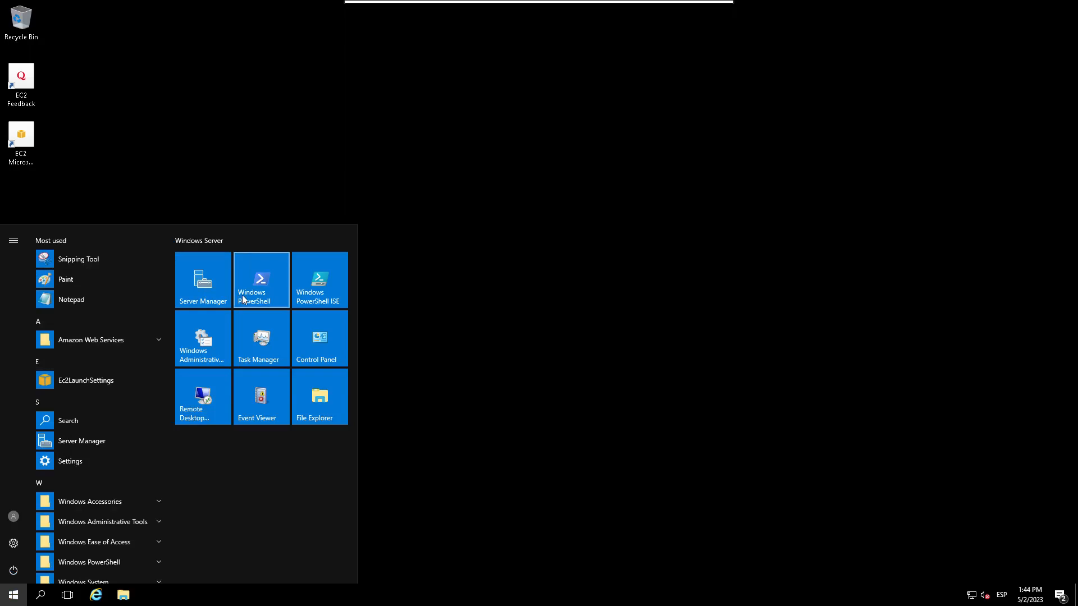
click(199, 289)
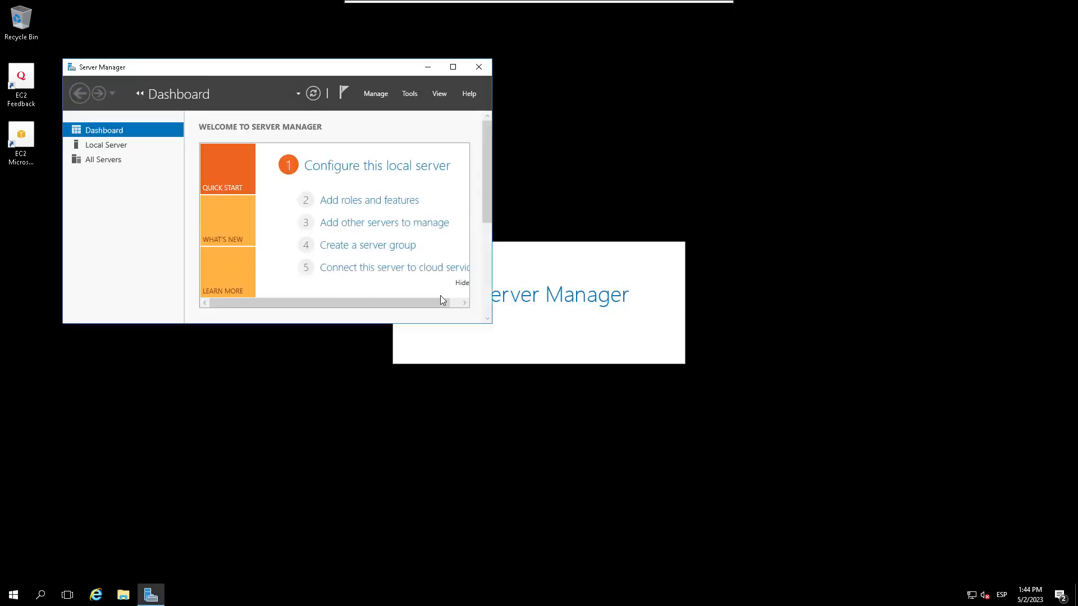
click(372, 209)
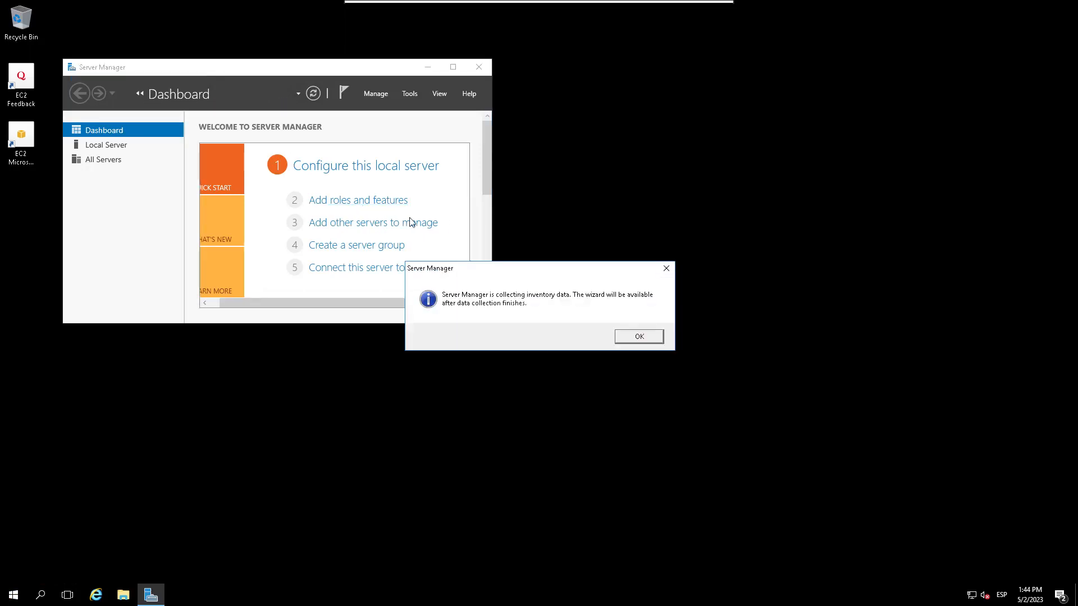
Step: Dismiss the inventory-data message and make the Server Manager window wider and taller
click(640, 336)
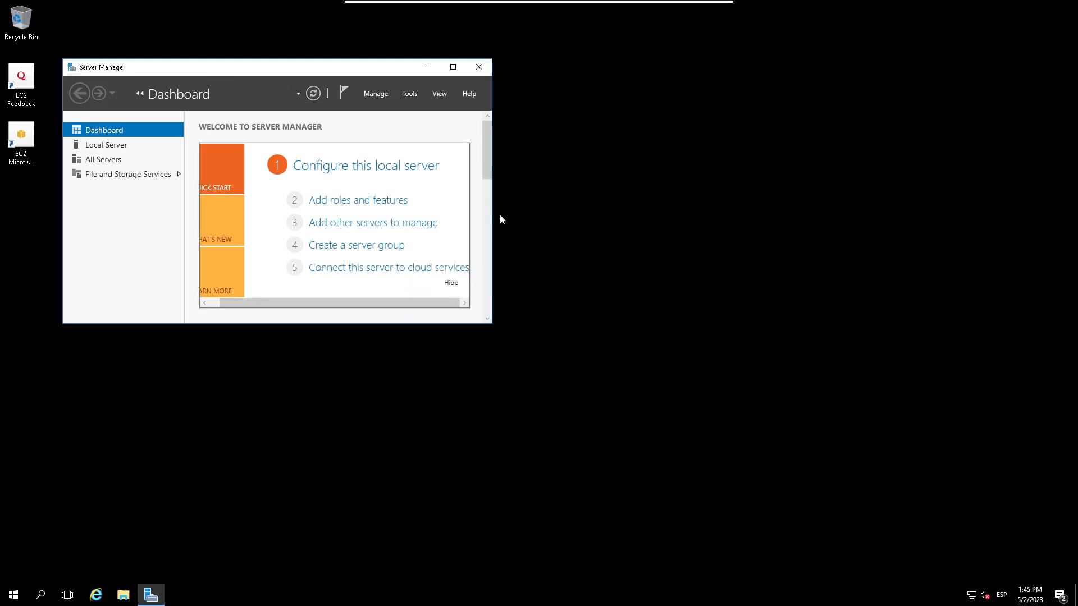
drag(492, 298, 709, 330)
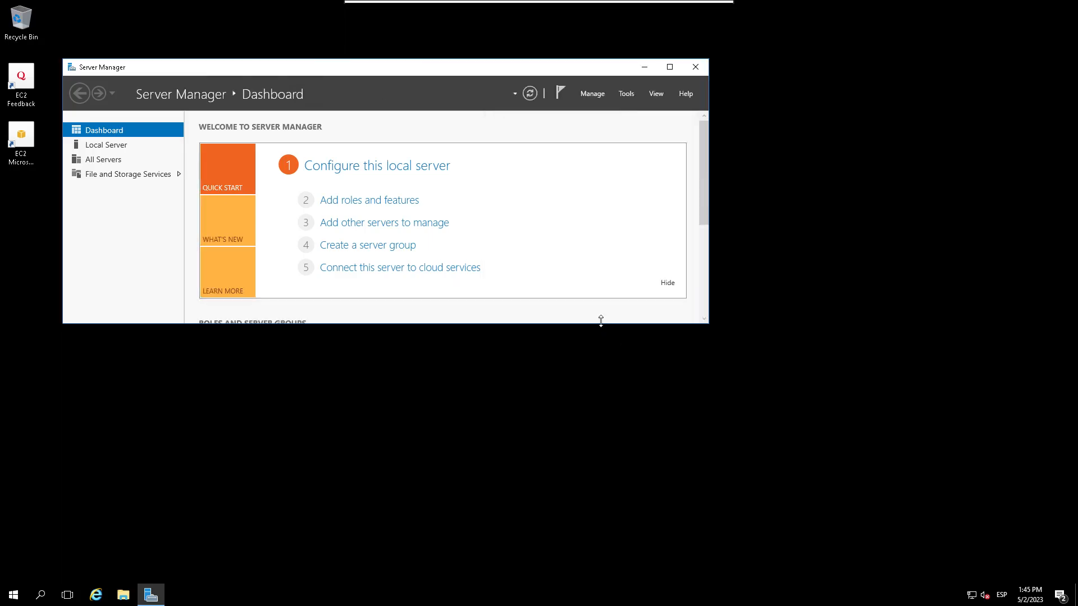
drag(597, 321, 596, 395)
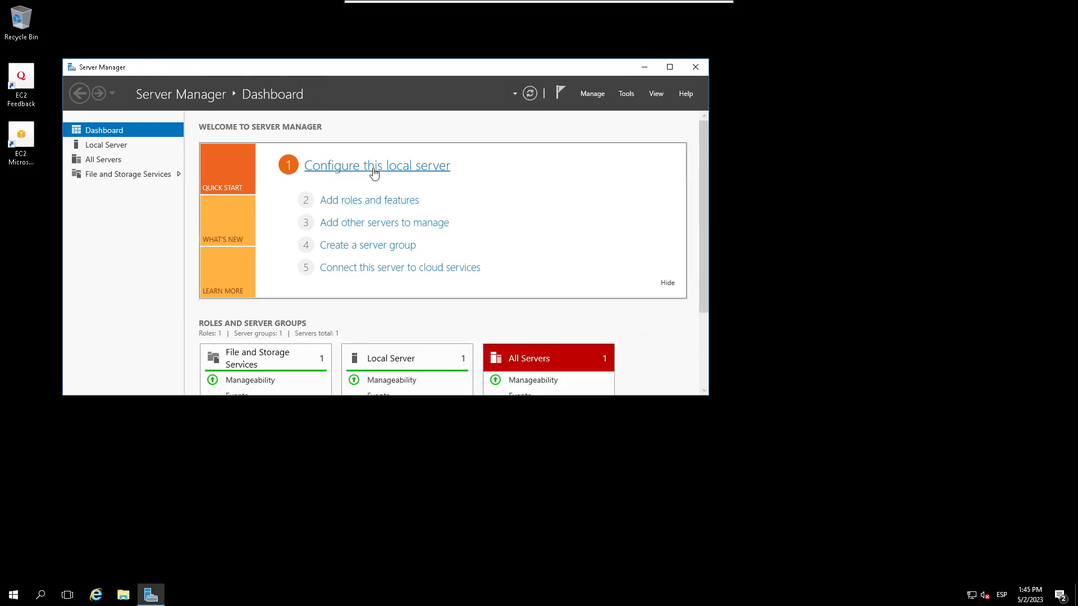
Step: Use role-based installation on the local server, ticking Web Server (IIS) with its management tools
click(414, 201)
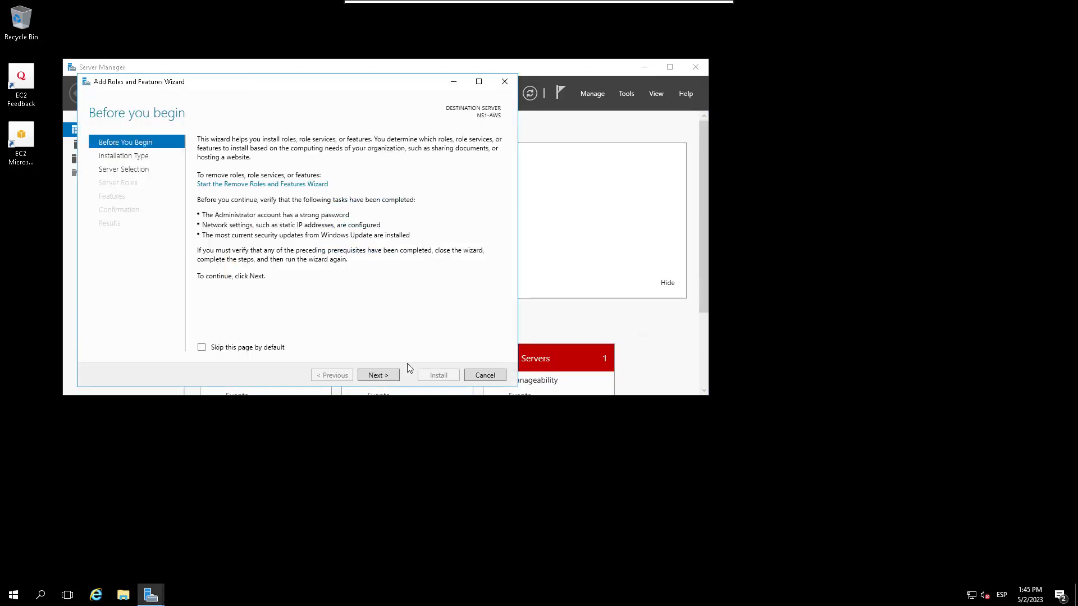
click(392, 374)
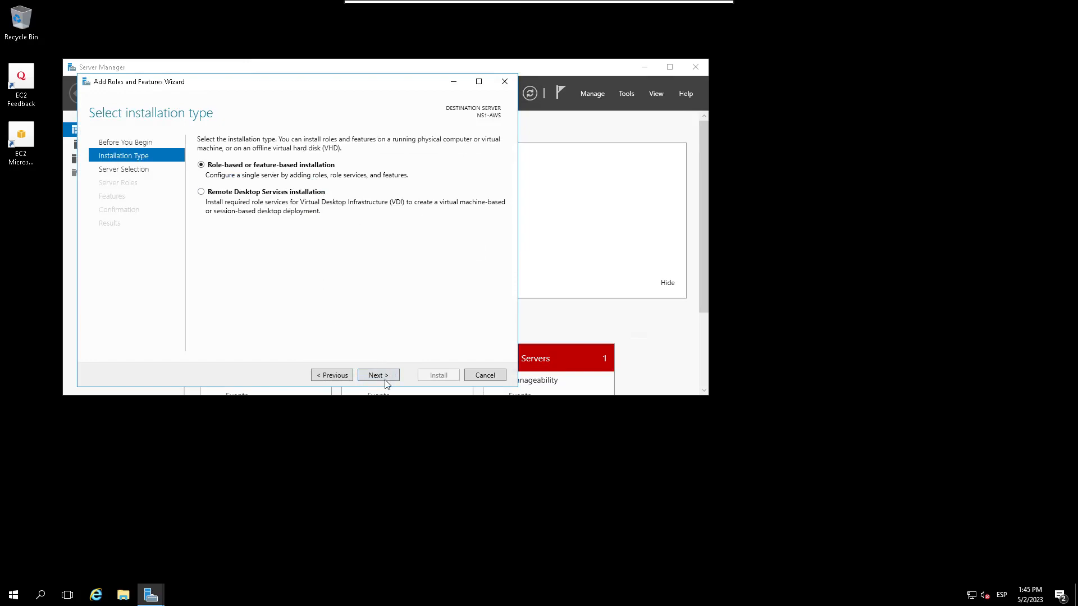
click(388, 375)
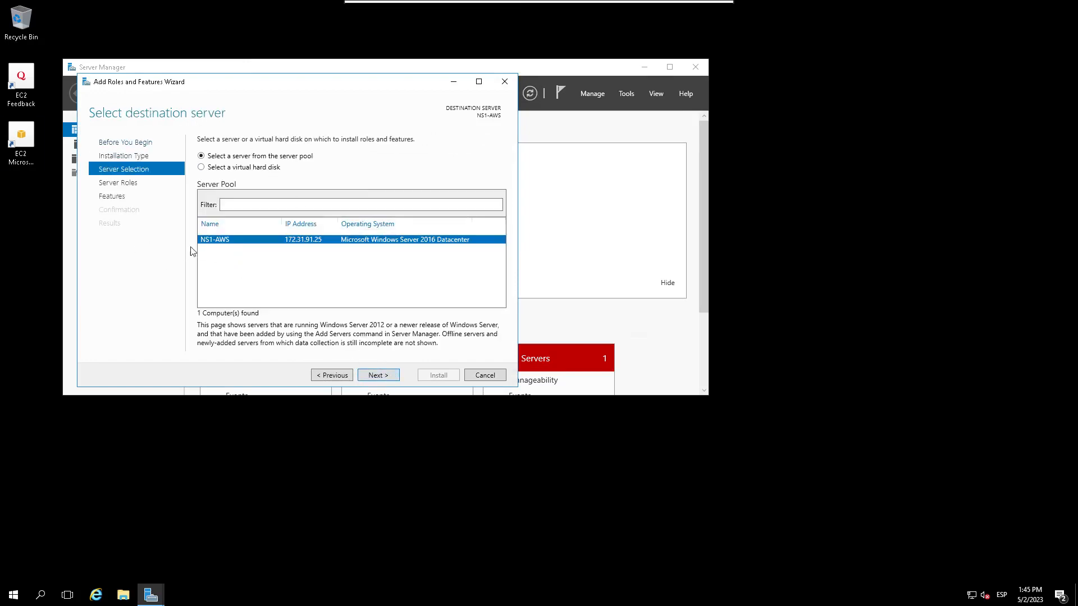
click(386, 375)
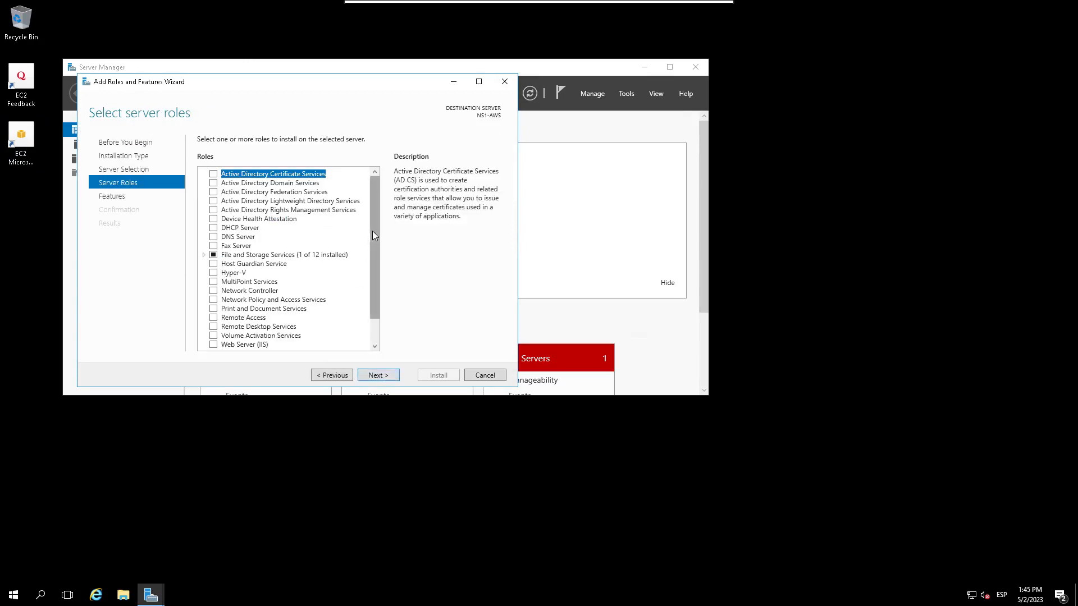
scroll(373, 231, down, 1)
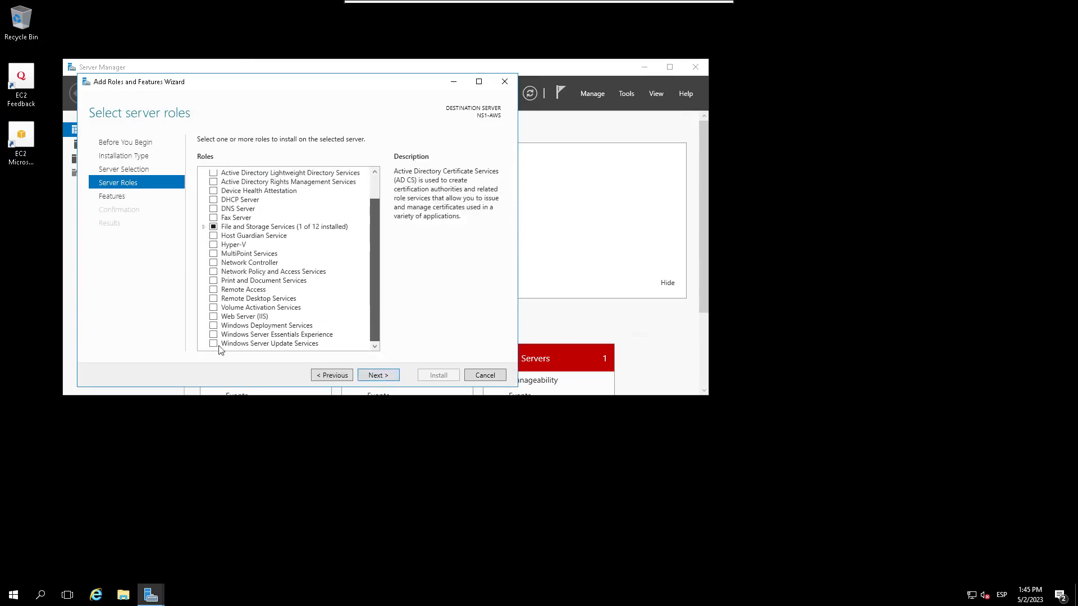
click(214, 317)
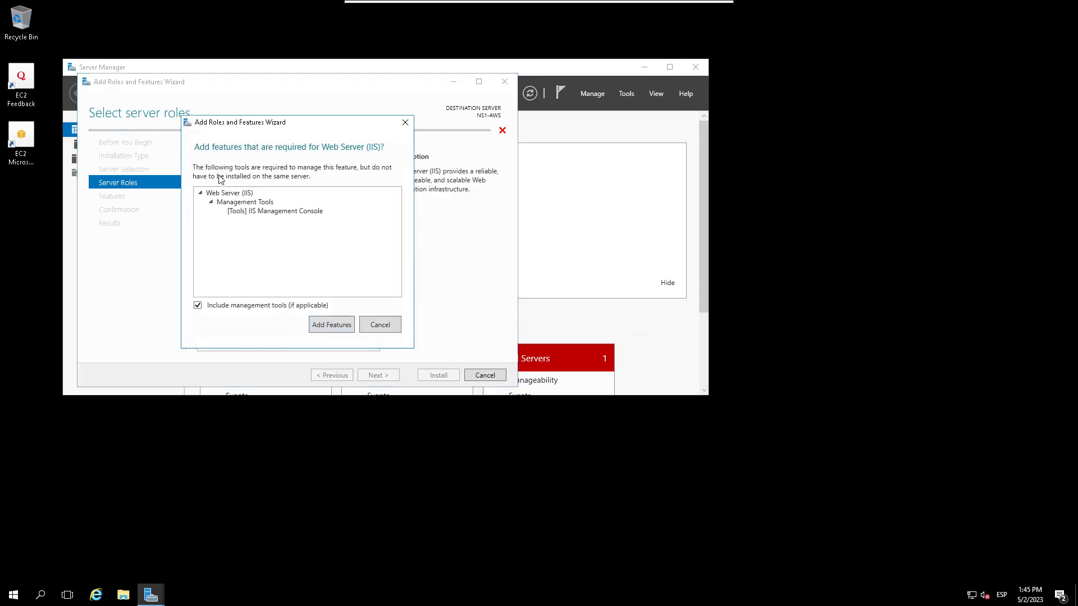
click(335, 323)
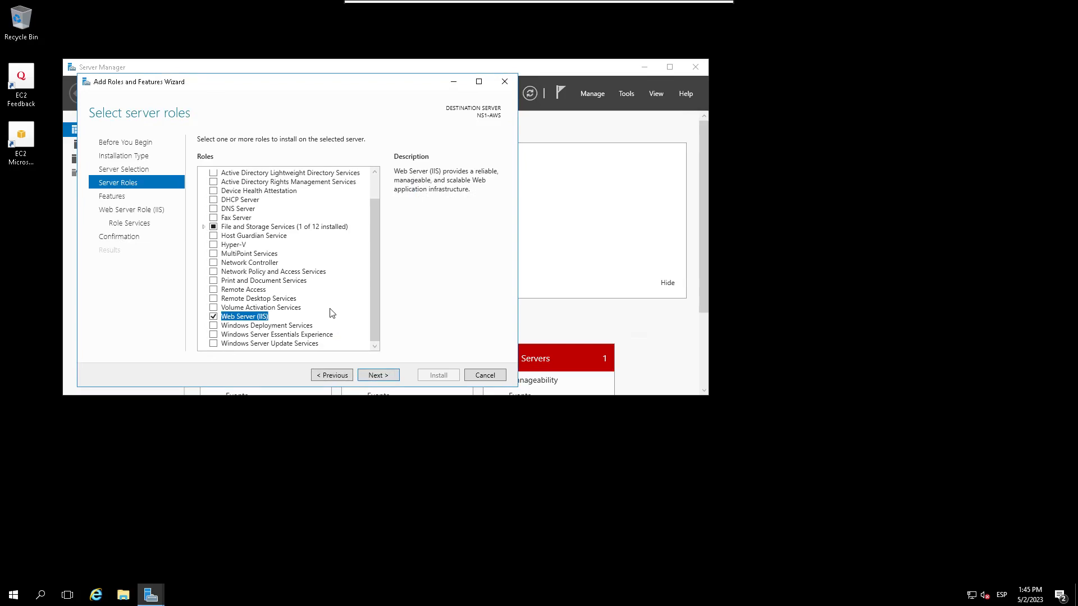
click(388, 378)
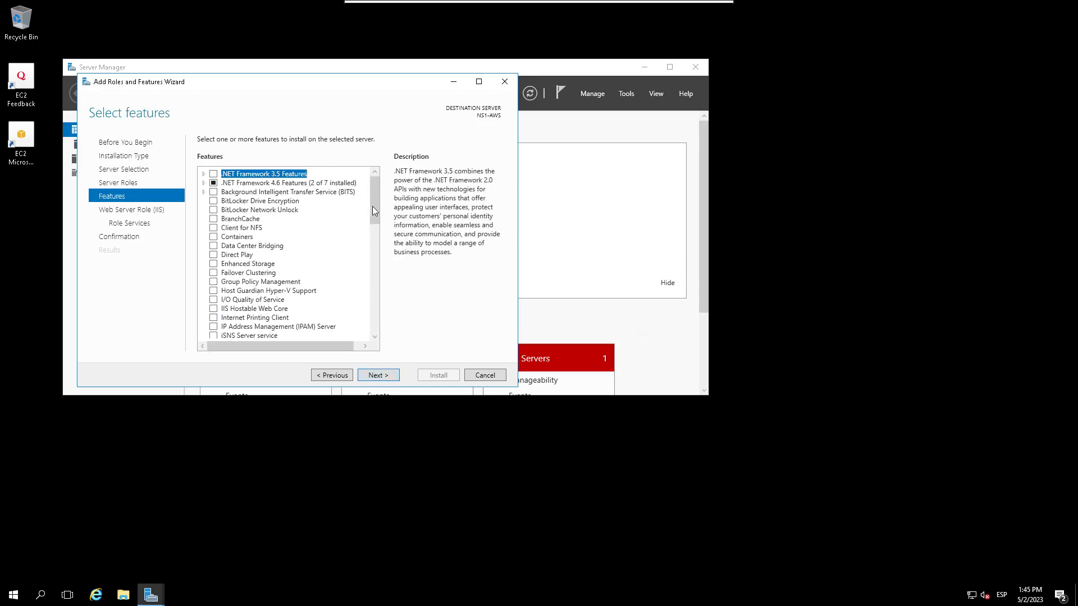
Step: Expand .NET Framework 4.6 Features, tick ASP.NET 4.6, and review the rest of the feature list
drag(374, 203, 396, 148)
click(204, 183)
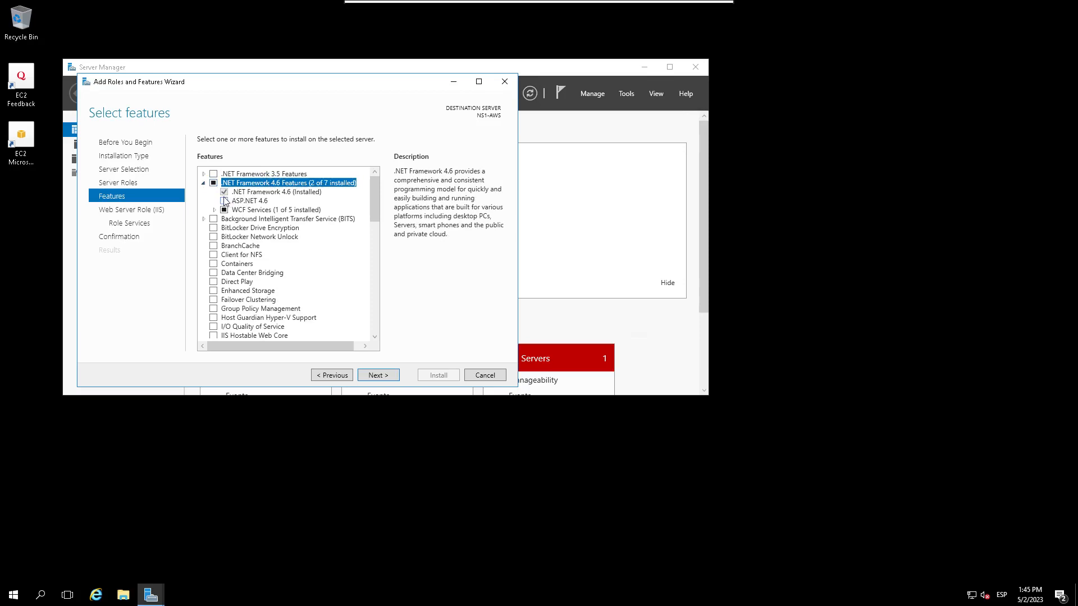
click(226, 202)
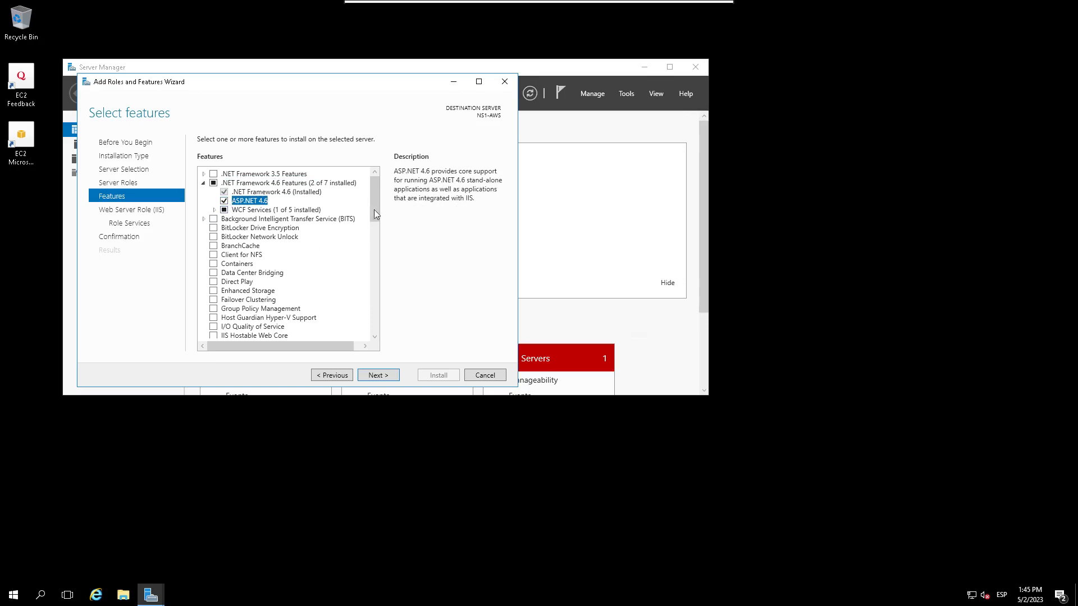
scroll(377, 258, down, 10)
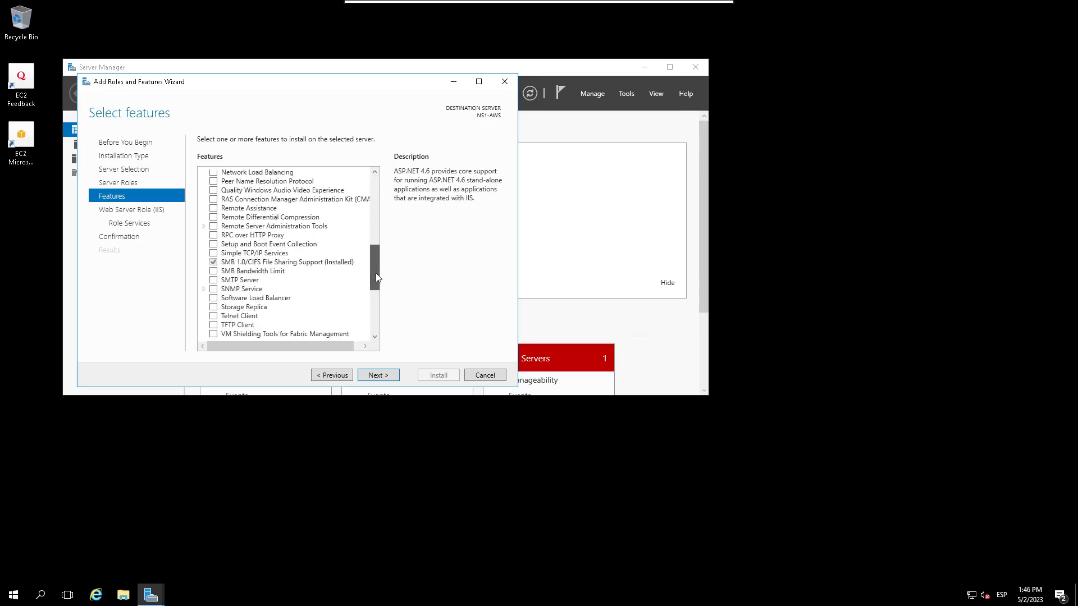
scroll(376, 273, down, 5)
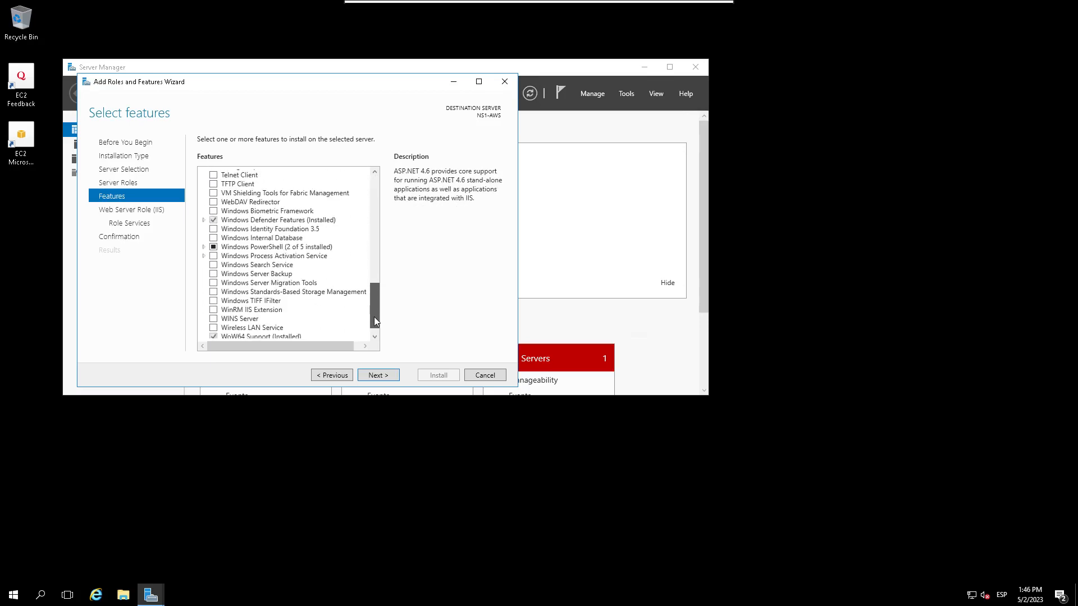
scroll(375, 321, down, 1)
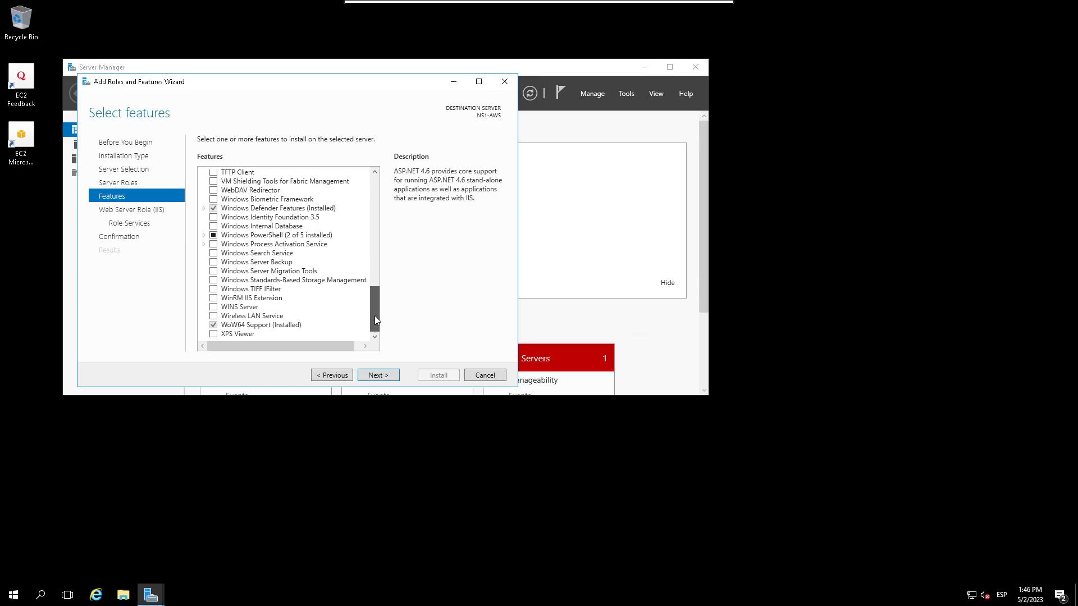
scroll(375, 316, up, 2)
Step: Advance to the IIS role services and tick FTP Server
click(373, 375)
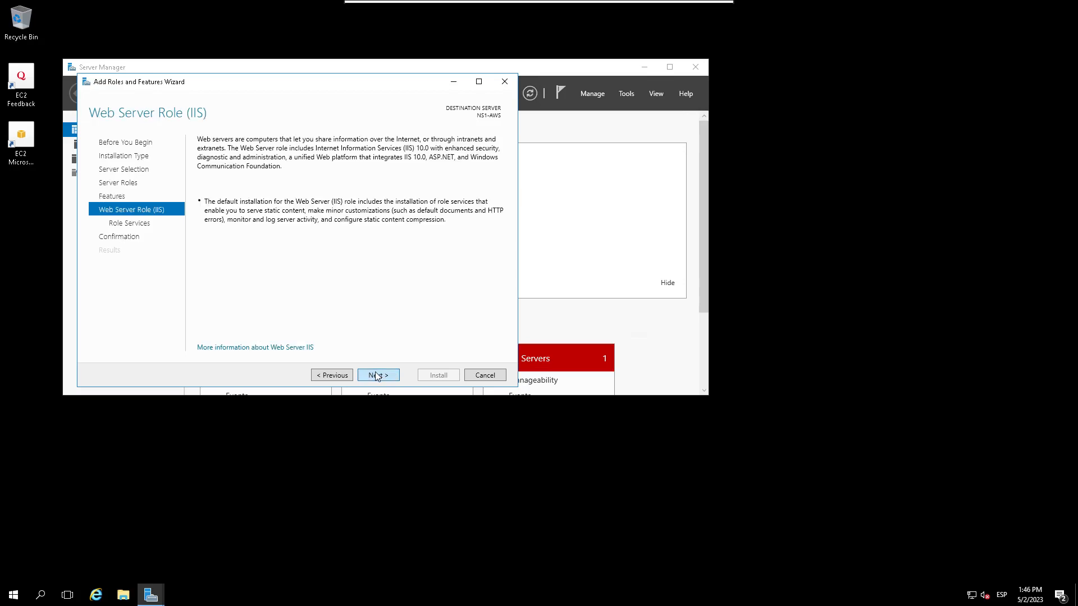
click(384, 381)
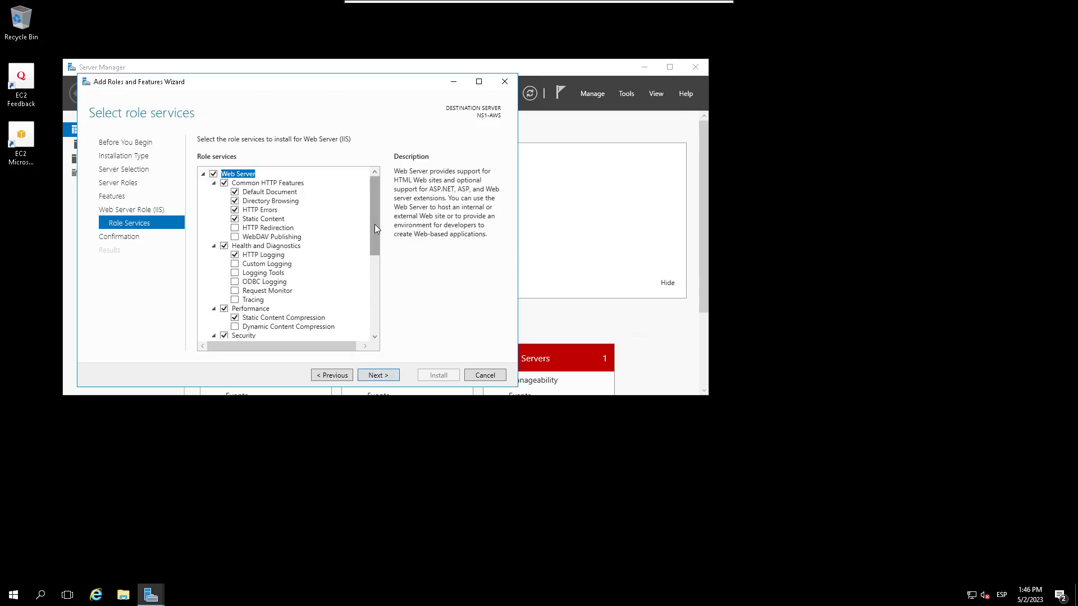
drag(374, 224, 380, 370)
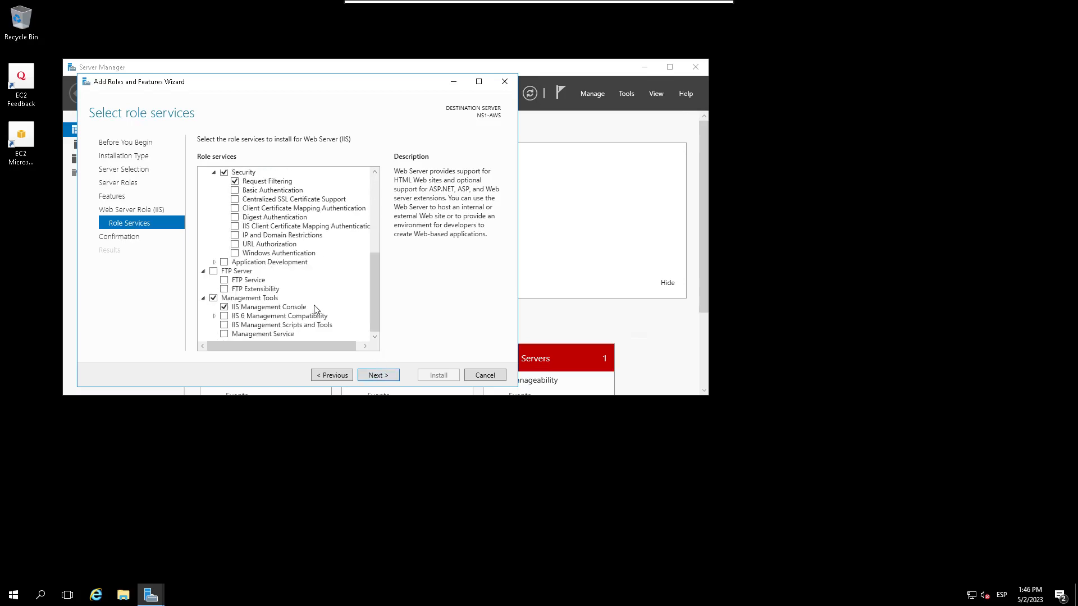
click(214, 272)
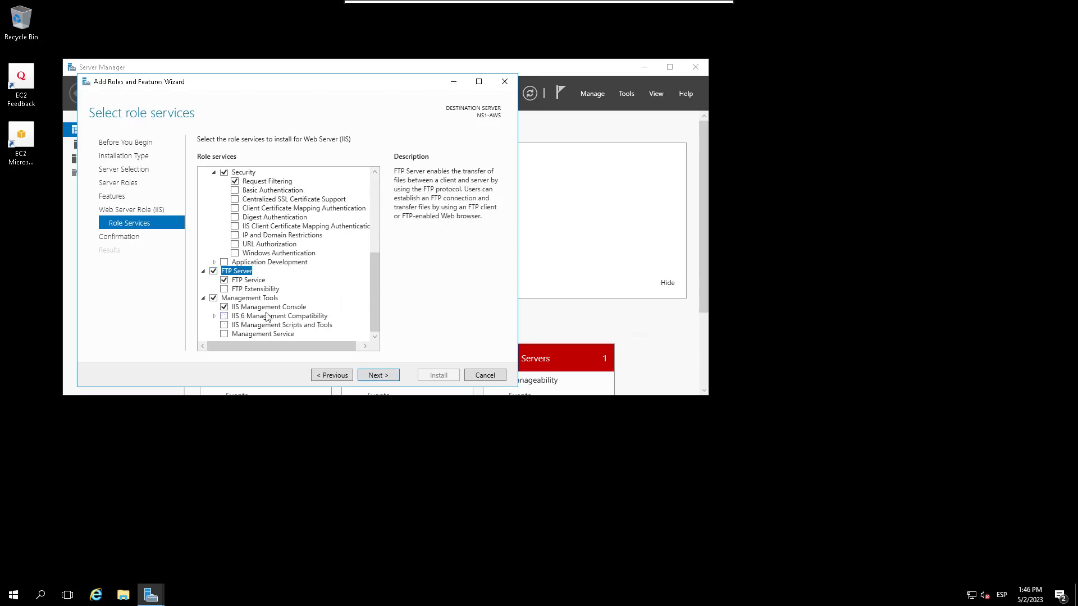
Step: Under Application Development, add ASP, ASP.NET 3.5, ASP.NET 4.6 and CGI, and leave out .NET Extensibility 3.5
click(214, 262)
click(215, 262)
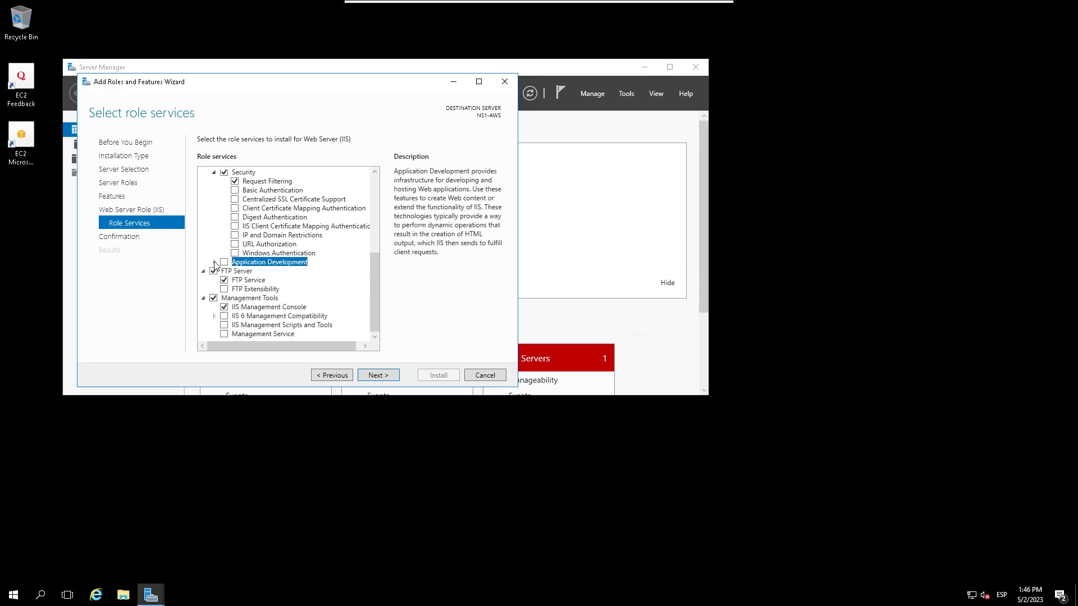
click(214, 262)
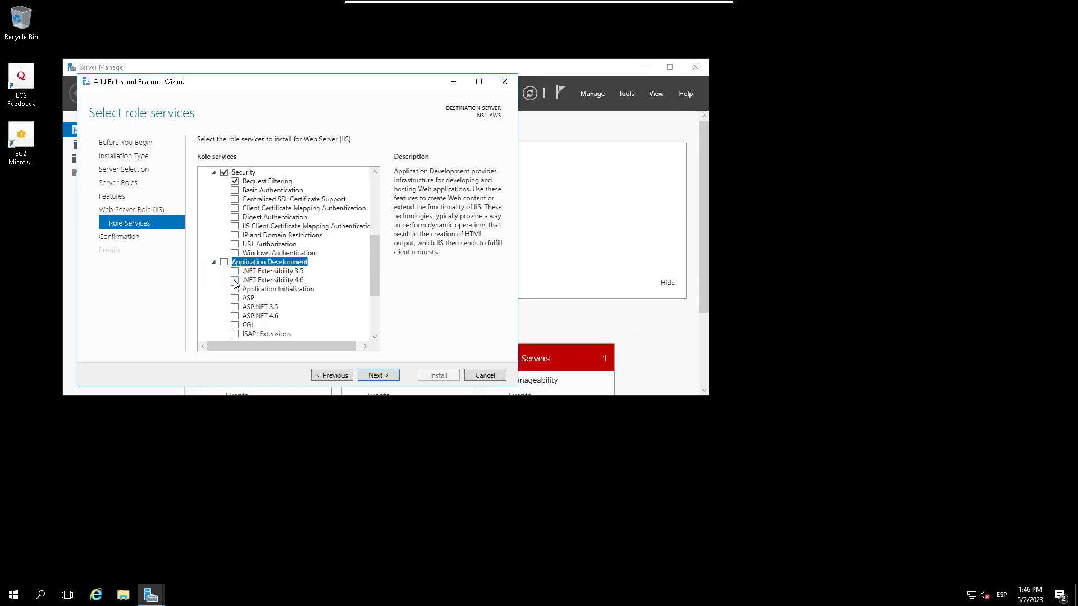
click(235, 298)
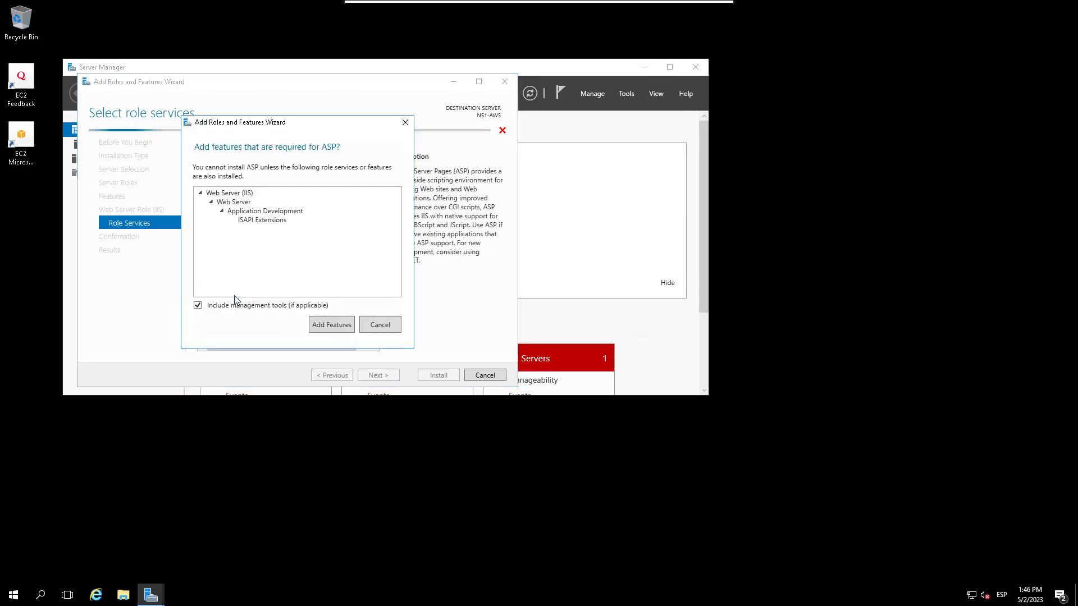
click(322, 326)
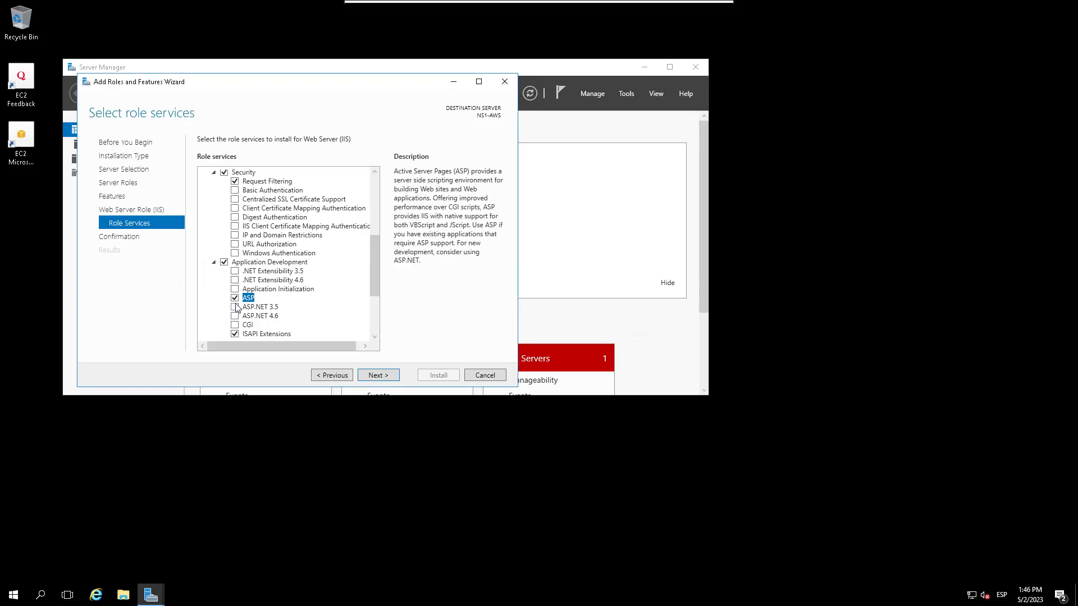
click(235, 308)
click(328, 325)
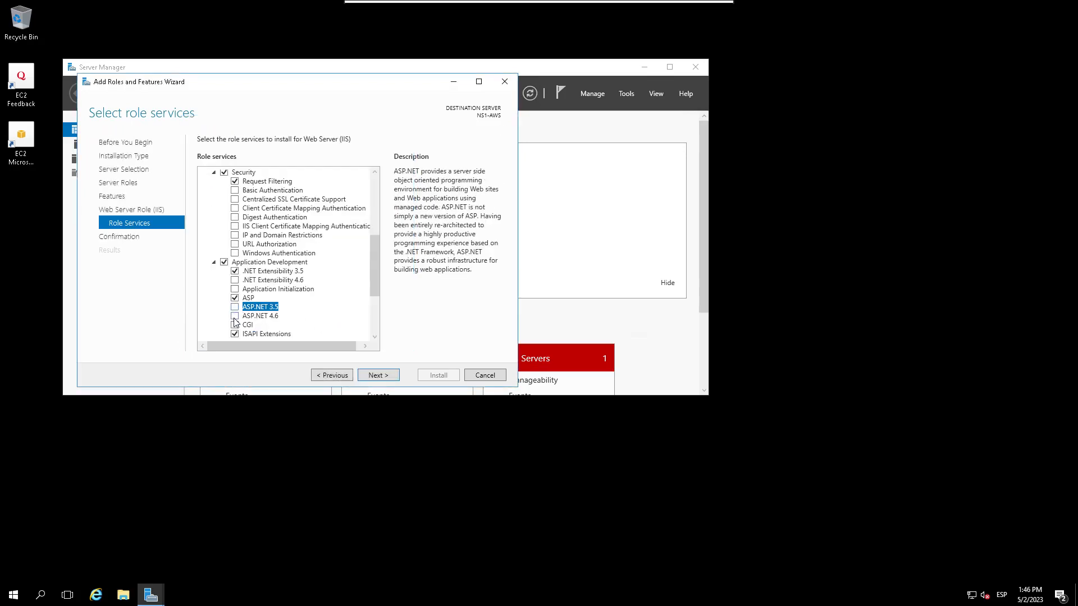
click(235, 317)
click(330, 325)
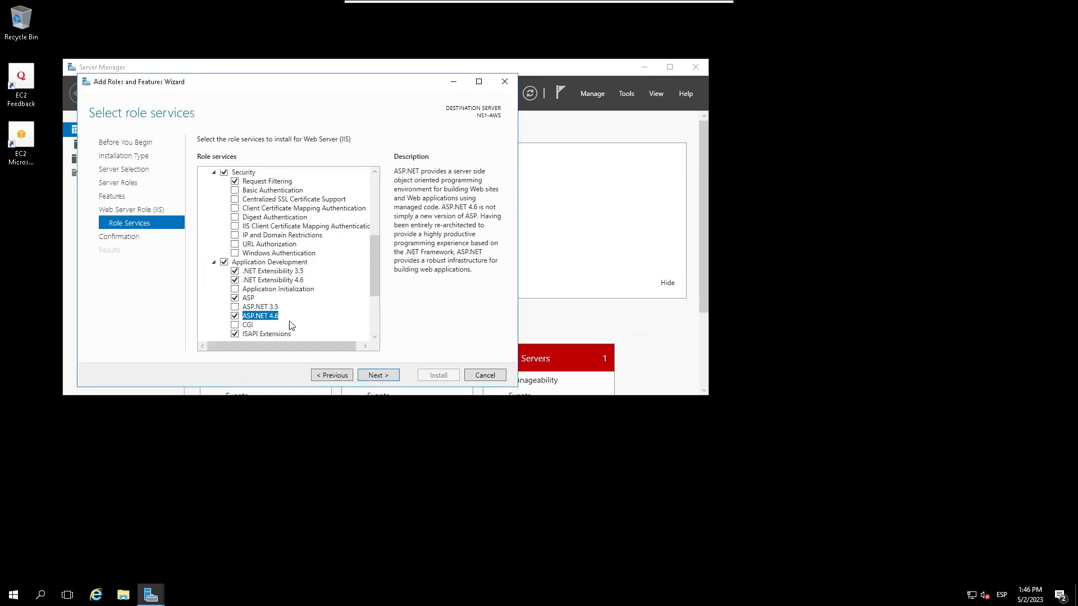
click(247, 325)
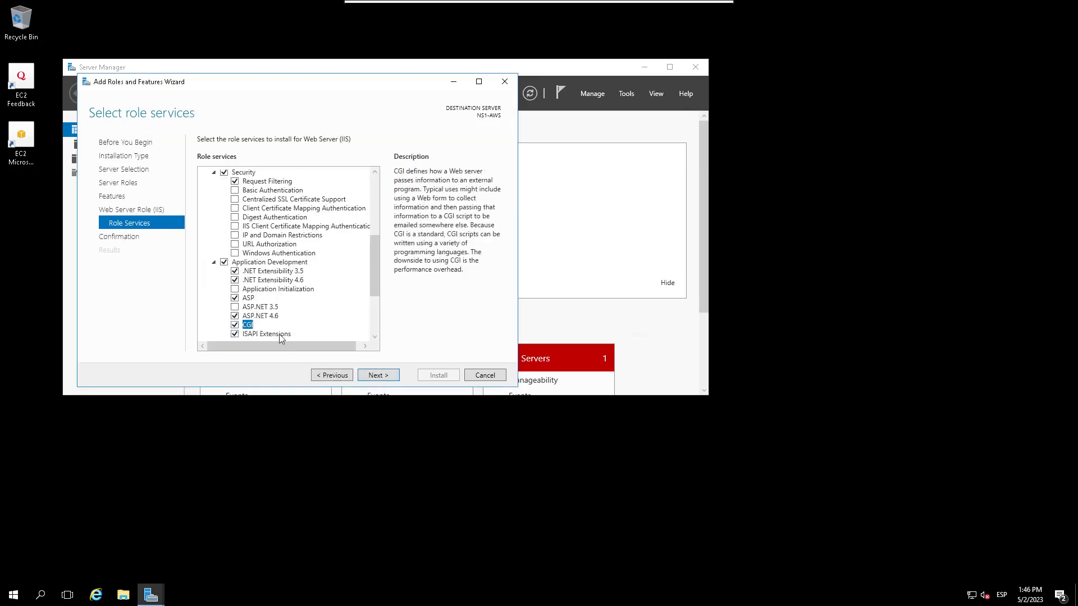
click(235, 271)
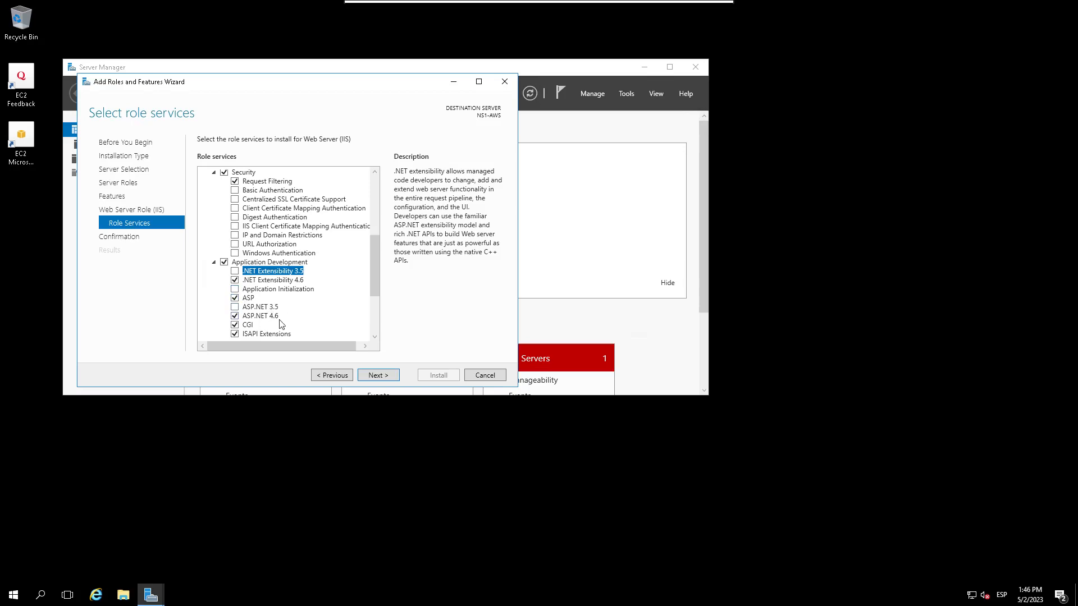
Step: Add Server Side Includes and WebSocket Protocol, then continue to the confirmation page
scroll(281, 325, down, 4)
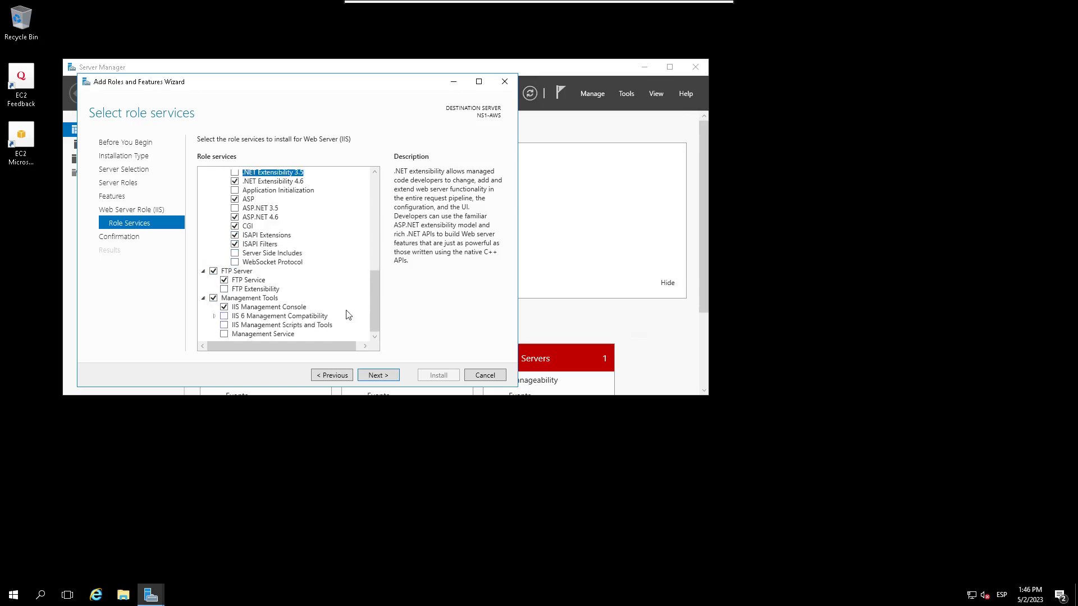
click(234, 253)
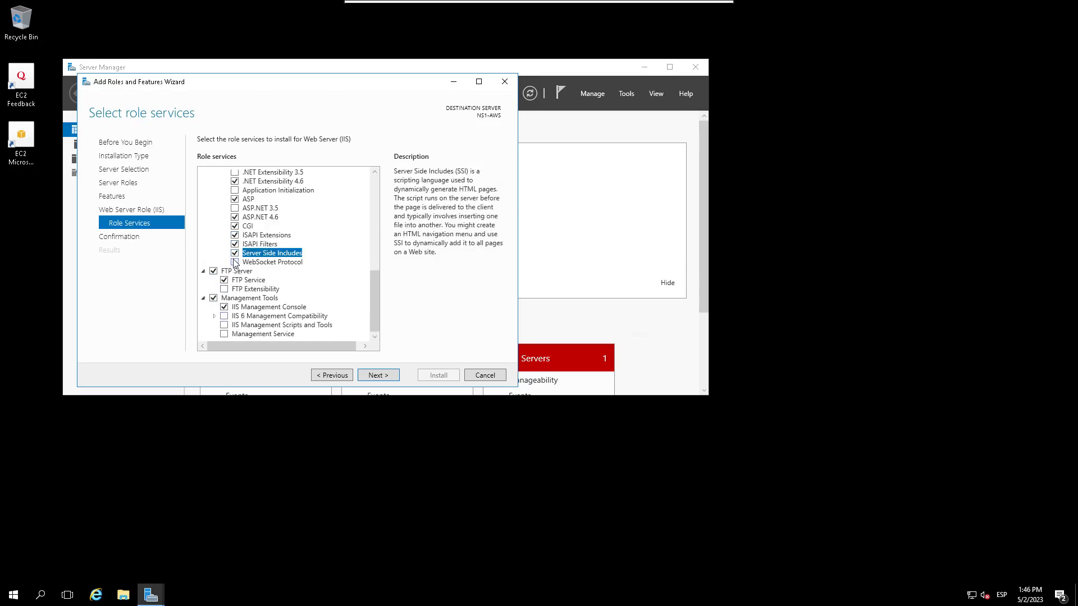
click(235, 262)
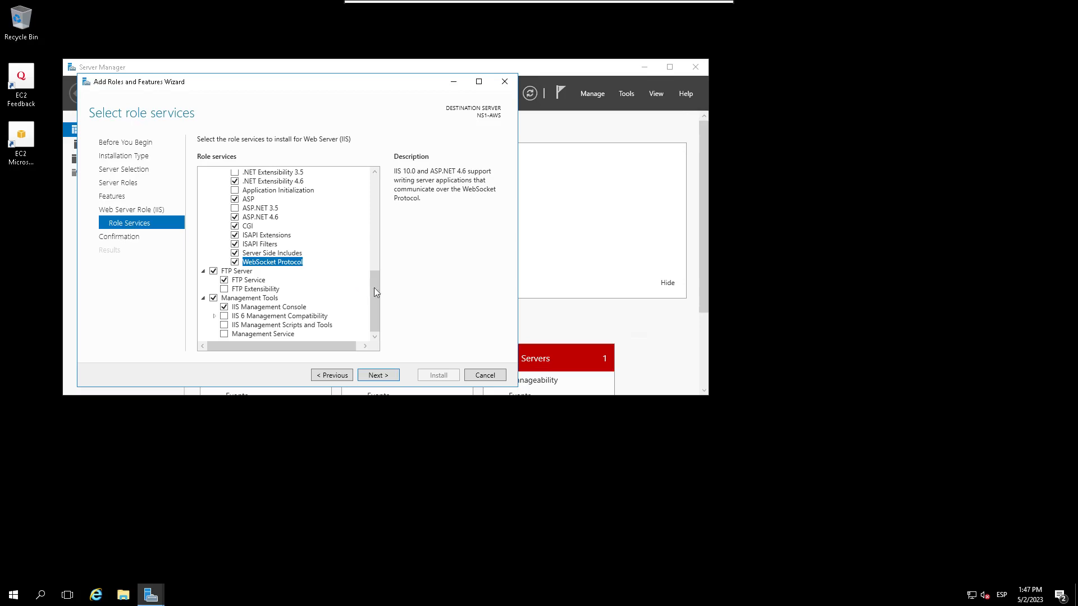
scroll(377, 201, up, 2)
scroll(377, 201, up, 10)
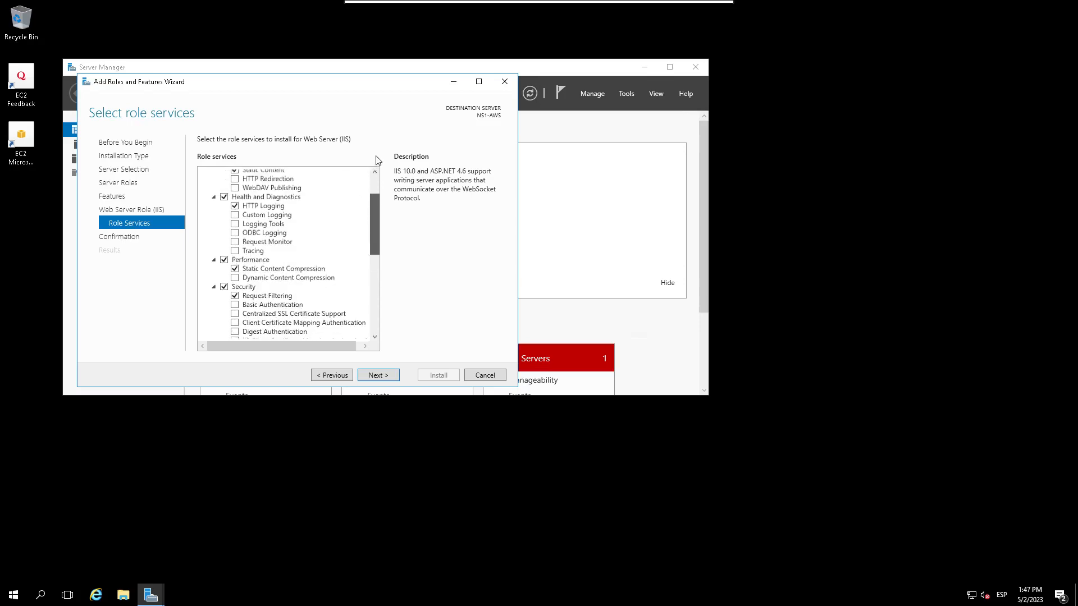
scroll(386, 217, down, 10)
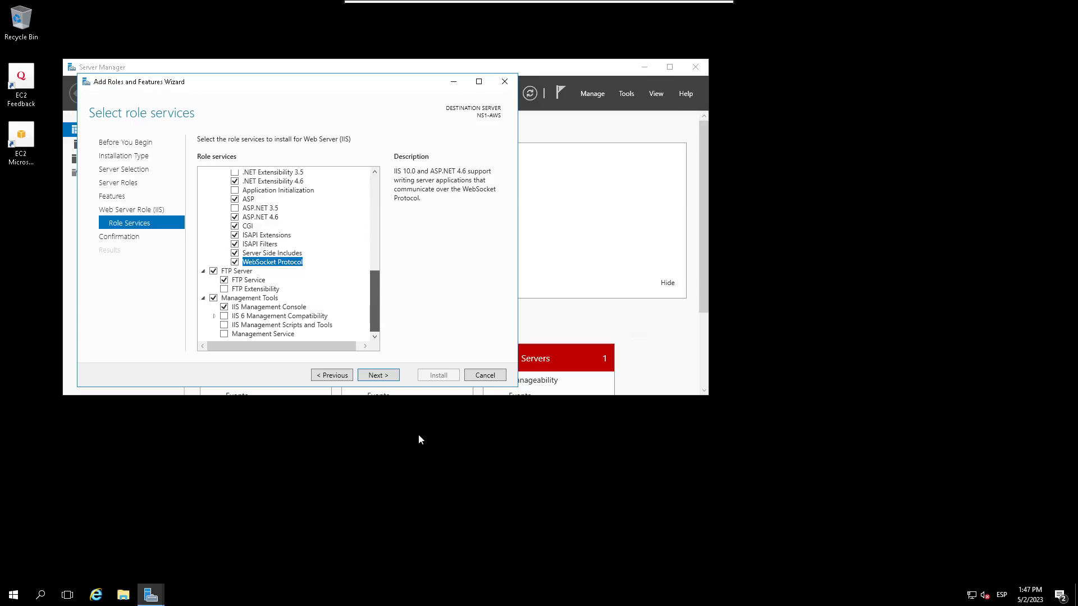
click(393, 379)
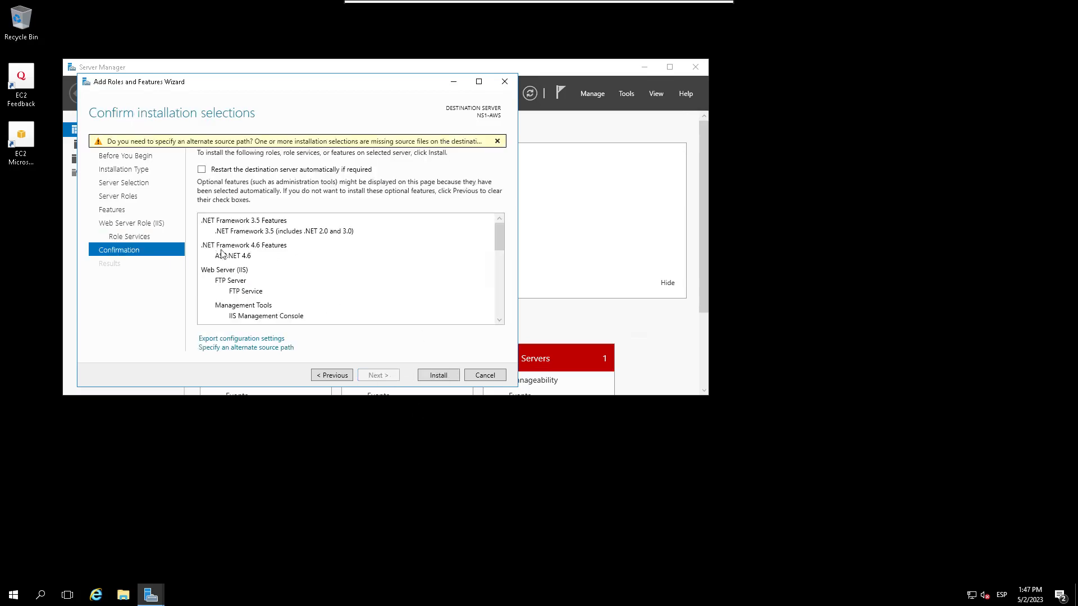
Step: Review the web server, FTP and .NET selections on the confirmation list and begin the installation
scroll(257, 279, down, 3)
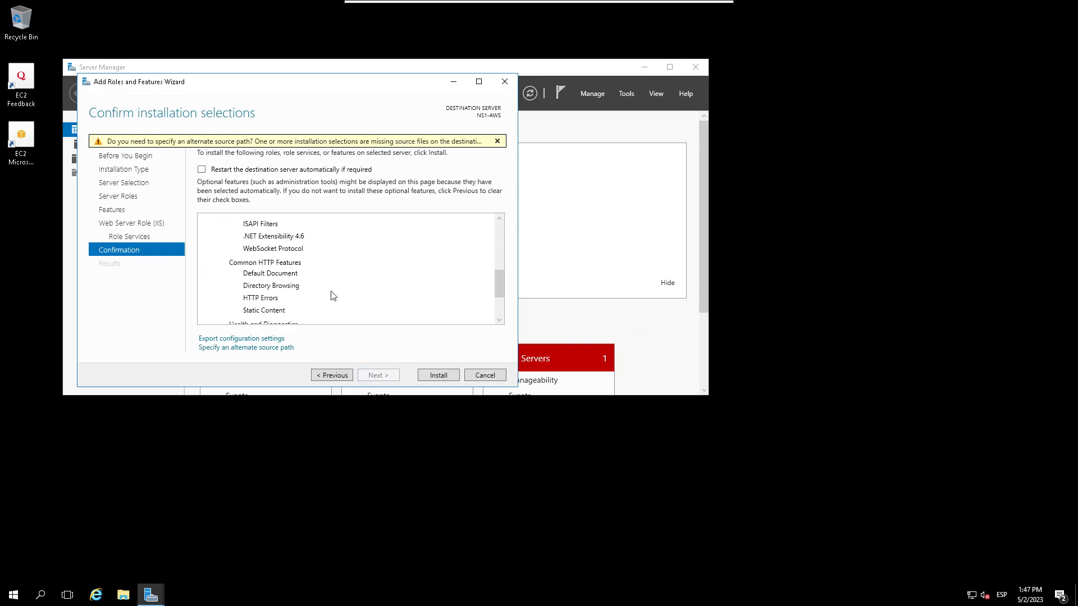
scroll(332, 298, up, 10)
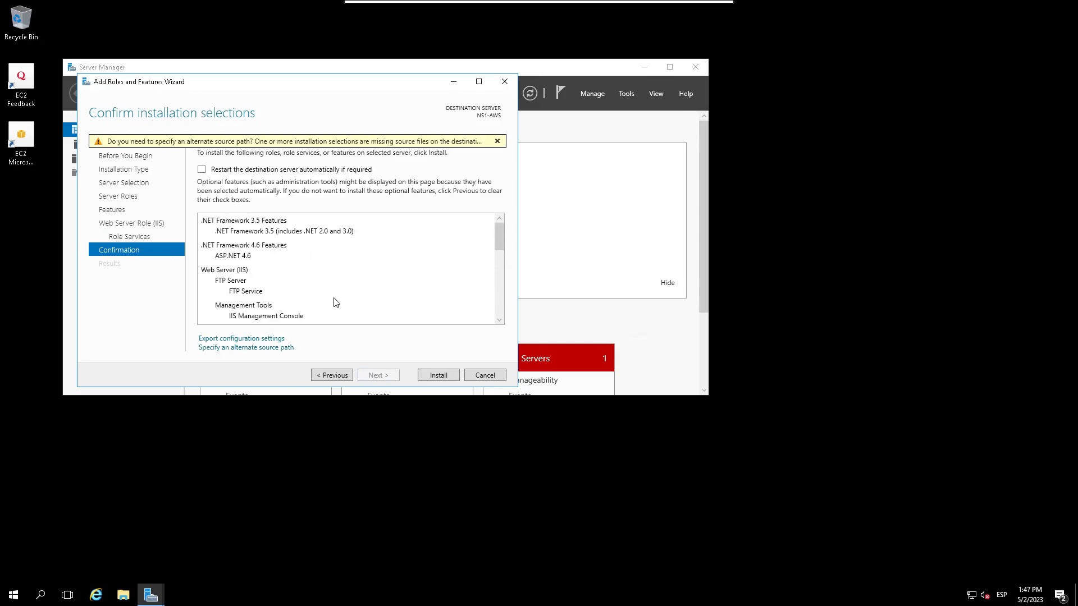
click(440, 379)
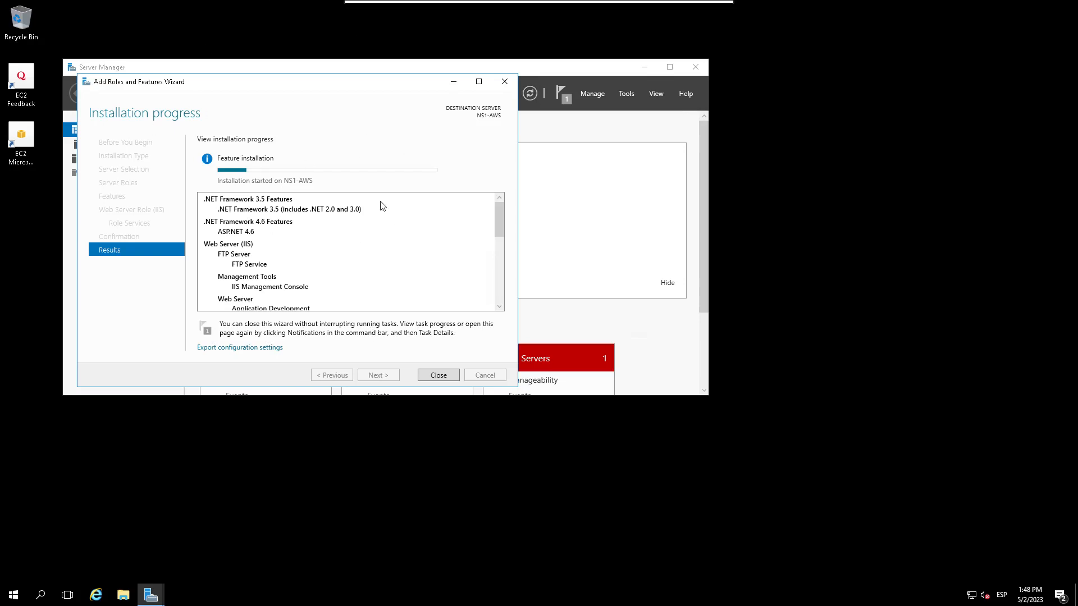
mouse_move(574, 4)
drag(208, 84, 273, 93)
drag(352, 98, 379, 90)
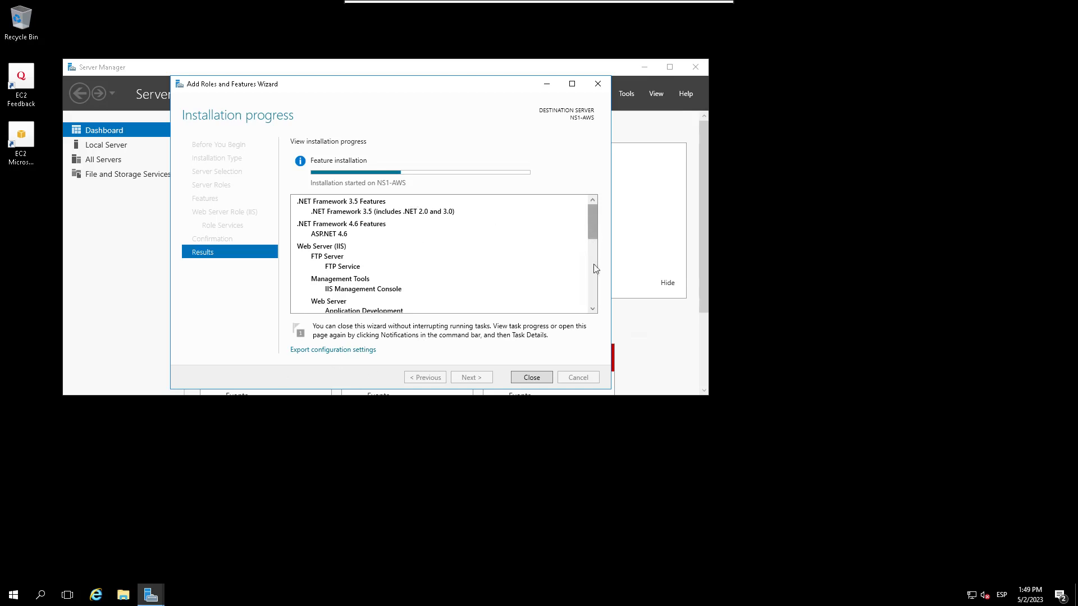
scroll(594, 264, down, 5)
scroll(579, 203, up, 5)
mouse_move(441, 10)
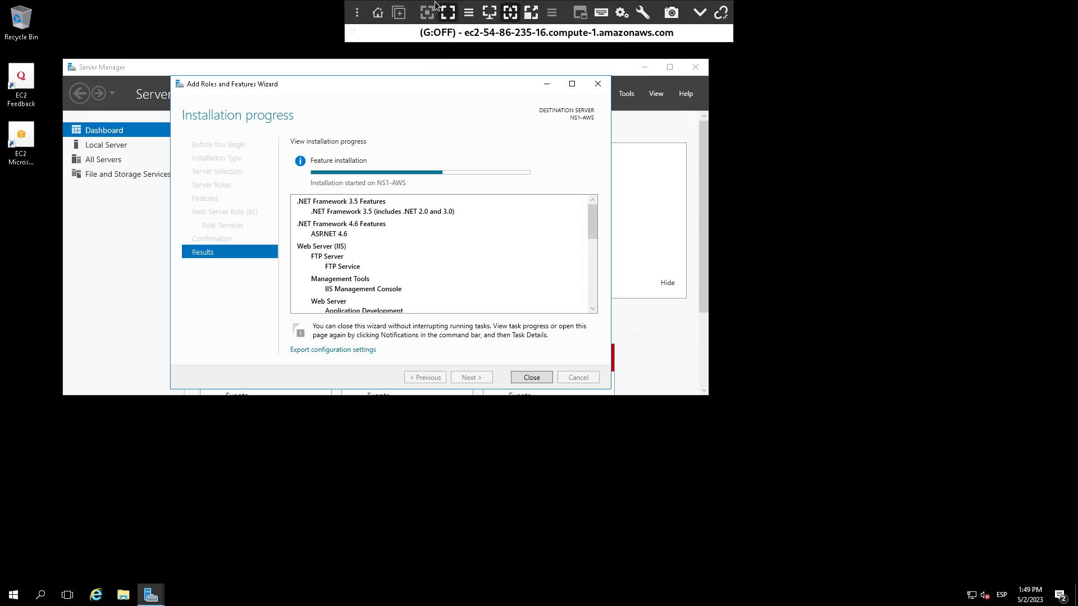
click(16, 600)
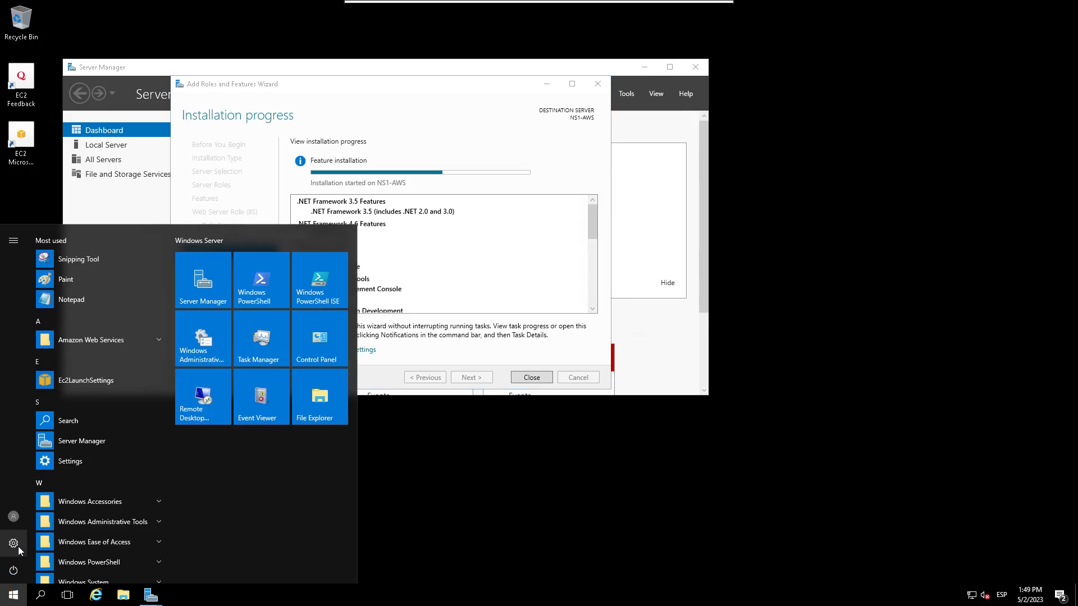
text(´p)
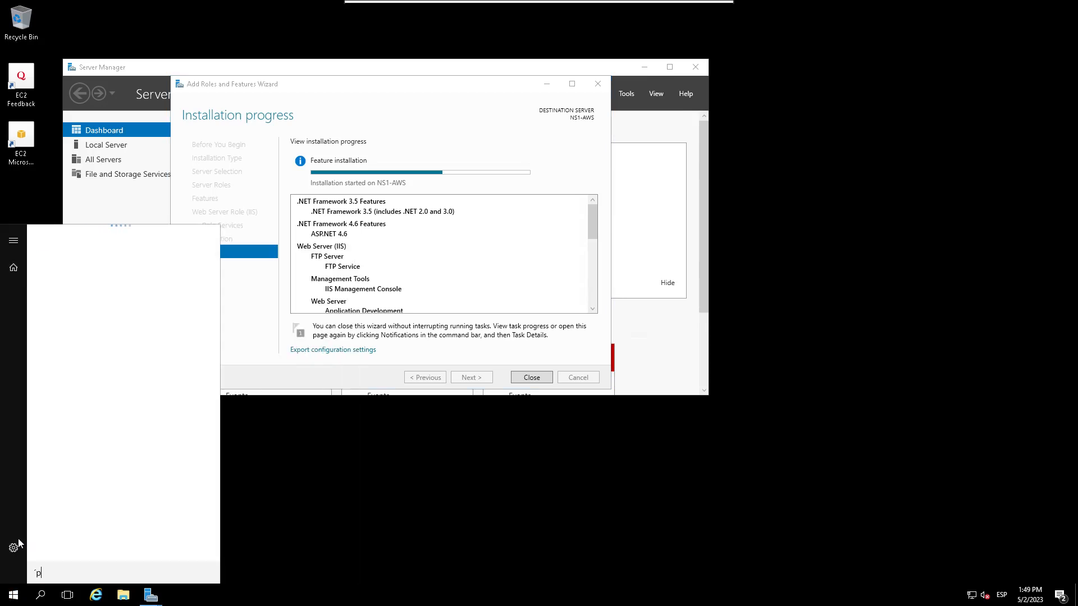
text(ane)
key(BackSpace)
key(BackSpace)
key(BackSpace)
key(BackSpace)
key(BackSpace)
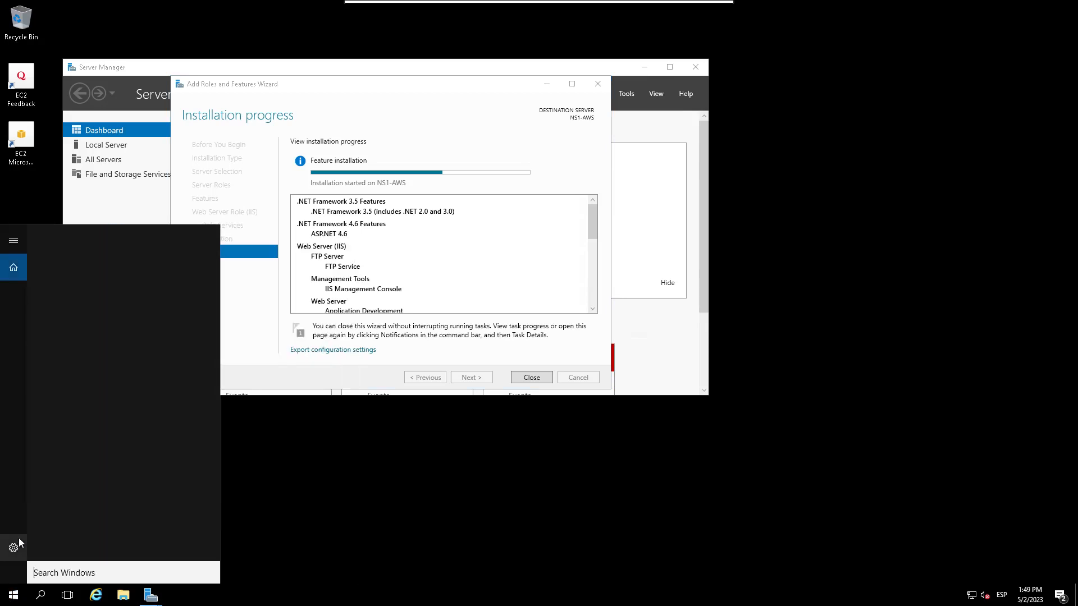
text(panel)
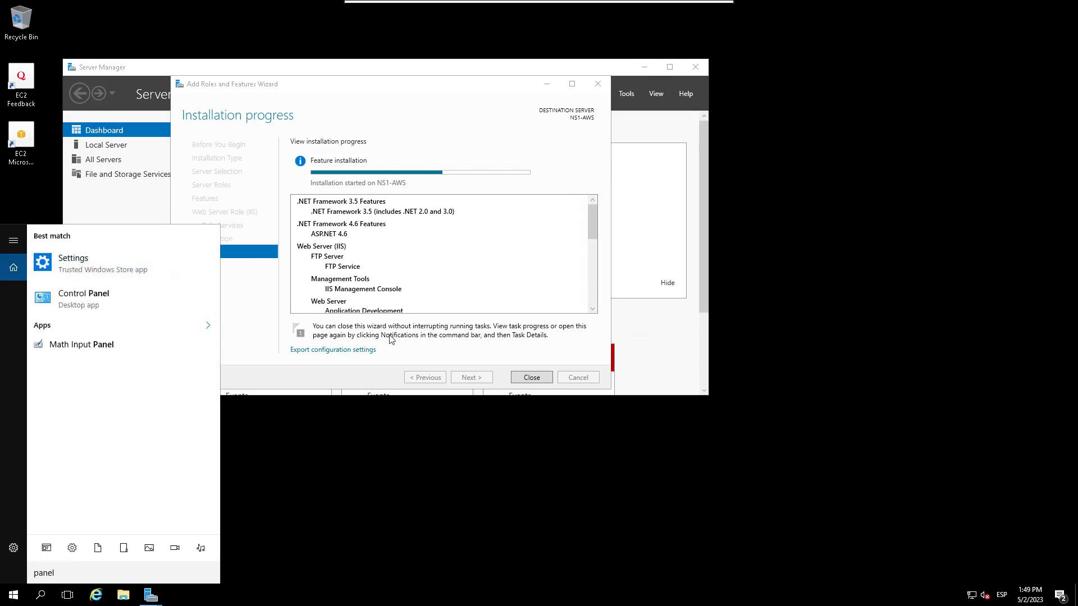
click(341, 358)
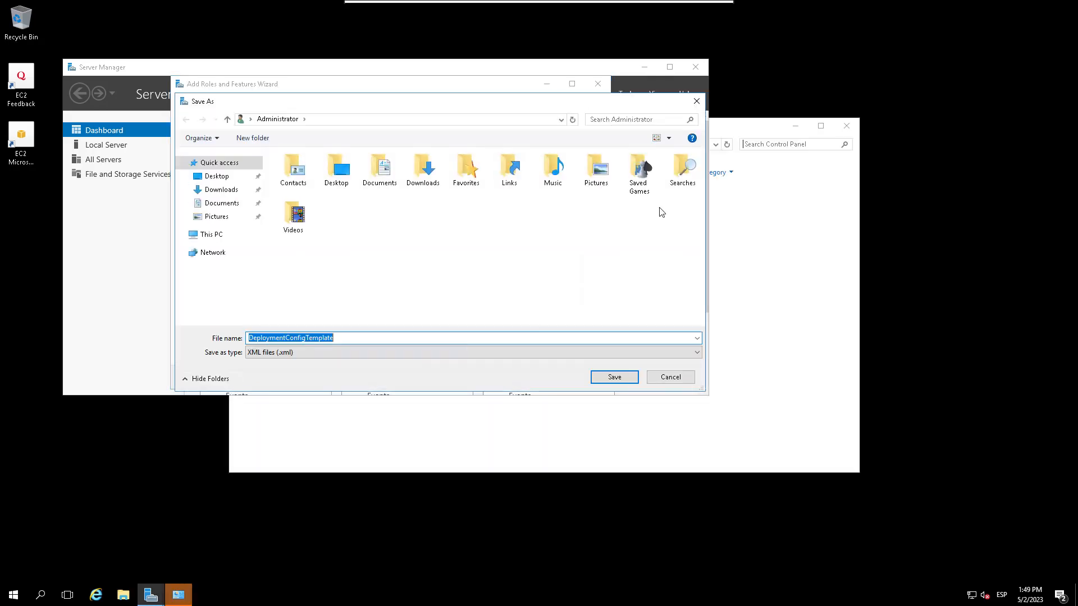
click(696, 102)
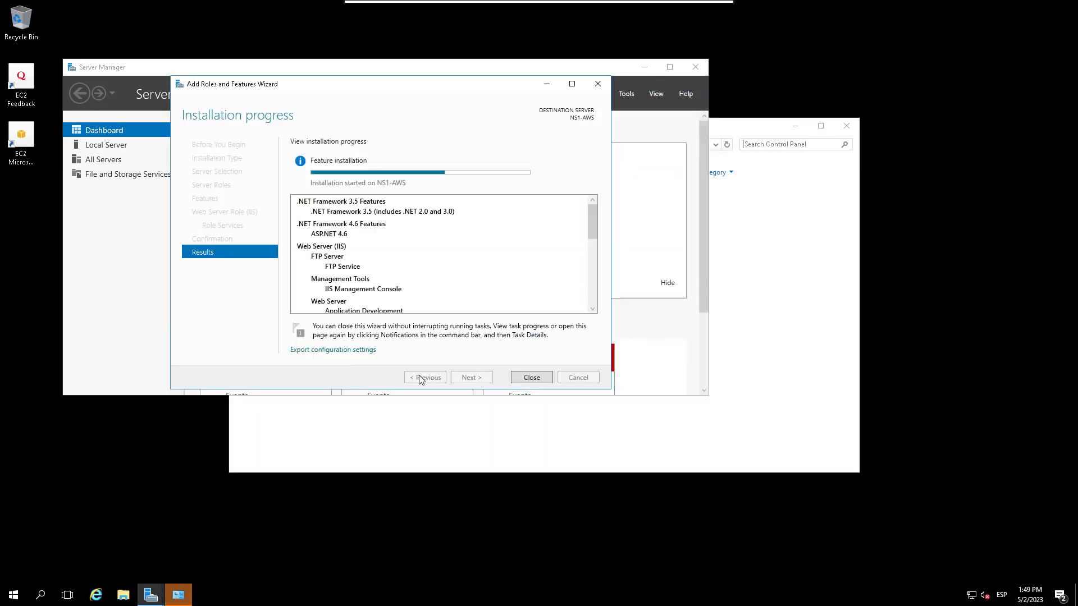
click(794, 260)
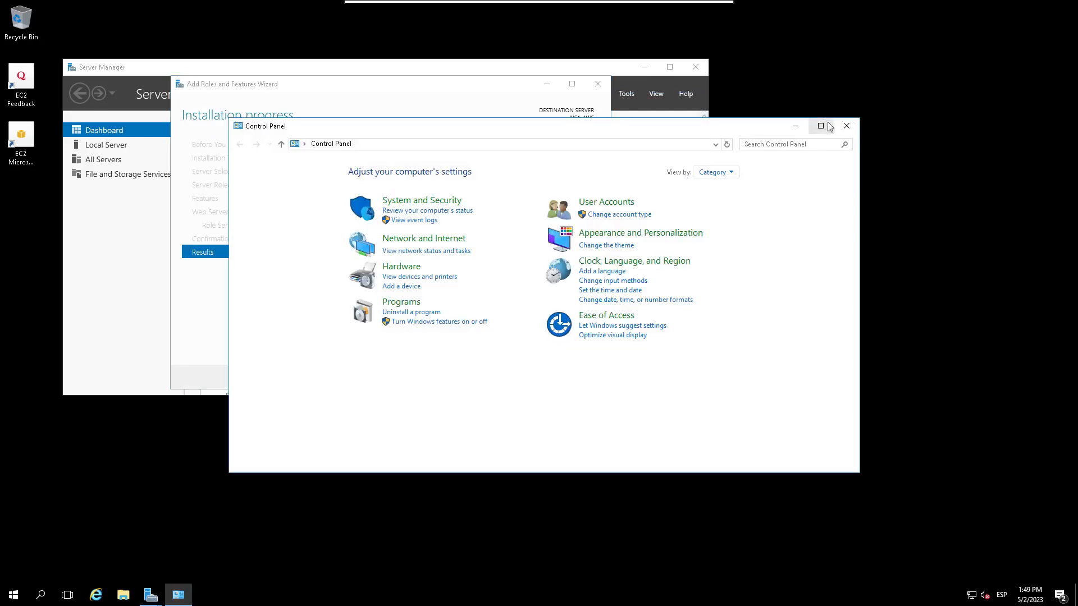
click(846, 125)
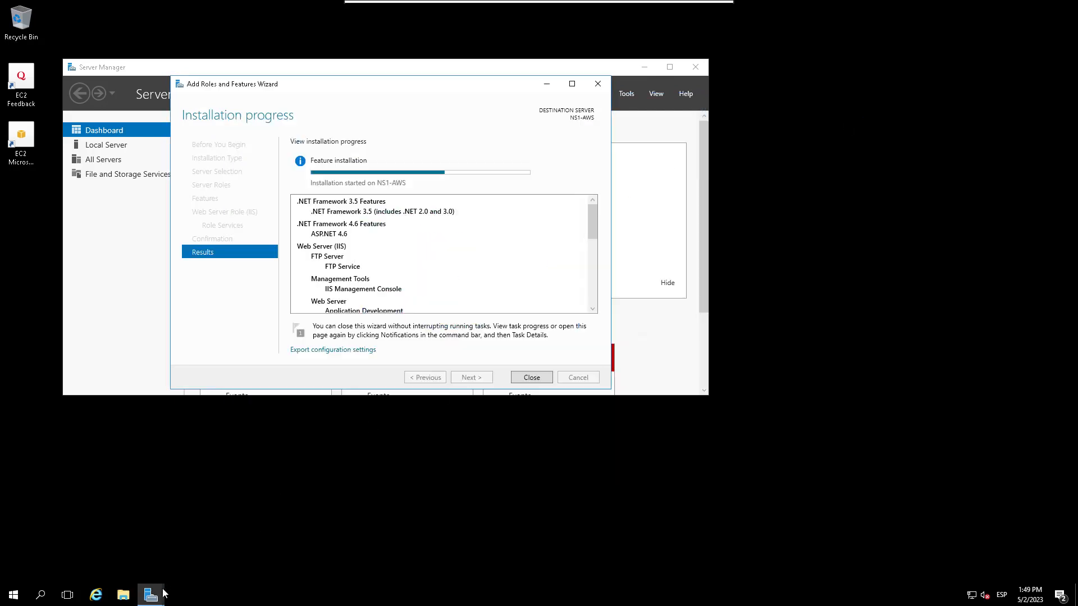
click(12, 597)
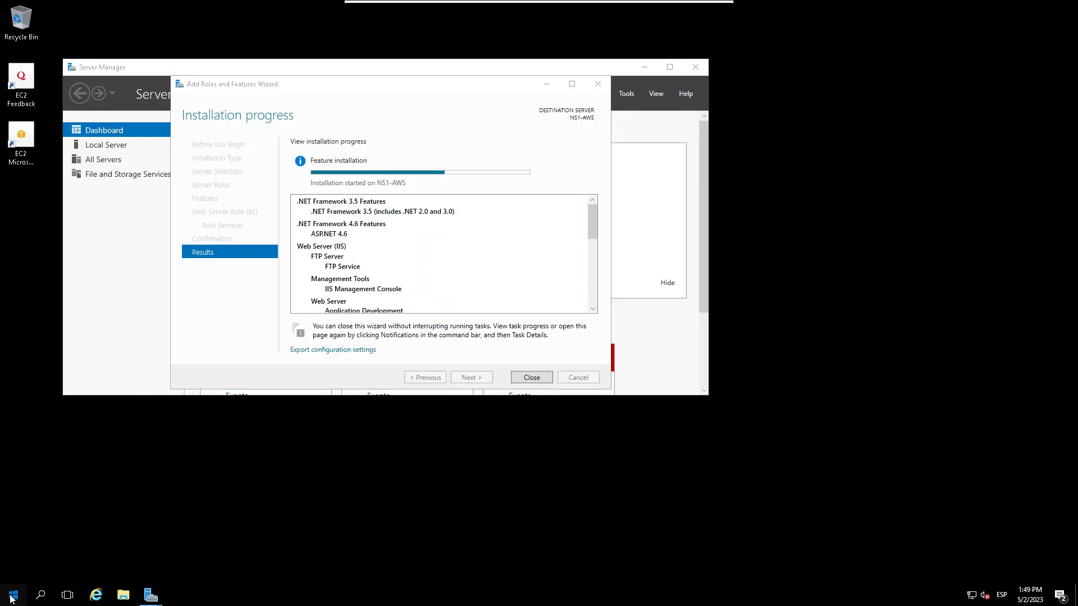
text(pane)
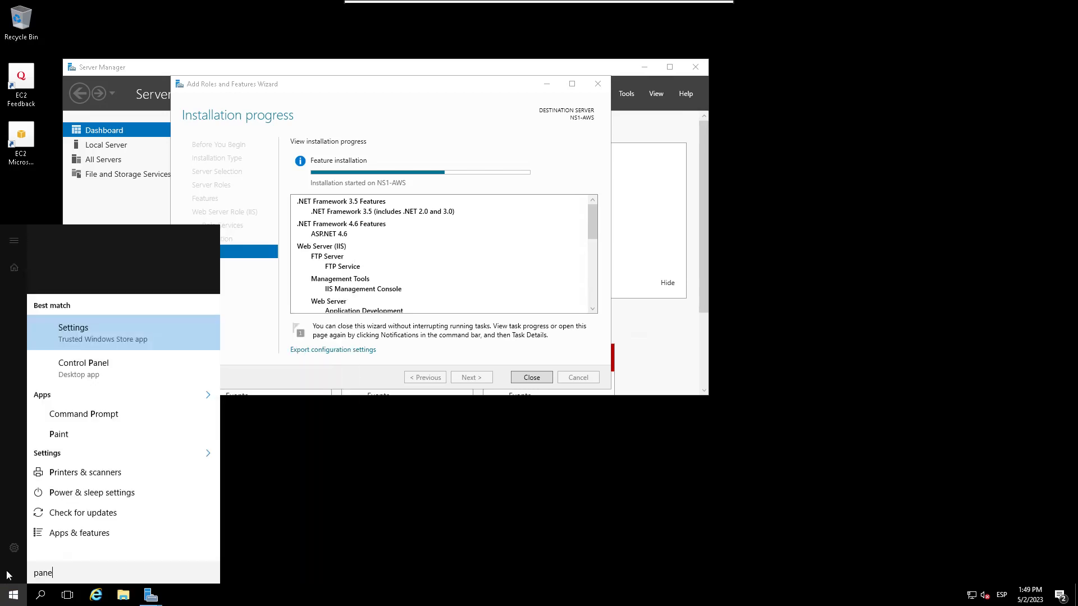
text(l)
click(108, 258)
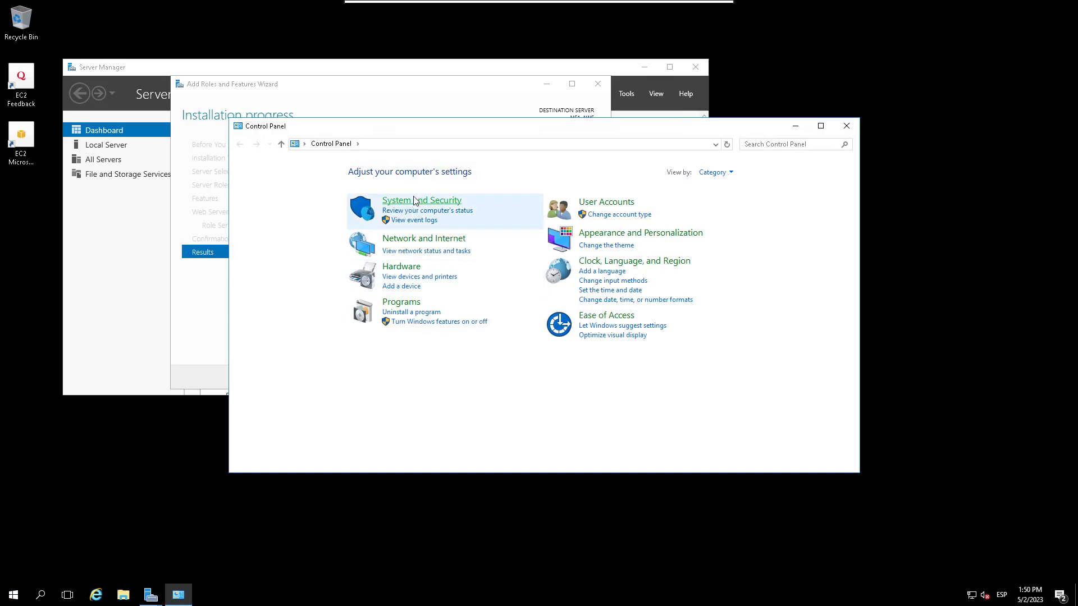
click(414, 200)
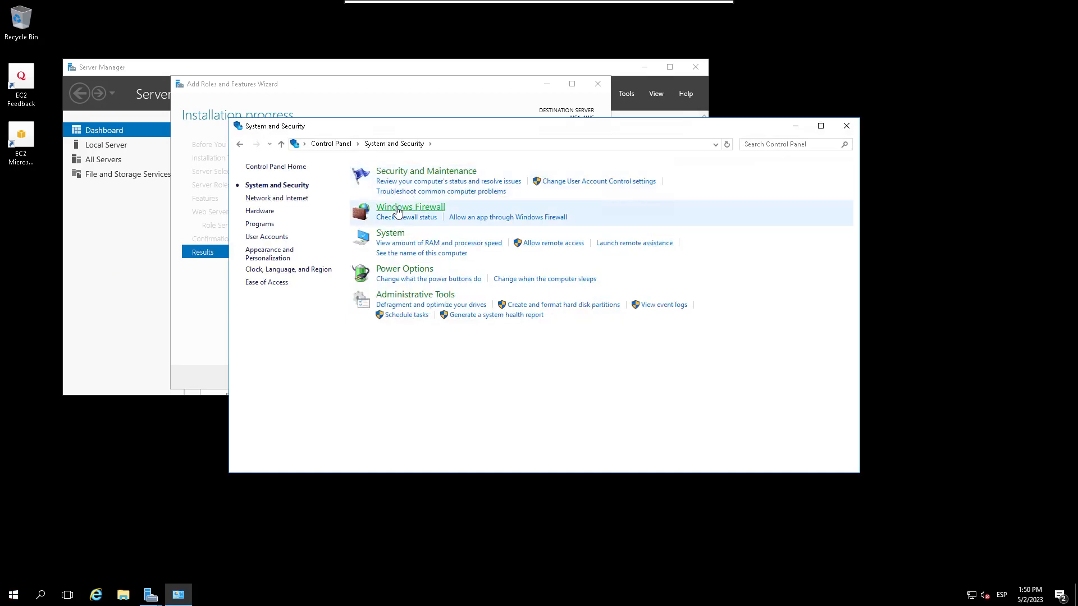
click(397, 207)
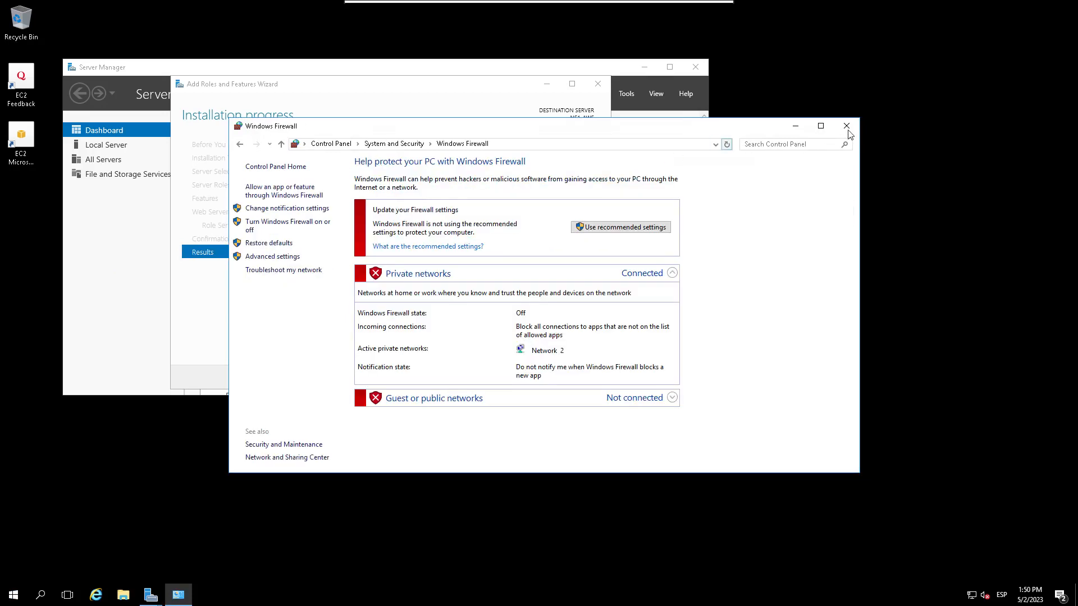
click(846, 126)
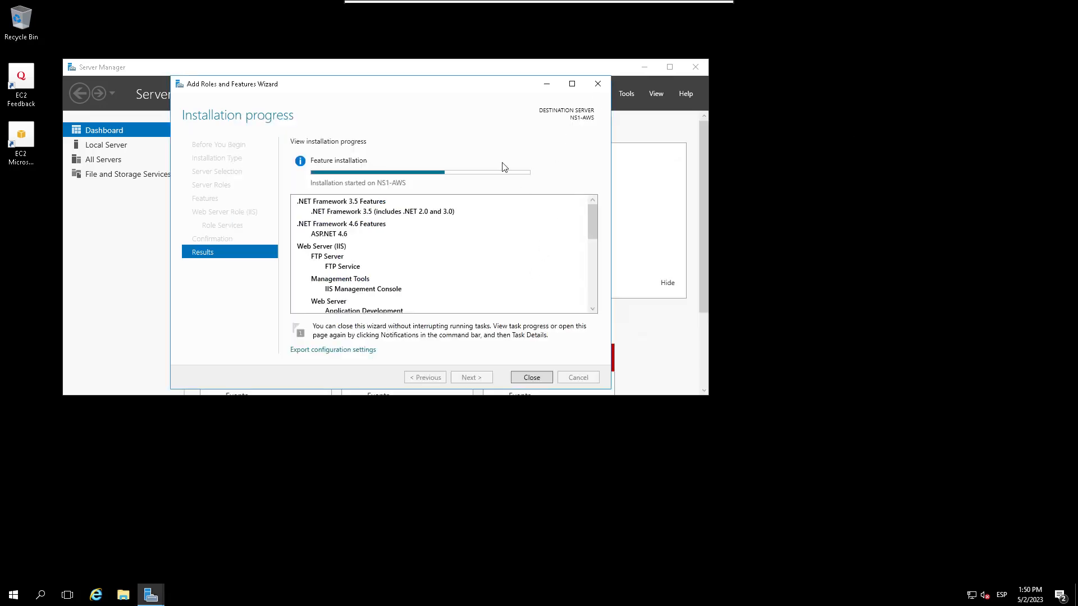
drag(465, 89, 528, 194)
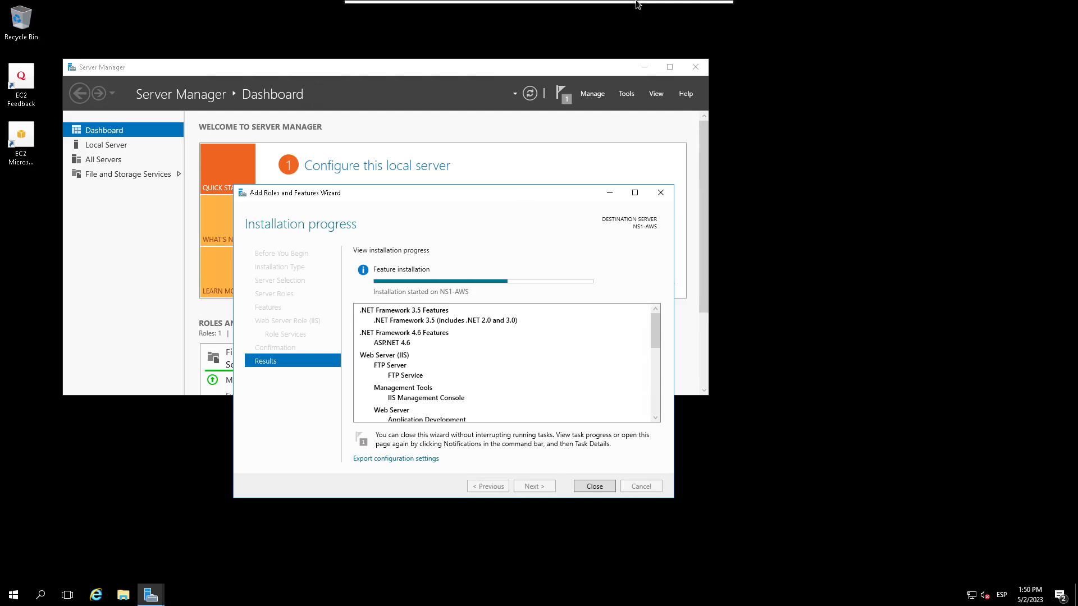
mouse_move(626, 2)
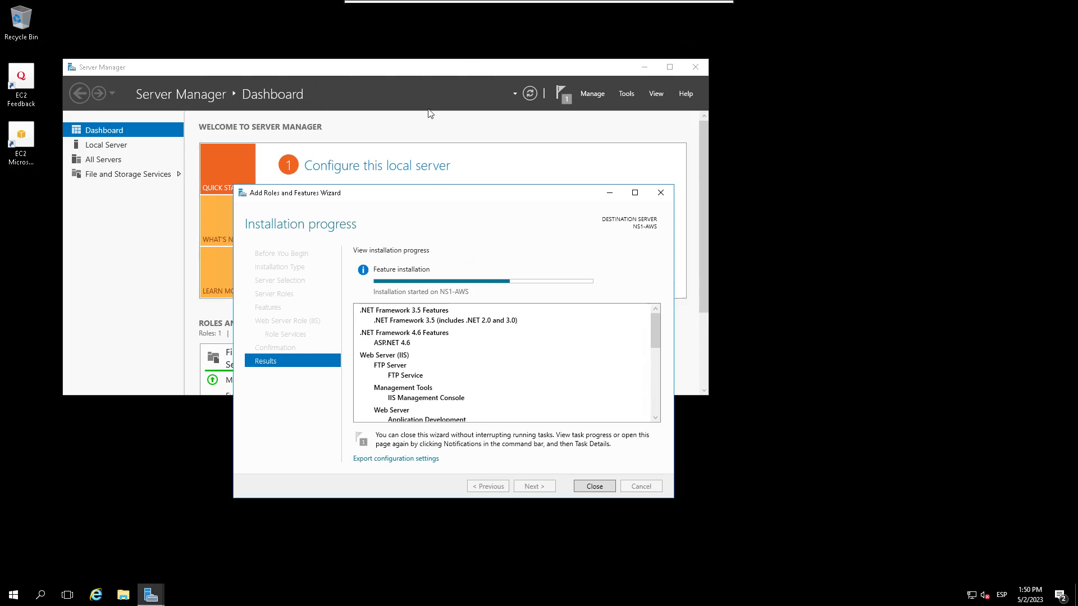
mouse_move(528, 3)
drag(460, 192, 480, 134)
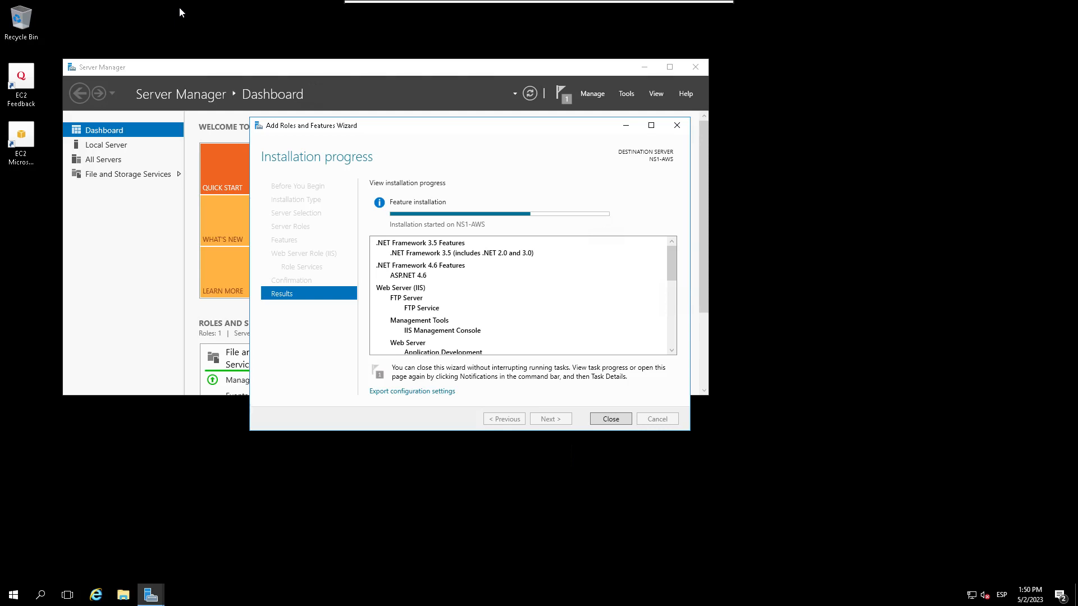
mouse_move(612, 4)
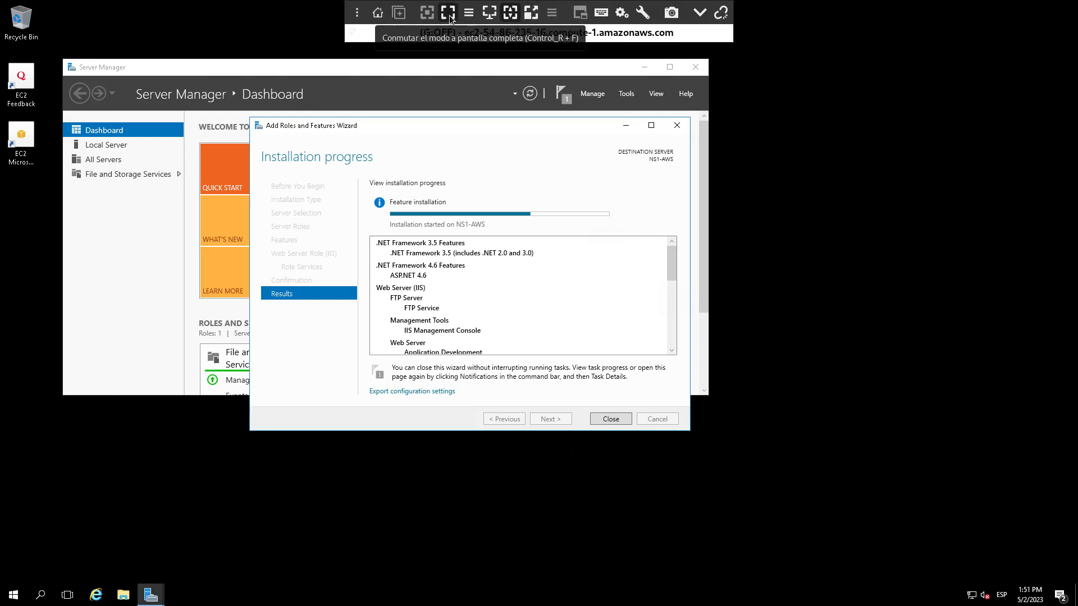
Step: Move Remmina's main window aside, close the completed installation wizard, and minimize Server Manager
click(378, 12)
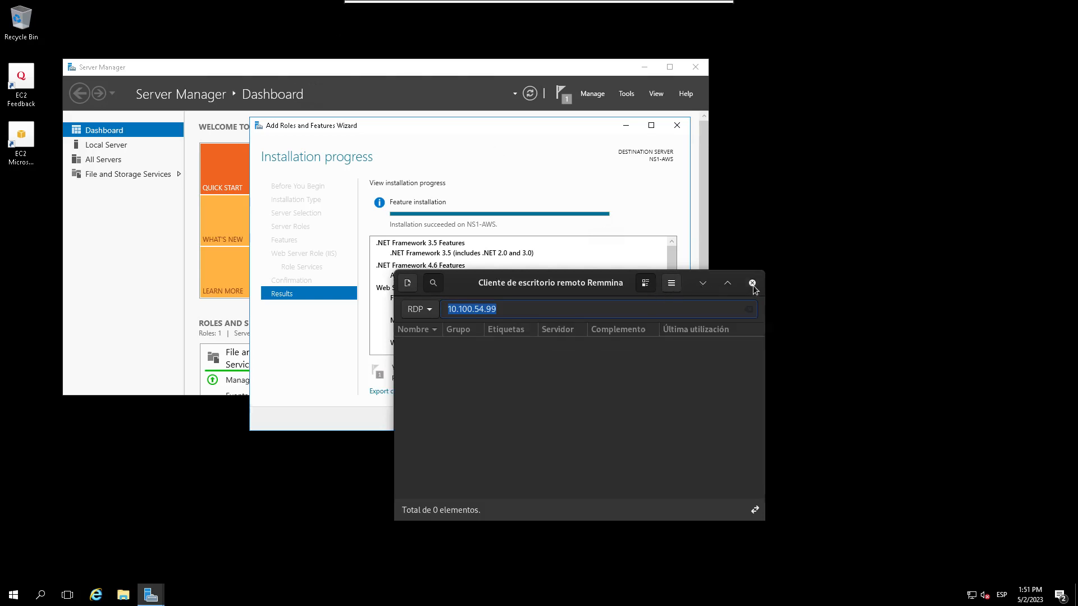
drag(460, 282, 843, 602)
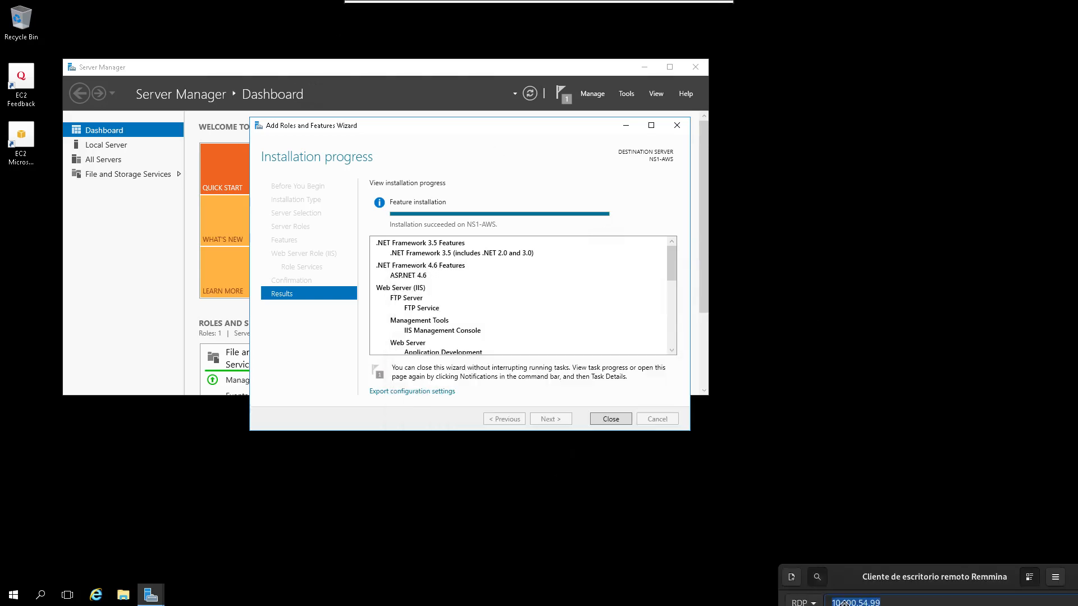
click(522, 256)
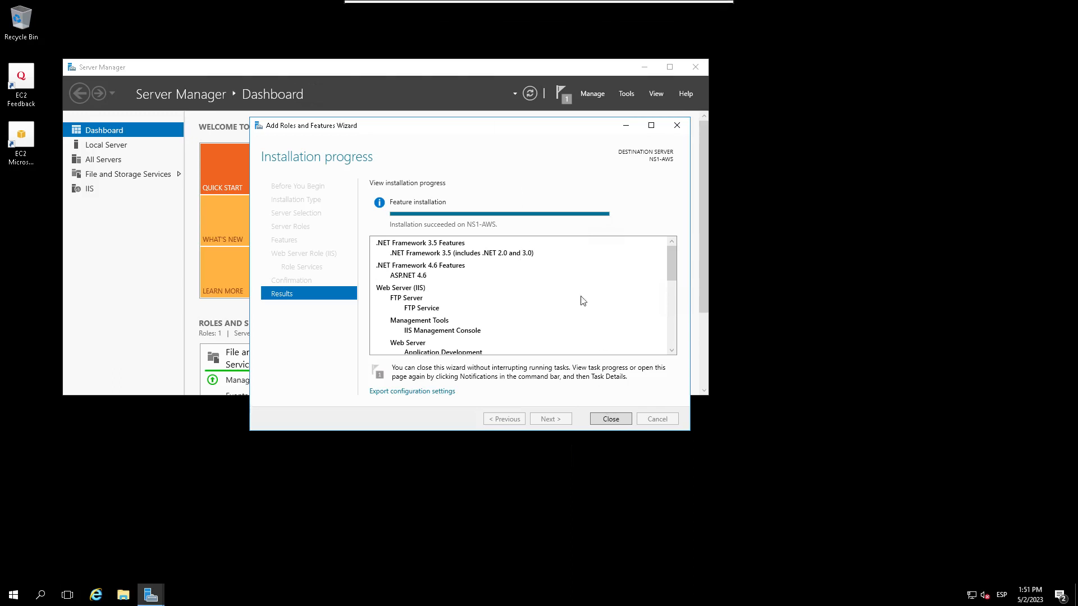
click(617, 419)
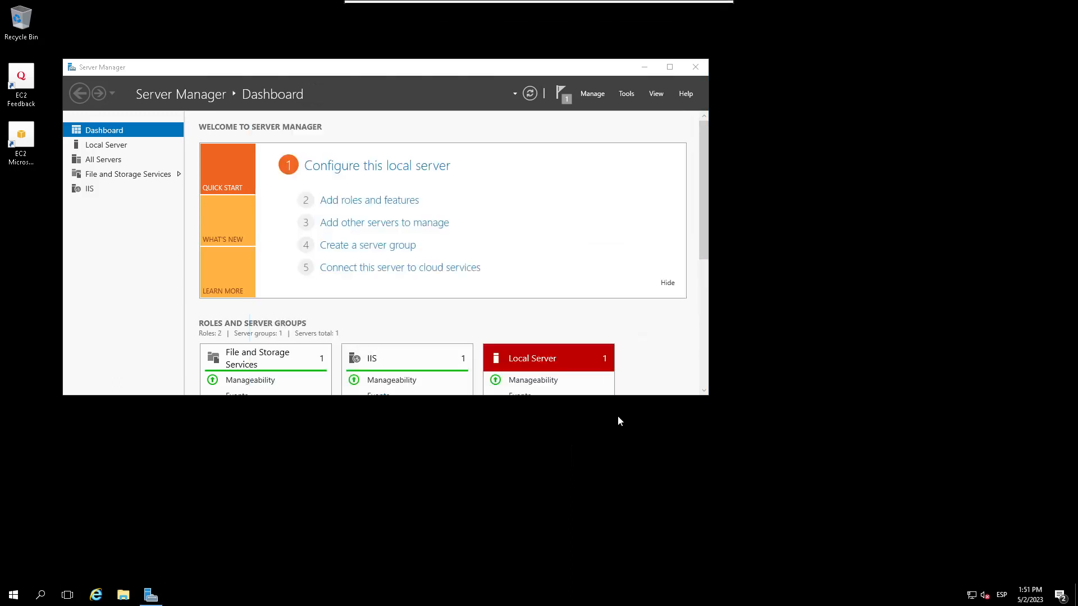
click(644, 66)
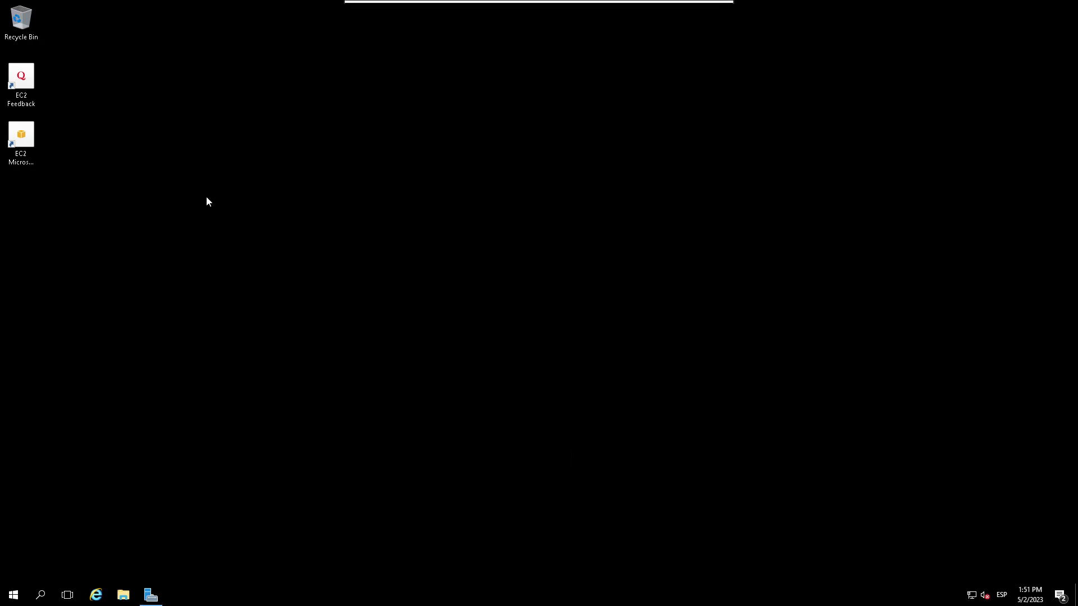
Step: Browse through This PC to C:\inetpub\wwwroot in Explorer, then minimize the Remmina session
double_click(31, 28)
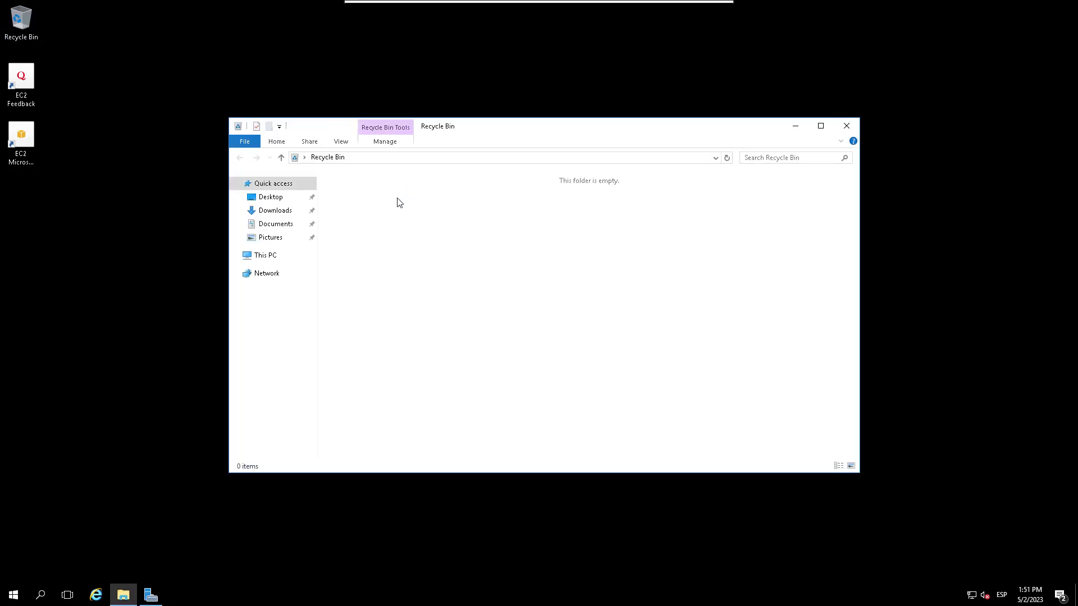
click(261, 259)
double_click(393, 282)
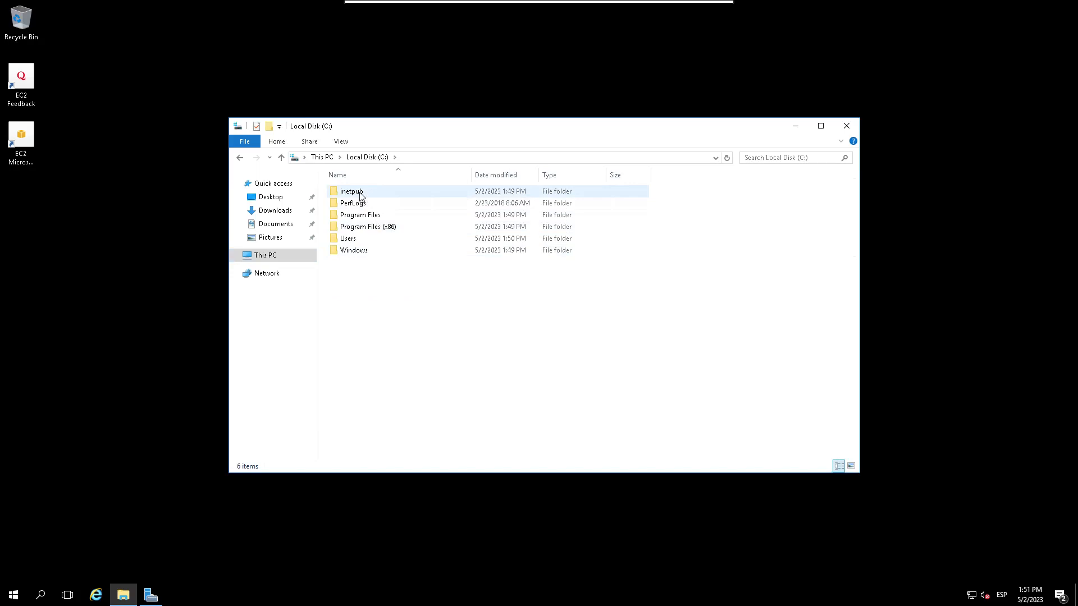
double_click(360, 194)
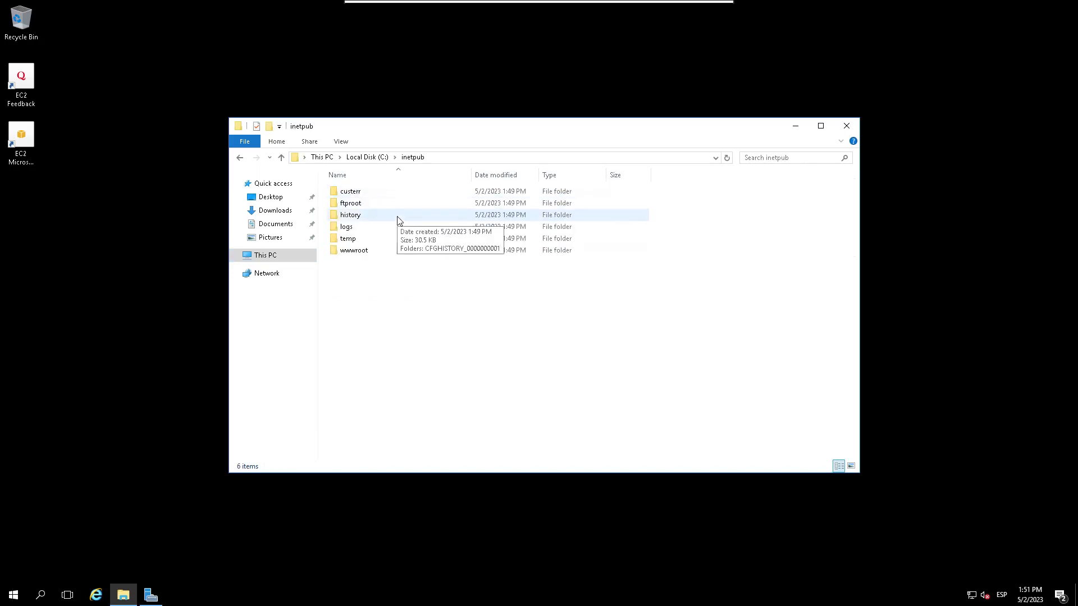
double_click(358, 250)
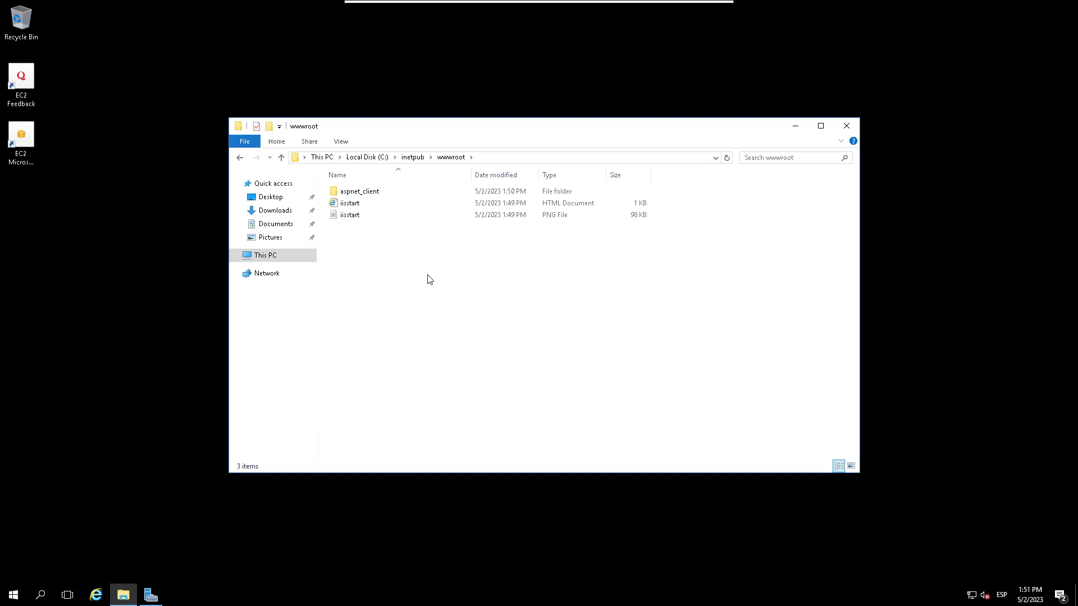
mouse_move(659, 7)
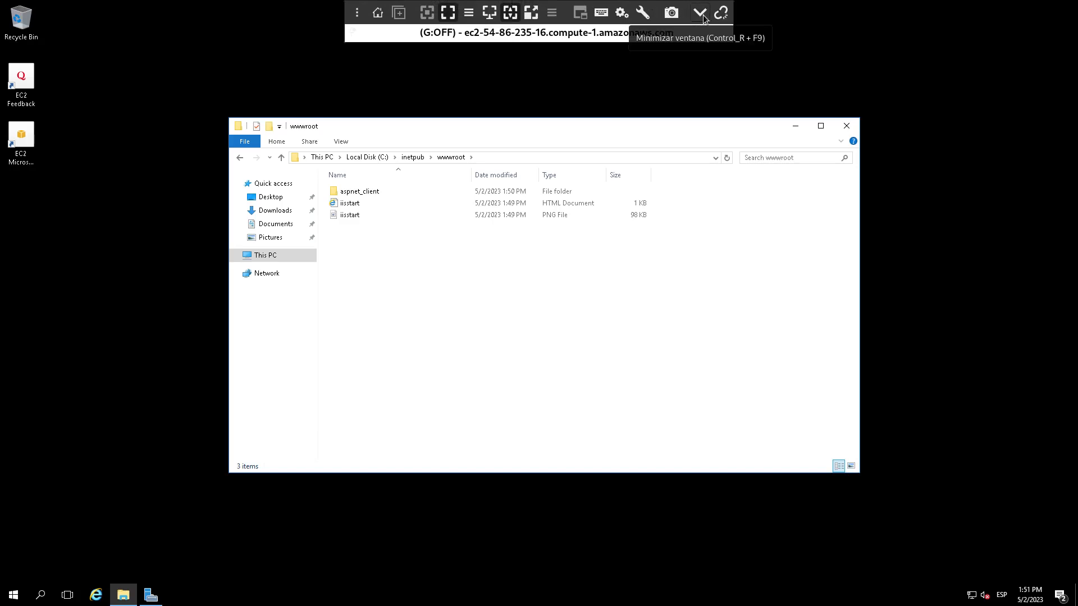
click(700, 13)
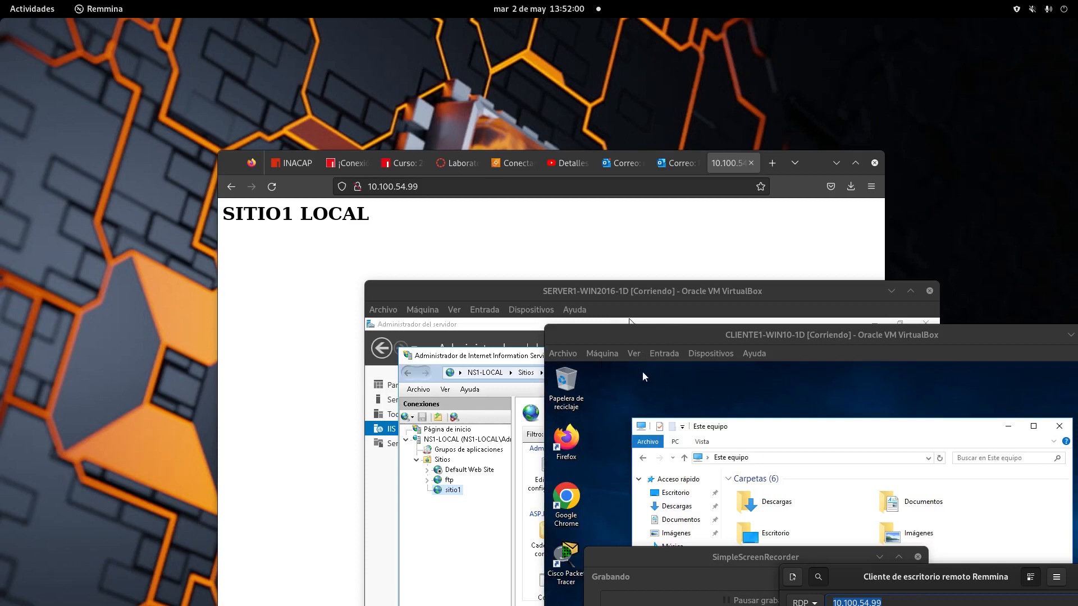
Step: Paste the EC2 instance's public DNS into a new Firefox tab and load the IIS welcome page
click(772, 164)
drag(825, 163, 776, 107)
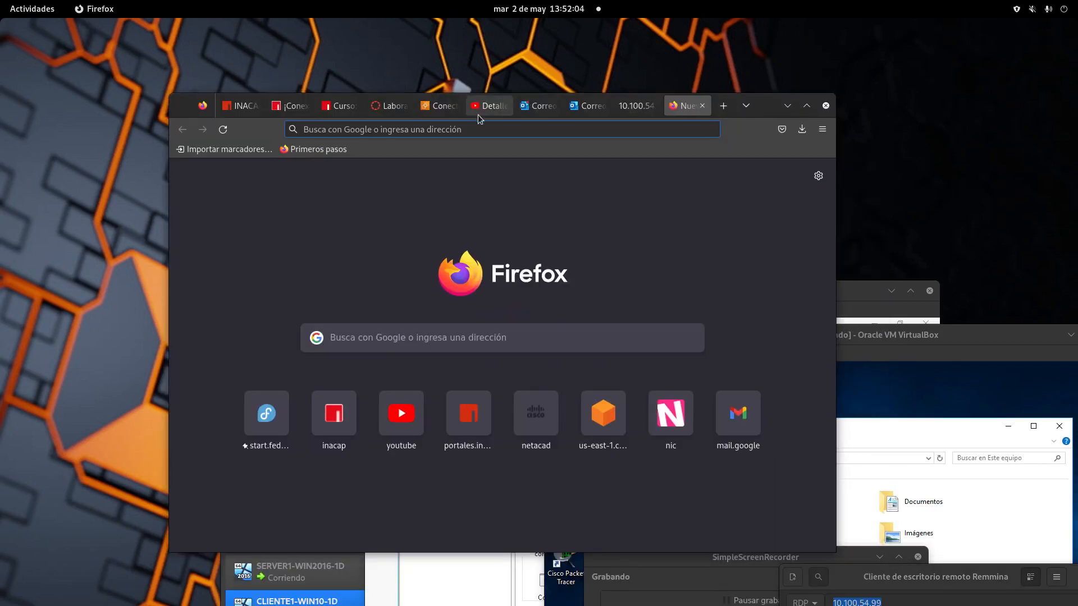
click(440, 105)
scroll(429, 403, down, 3)
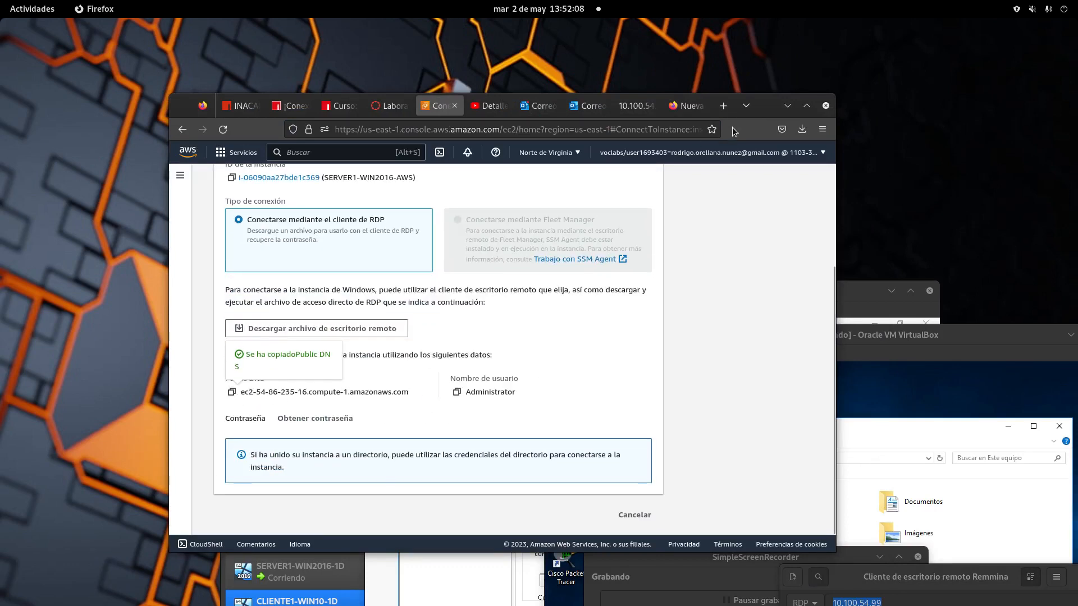
click(698, 110)
right_click(457, 130)
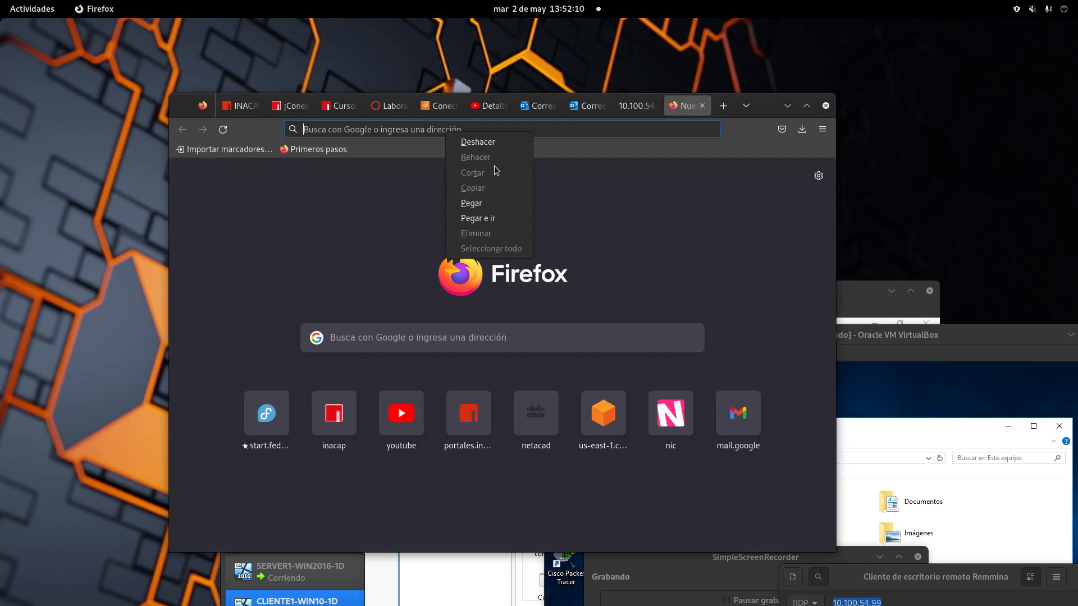
click(498, 205)
key(Return)
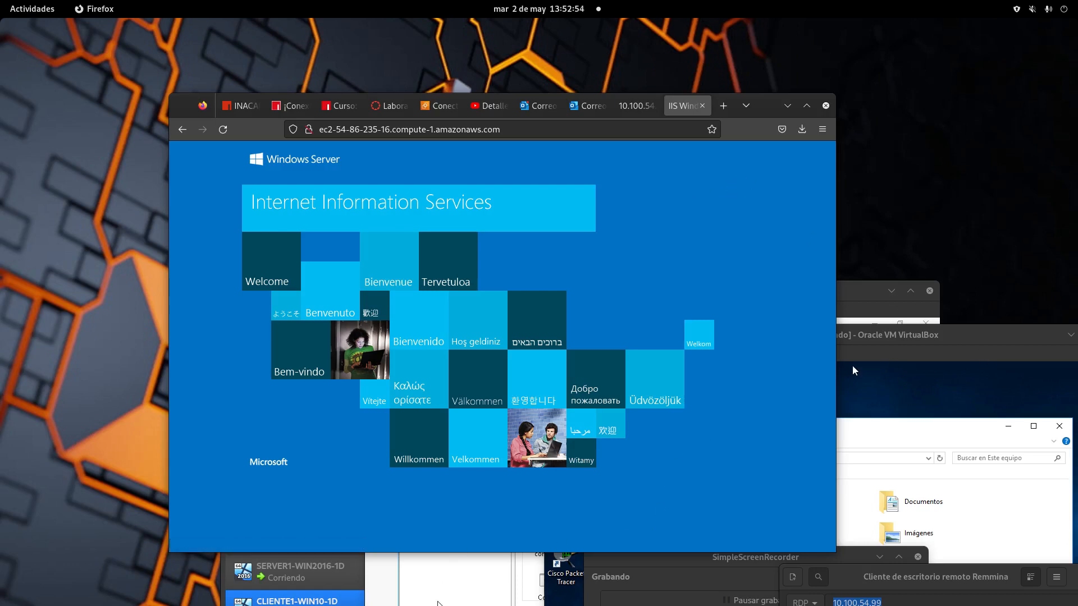
drag(763, 106, 502, 88)
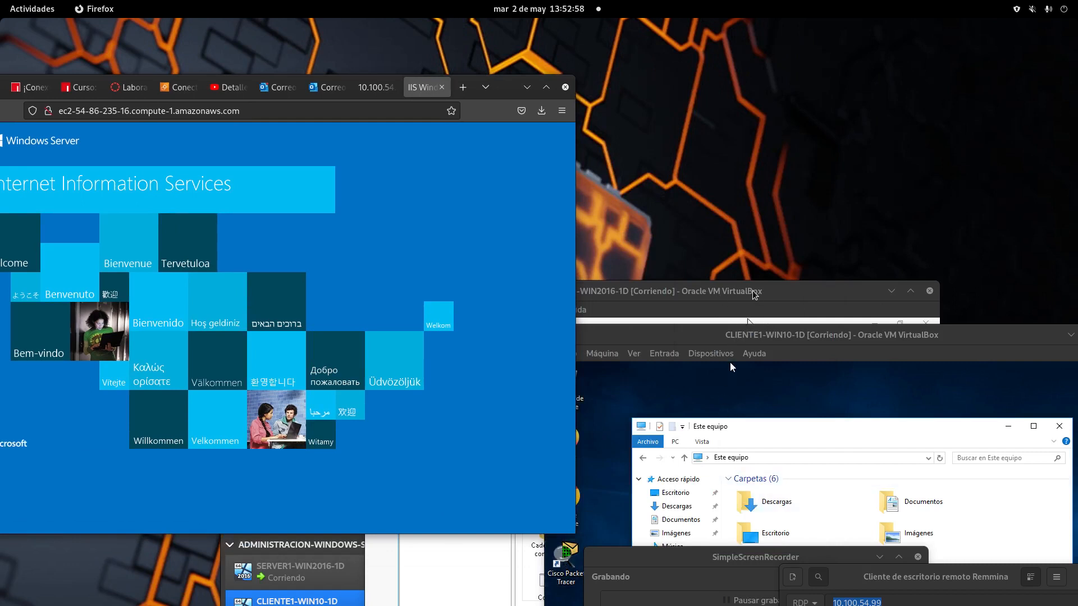
Step: Arrange the server and client VirtualBox VM windows on the host desktop
drag(756, 293, 425, 425)
drag(837, 578, 361, 187)
click(637, 185)
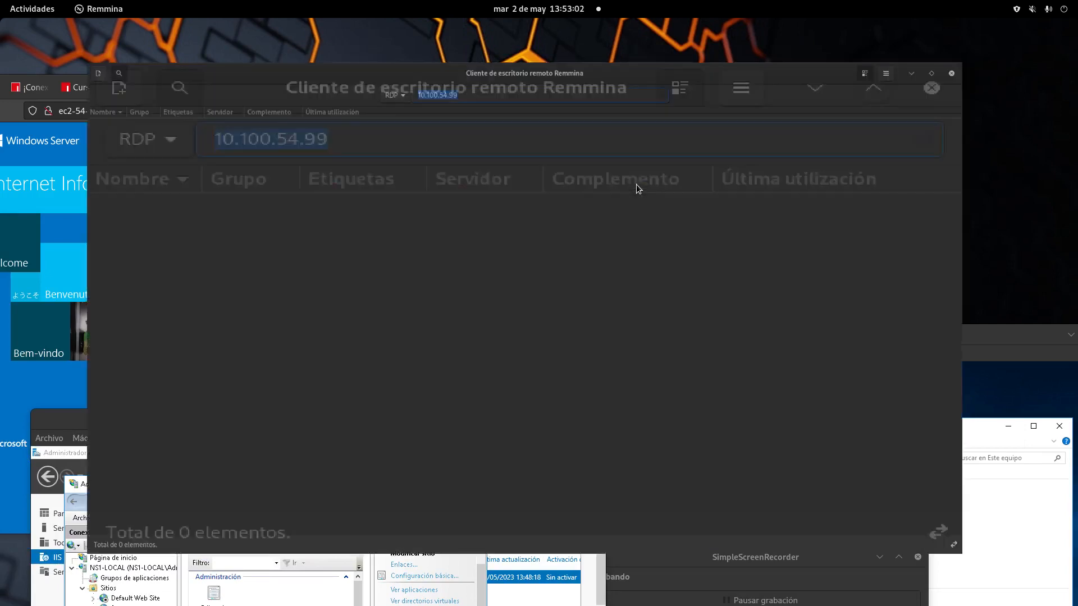
click(1015, 31)
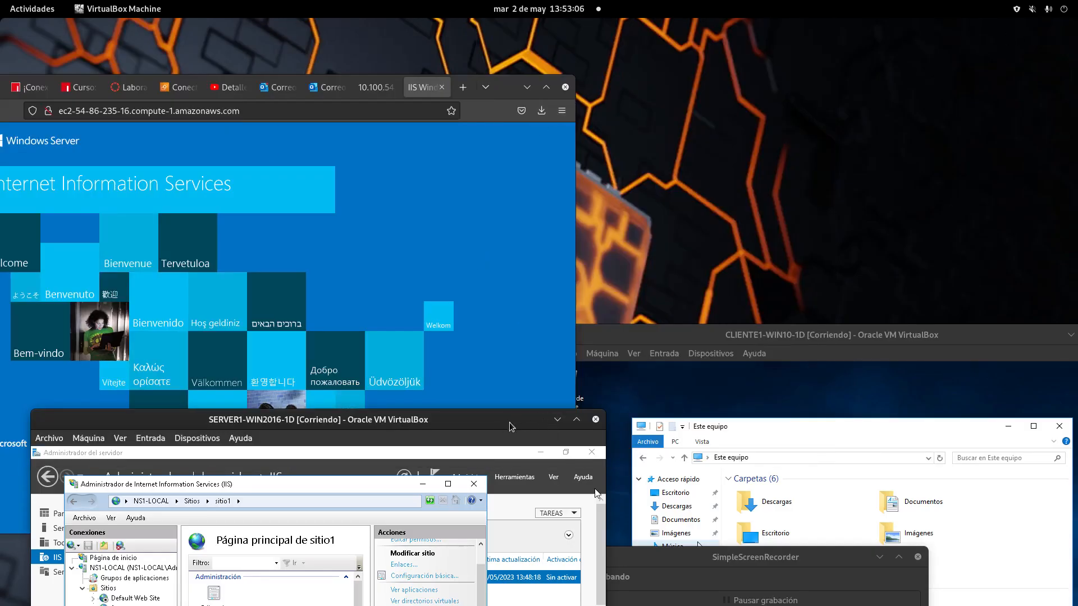
drag(752, 557, 831, 592)
drag(717, 334, 560, 52)
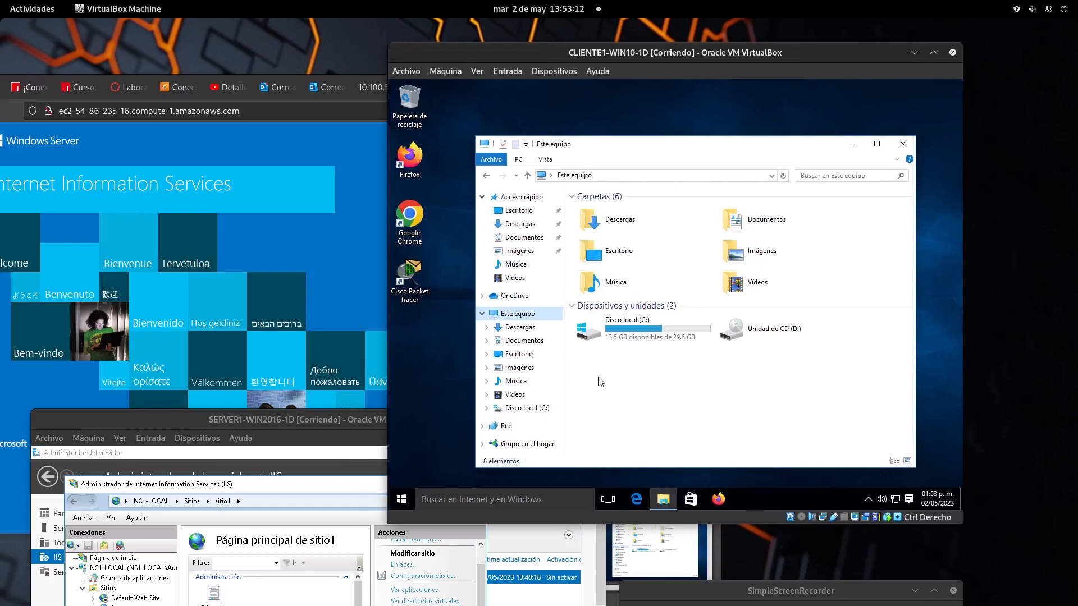
click(713, 547)
scroll(711, 545, down, 1)
drag(506, 413, 833, 589)
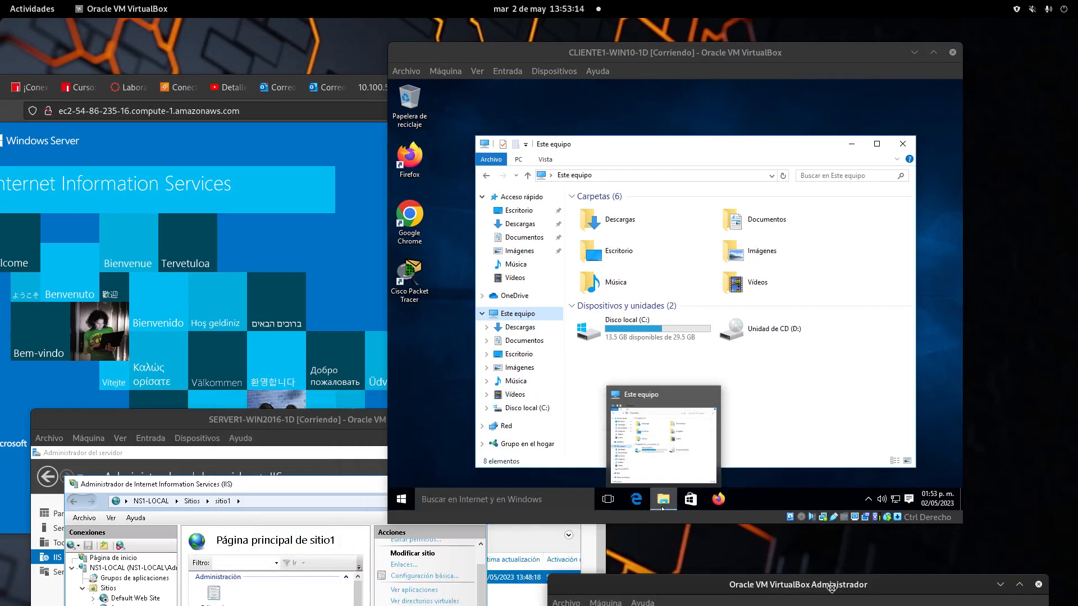
drag(281, 421, 325, 477)
drag(318, 439, 687, 536)
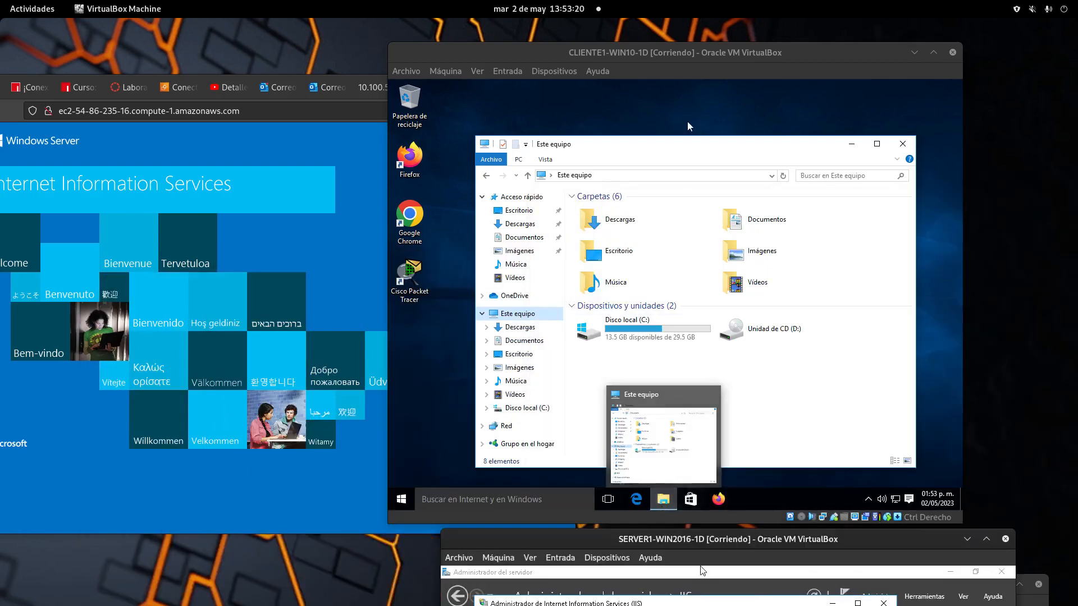
drag(671, 55, 605, 46)
Step: In the CLIENTE1 VM, launch Firefox and load 54.86.235.16, dismissing the data-collection notice
double_click(347, 153)
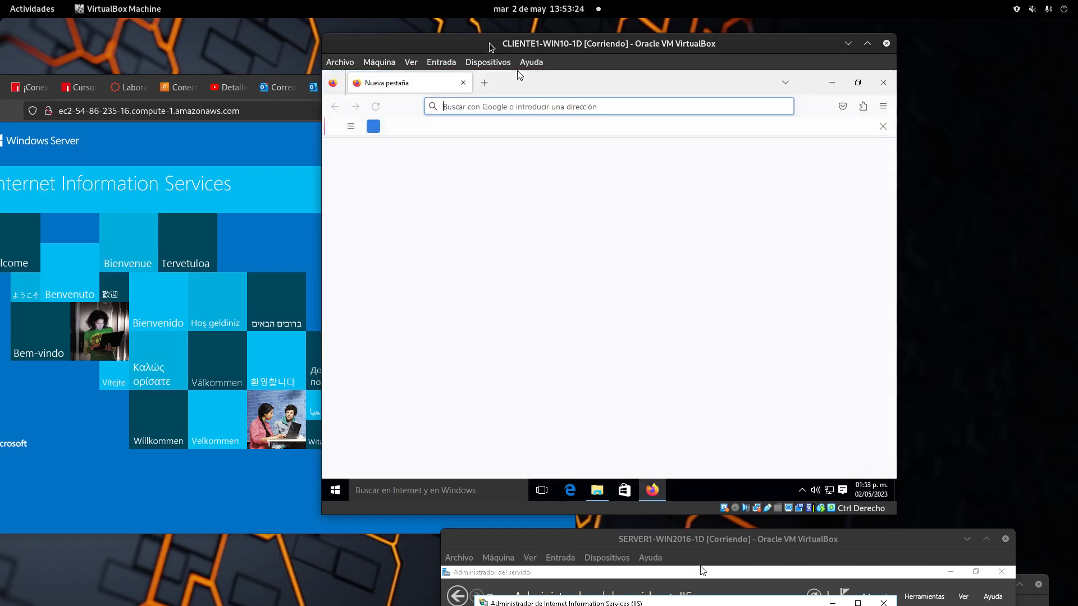
drag(487, 50, 689, 193)
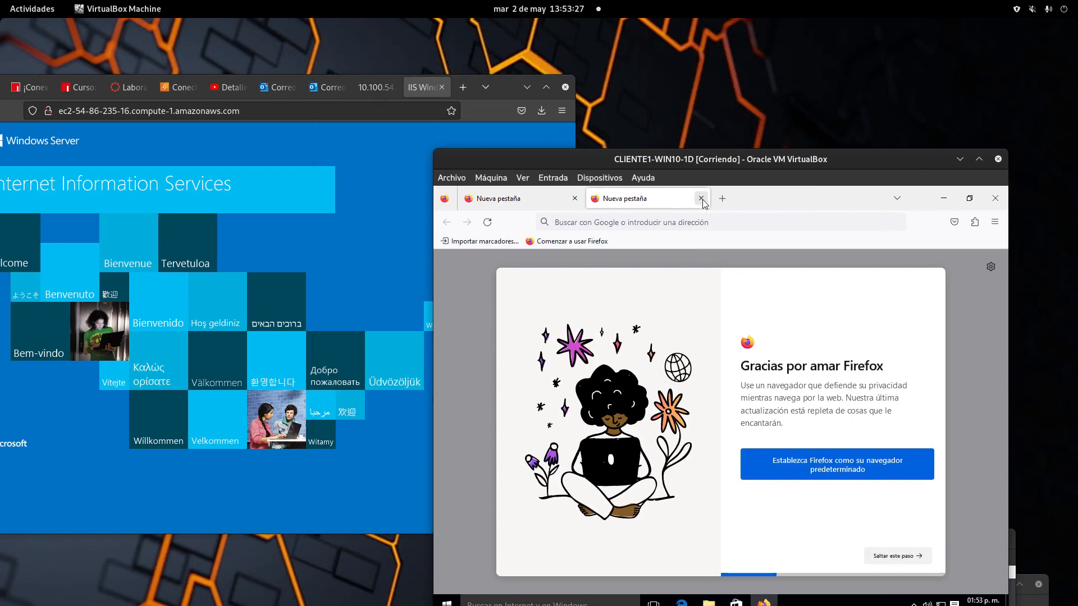
click(701, 199)
click(636, 222)
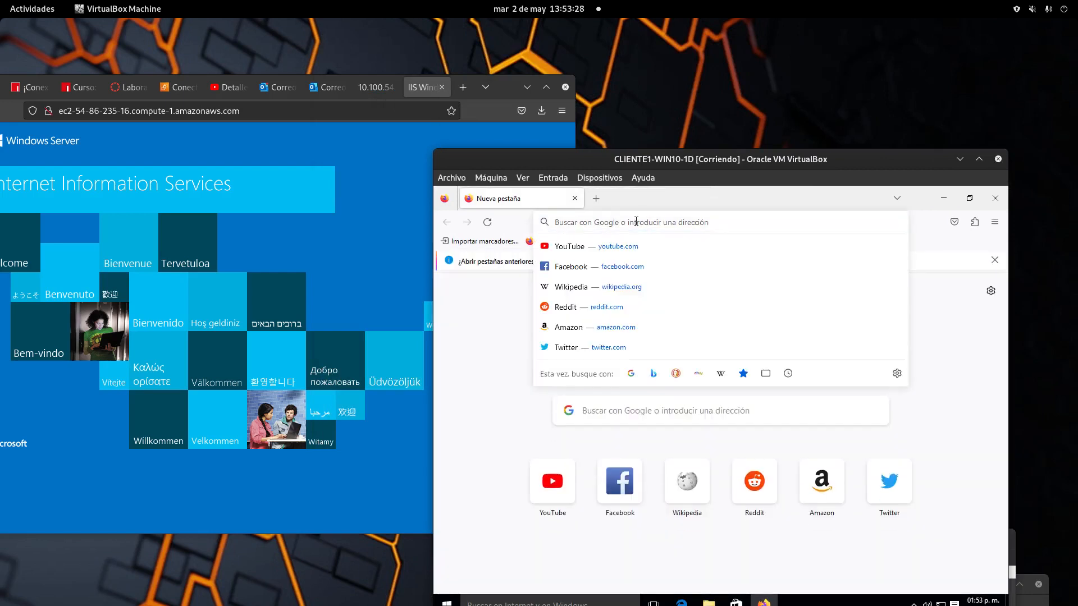
text(54.)
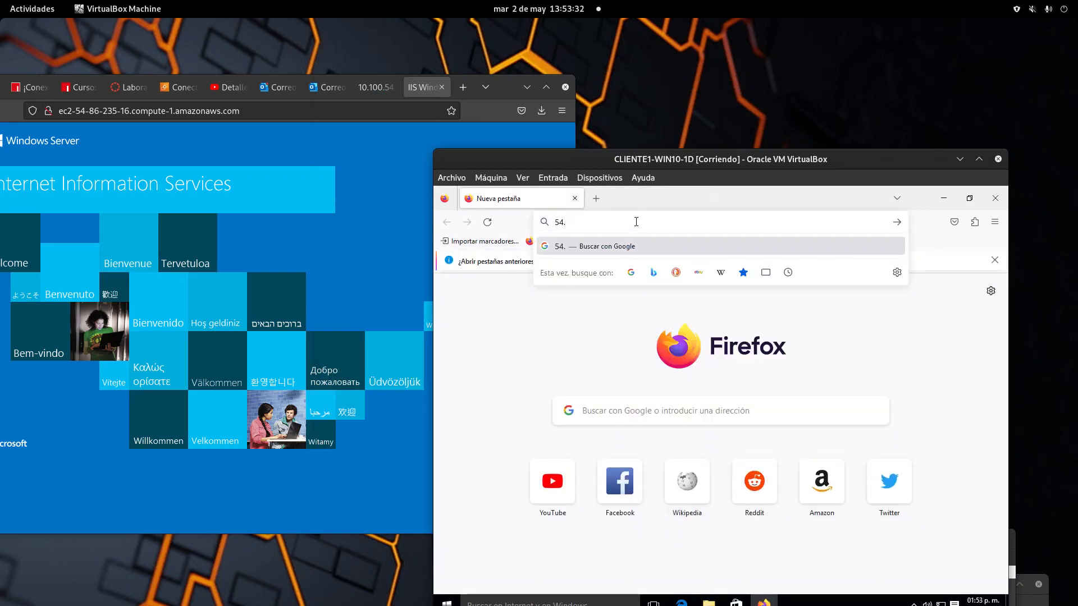
text(86.)
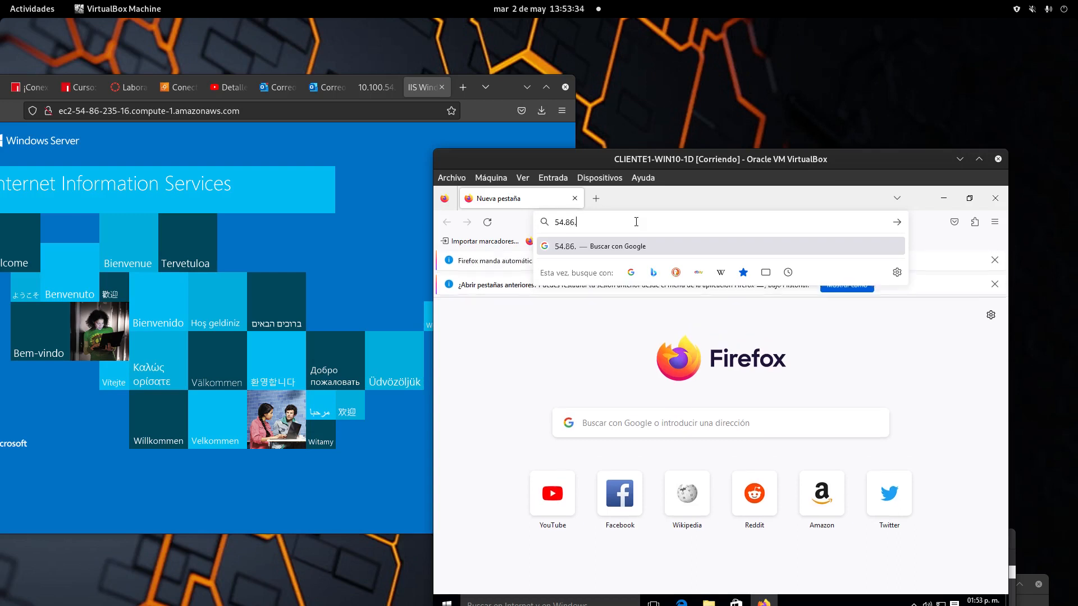
text(23)
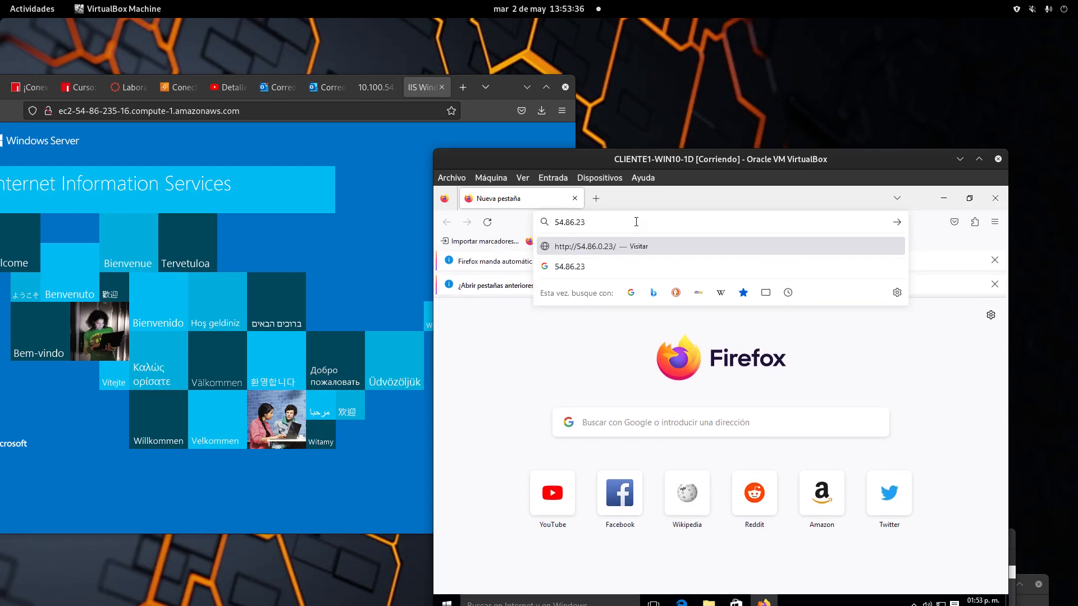
text(5.1)
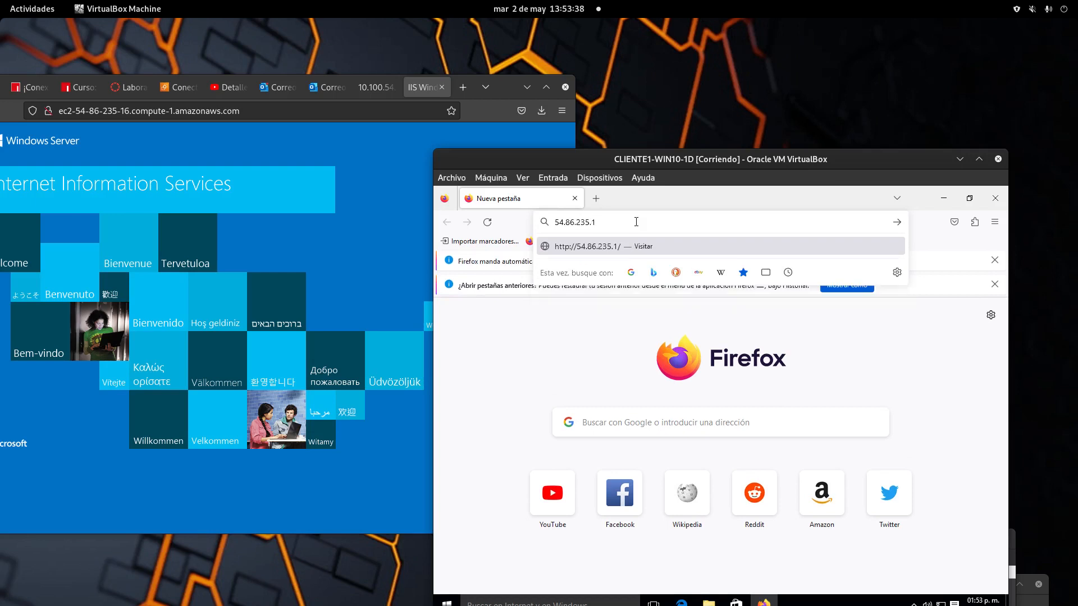
text(6)
key(Return)
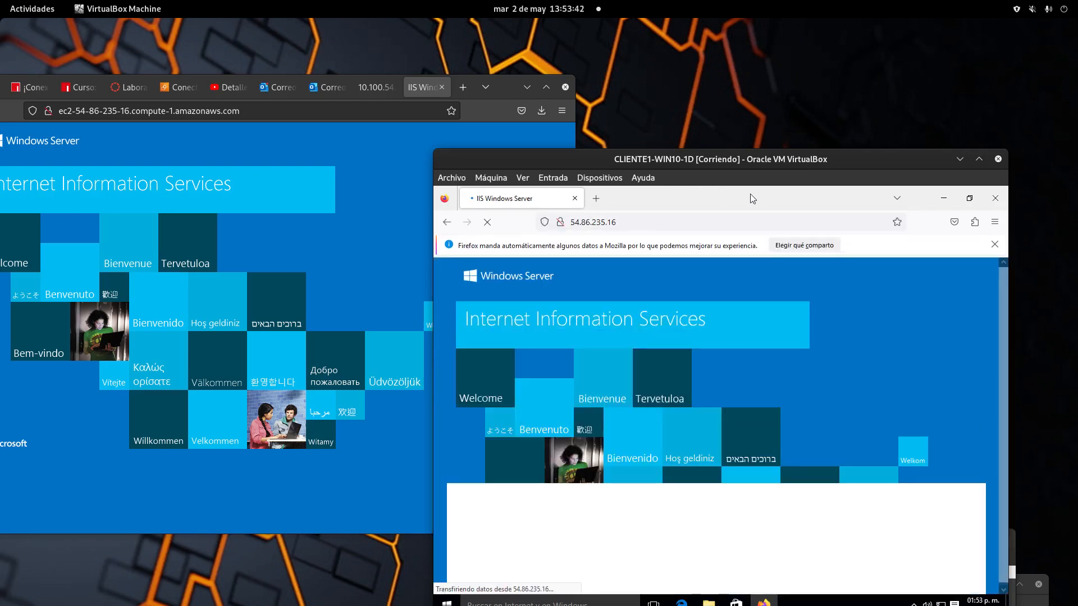
drag(724, 162, 581, 126)
click(852, 209)
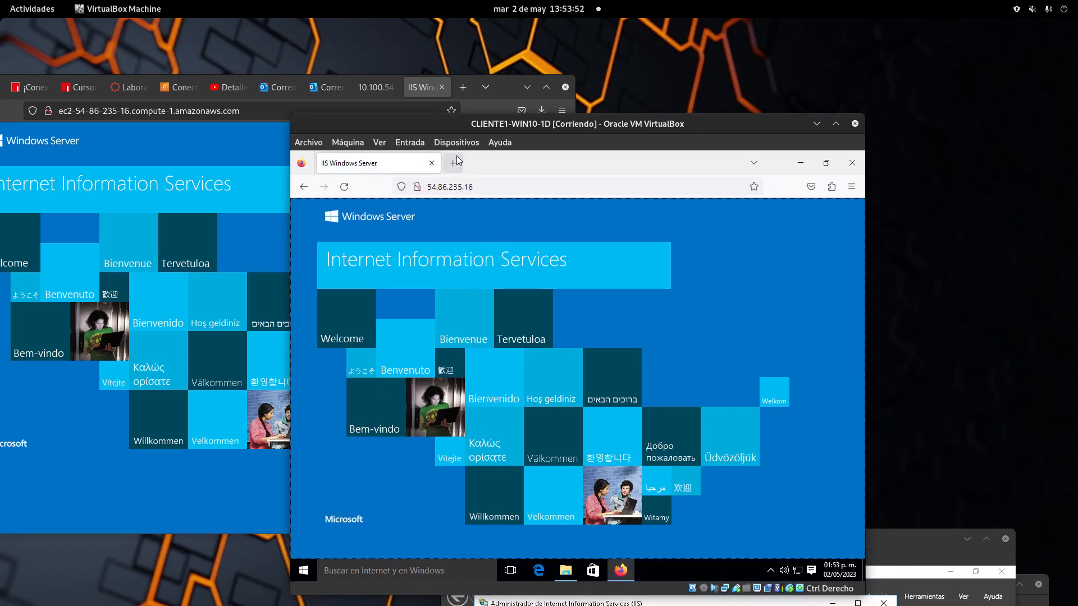
drag(593, 123, 771, 151)
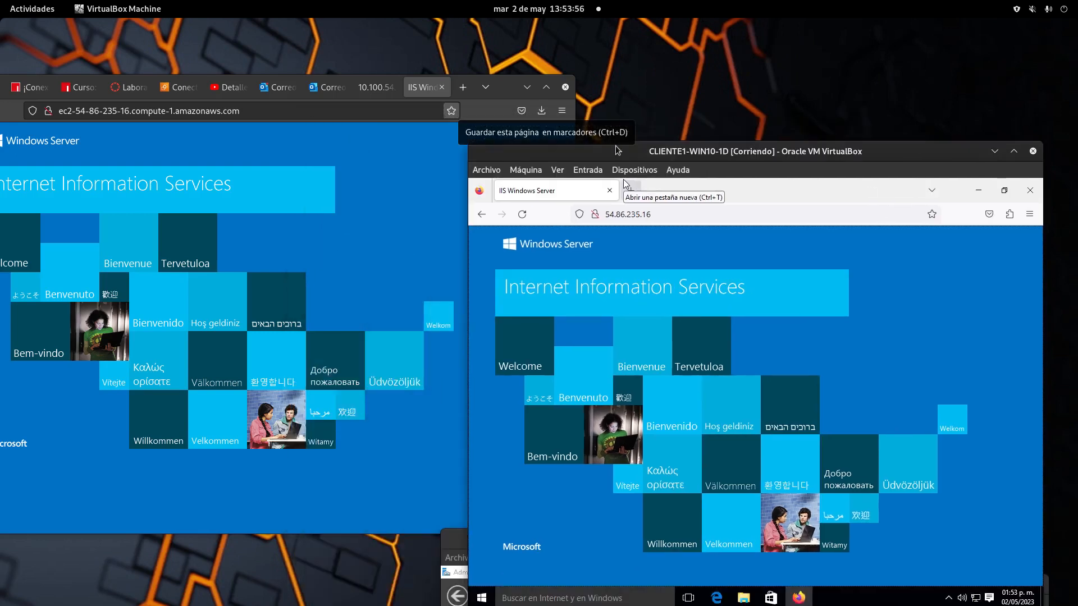
drag(617, 151, 766, 198)
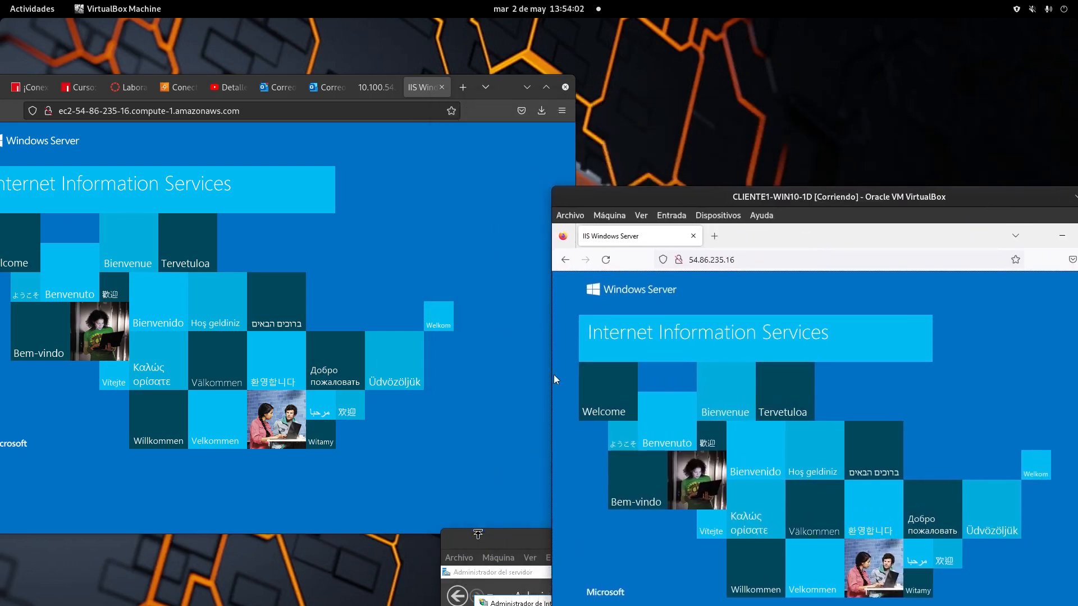
drag(475, 535, 297, 291)
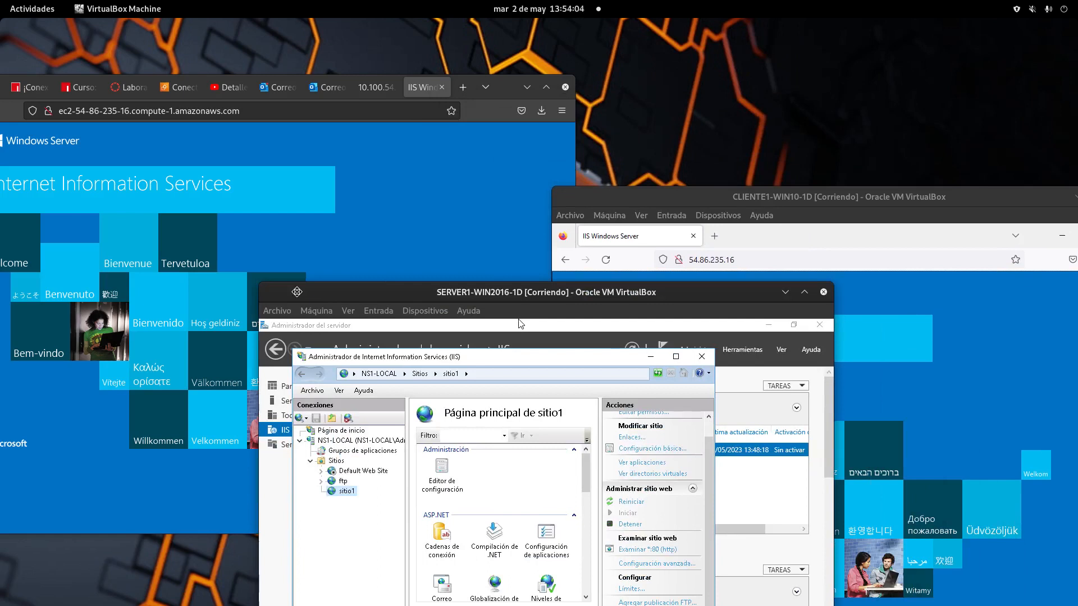
Step: On SERVER1, browse to C:\inetpub\wwwroot\sitio1 in File Explorer, then back to wwwroot
drag(297, 291, 431, 101)
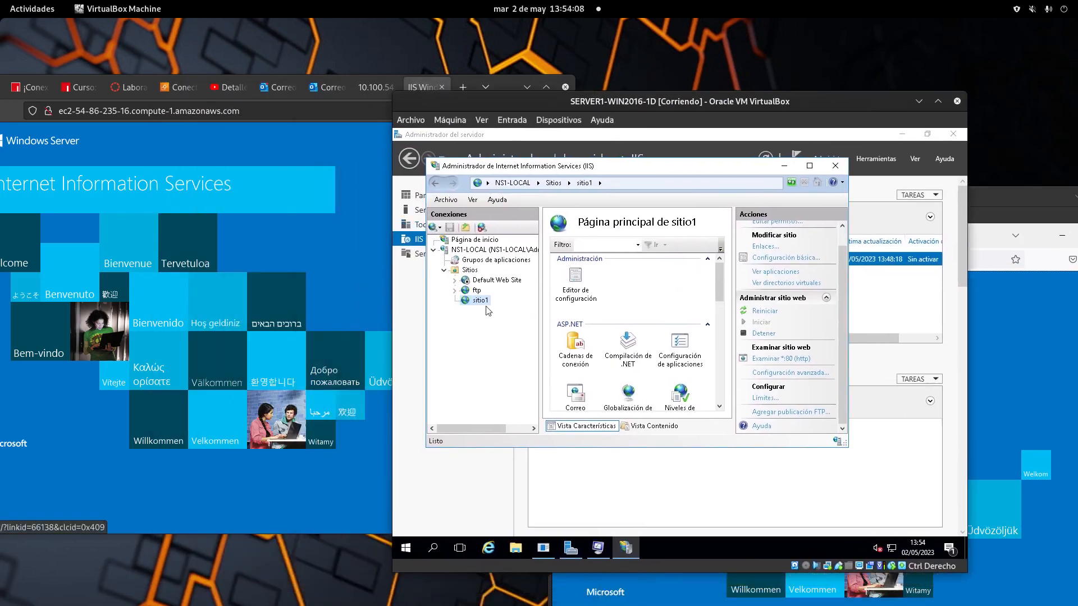
click(513, 548)
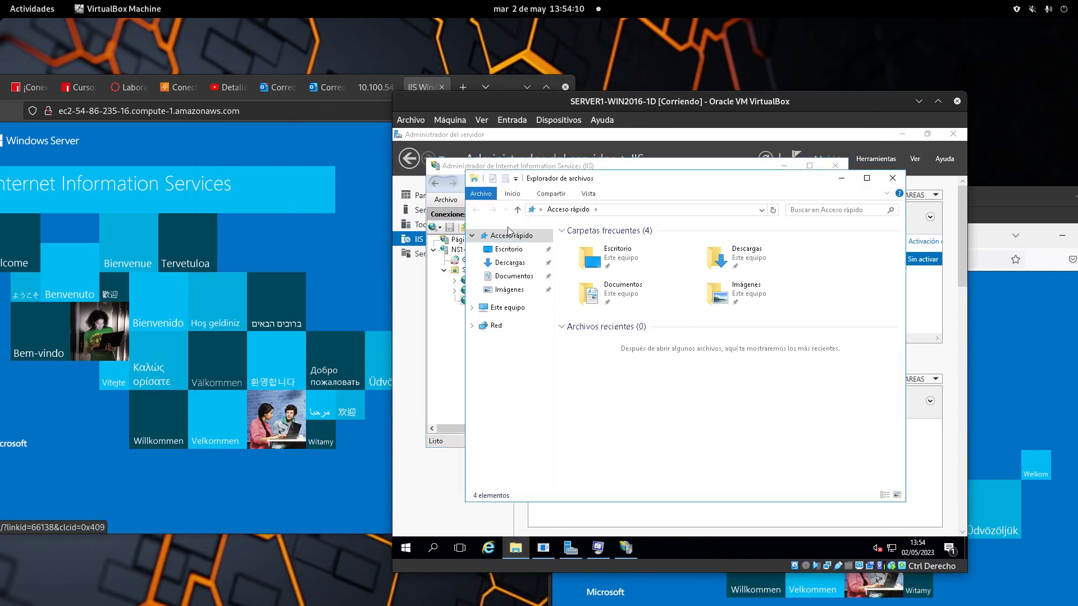
click(515, 309)
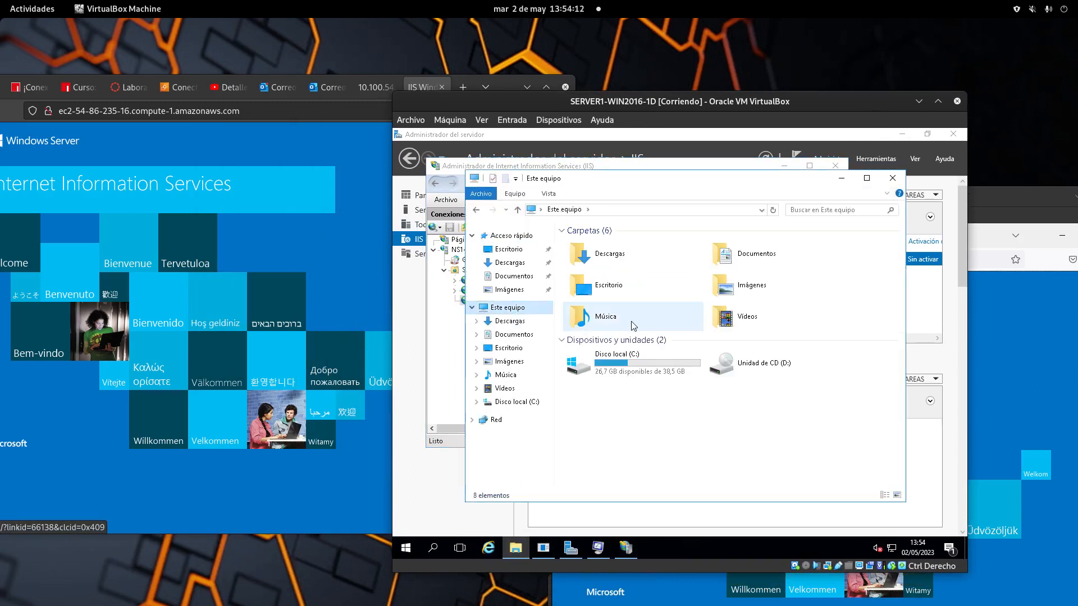
double_click(600, 362)
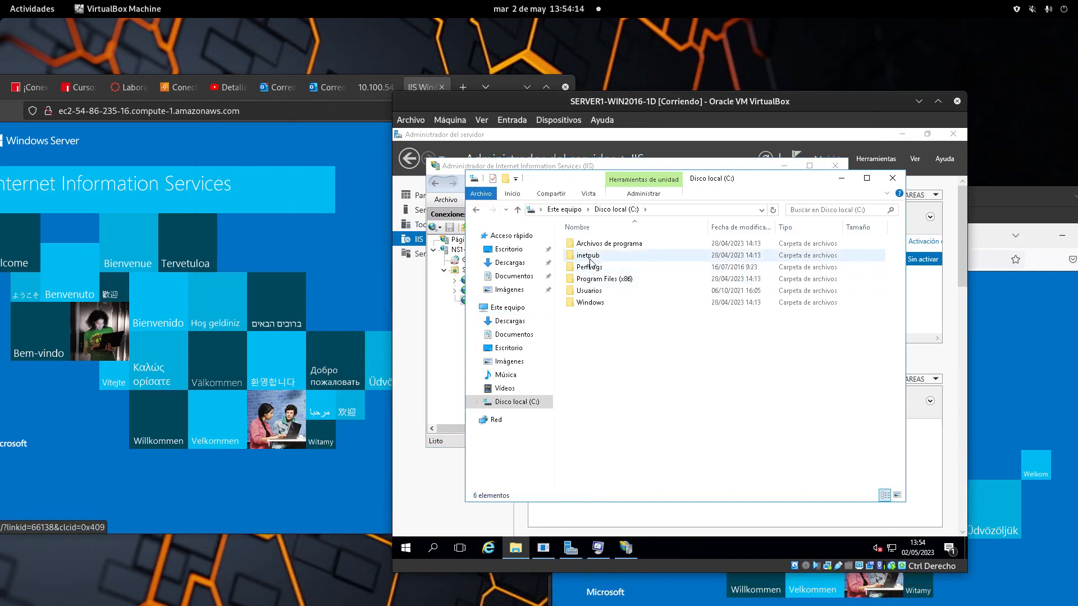
double_click(588, 255)
double_click(589, 303)
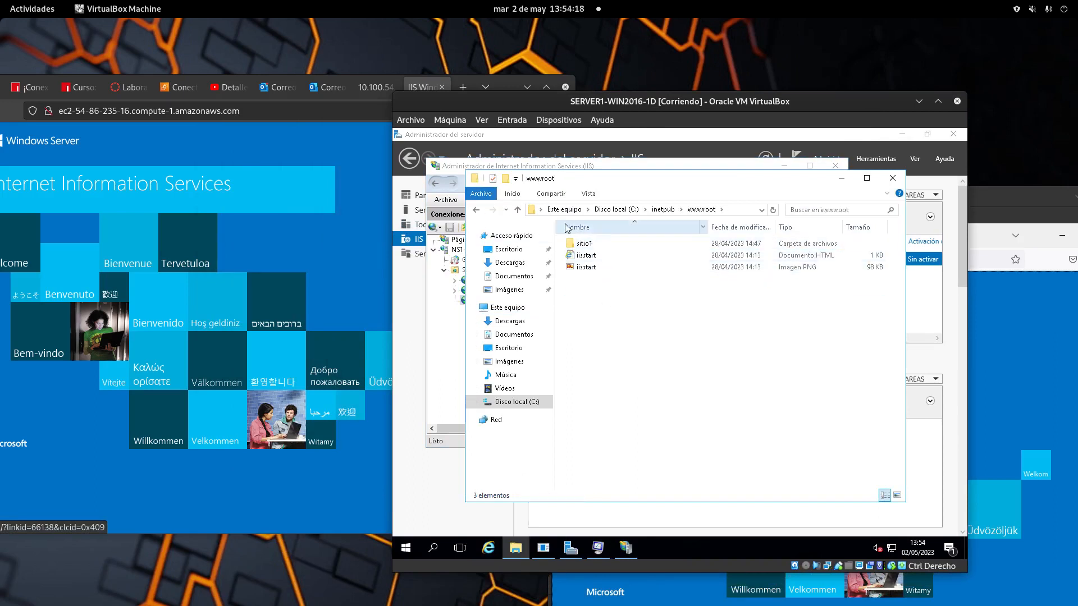
double_click(584, 245)
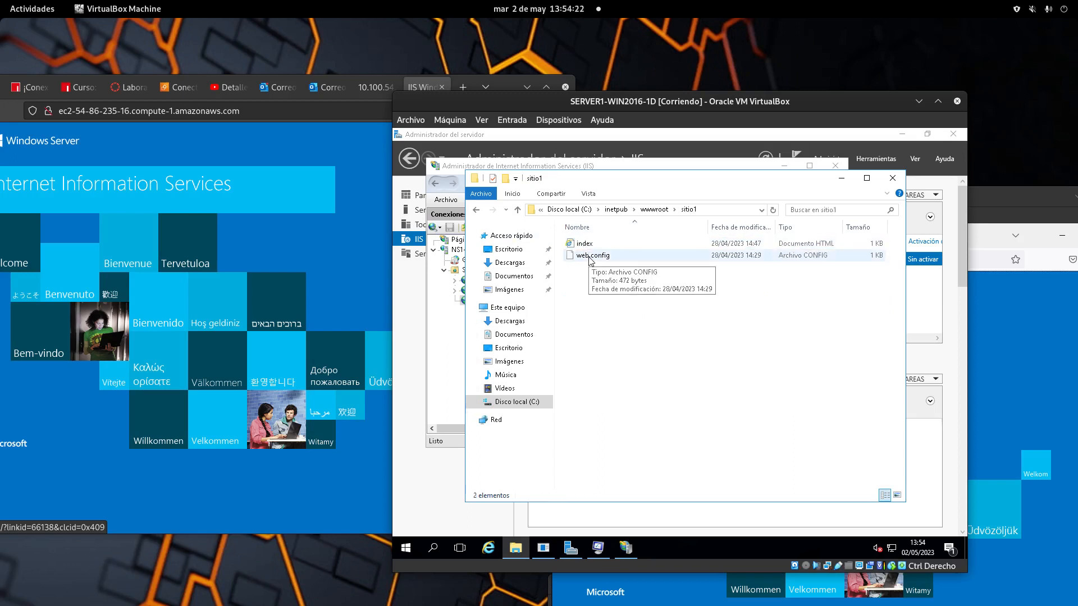
click(475, 211)
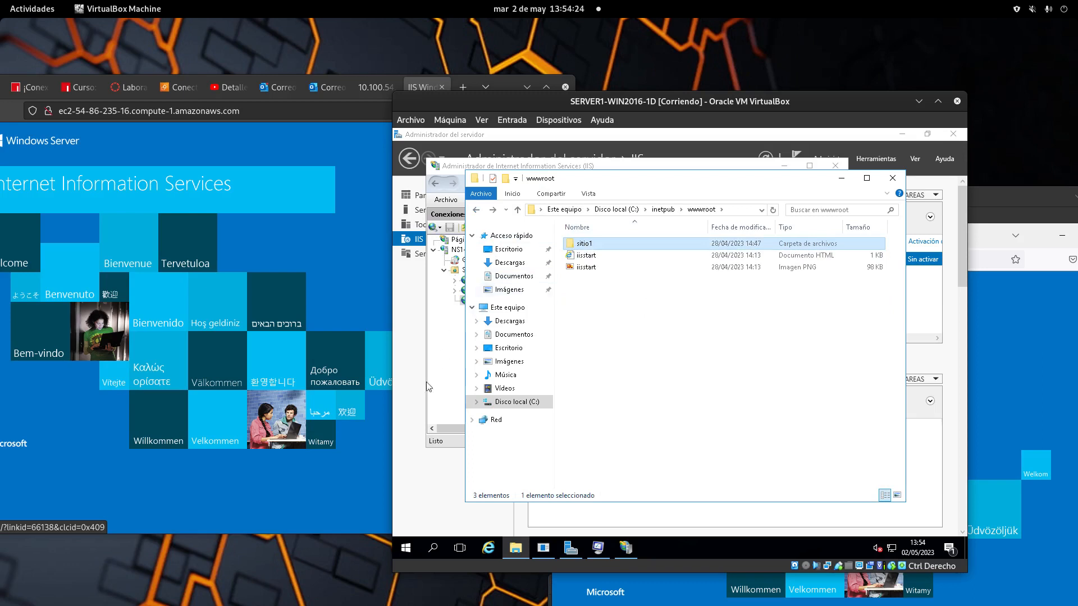
Step: Bring the host Firefox, server VM and client VM windows back to the front
click(369, 500)
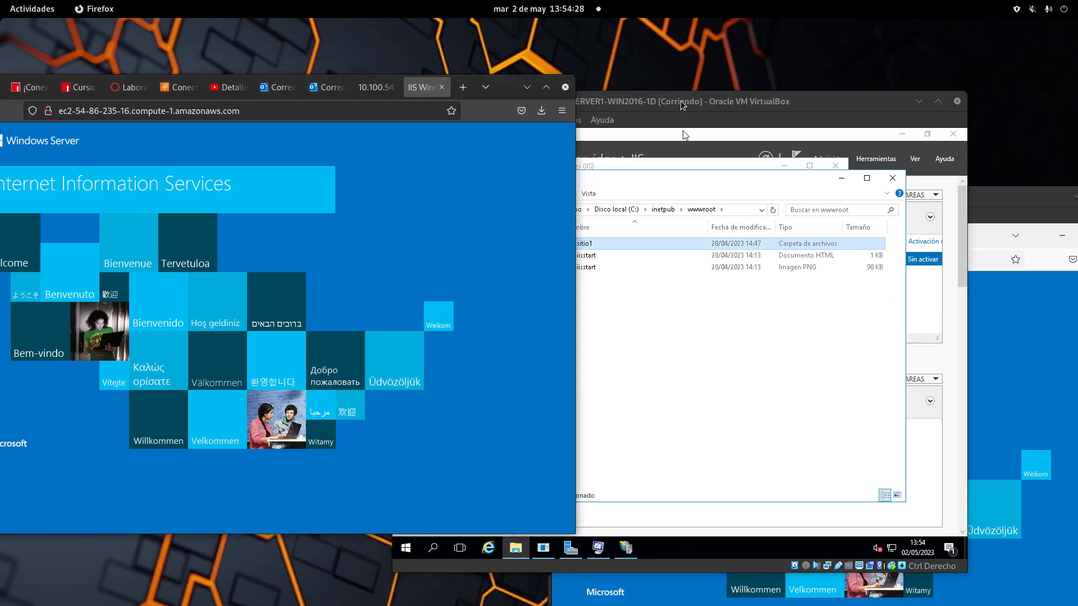
drag(683, 106, 782, 369)
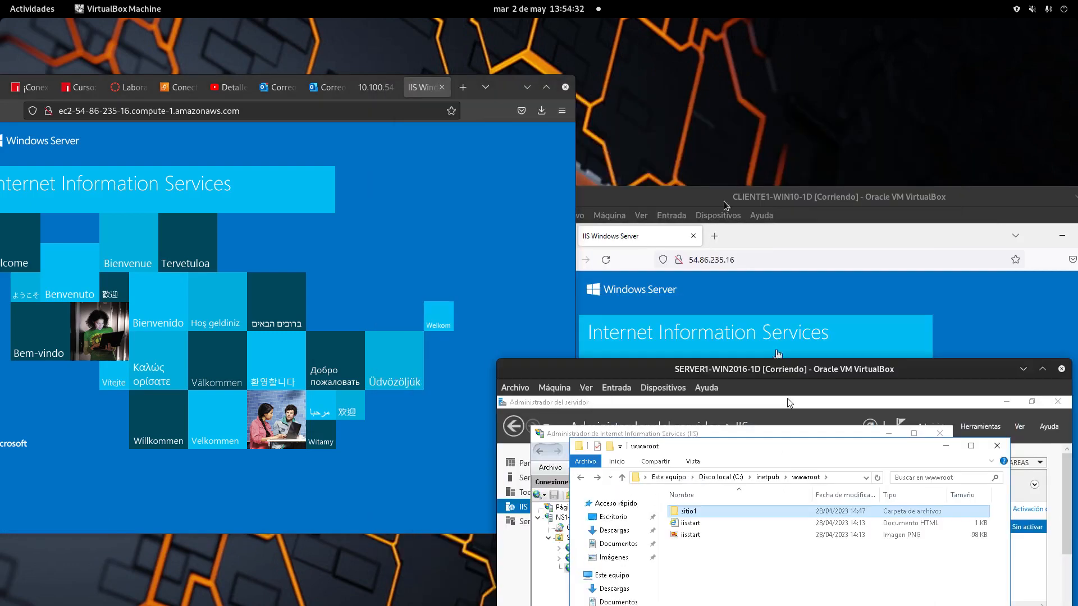
drag(689, 196, 639, 134)
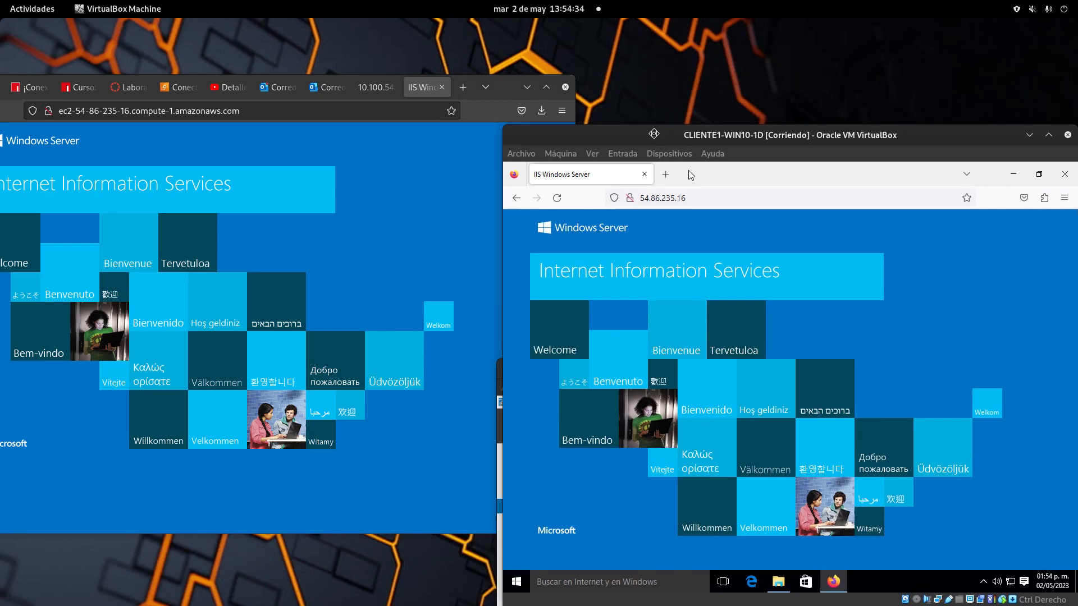
mouse_move(1, 1)
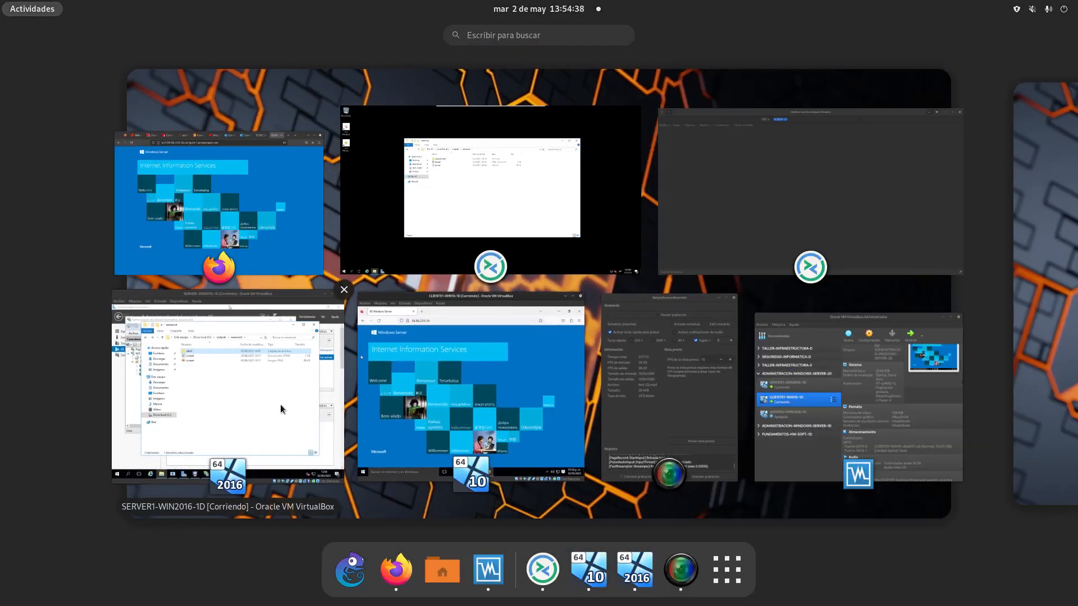
Step: In the EC2 remote session's Explorer, open C:\inetpub\wwwroot
click(598, 200)
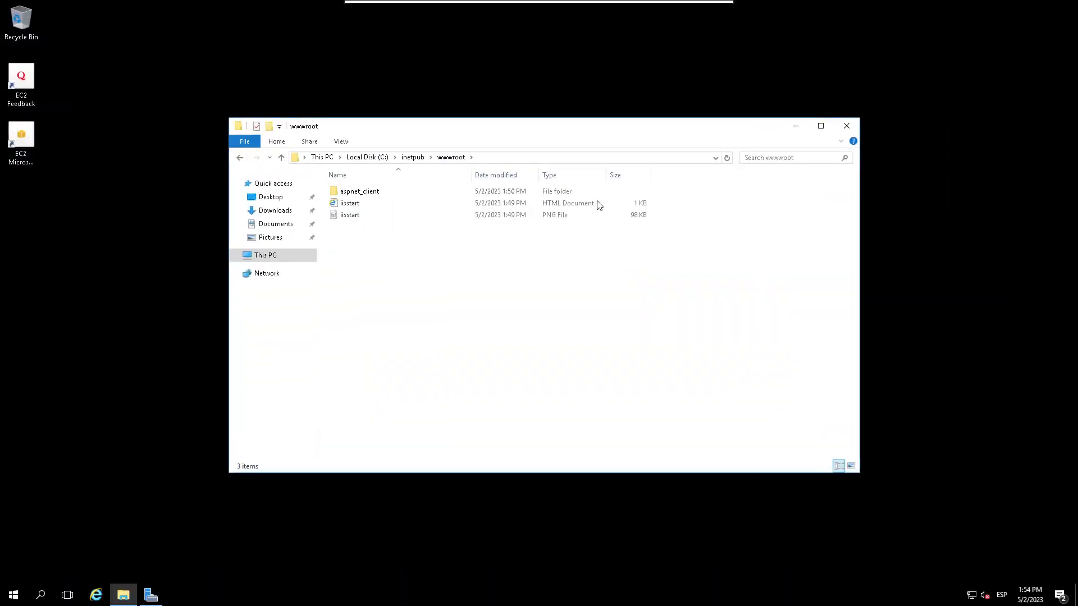
click(261, 255)
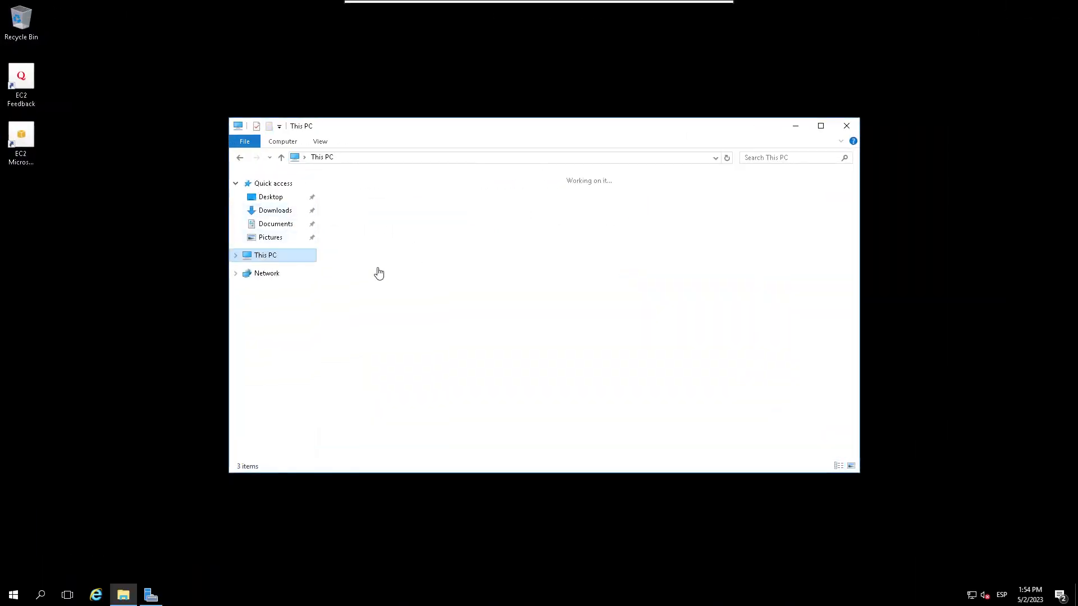
click(422, 288)
double_click(412, 284)
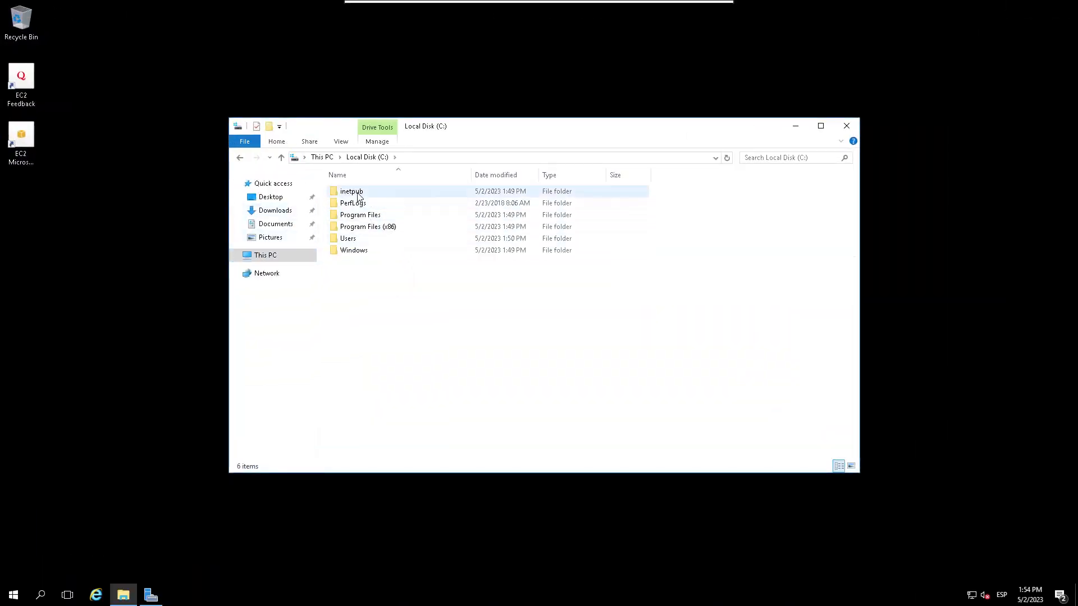
double_click(355, 193)
double_click(360, 251)
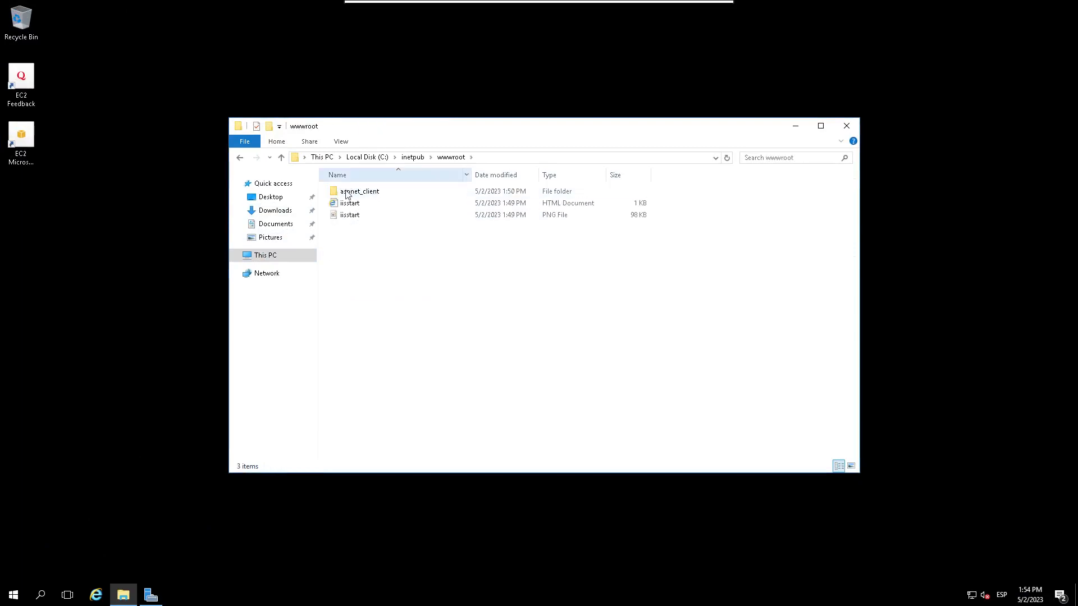
Step: Create a new folder named sitio1 in wwwroot and return to Server Manager
right_click(373, 292)
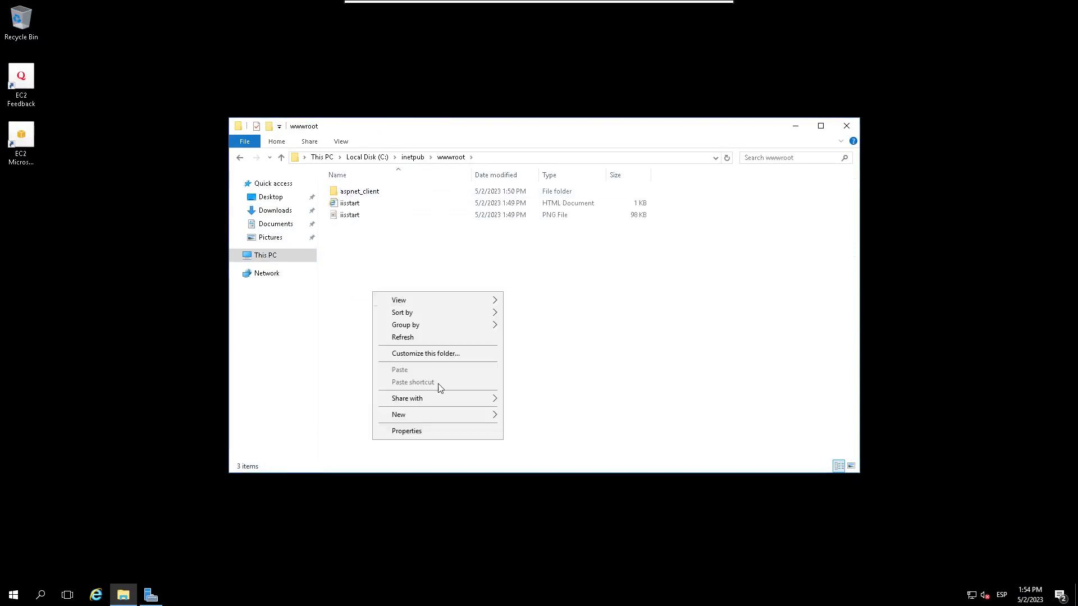
mouse_move(466, 415)
click(519, 418)
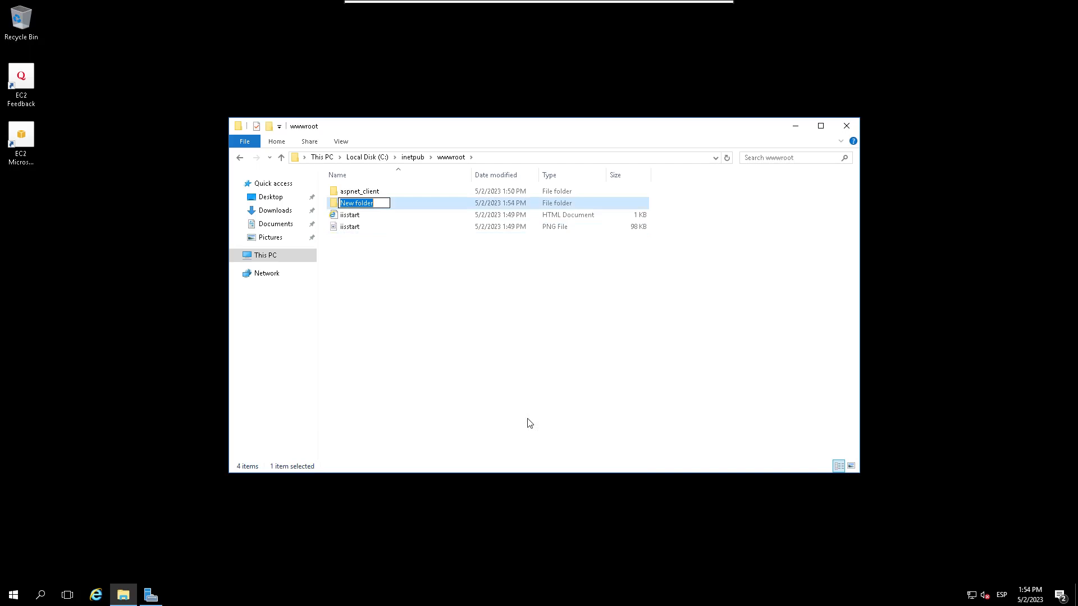
text(siy)
key(BackSpace)
key(BackSpace)
key(BackSpace)
text(itio1)
click(533, 423)
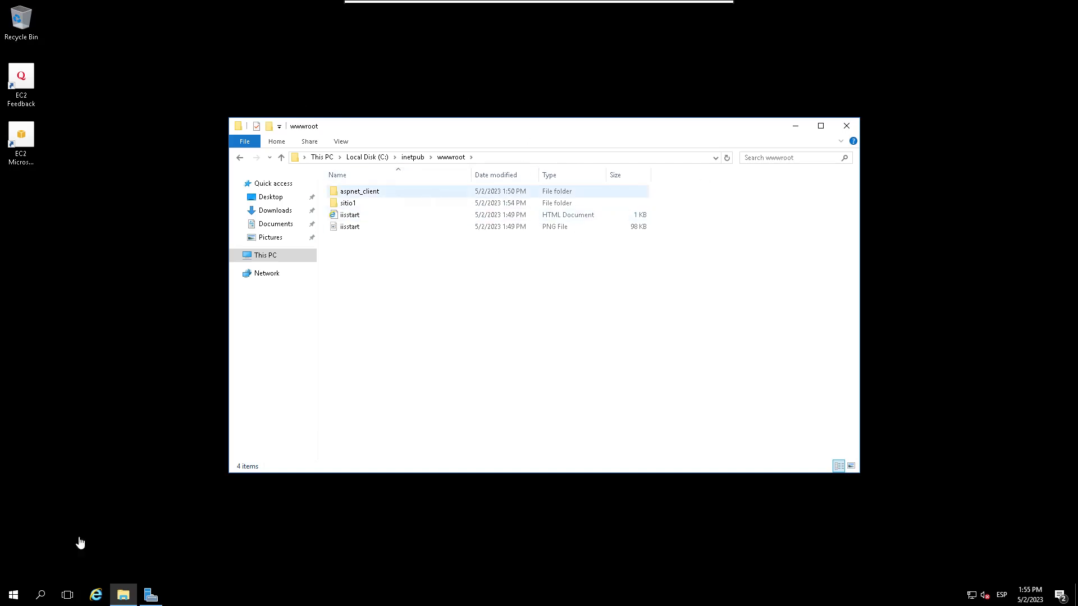
click(154, 597)
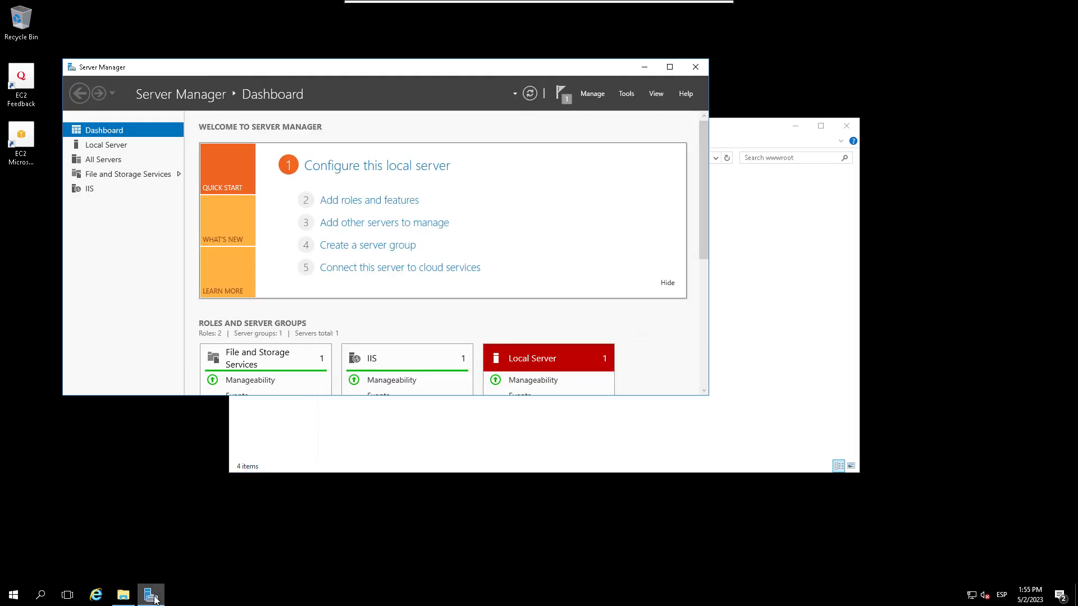
Step: Launch IIS Manager from Tools and expand NS1-AWS > Sites to reach Default Web Site
click(626, 96)
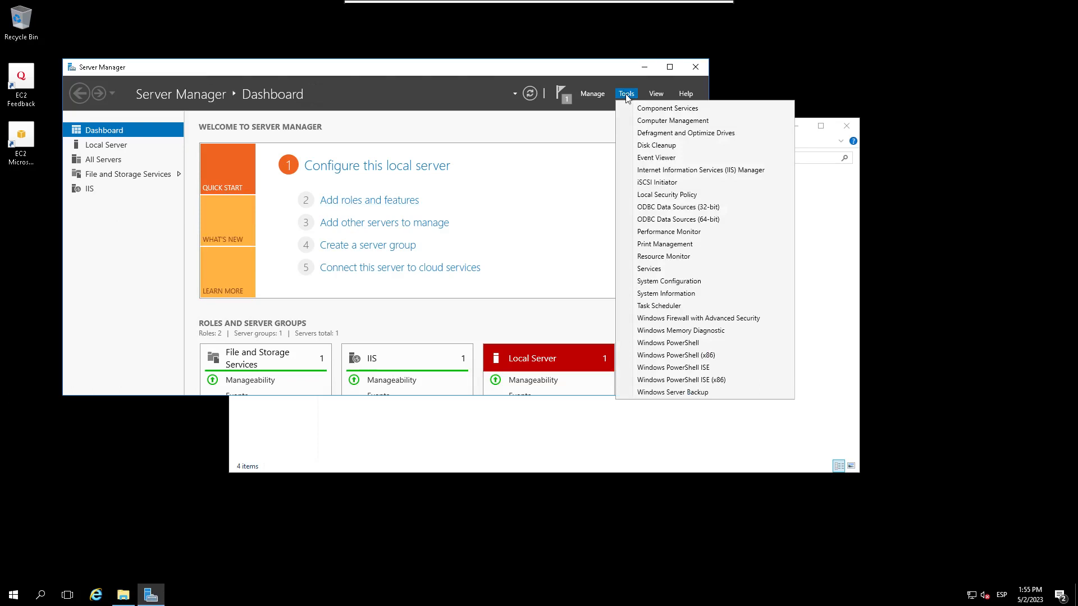
click(694, 172)
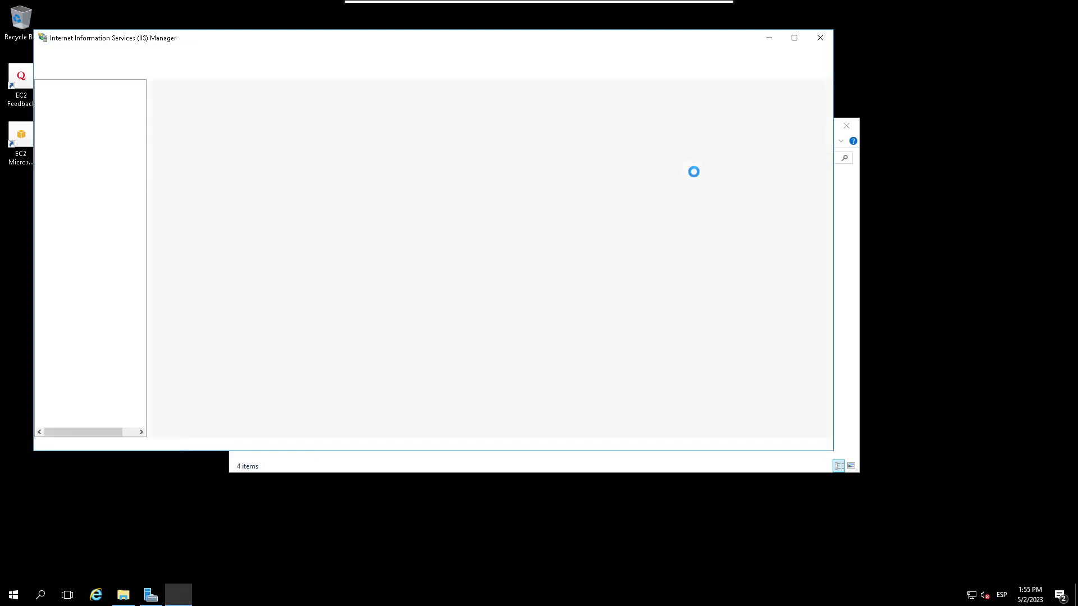
drag(309, 38, 478, 106)
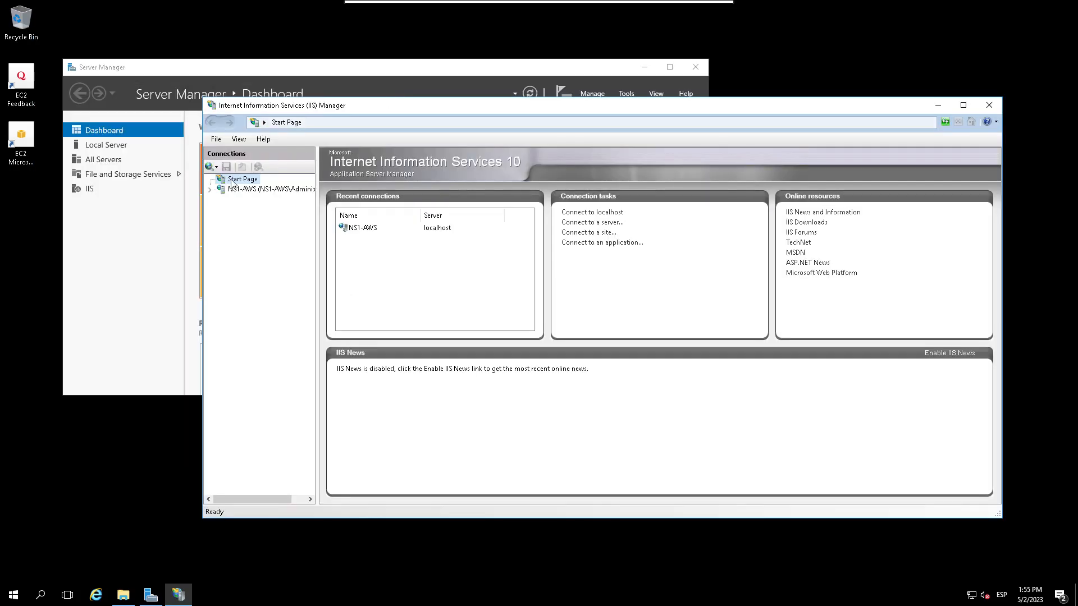
click(209, 189)
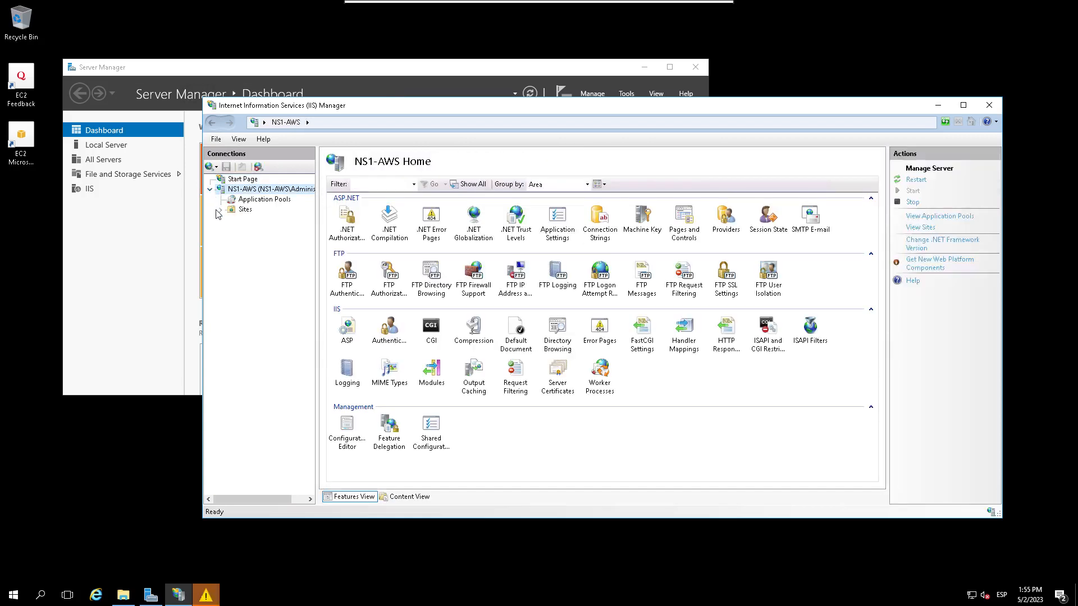
click(221, 209)
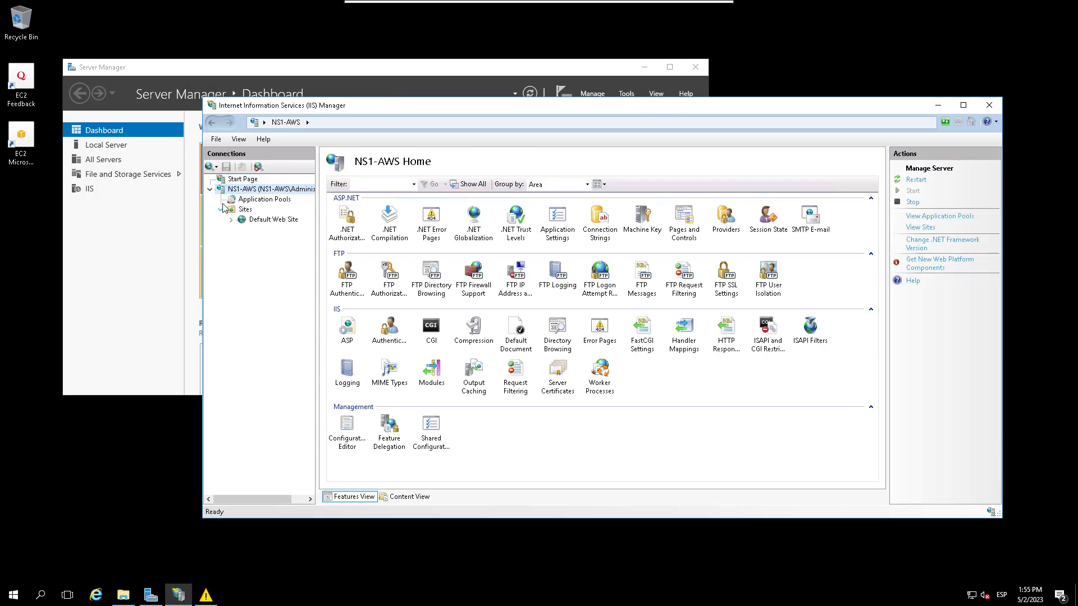
right_click(274, 224)
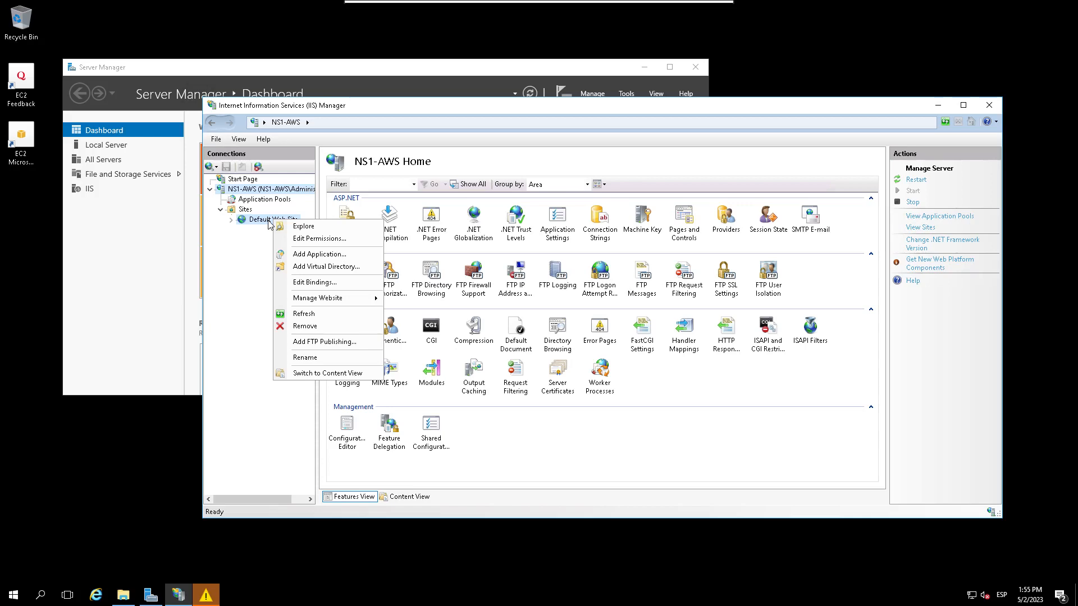
click(217, 594)
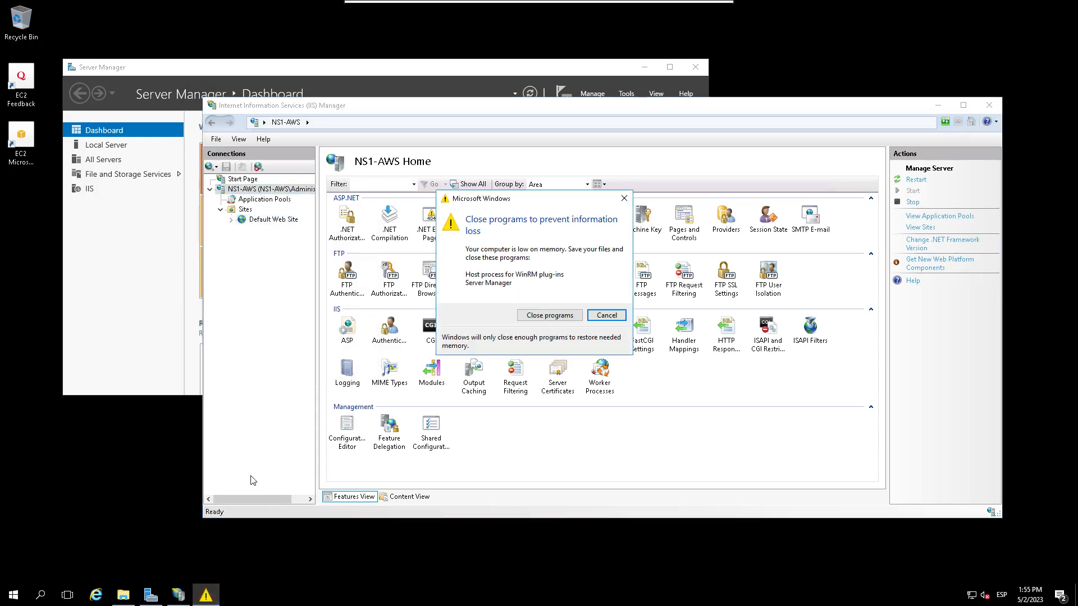
click(623, 198)
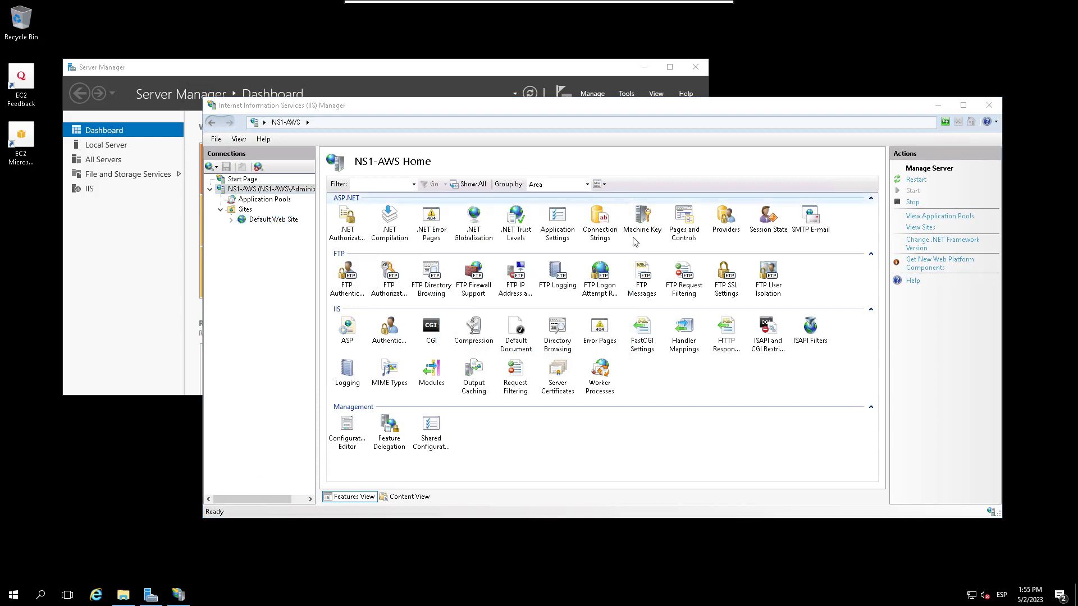
click(275, 219)
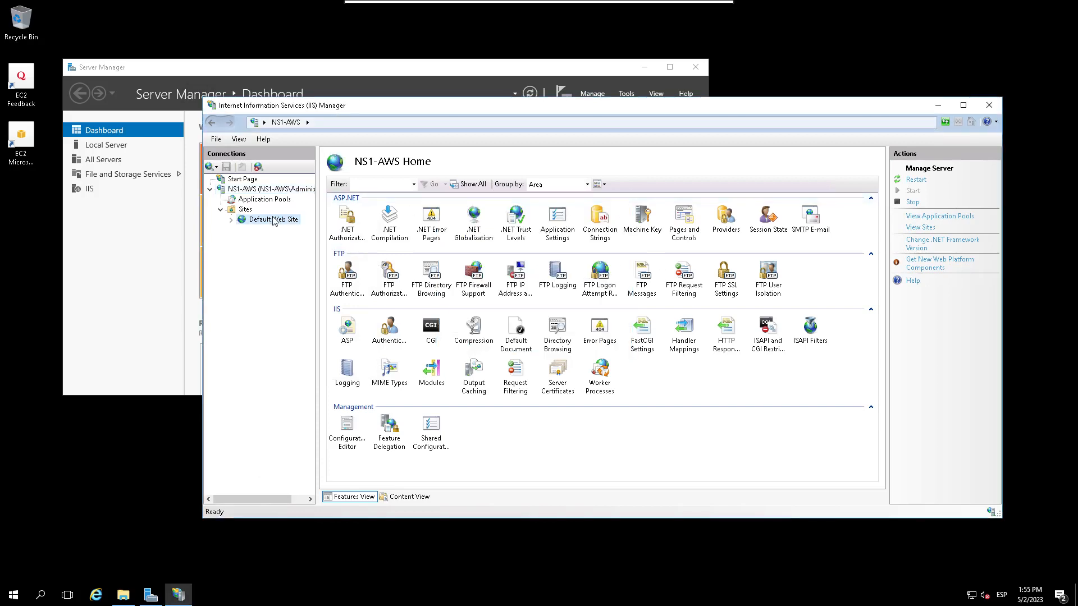
Step: Stop Default Web Site in IIS Manager, then select the Sites node to list all sites
right_click(274, 219)
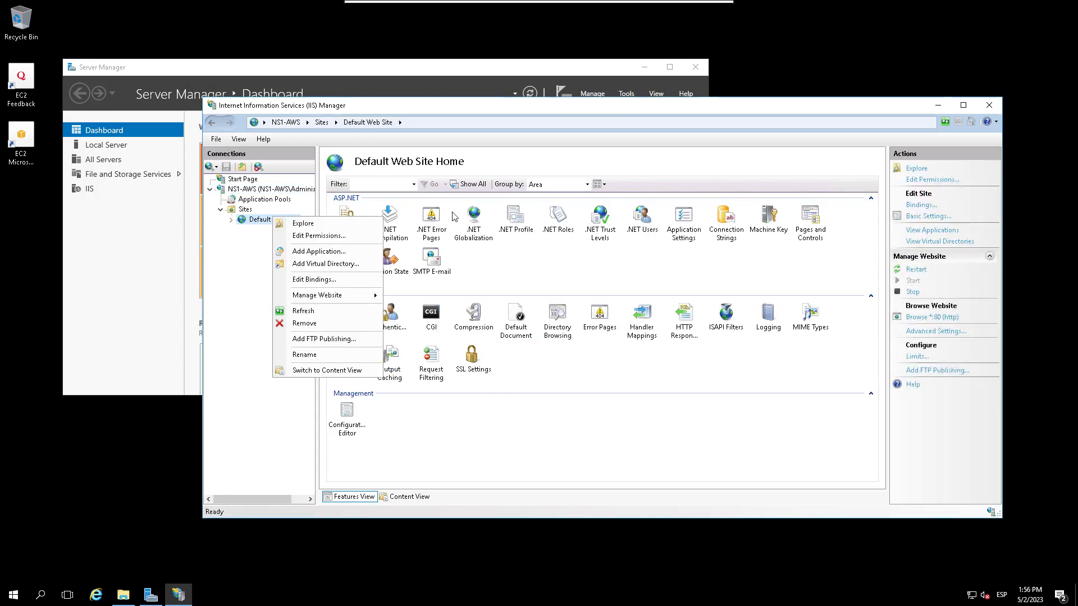
click(251, 222)
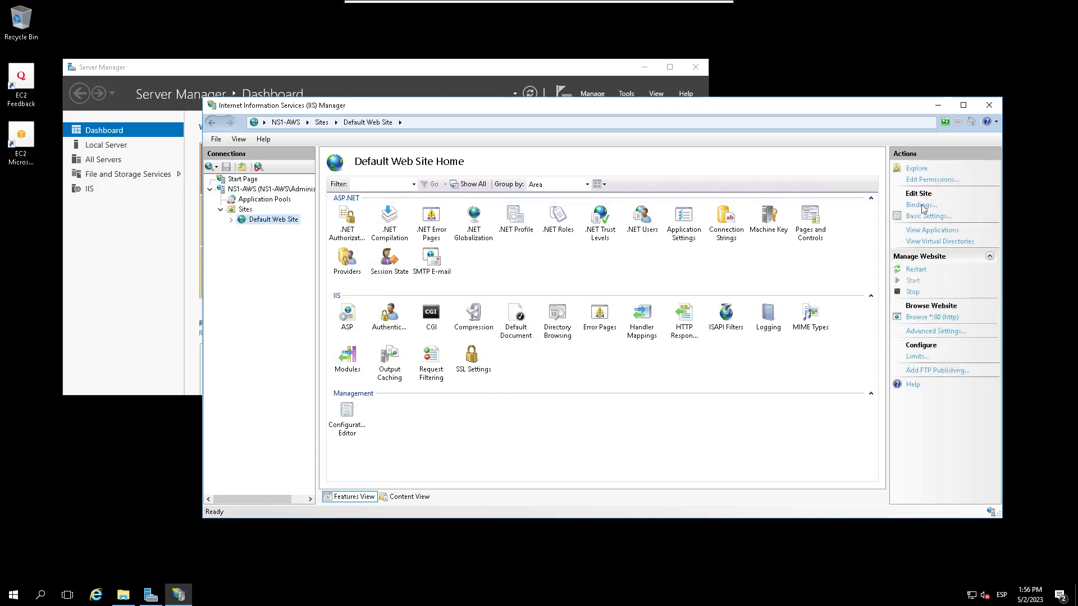
click(916, 292)
drag(328, 104, 260, 102)
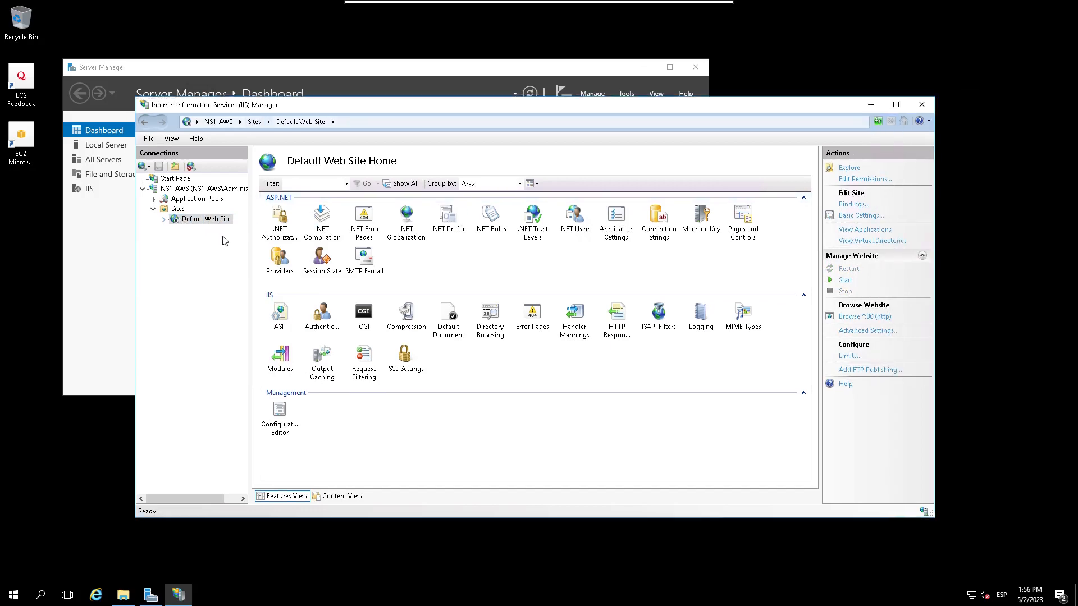
click(163, 220)
click(178, 210)
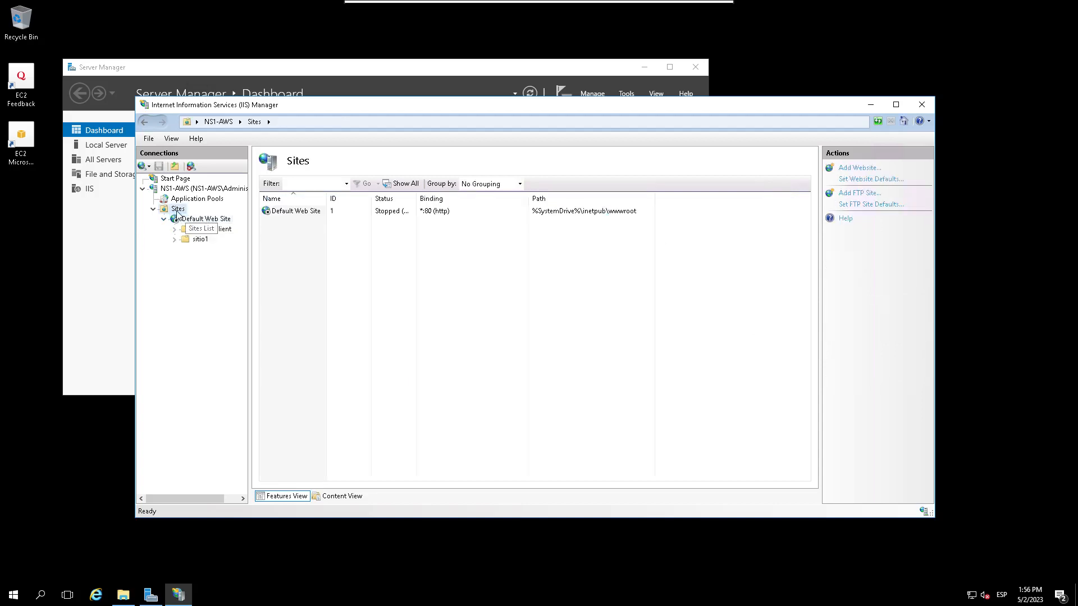
click(164, 220)
right_click(178, 211)
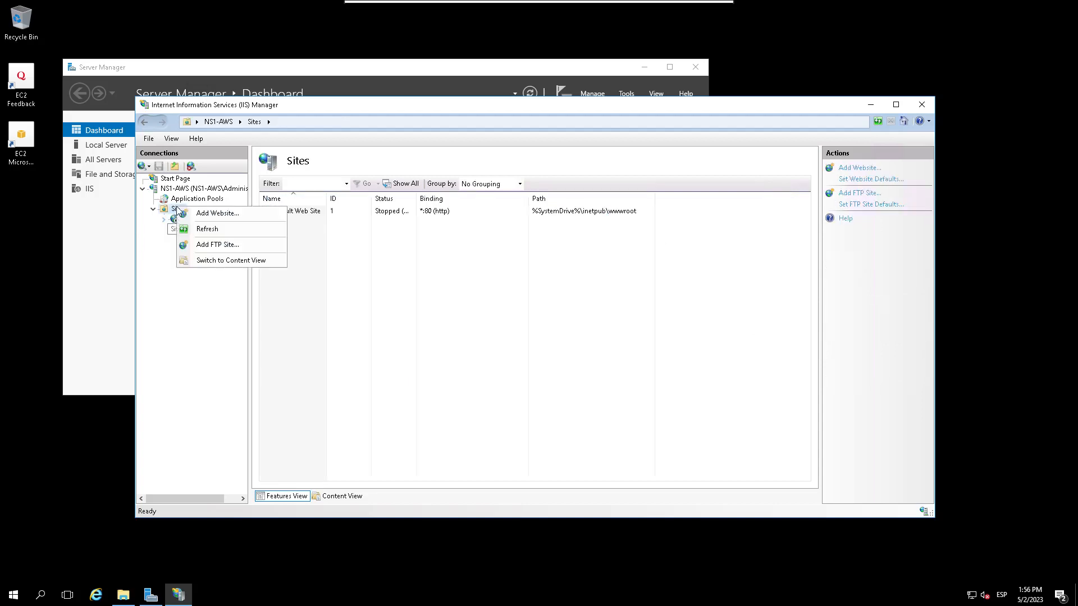
Step: Add a website named sitio1 with physical path C:\inetpub\wwwroot\sitio1
click(216, 214)
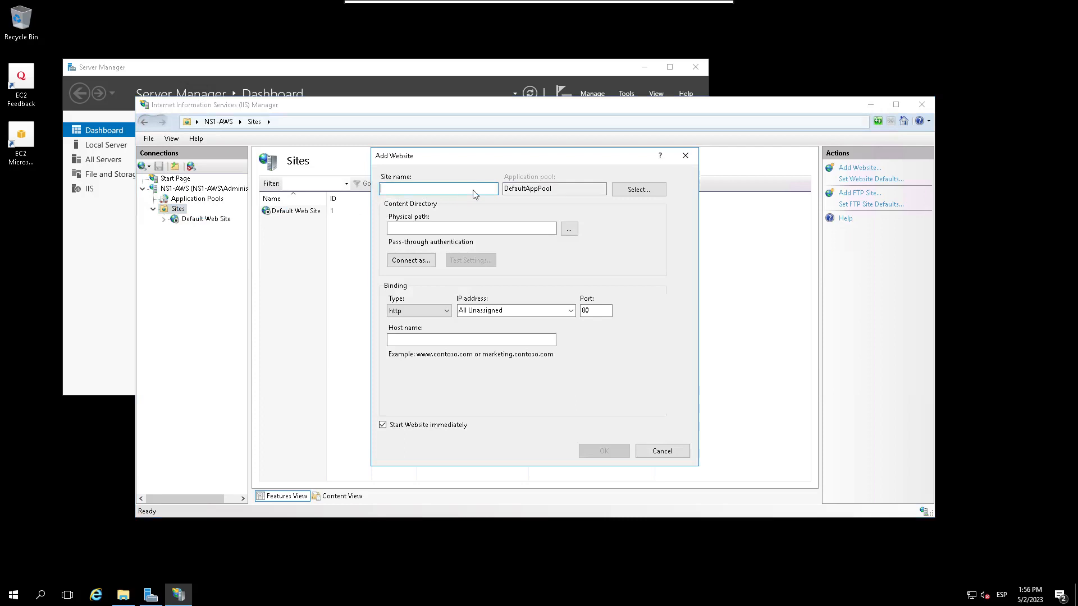
text(sitio1)
click(569, 230)
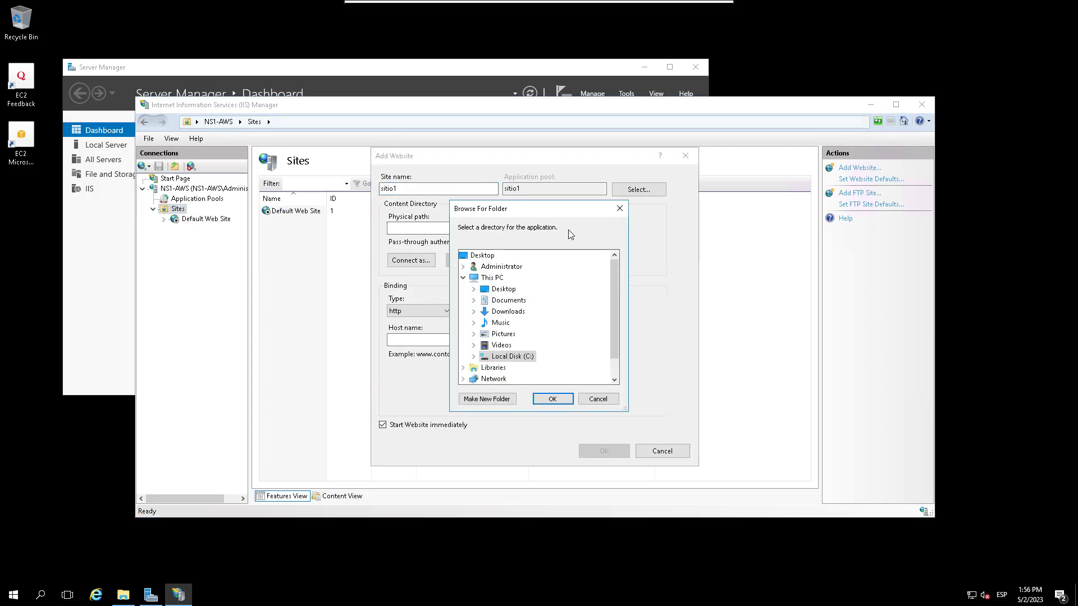
click(473, 357)
click(485, 323)
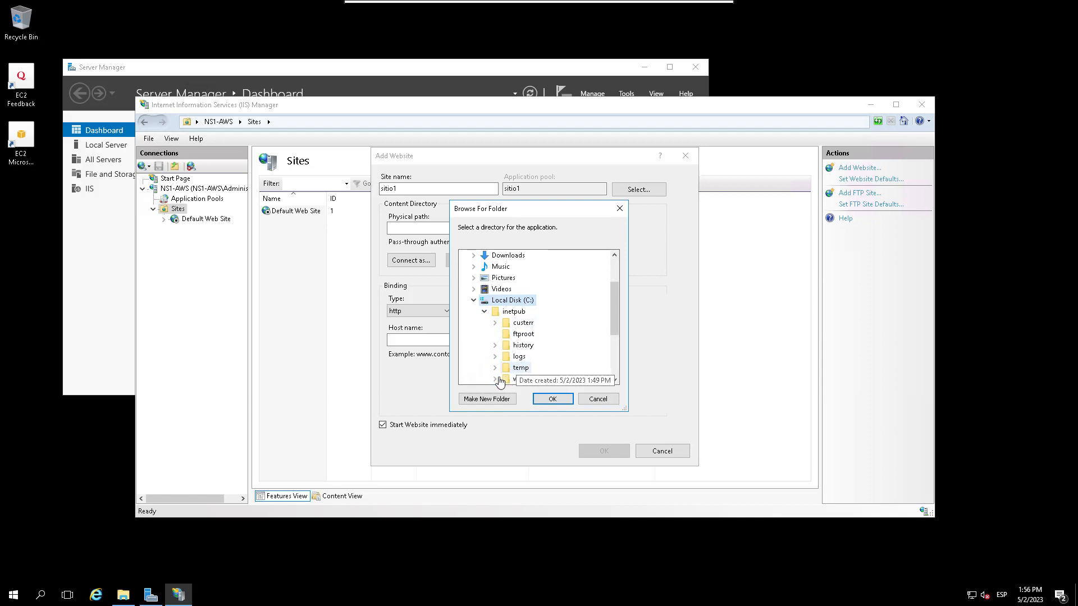
click(494, 379)
click(524, 379)
click(552, 398)
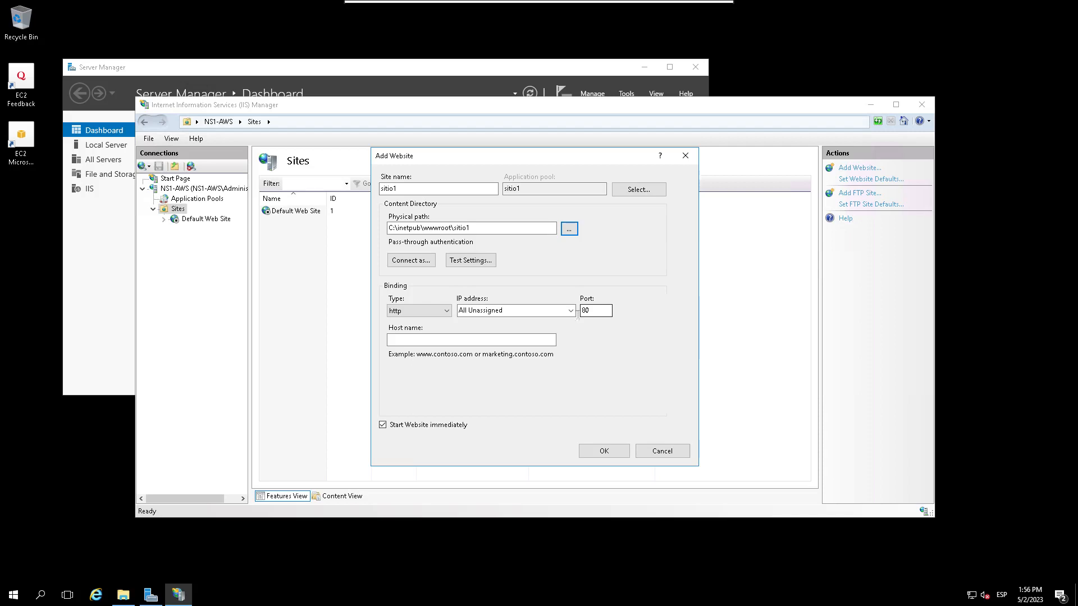
Step: Keep the http binding on All Unassigned, port 80, and submit the sitio1 site
click(571, 314)
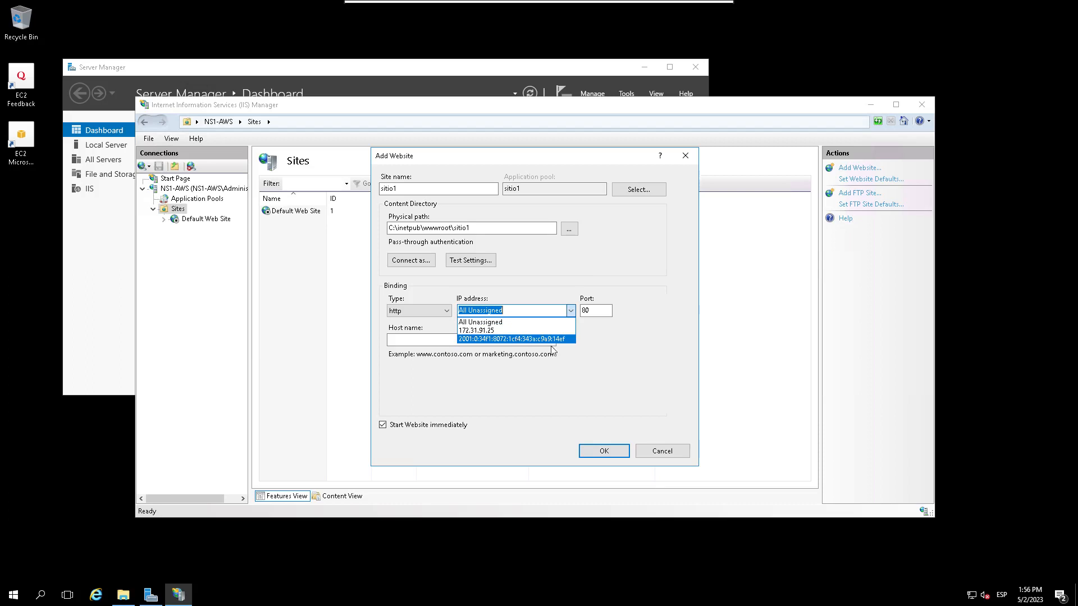
click(619, 379)
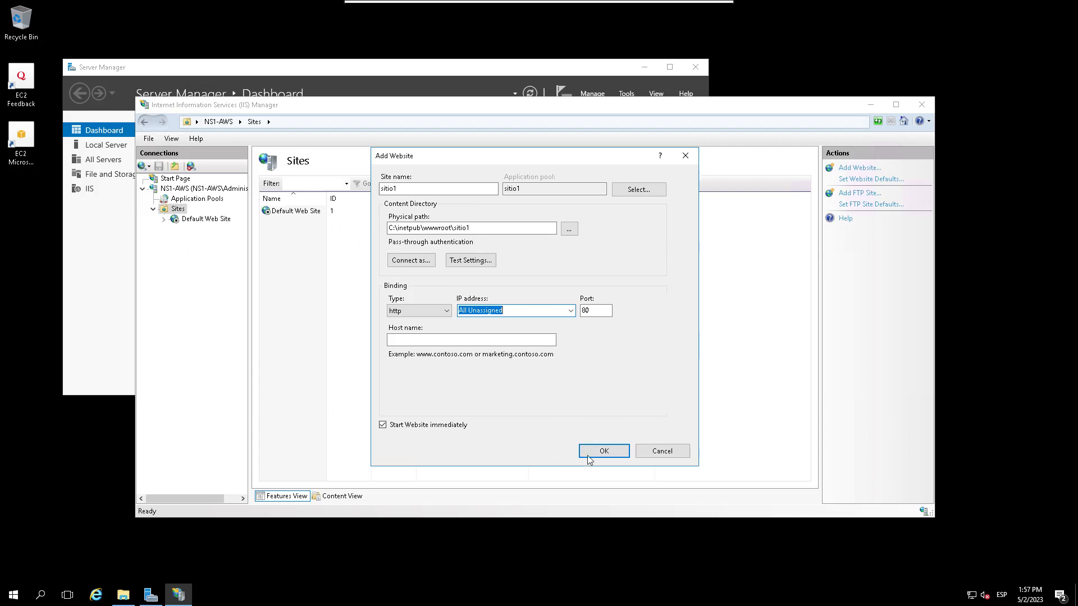
click(601, 452)
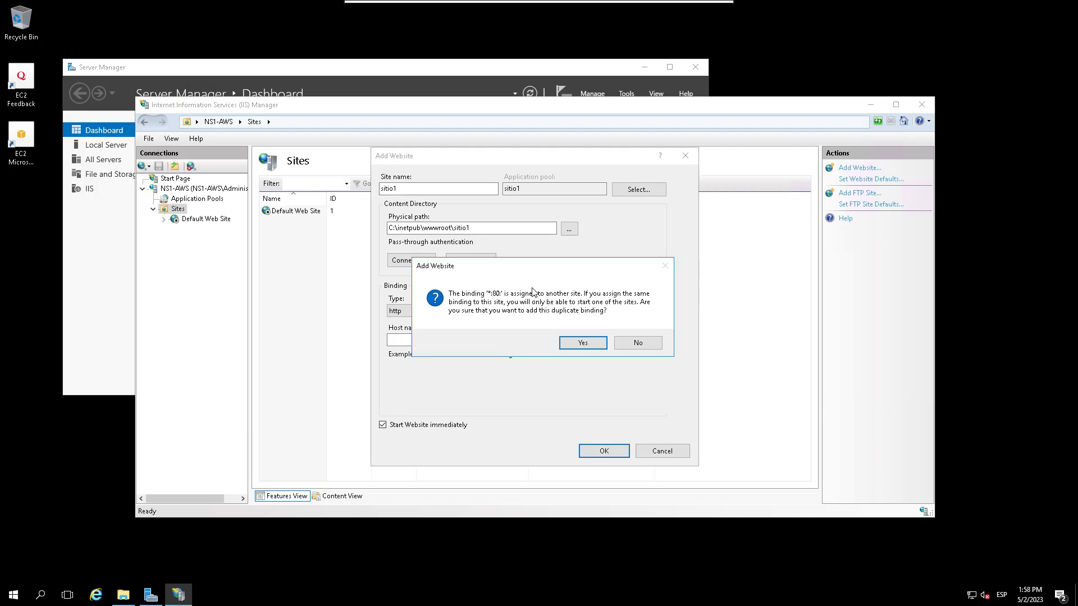
Step: Accept the duplicate *:80 binding, view sitio1's home page, then return to the Sites list
click(581, 343)
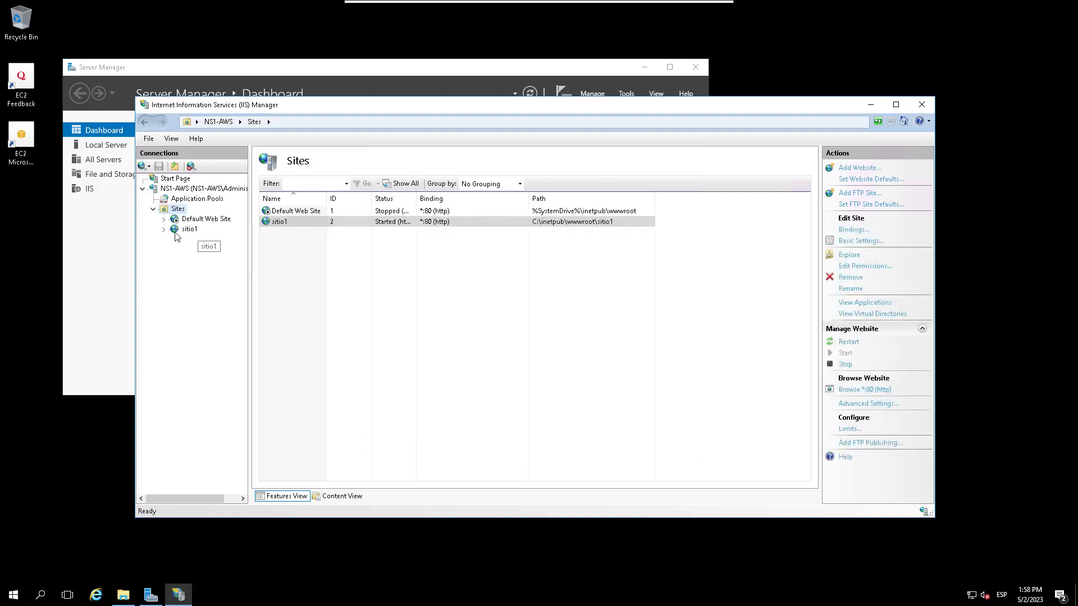
click(176, 230)
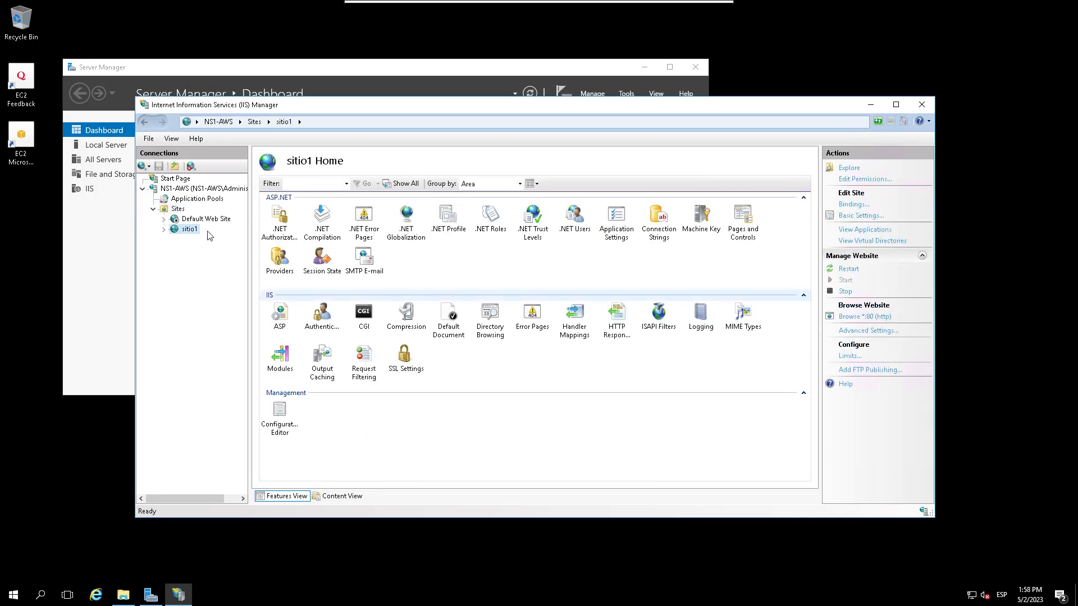
click(178, 209)
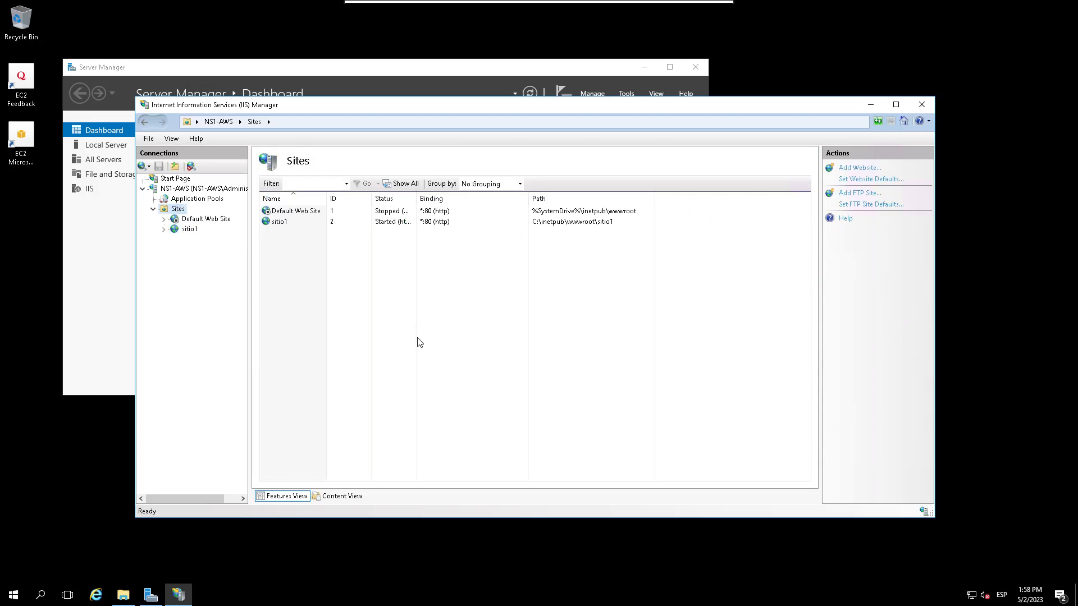
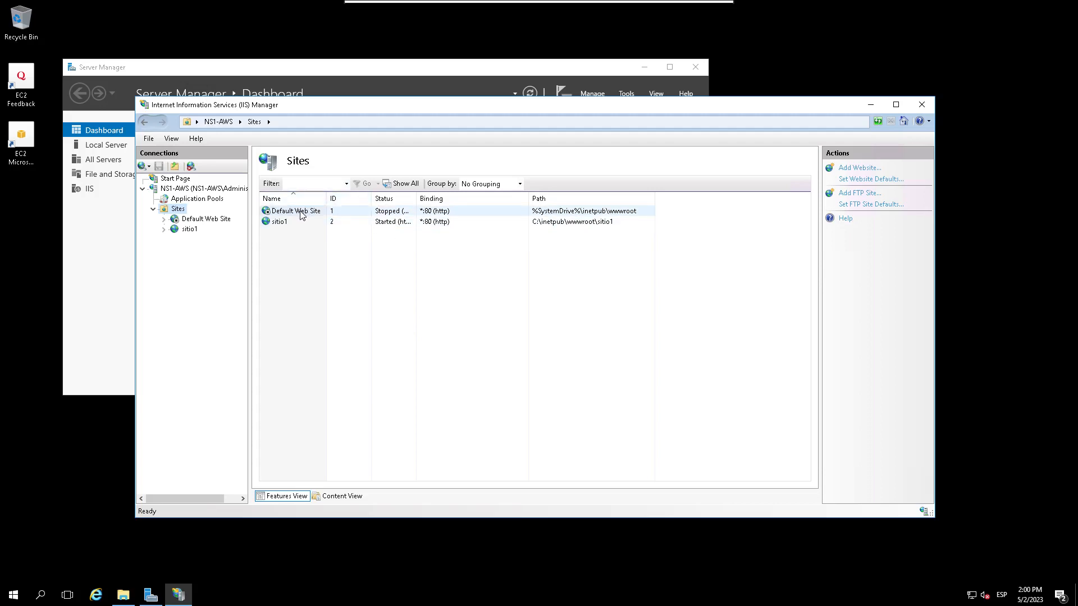
Step: Select the sitio1 node under Sites to show the sitio1 Home feature page
click(189, 229)
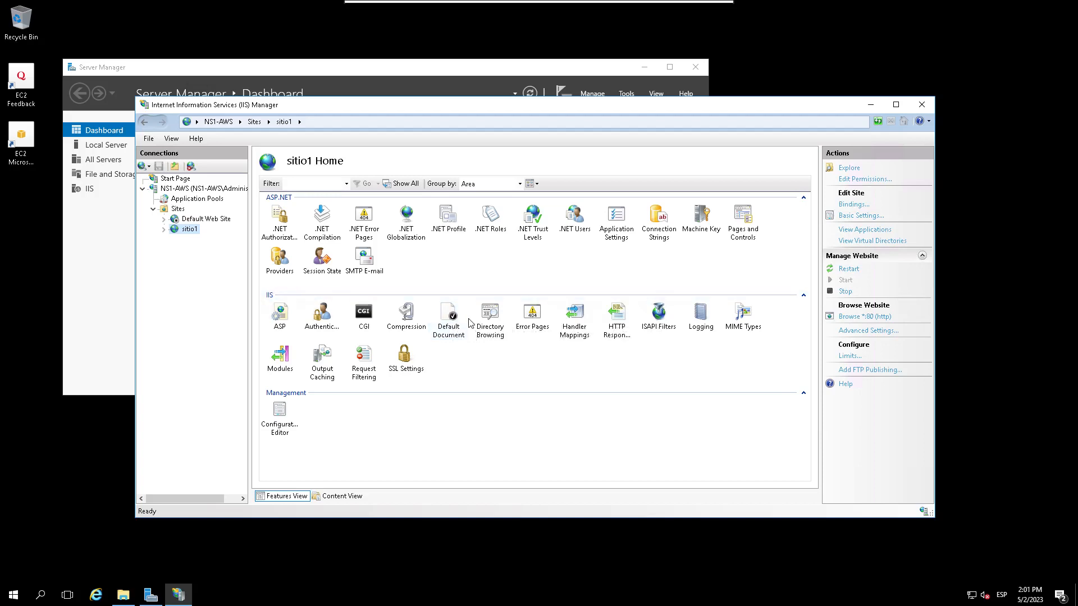
Step: Open sitio1's Default Document feature to see its inherited default documents
double_click(447, 317)
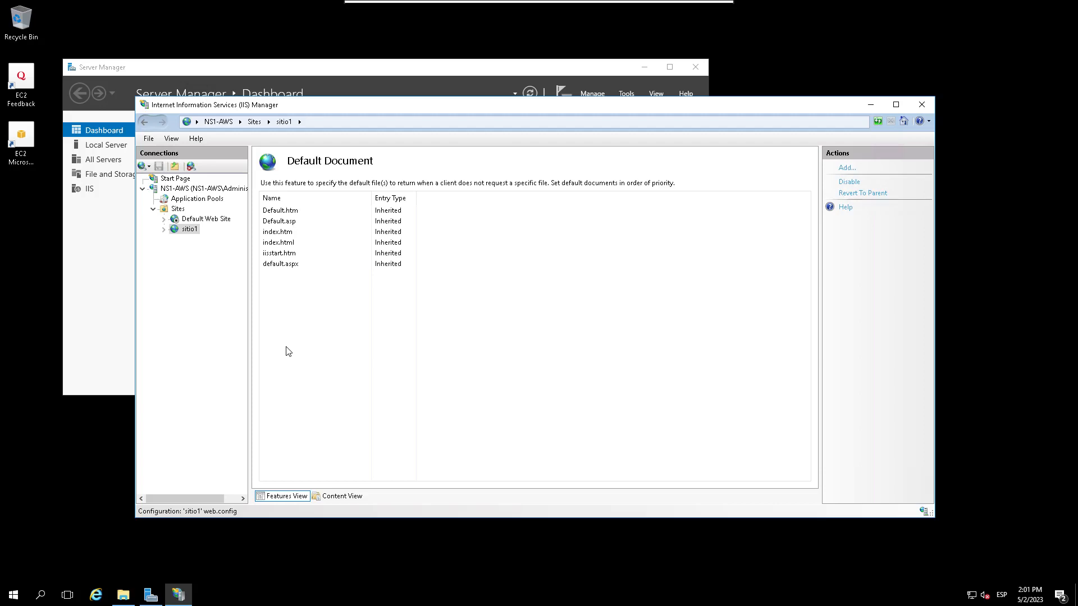
Step: Move index.html to the top of sitio1's default document list, confirming the change
click(299, 242)
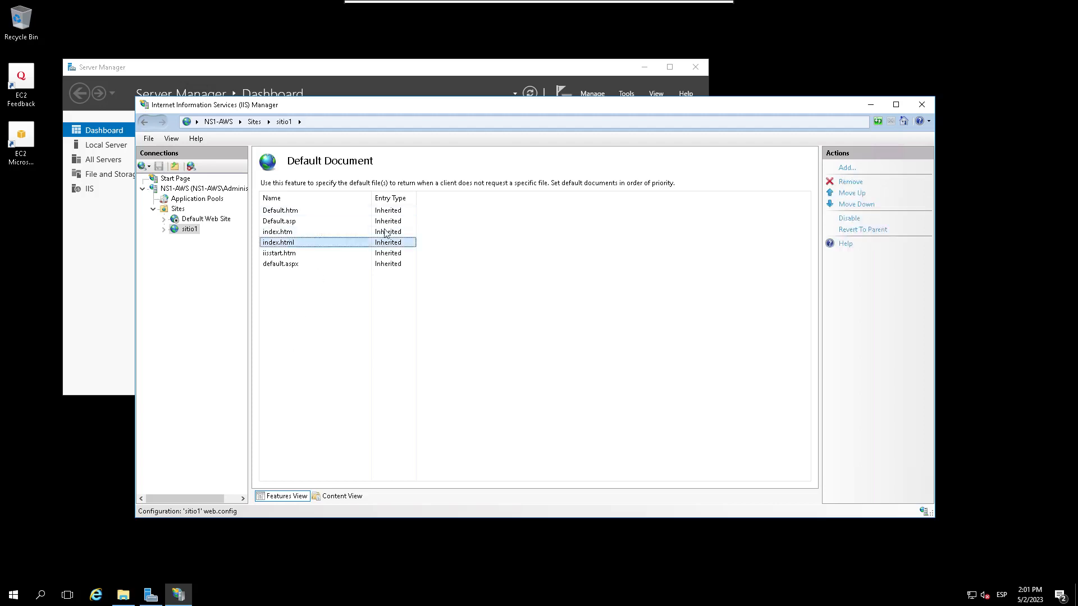
click(849, 205)
click(526, 341)
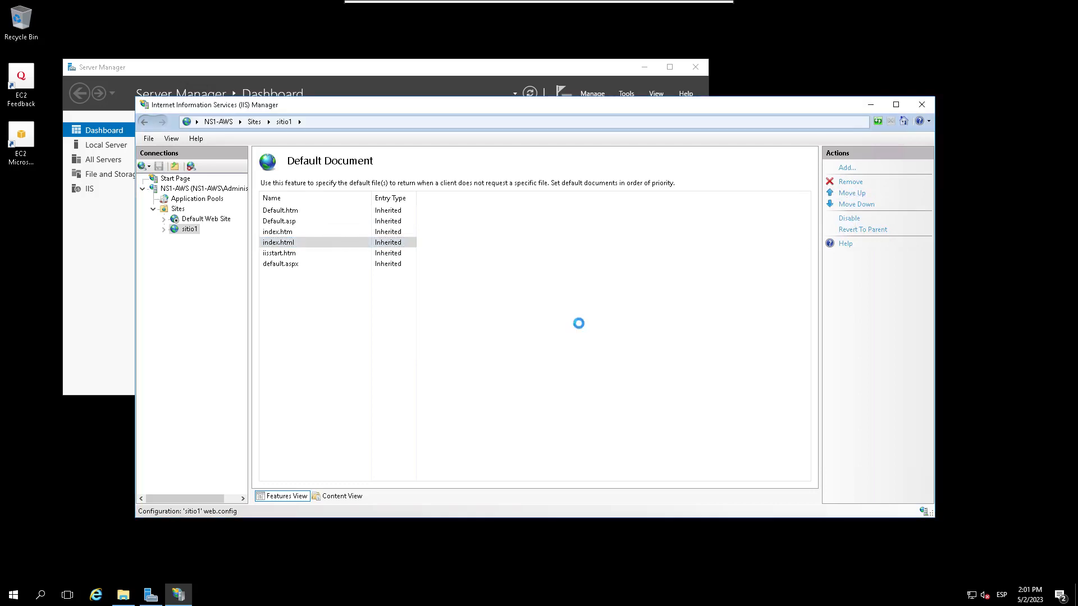
click(849, 195)
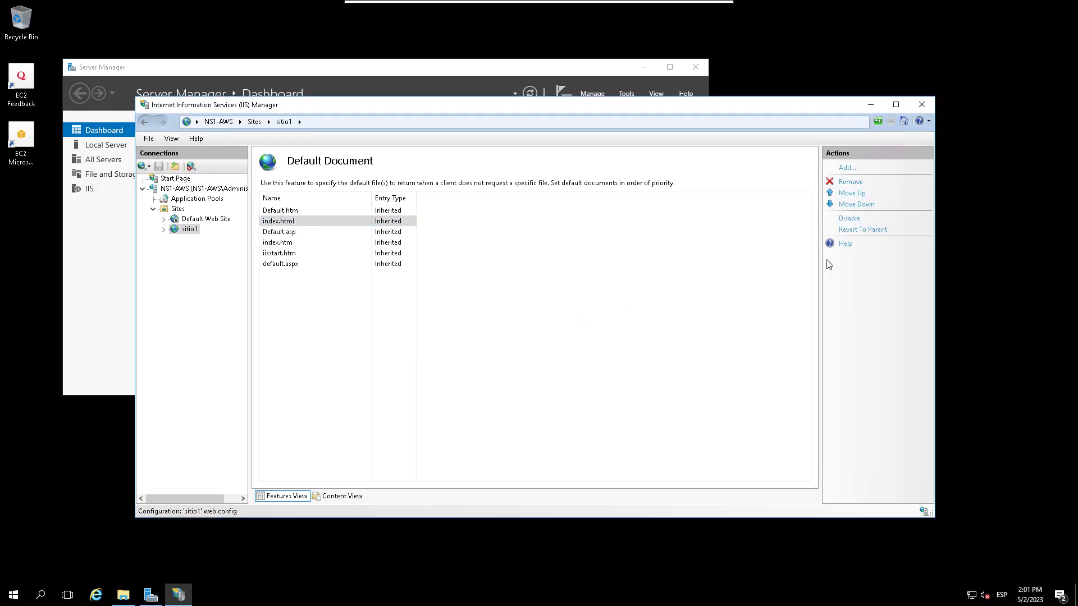
click(847, 194)
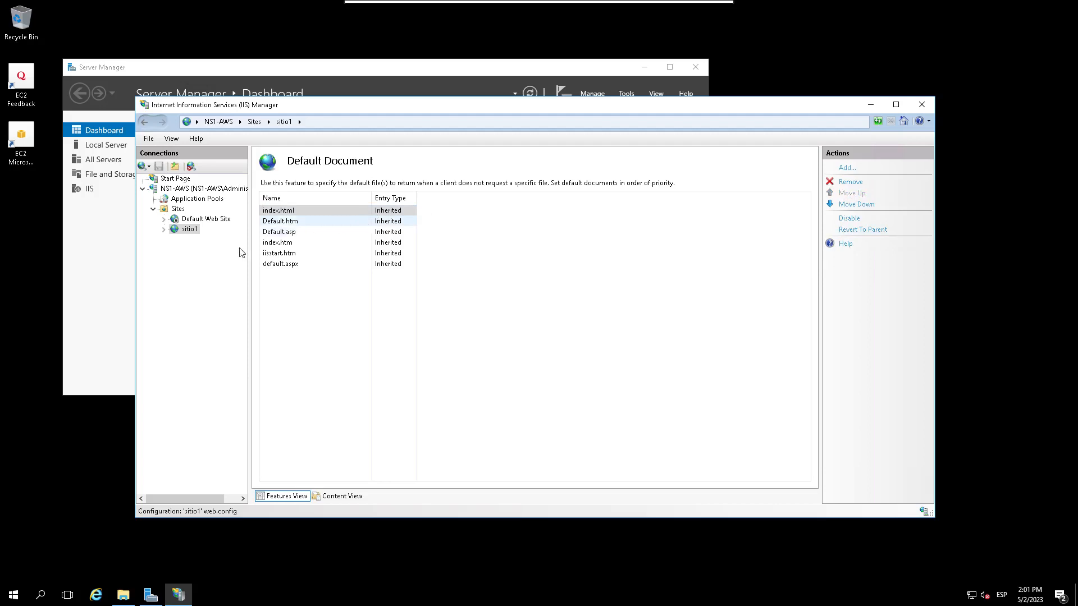
Step: Restart the sitio1 website and minimize the Remmina remote session
click(207, 231)
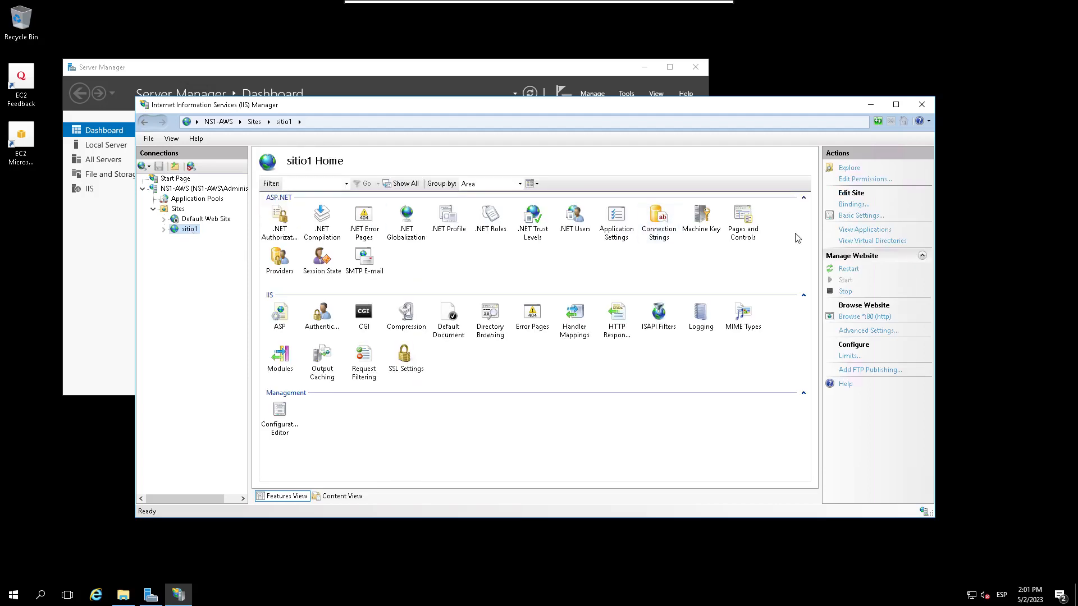
click(842, 269)
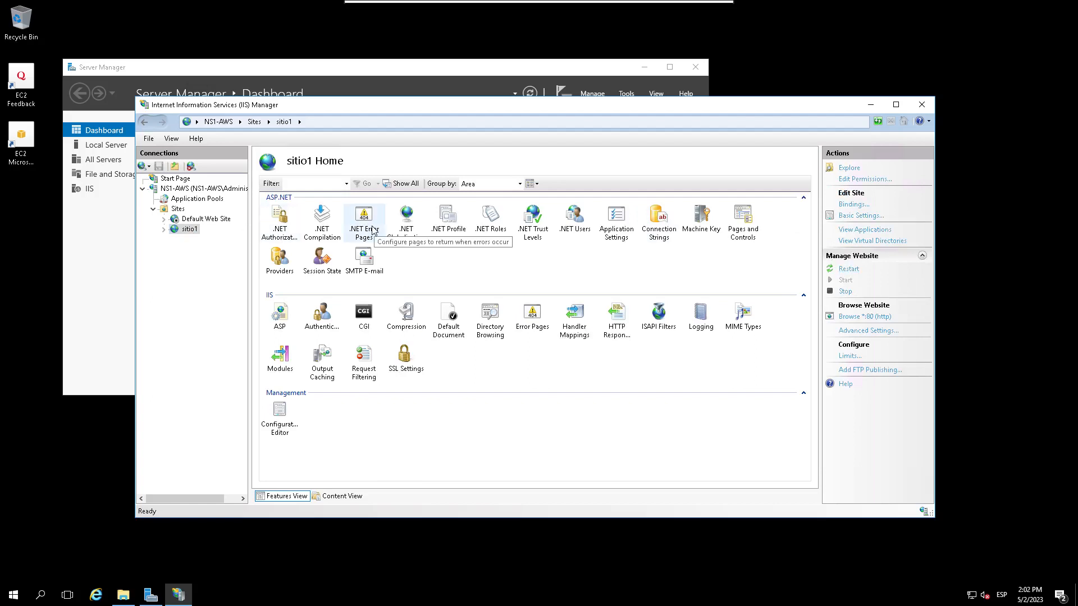
mouse_move(426, 6)
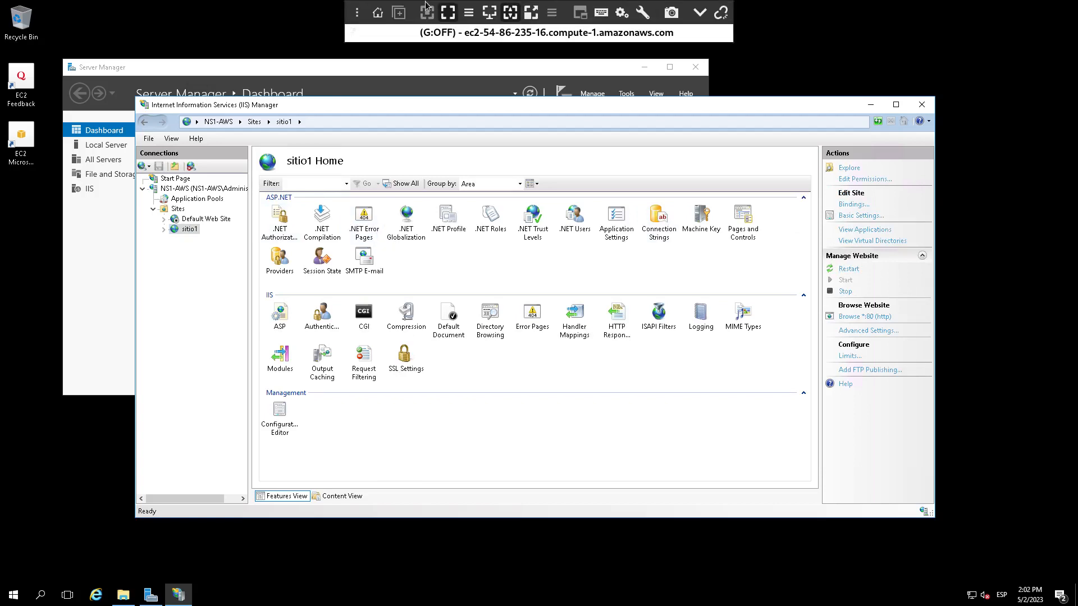
click(699, 13)
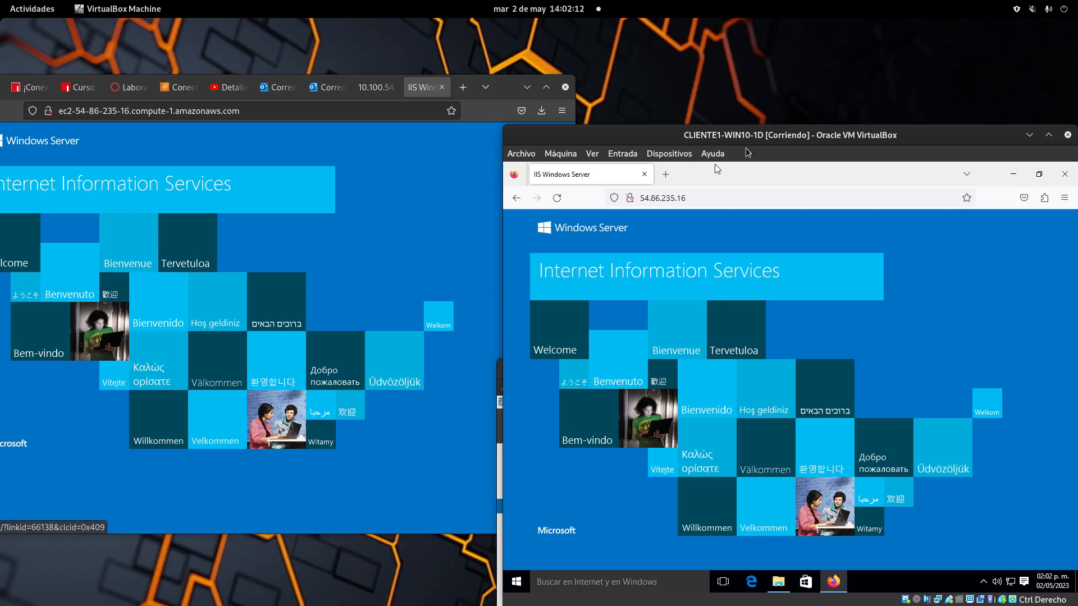
Step: Reload 54.86.235.16 in the client VM's Firefox
drag(726, 139, 434, 130)
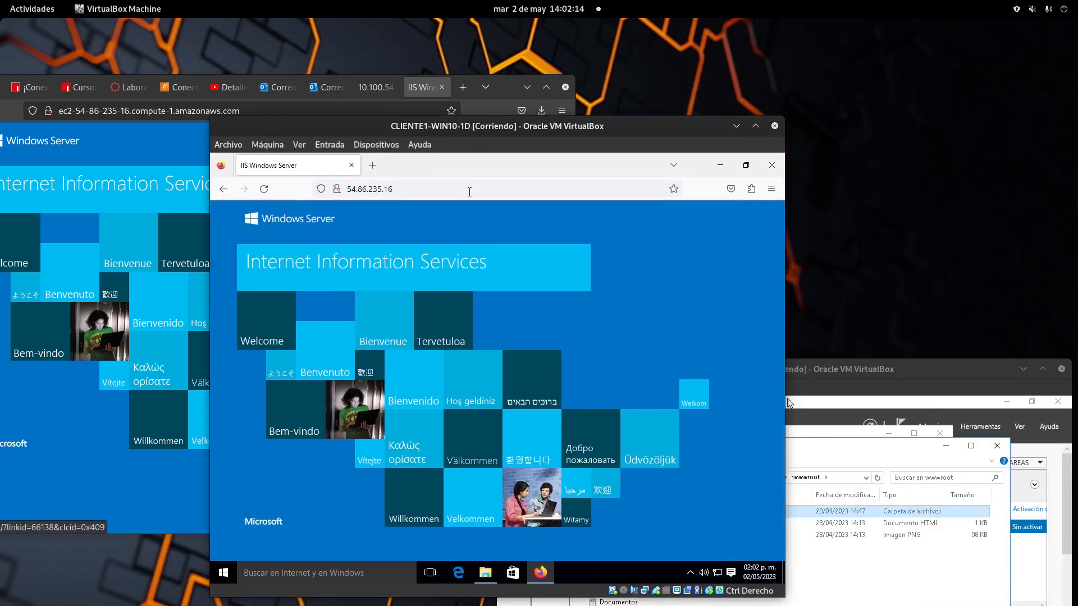
click(470, 194)
key(Return)
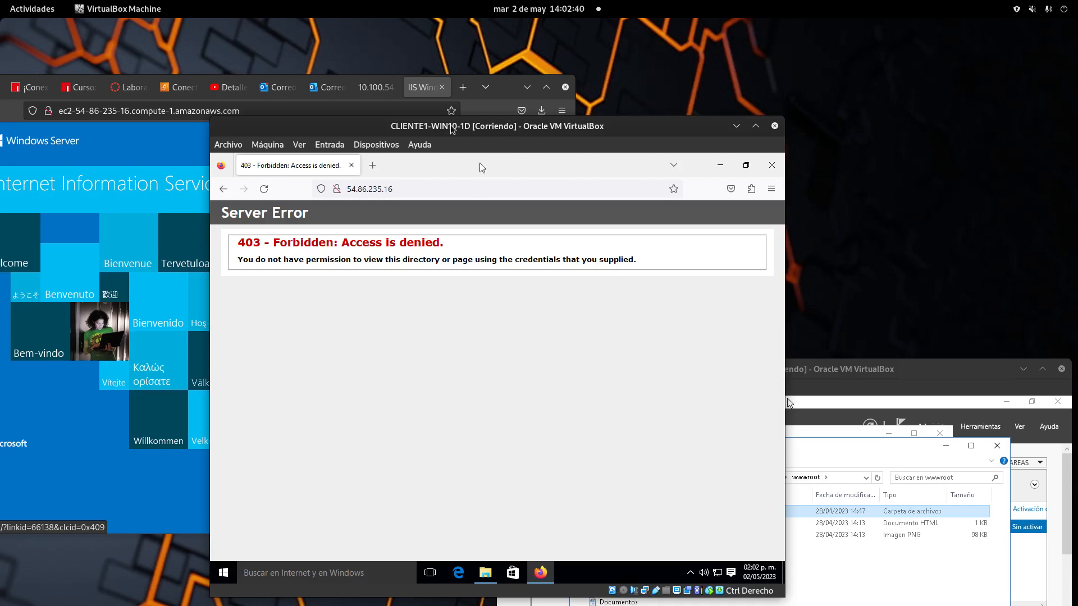
Step: Reload the site in the host Firefox, see 403 Forbidden, then return to the remote desktop
drag(453, 129, 360, 204)
click(375, 110)
drag(519, 91, 700, 119)
key(Return)
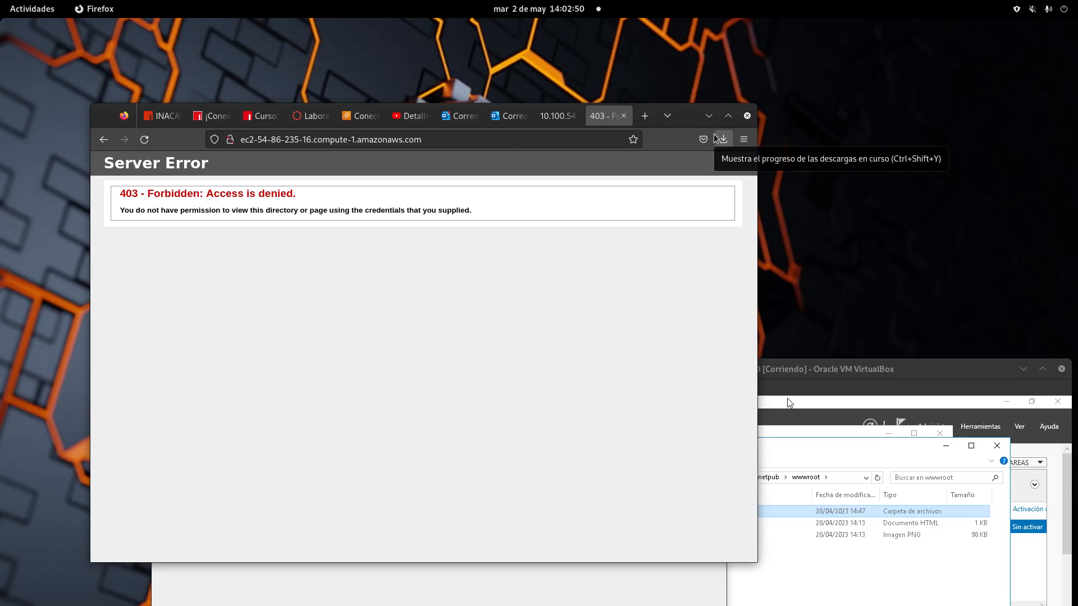
click(18, 10)
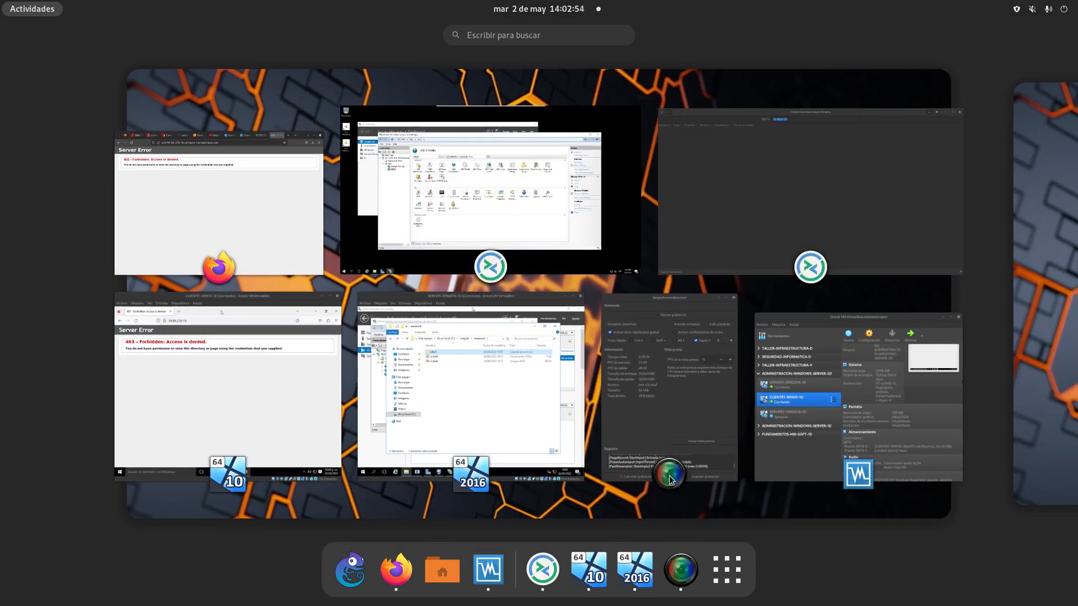
click(637, 260)
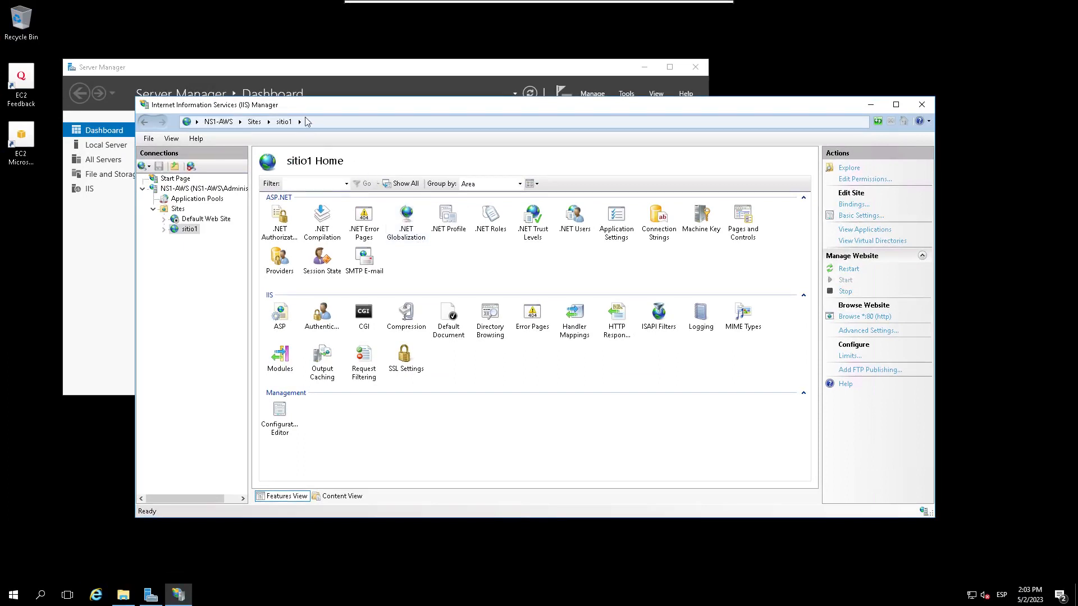
Step: Launch the Add FTP Site wizard from the Sites node's context menu
drag(321, 102, 509, 97)
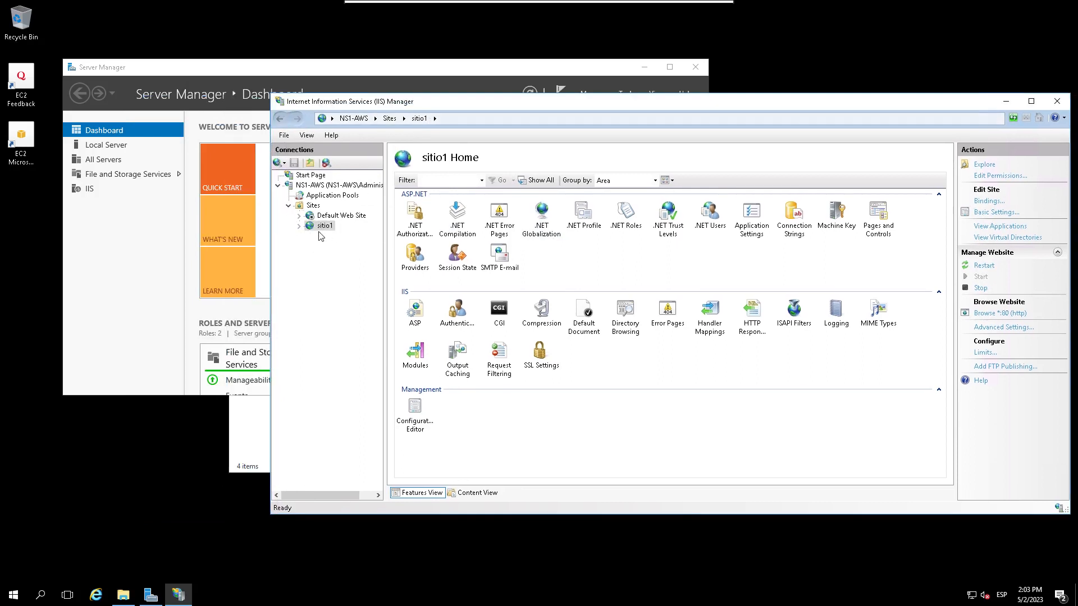
right_click(310, 206)
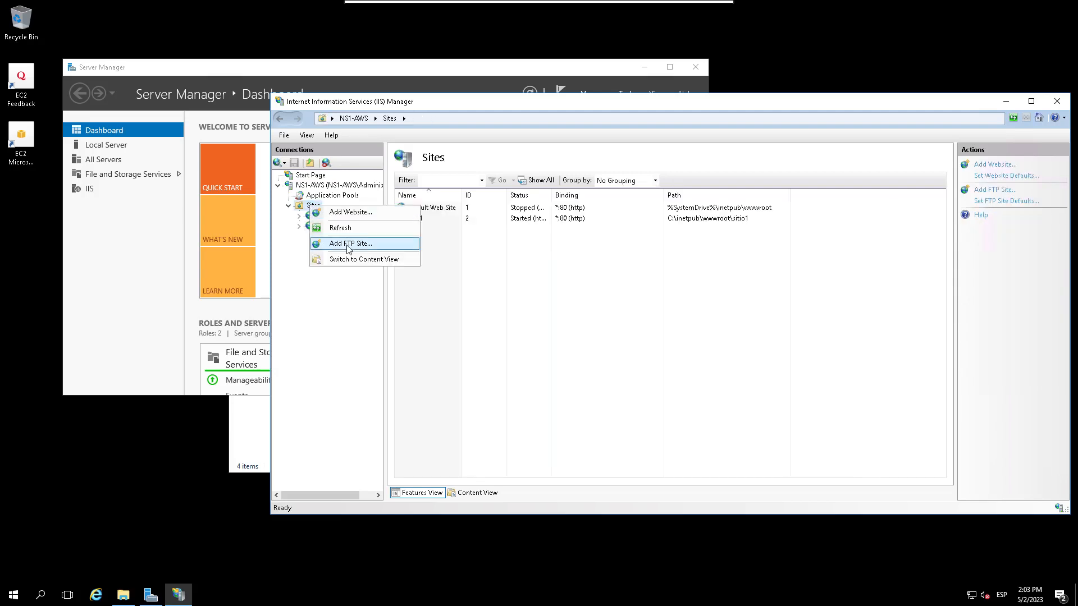
click(344, 228)
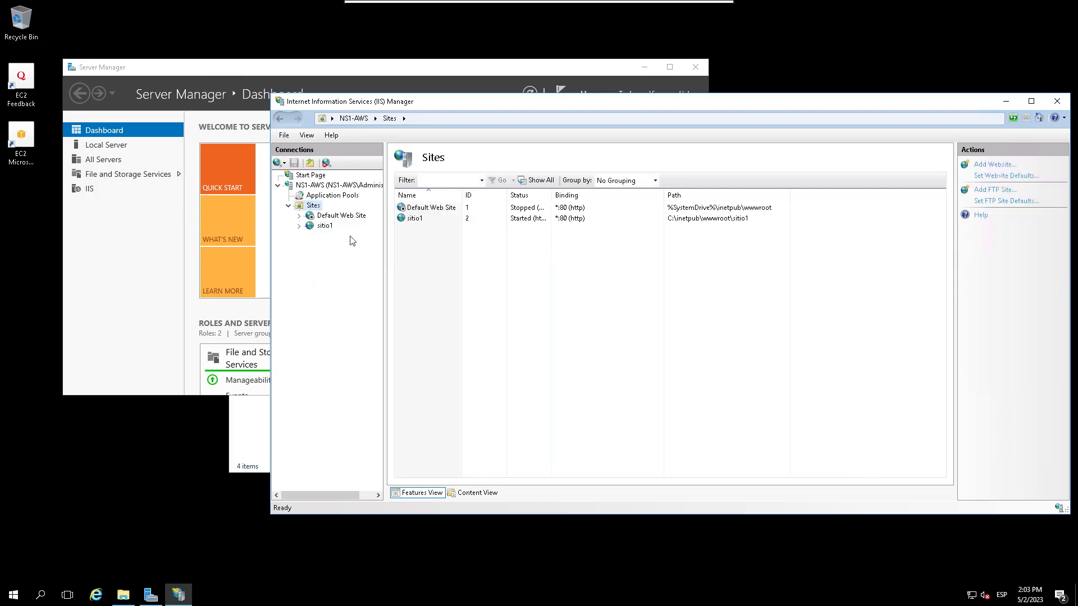
right_click(308, 207)
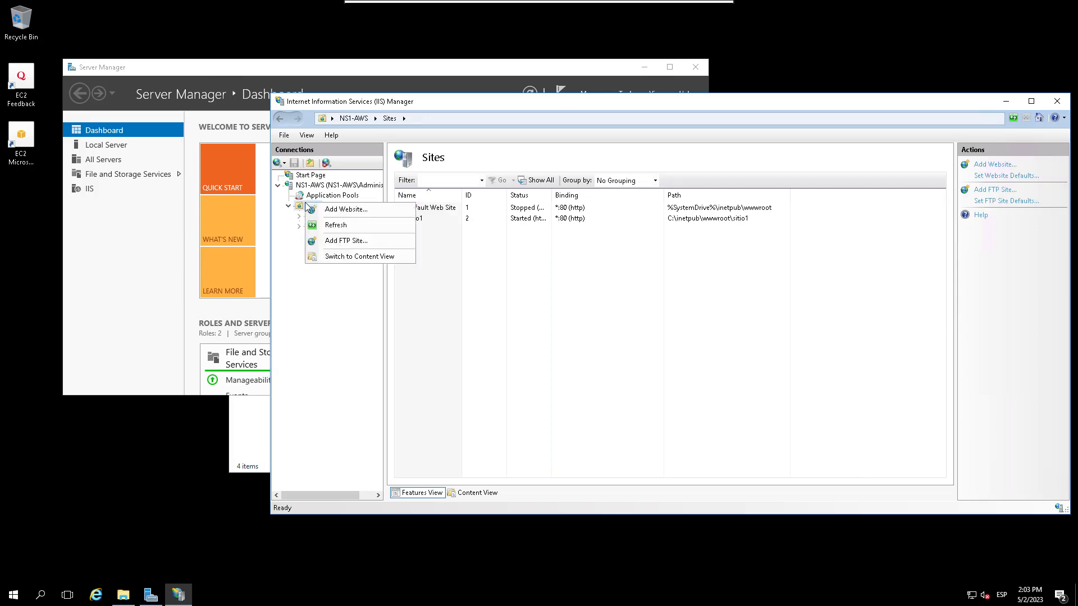
click(343, 241)
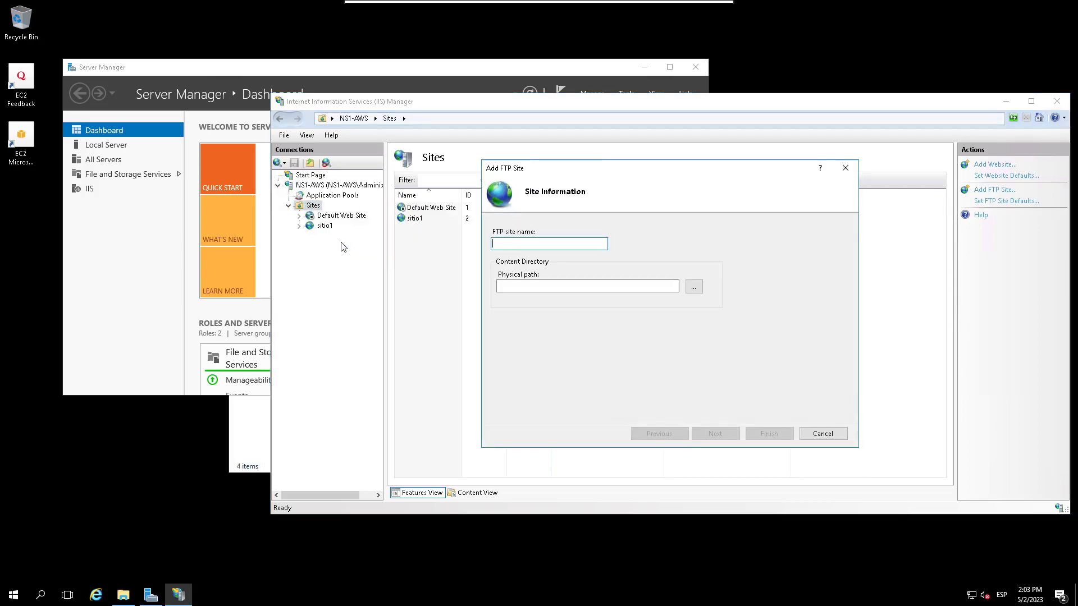
Step: Name the FTP site 'ftp' and set its physical path to C:\inetpub\wwwroot
text(ftp)
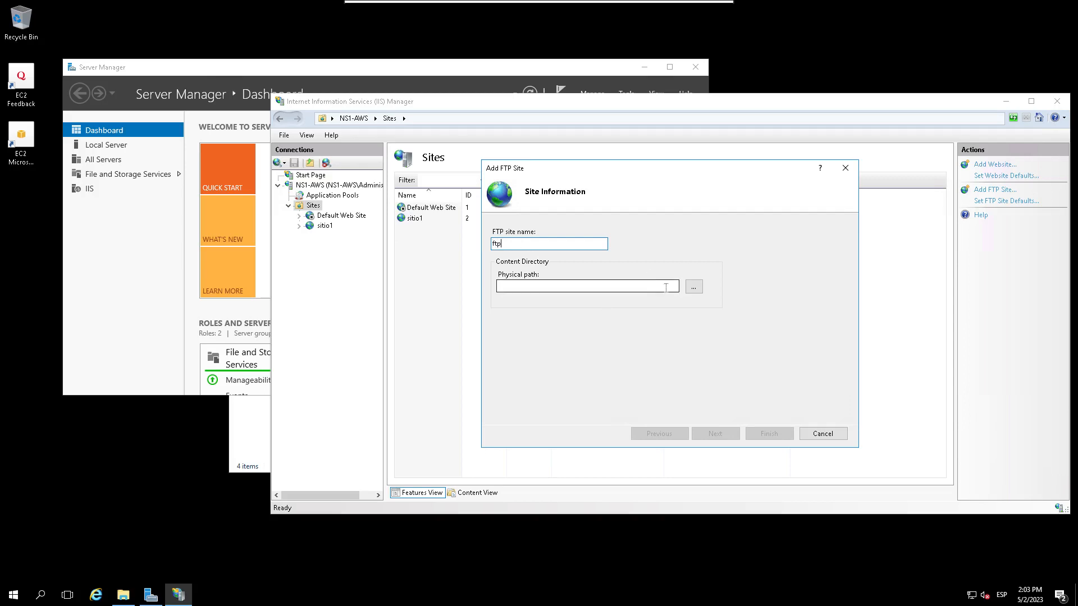
click(694, 287)
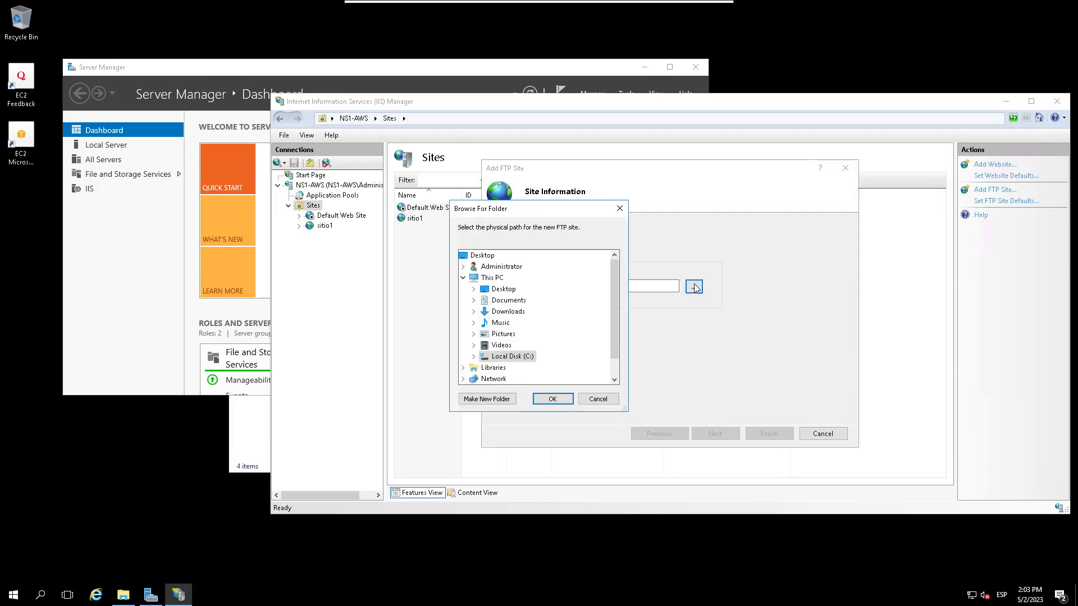
click(473, 356)
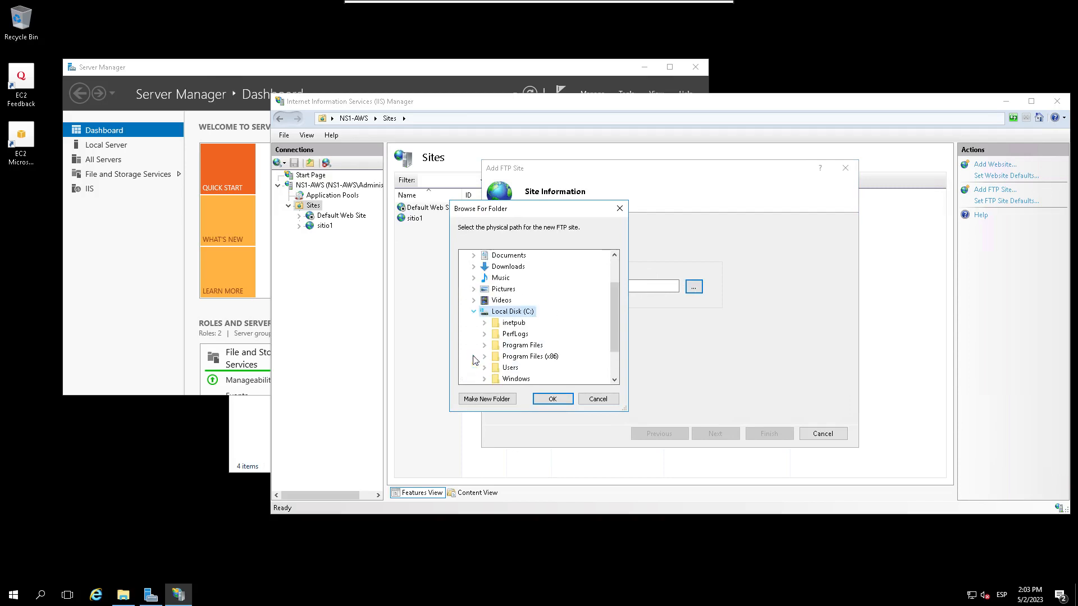
scroll(520, 359, down, 2)
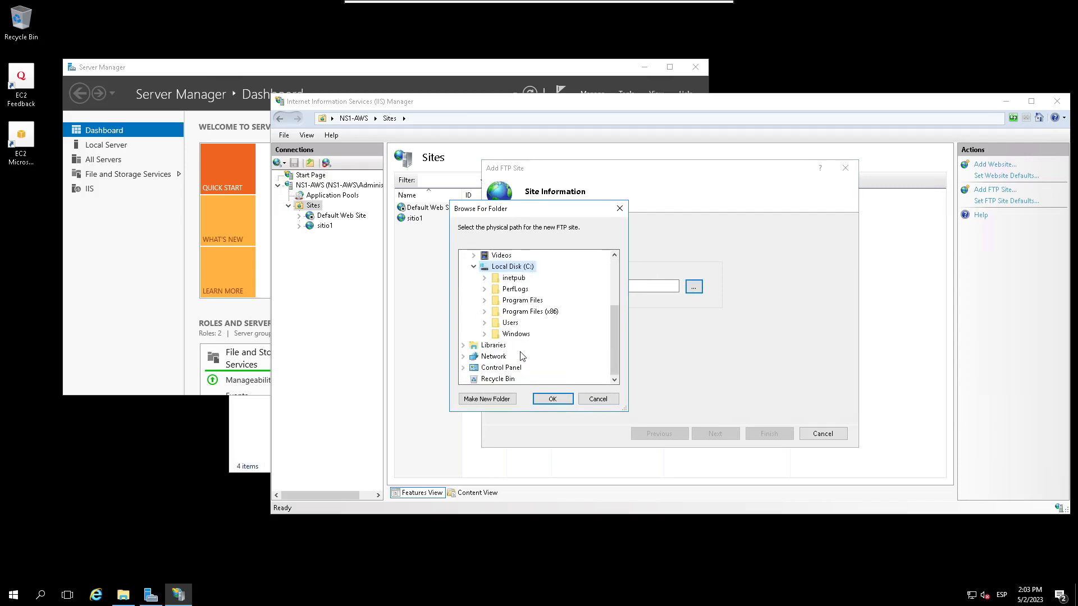
click(485, 278)
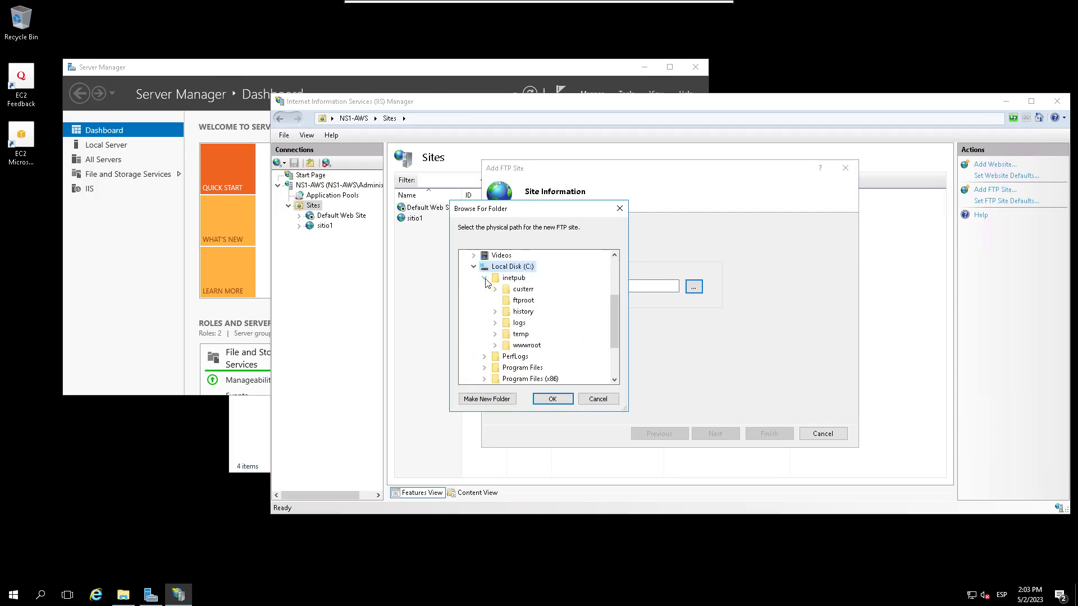
double_click(530, 345)
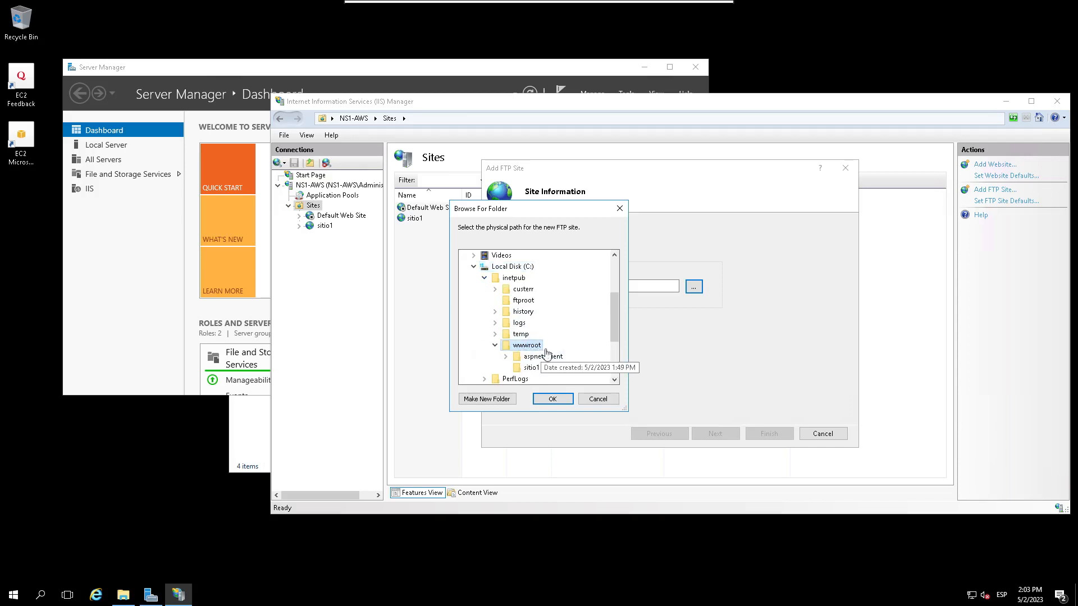
click(564, 399)
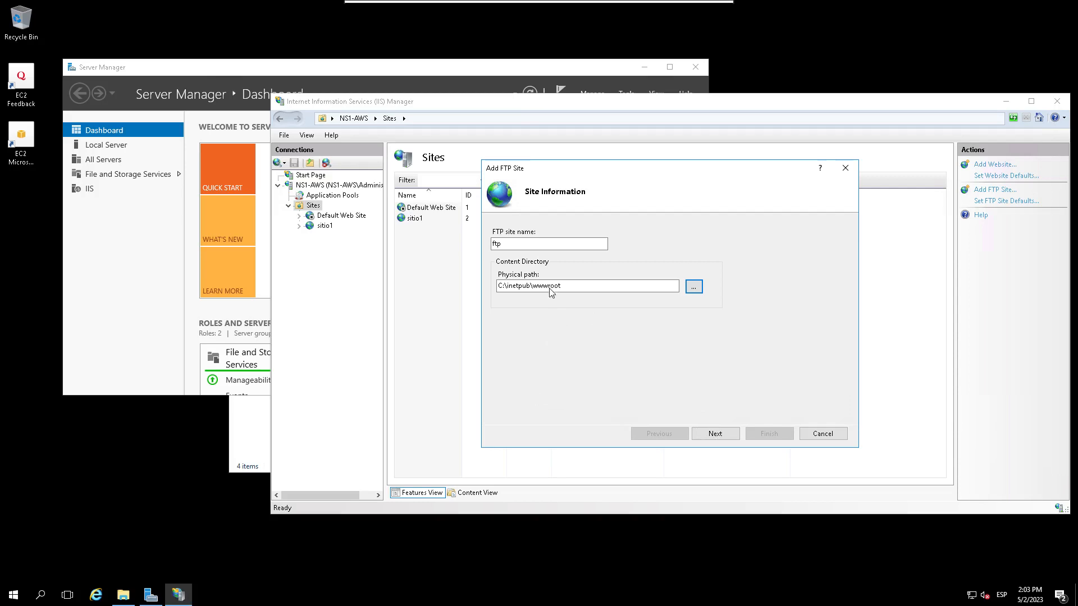
mouse_move(630, 5)
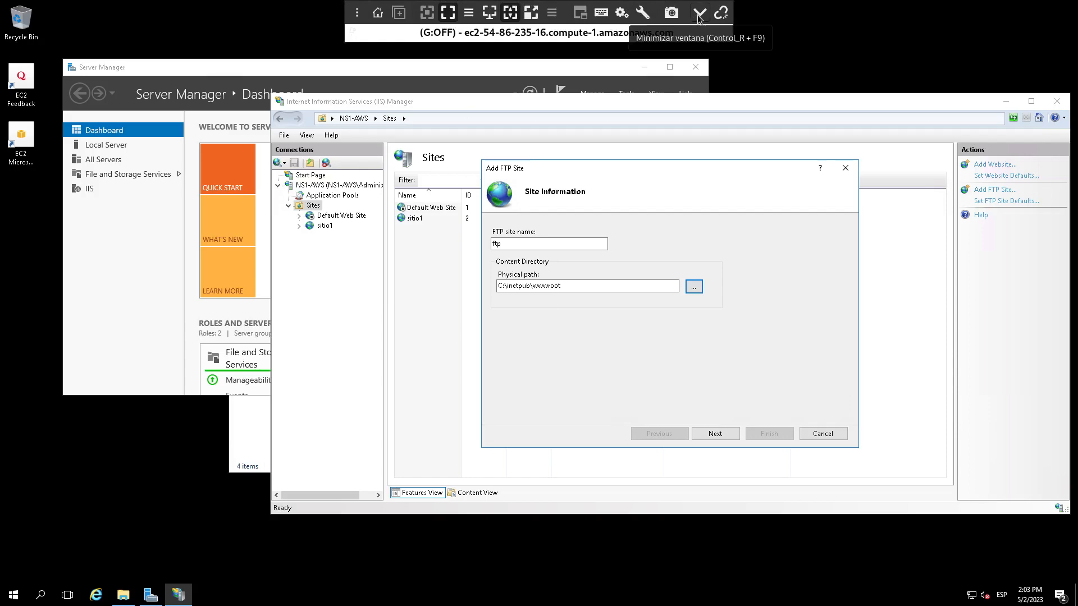
Step: Leave the host desktop and switch back to the Remmina Windows Server session
click(698, 14)
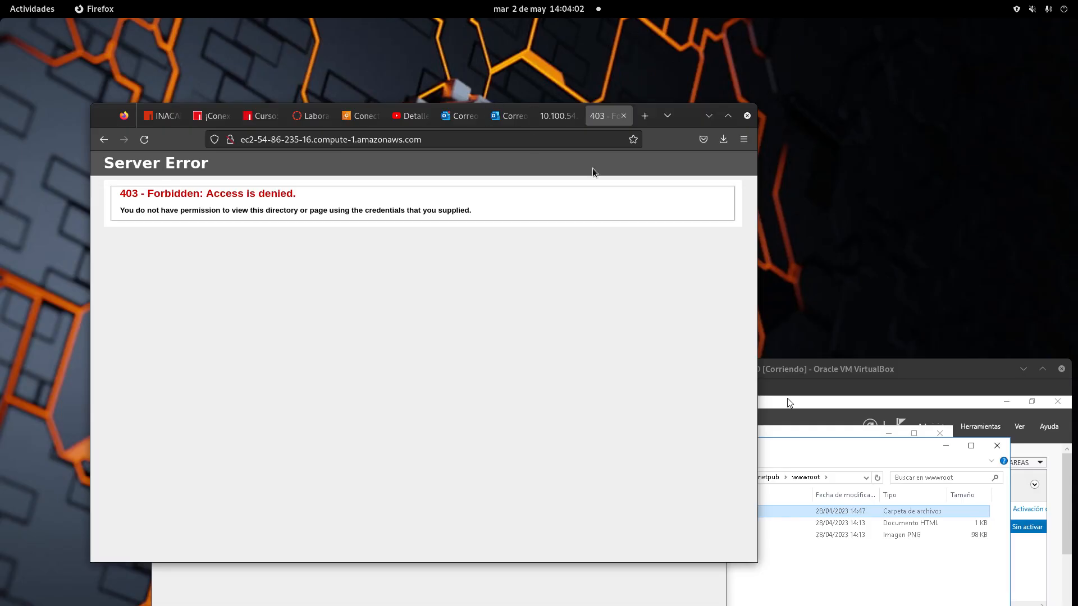
click(32, 8)
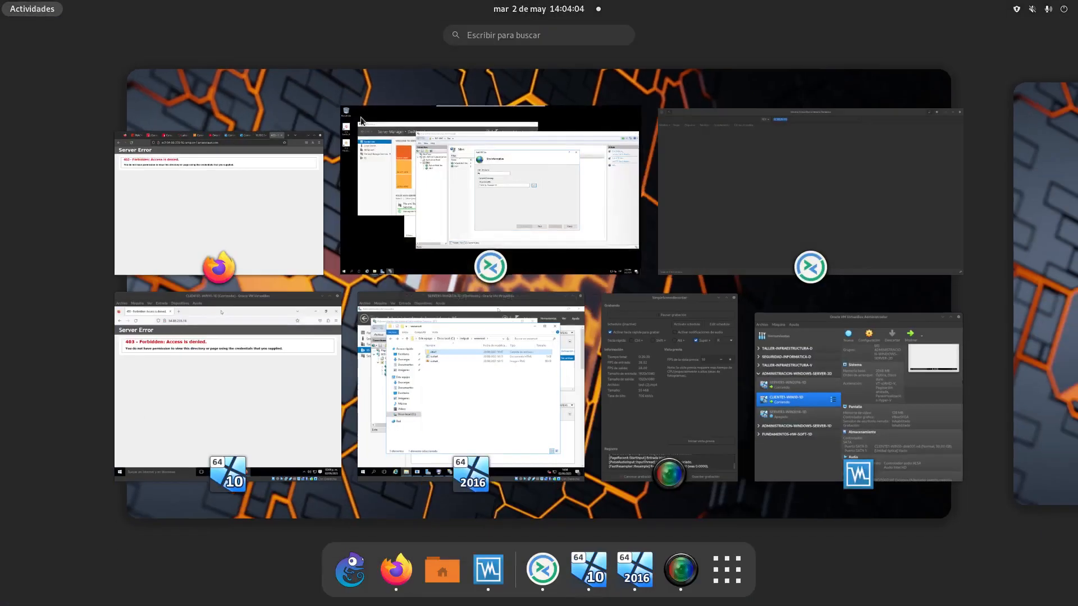
click(573, 204)
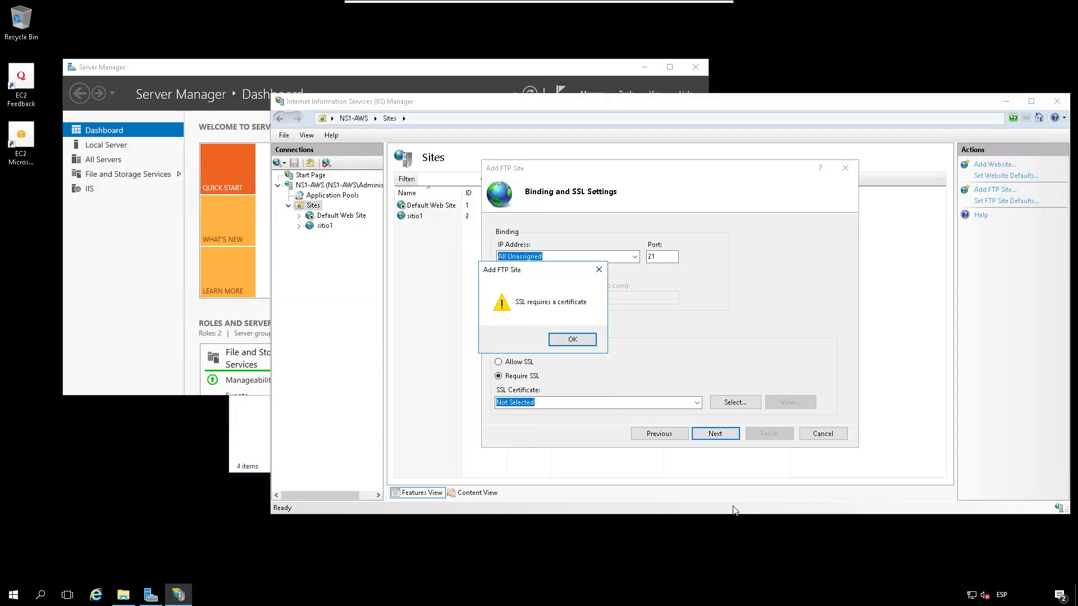
Step: Dismiss the SSL alert, bind to All Unassigned on port 21 with No SSL, and continue
click(590, 340)
click(654, 434)
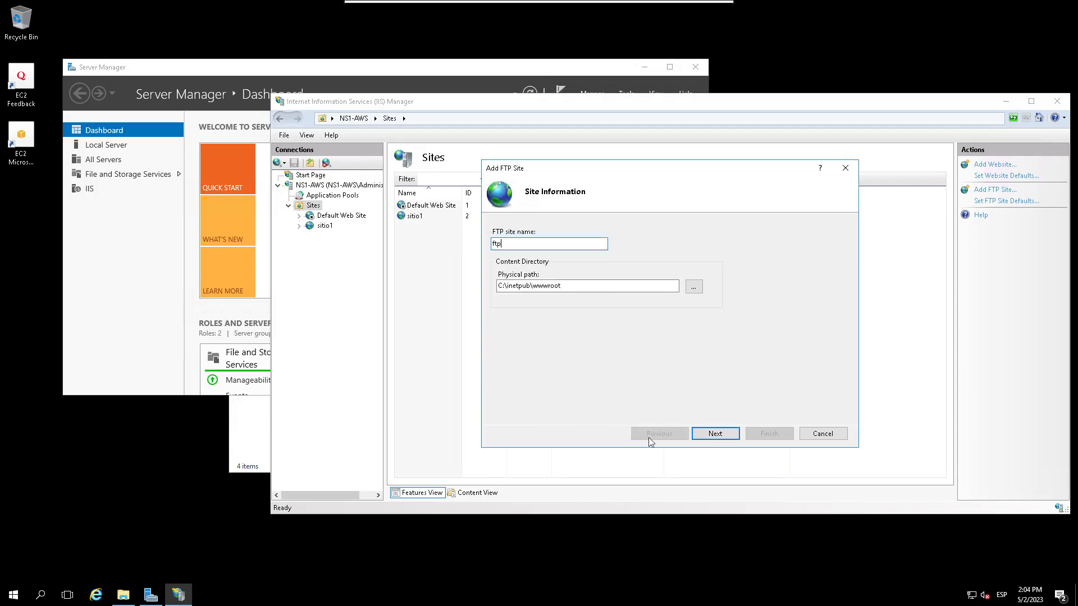
click(732, 433)
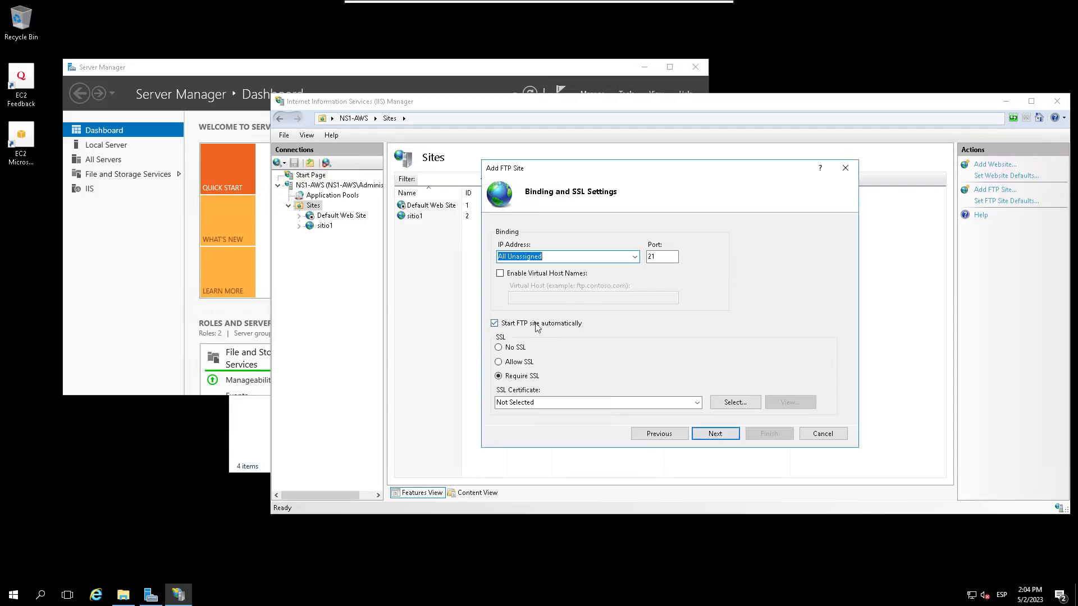
click(635, 258)
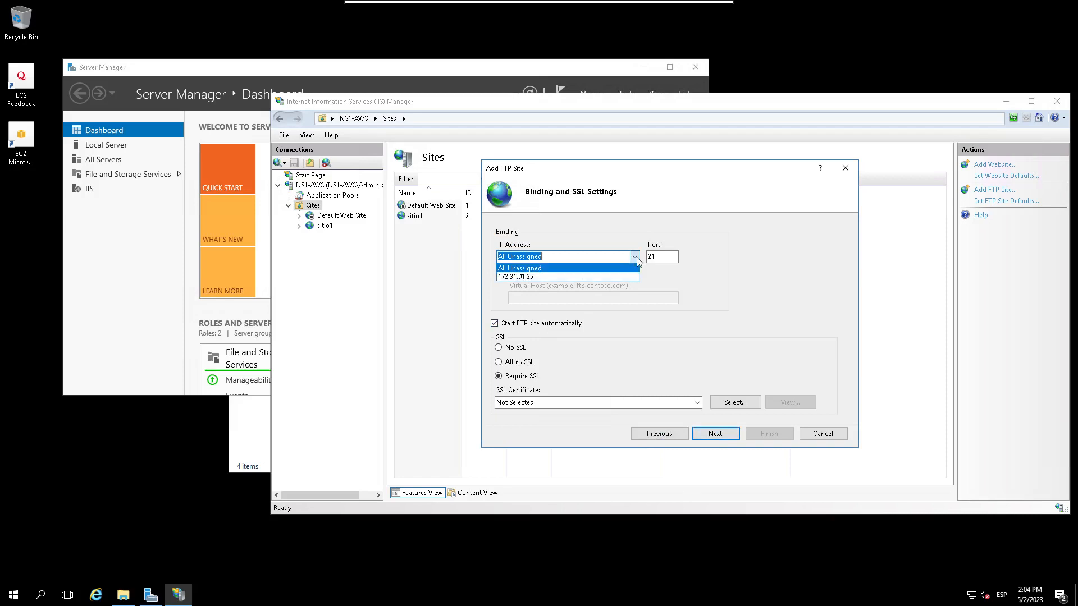
click(609, 269)
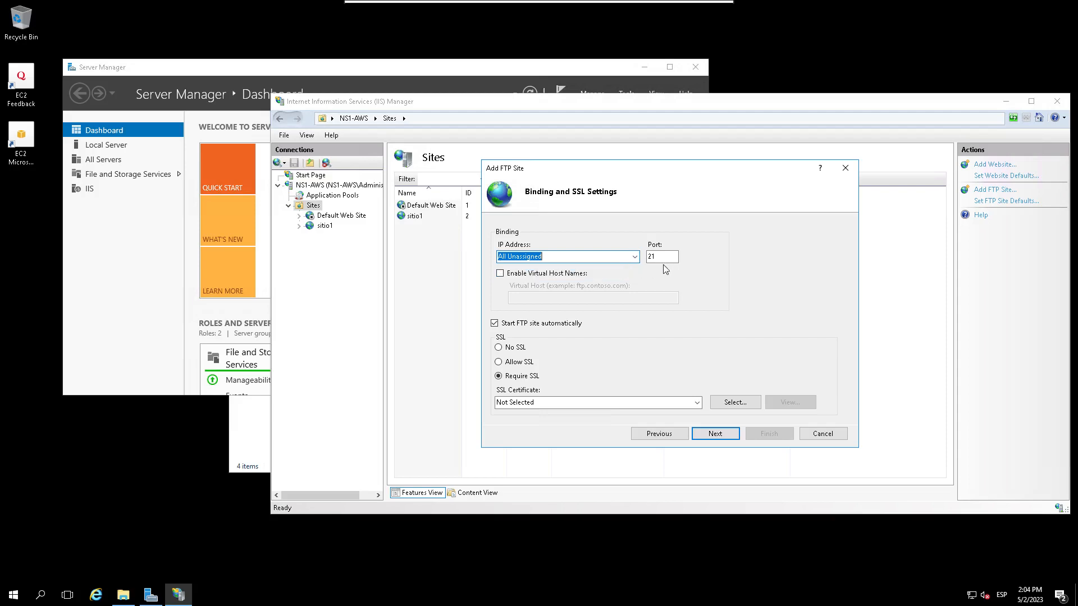
click(499, 348)
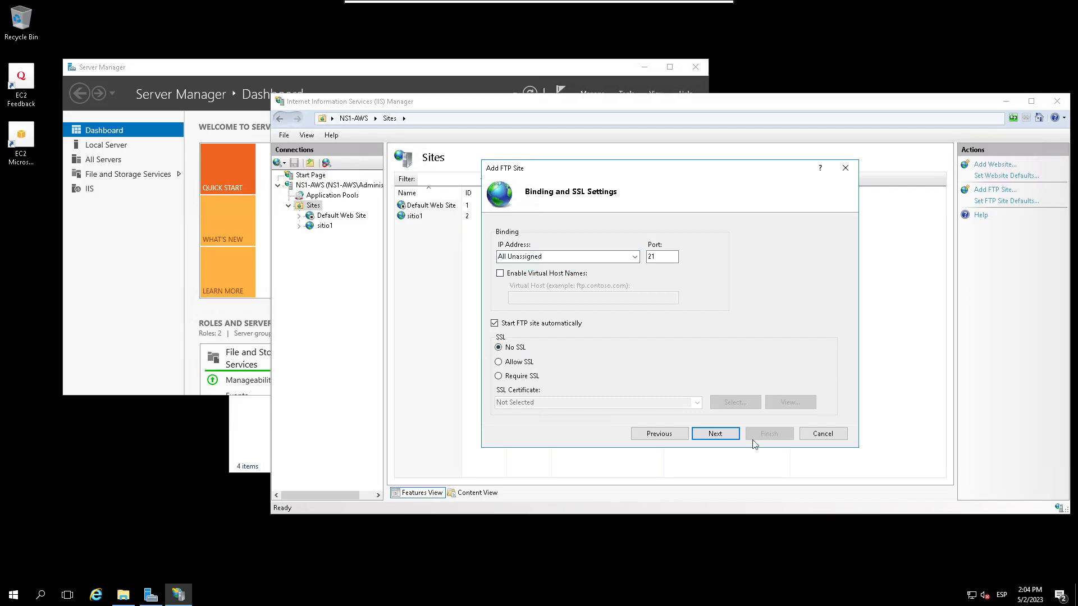
click(716, 433)
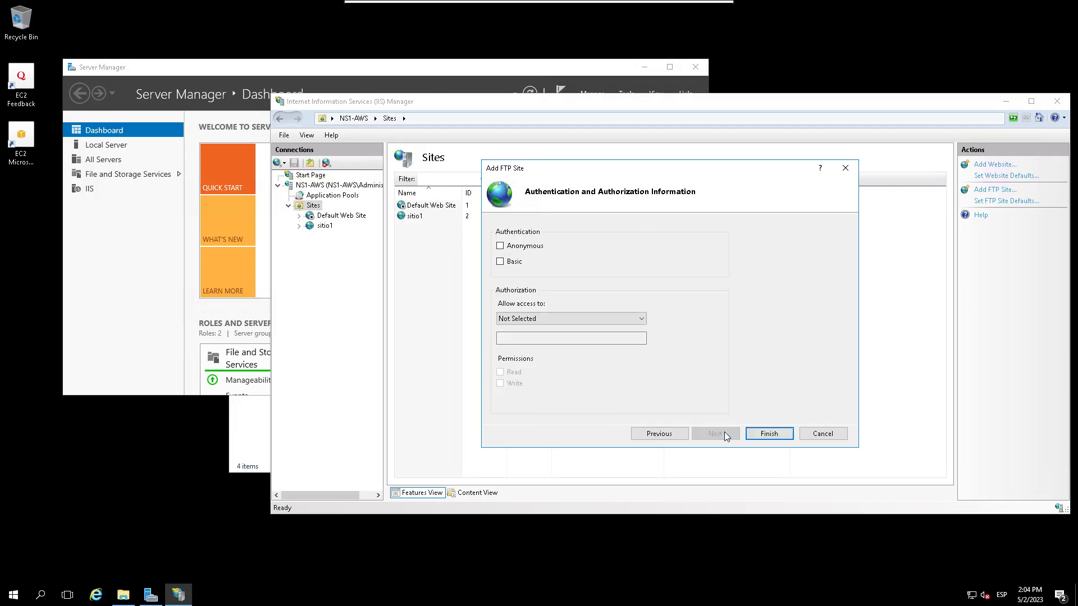
Step: Enable Basic authentication and allow access only to the specified user Administrator
click(510, 263)
click(537, 318)
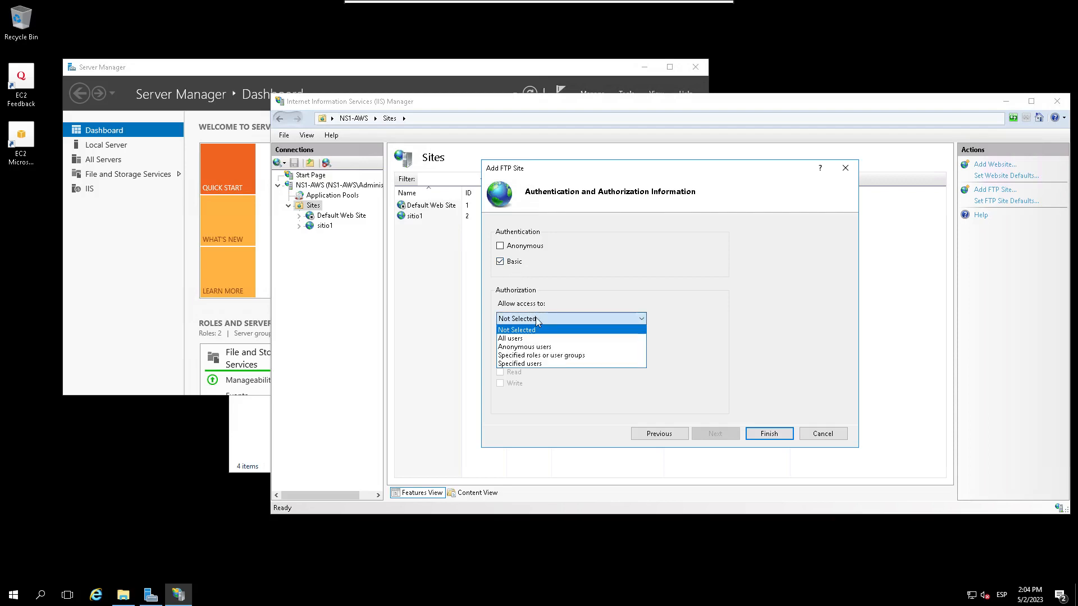
click(536, 364)
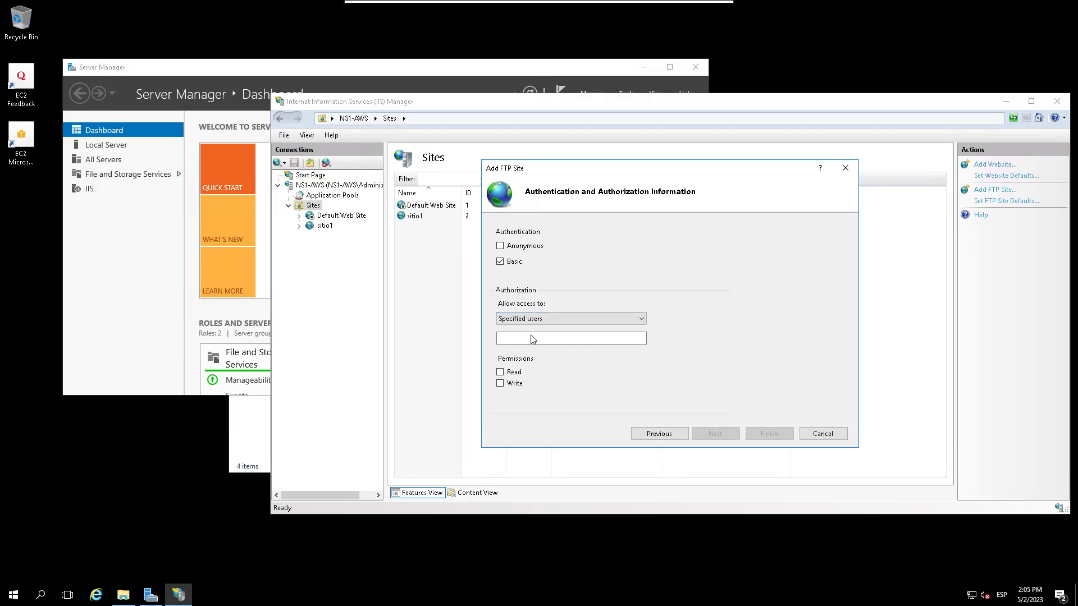
click(532, 339)
text(Administrator)
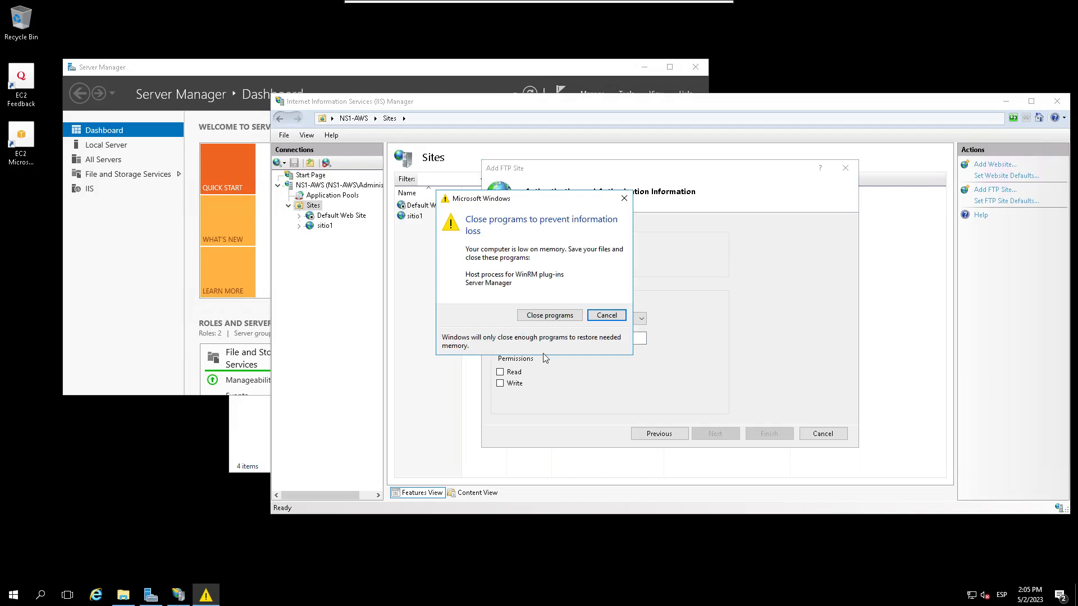
Step: Dismiss the low-memory warning, grant Read and Write permissions, and finish the ftp site
click(606, 315)
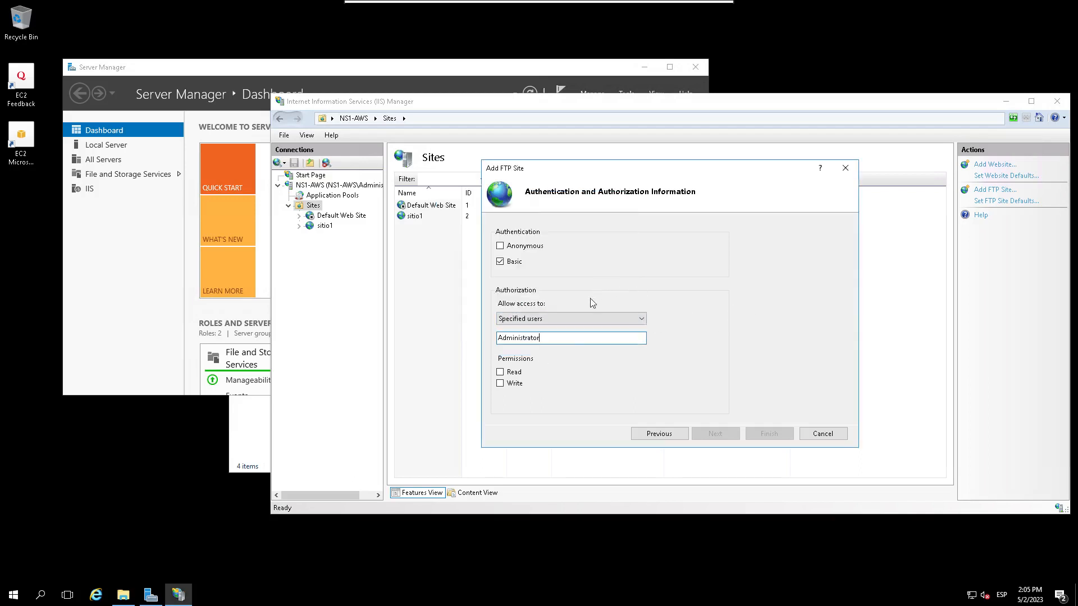
click(504, 372)
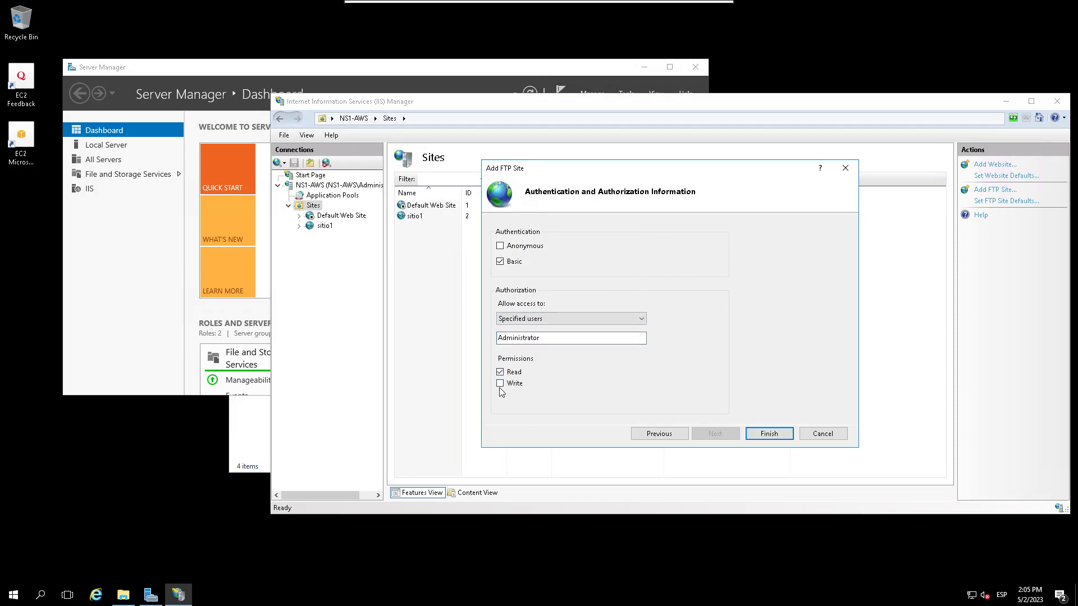
click(500, 384)
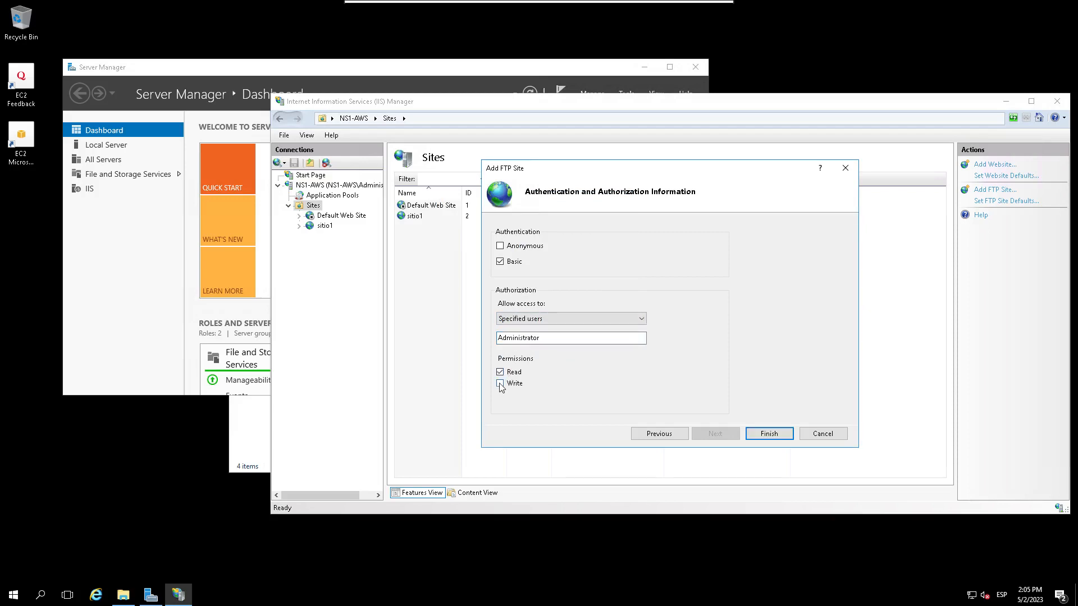
click(544, 339)
click(547, 339)
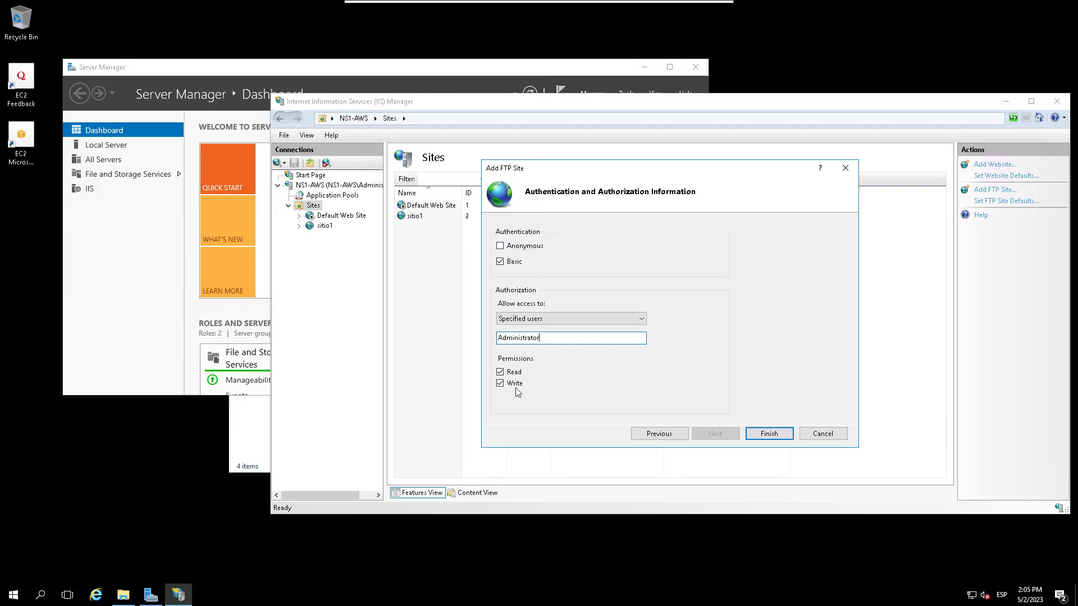
click(768, 436)
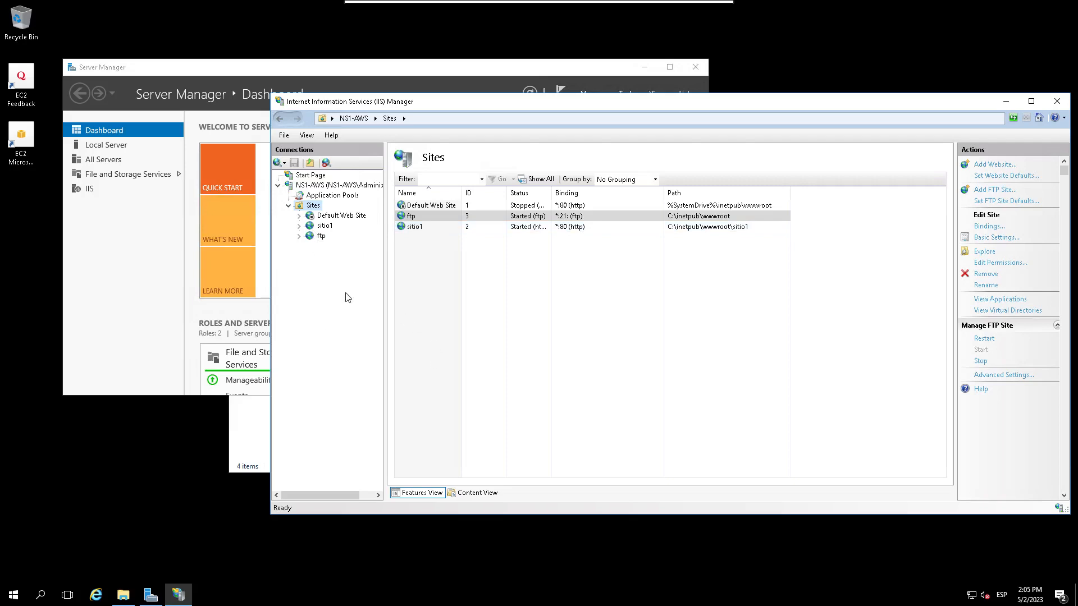
Step: Search 'ser' on the server and open the Services console
click(43, 597)
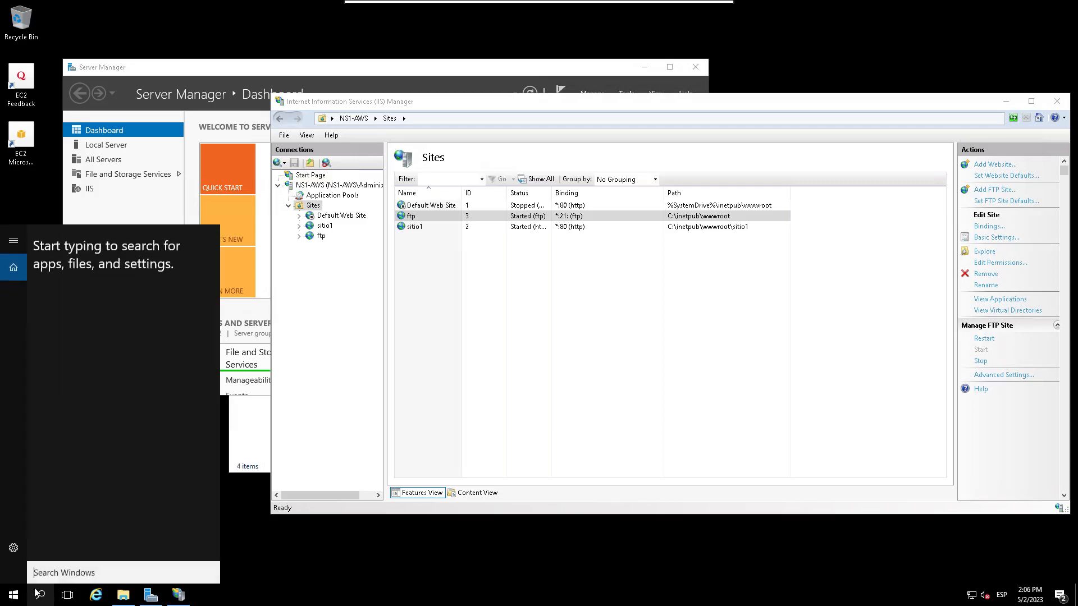
text(ser)
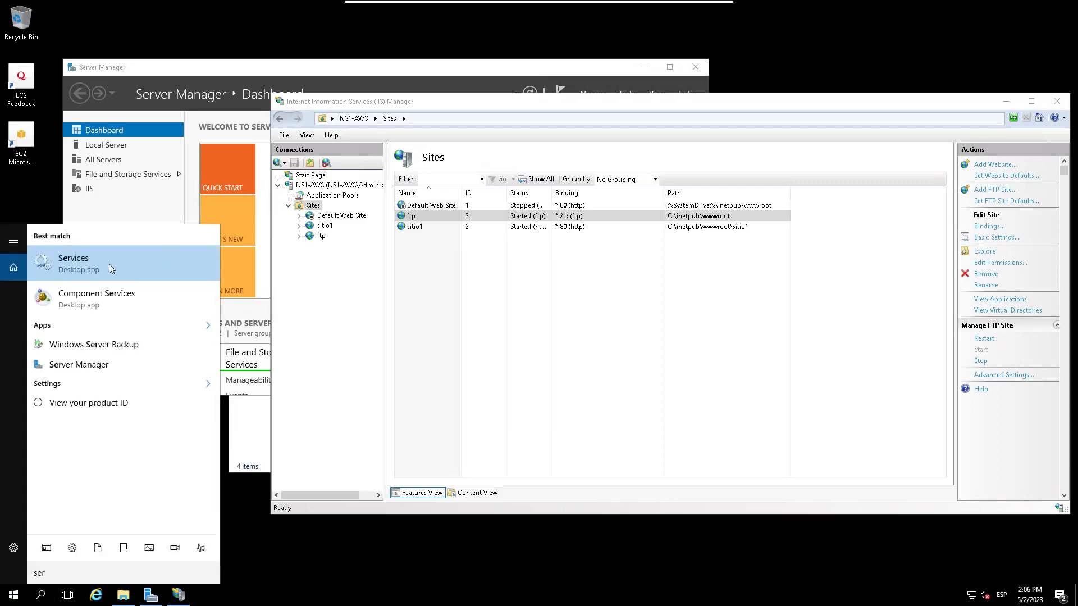
click(109, 264)
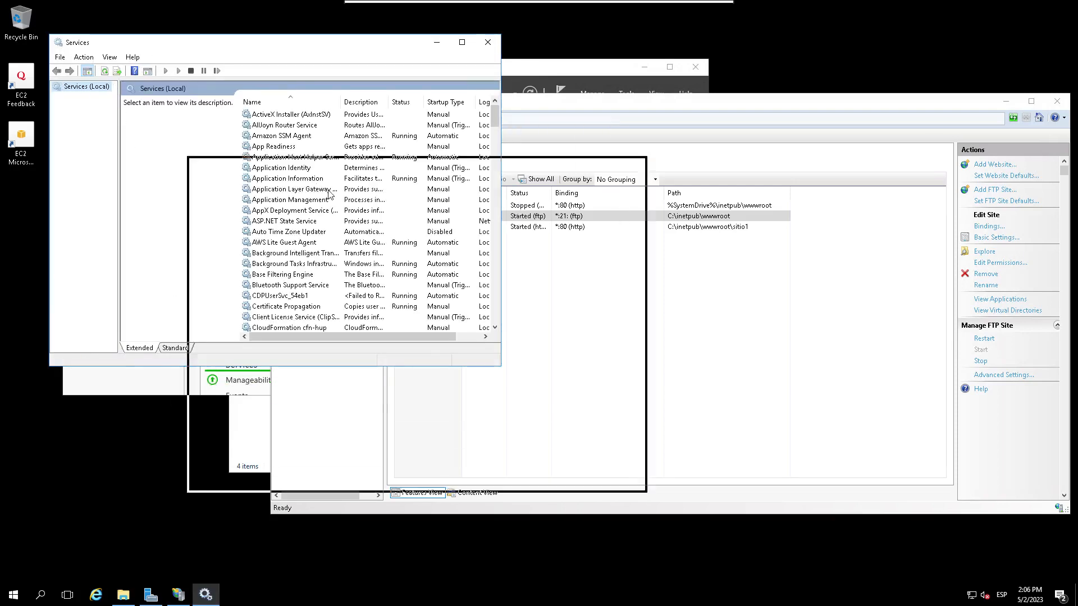
Step: Scroll the services list down to Microsoft FTP Service, shown running with Automatic startup
click(473, 379)
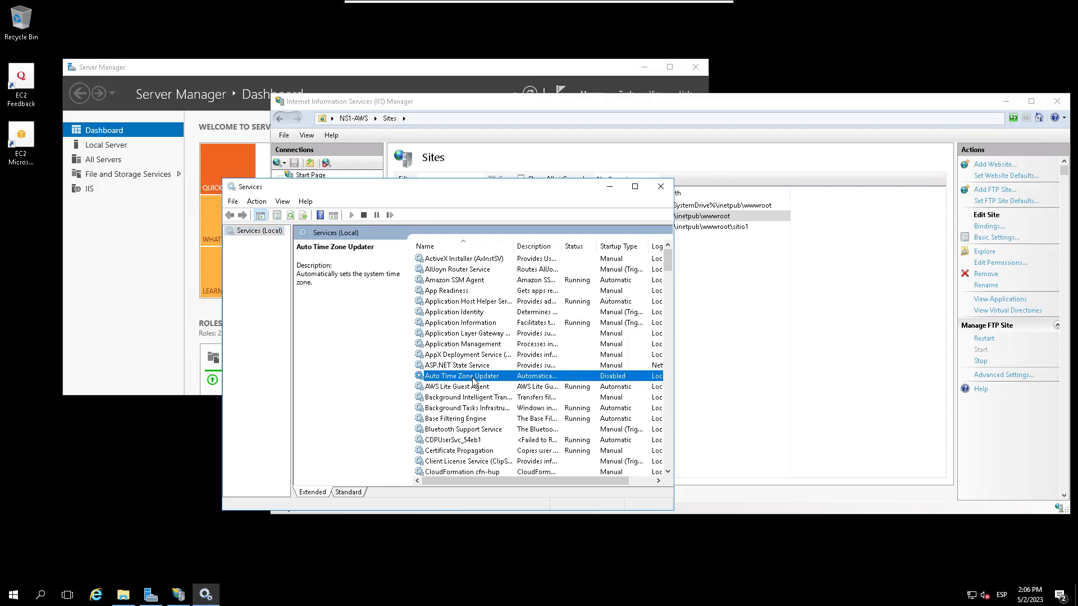
scroll(474, 380, down, 4)
scroll(473, 380, down, 20)
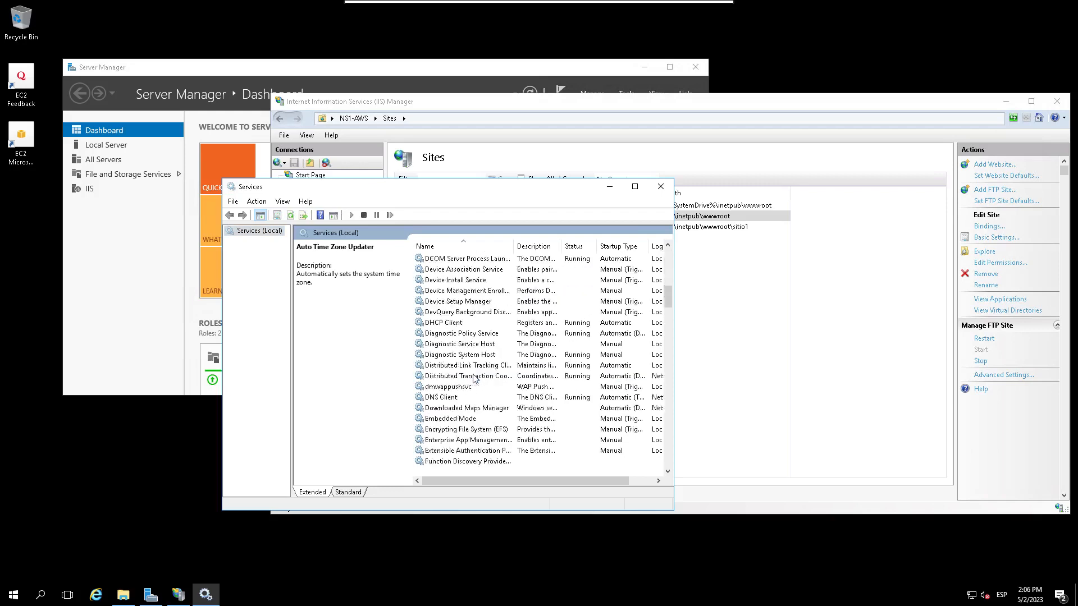
scroll(473, 378, down, 11)
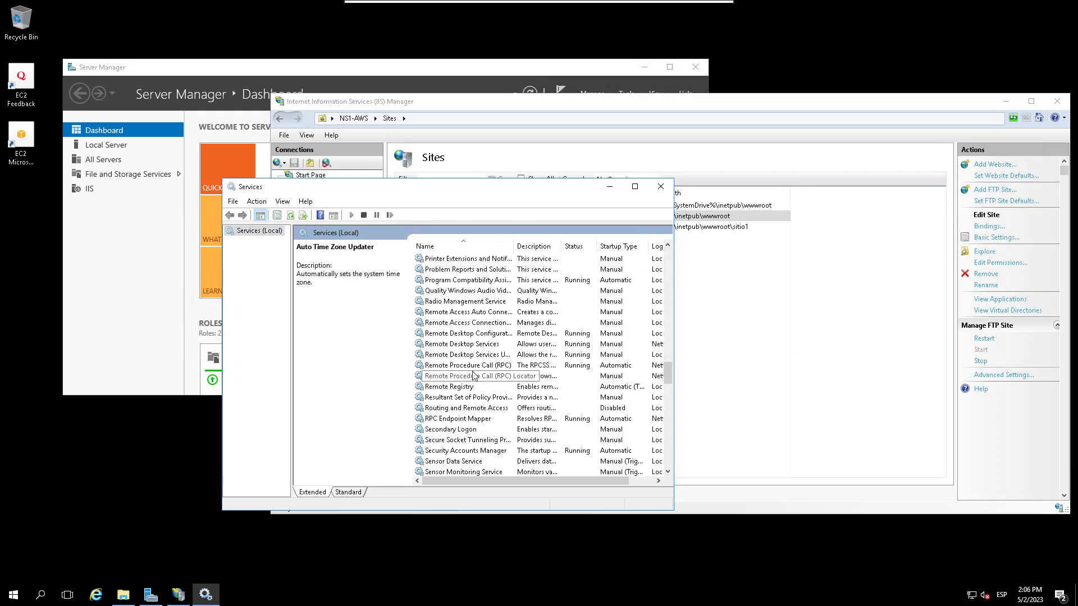
scroll(473, 376, down, 4)
scroll(473, 376, down, 4)
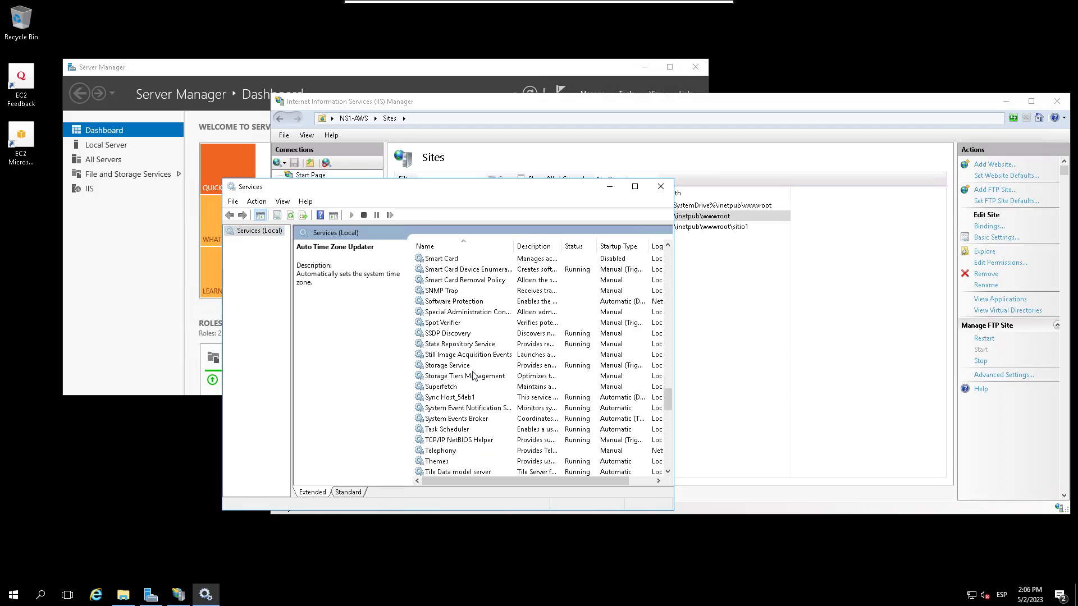
scroll(473, 376, down, 5)
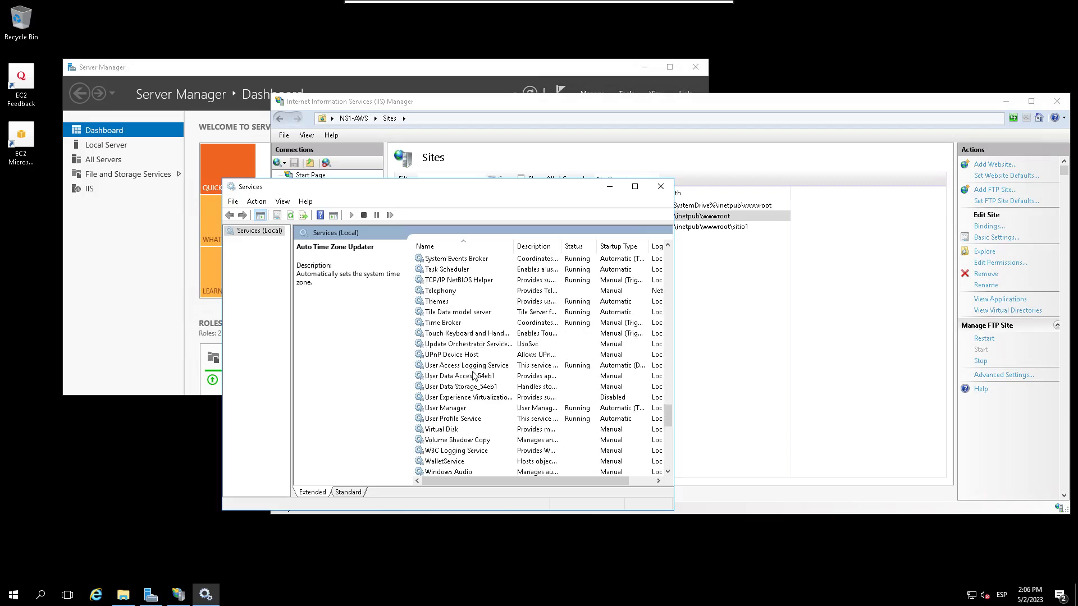
scroll(474, 376, down, 13)
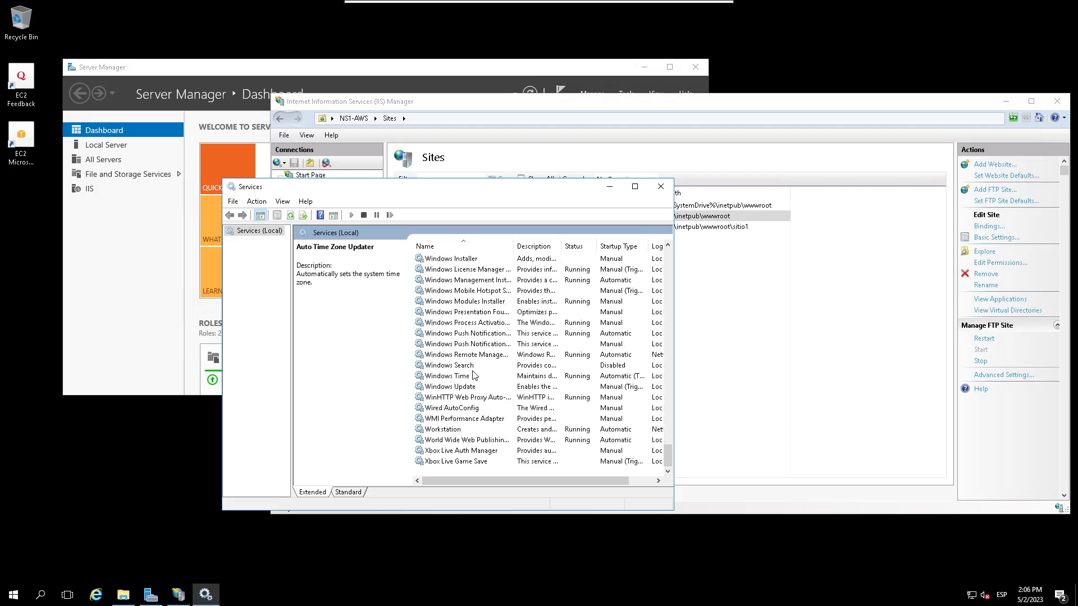
drag(668, 456, 686, 241)
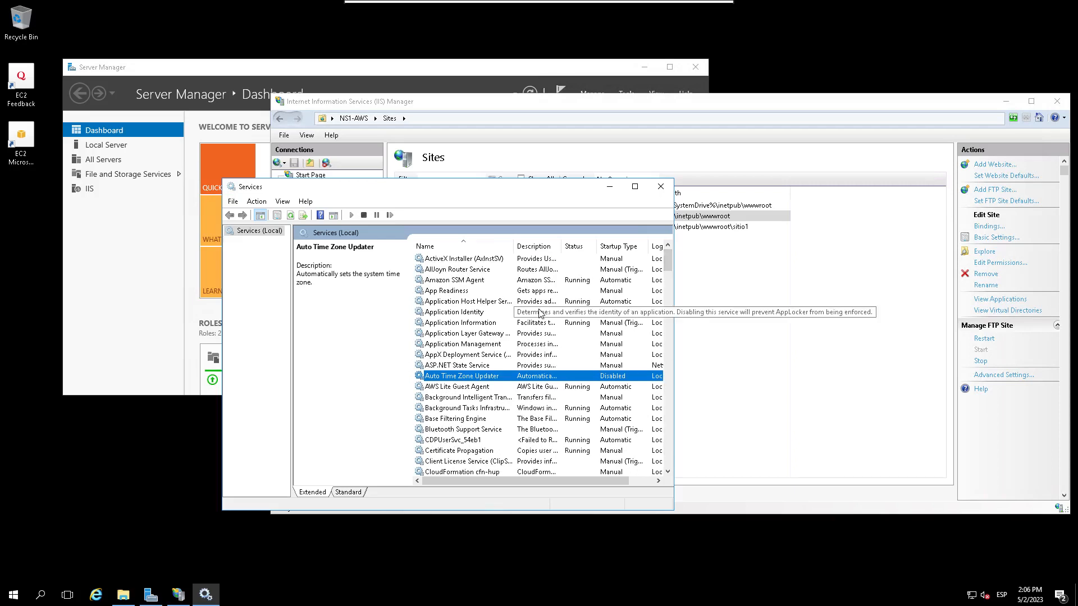
scroll(537, 351, down, 2)
scroll(537, 351, down, 8)
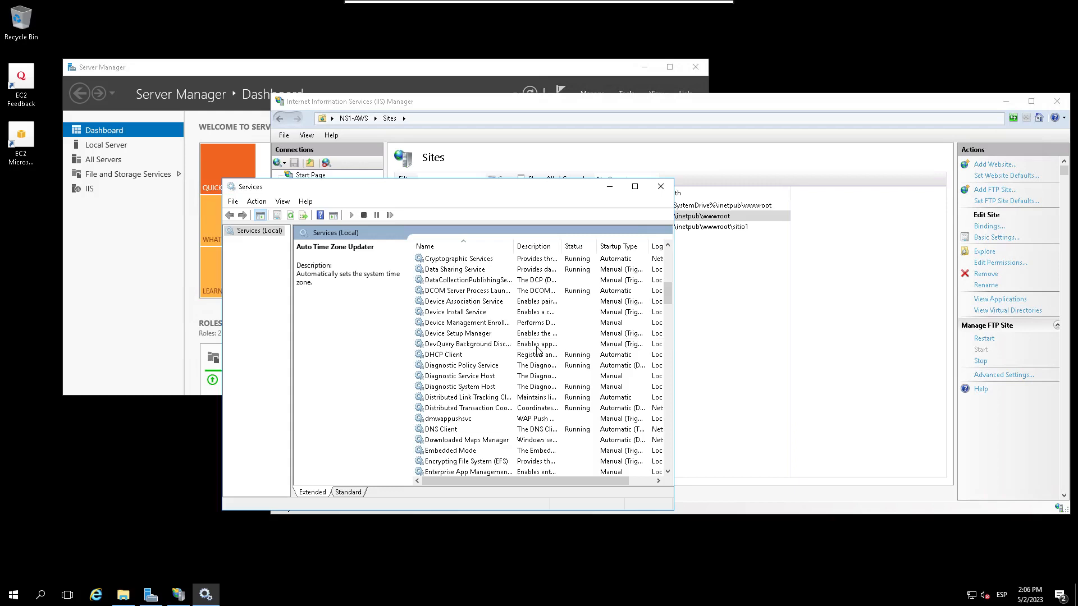
scroll(538, 351, down, 1)
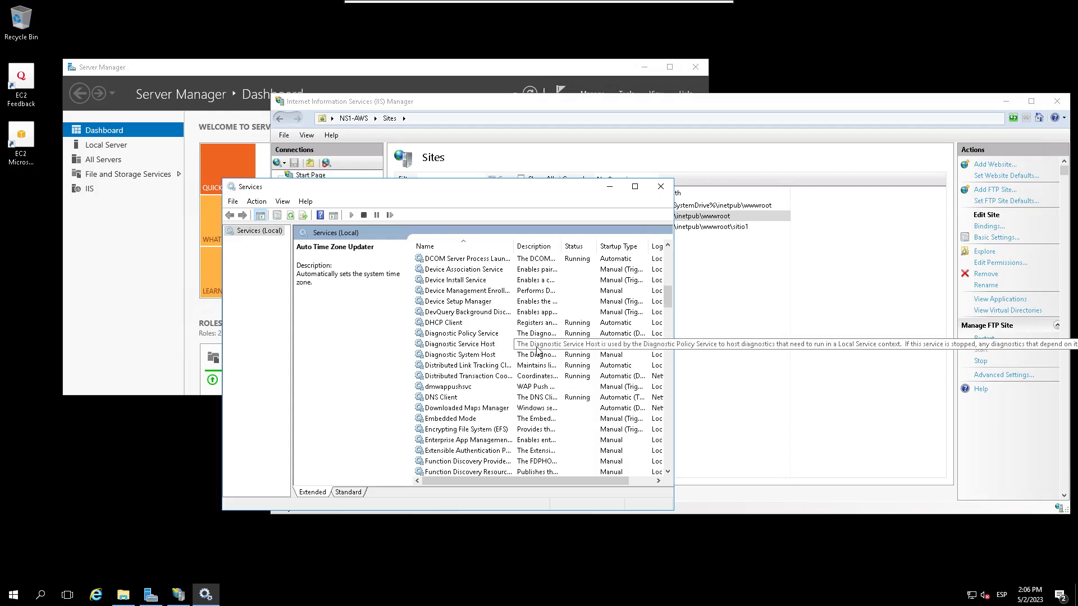
scroll(537, 351, down, 3)
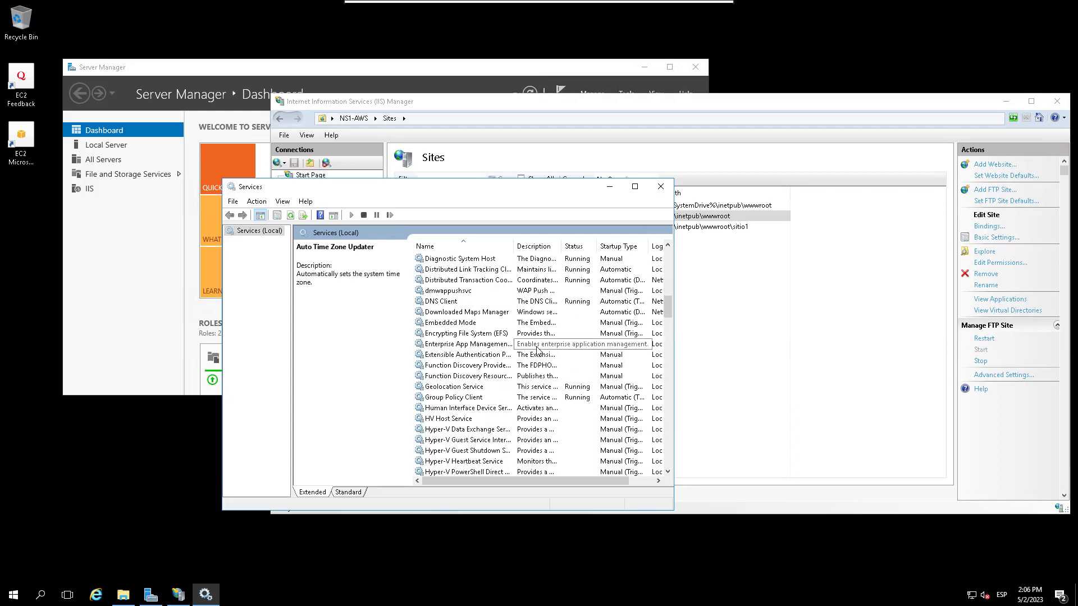
scroll(537, 351, down, 3)
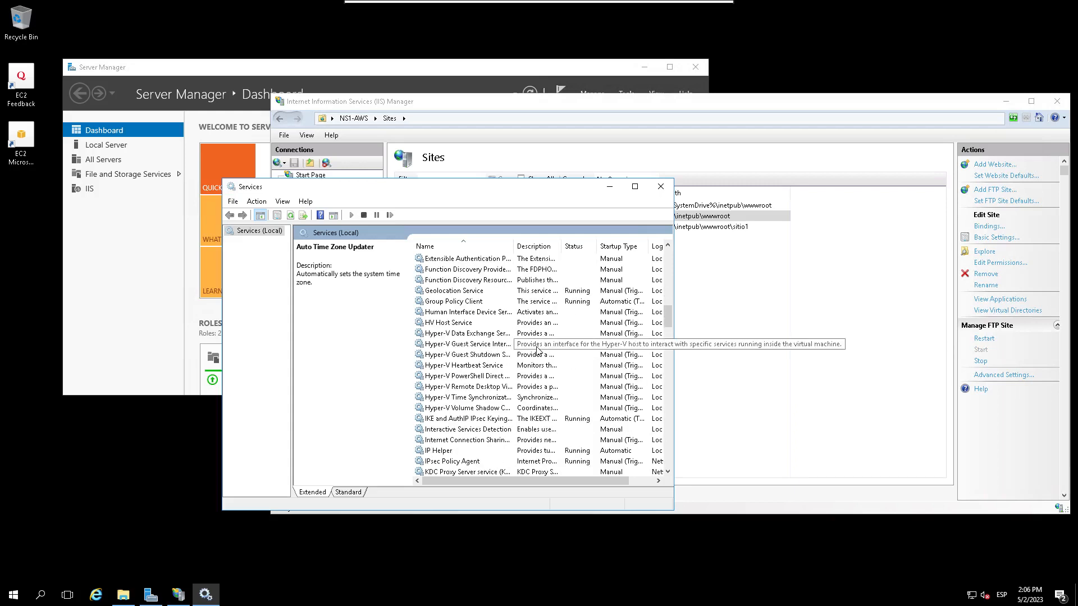
scroll(537, 351, down, 2)
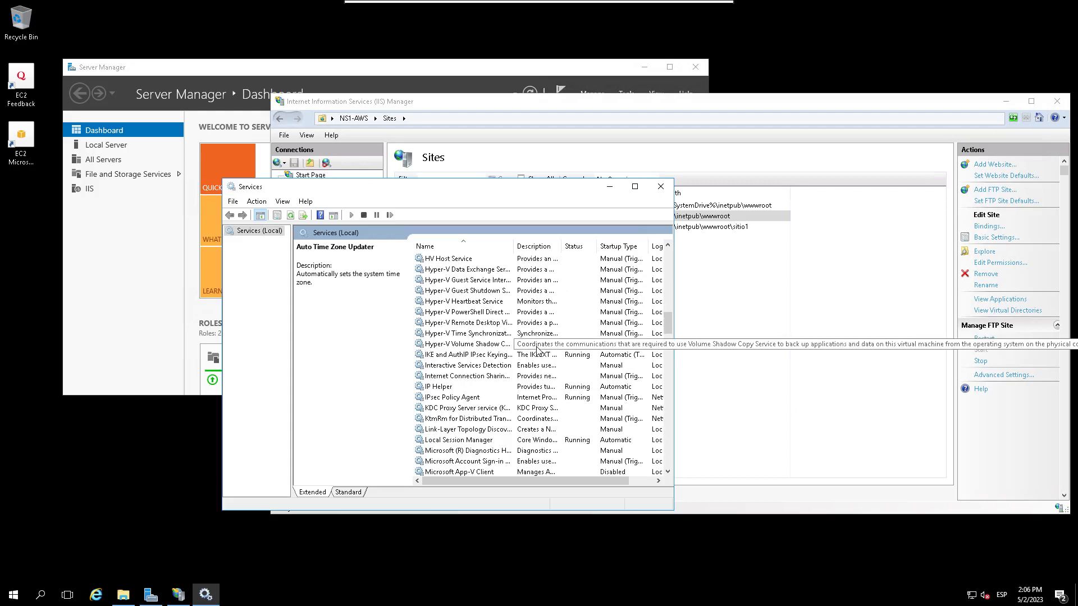
scroll(538, 351, down, 3)
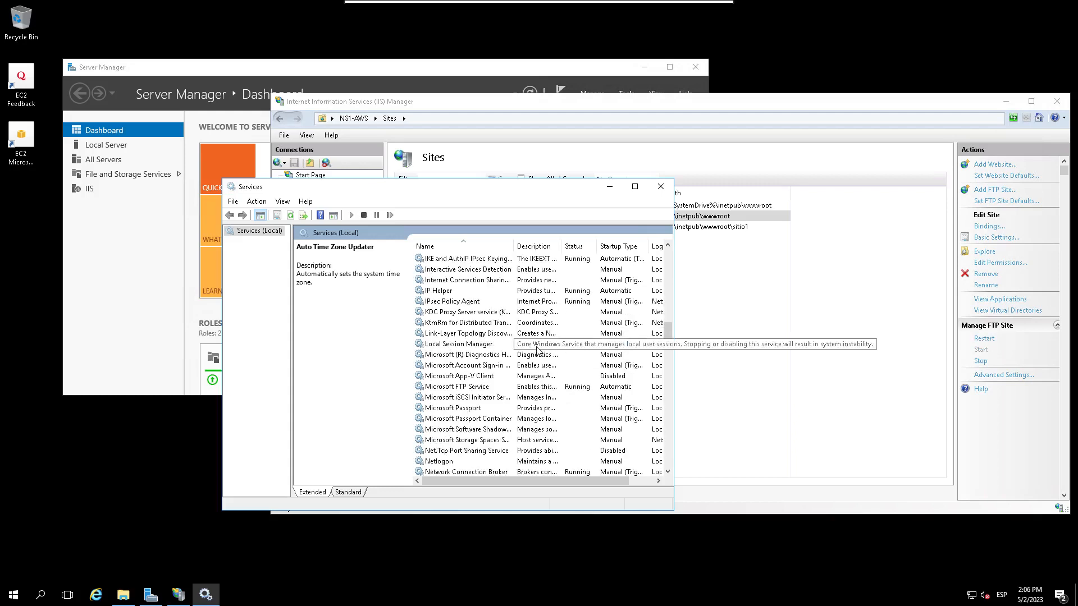
Step: Confirm in its Properties that Microsoft FTP Service is running and automatic, then close the Services console
click(465, 387)
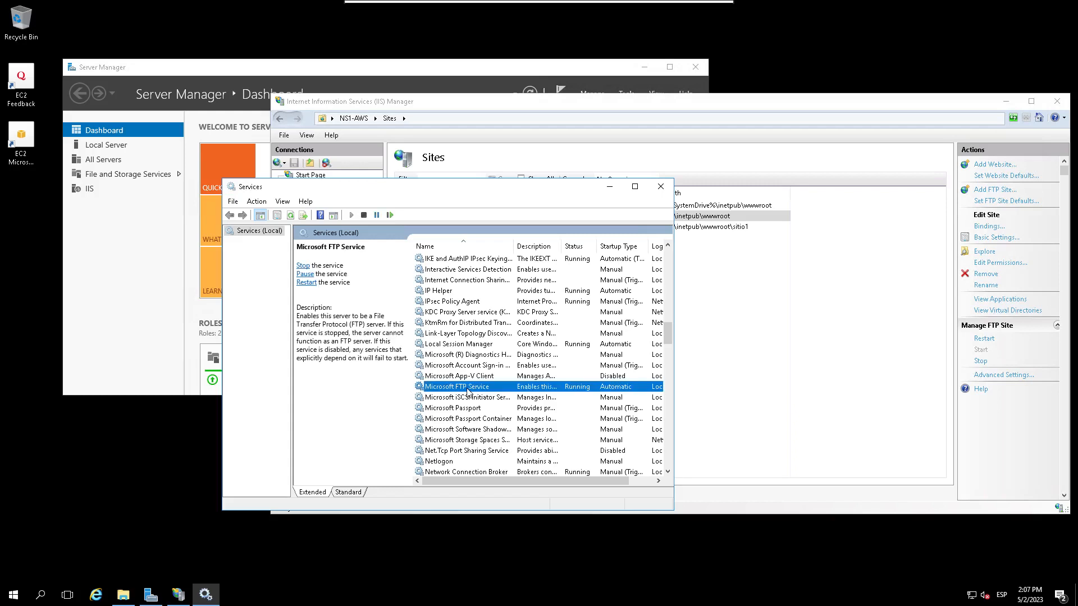
right_click(468, 392)
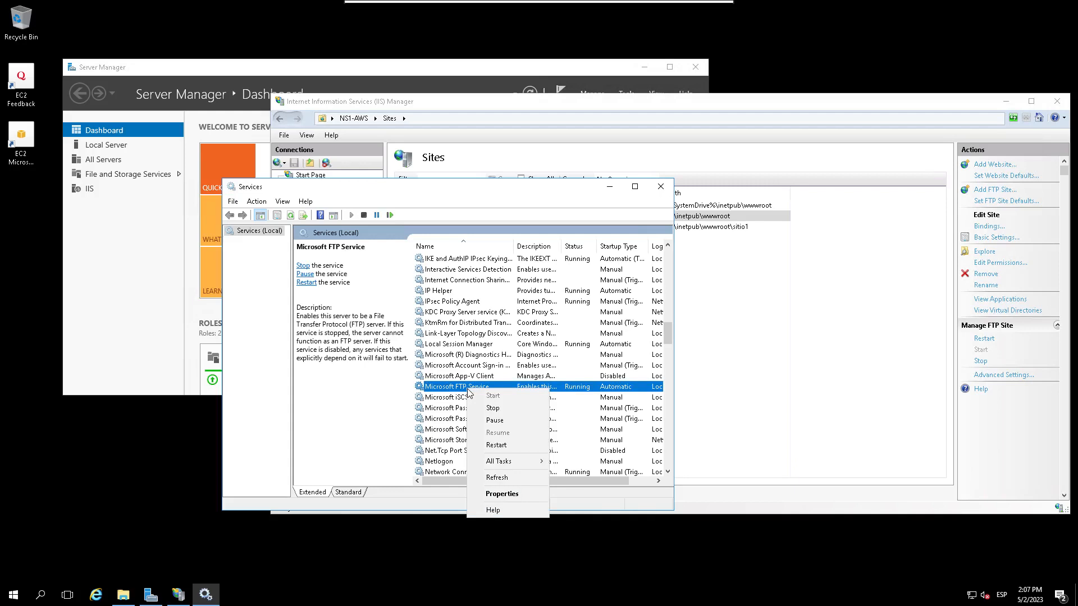
click(504, 494)
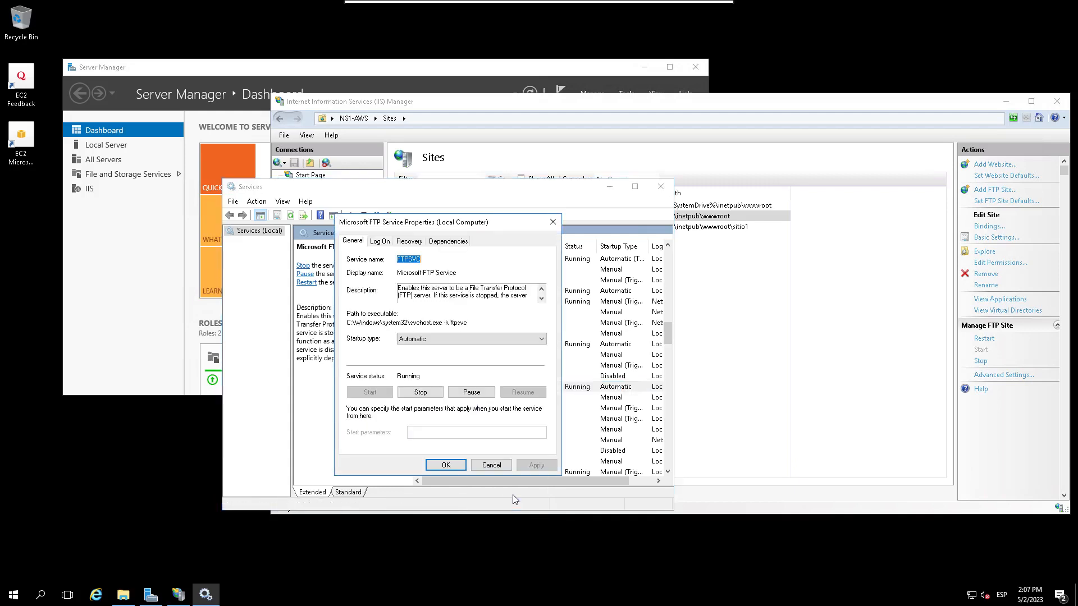
click(453, 466)
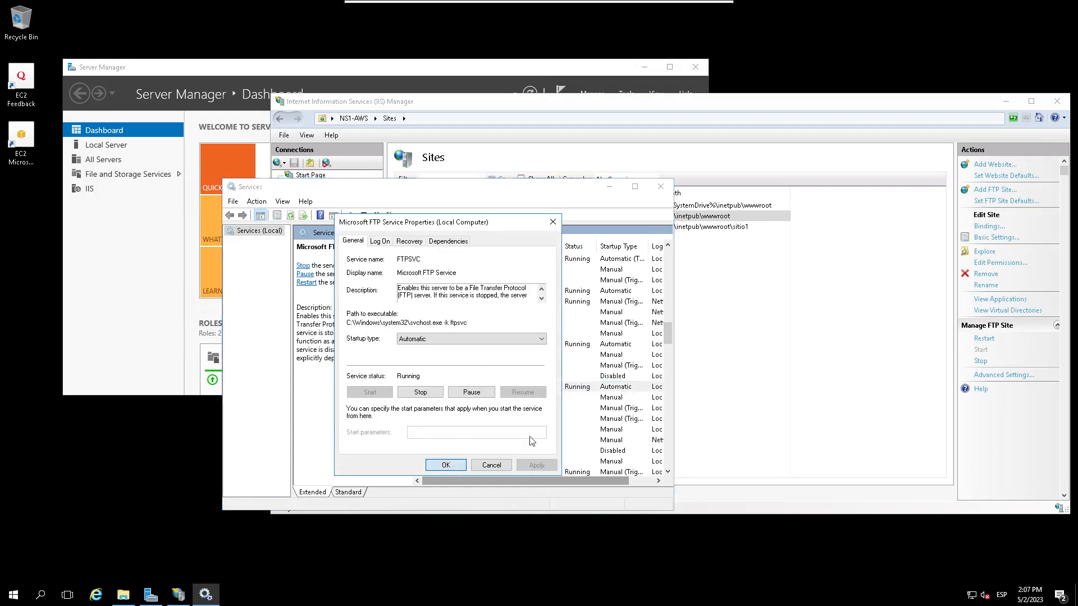
click(661, 188)
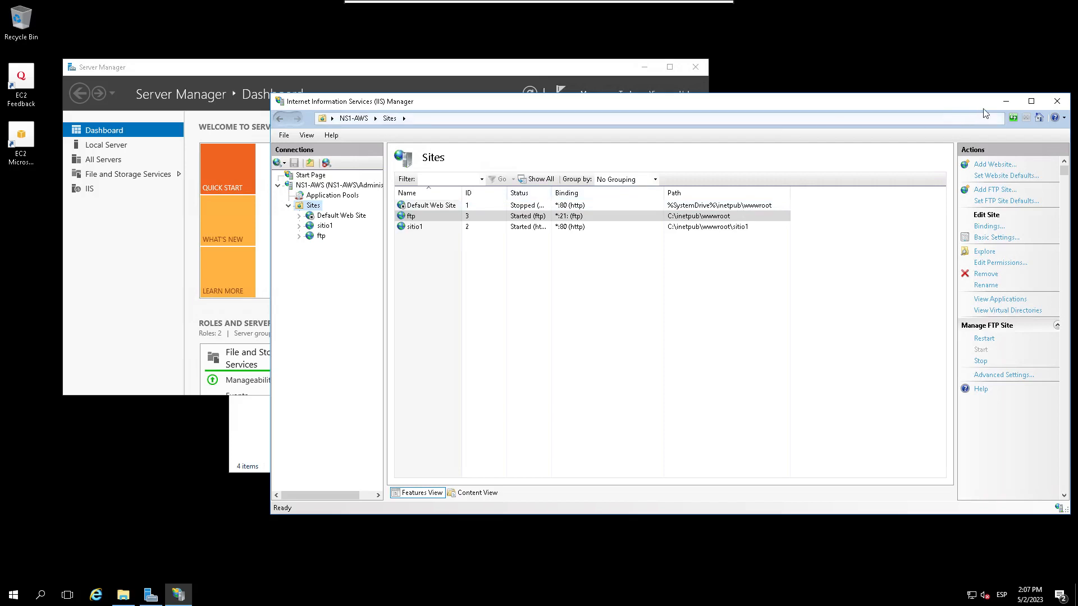
Step: Minimize Remmina and rearrange the server and client VM windows, bringing the client VM forward
click(699, 12)
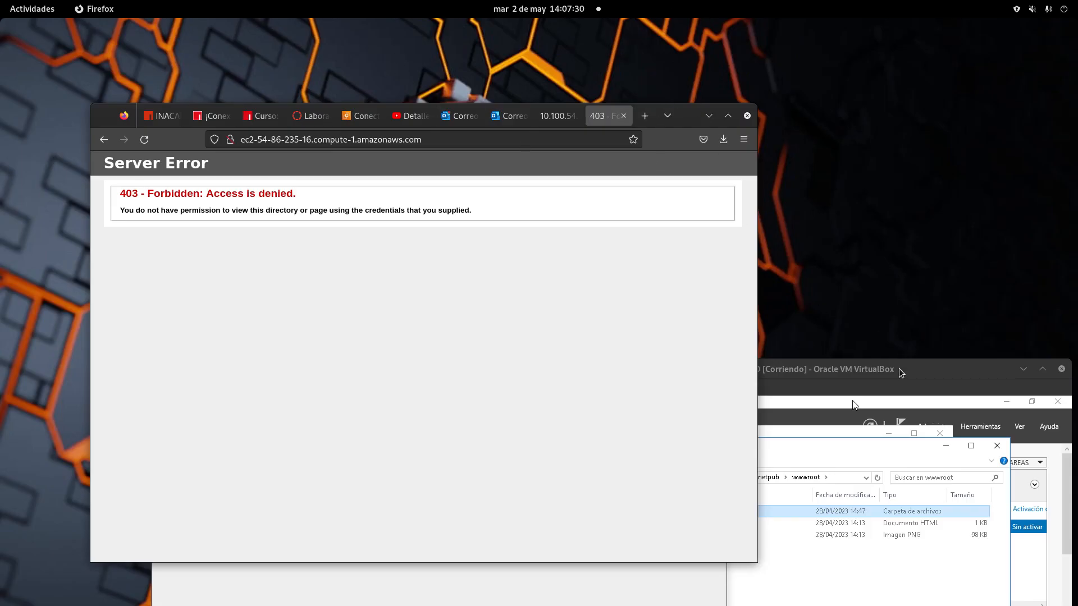
drag(898, 369, 472, 357)
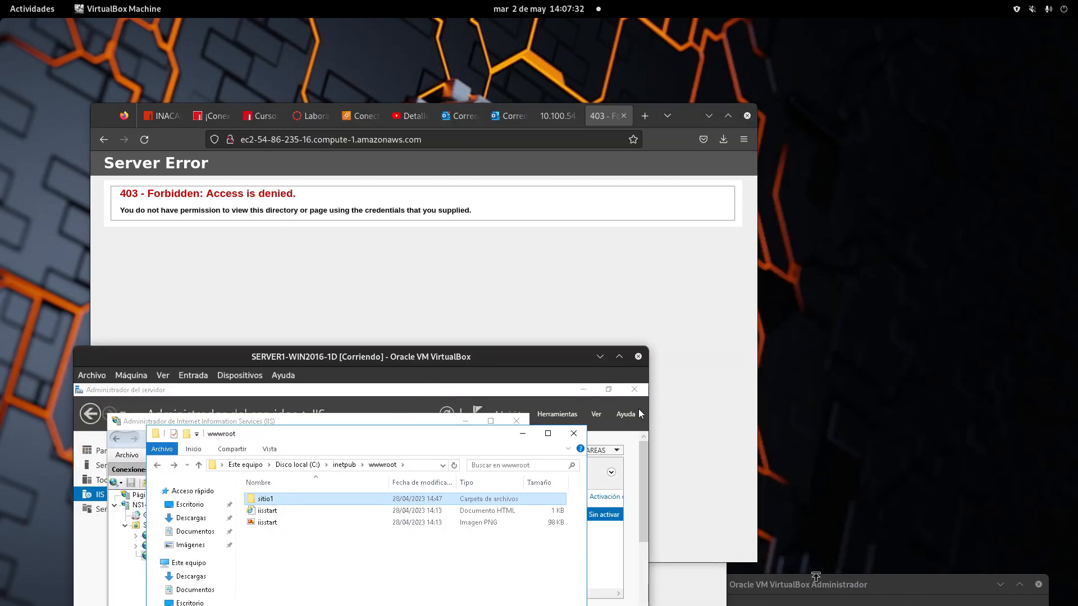
click(32, 8)
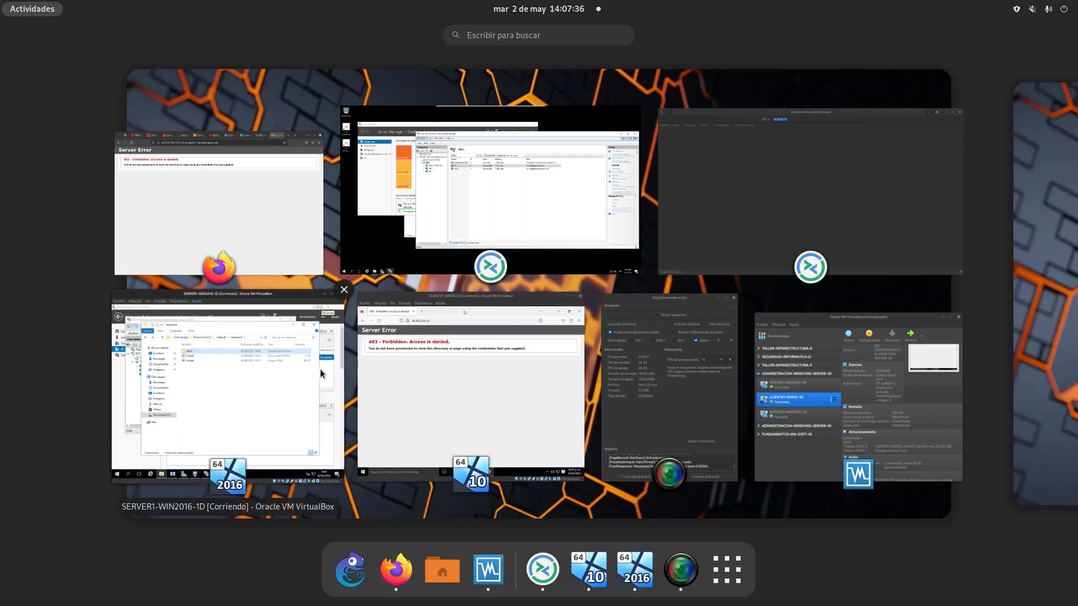
click(304, 389)
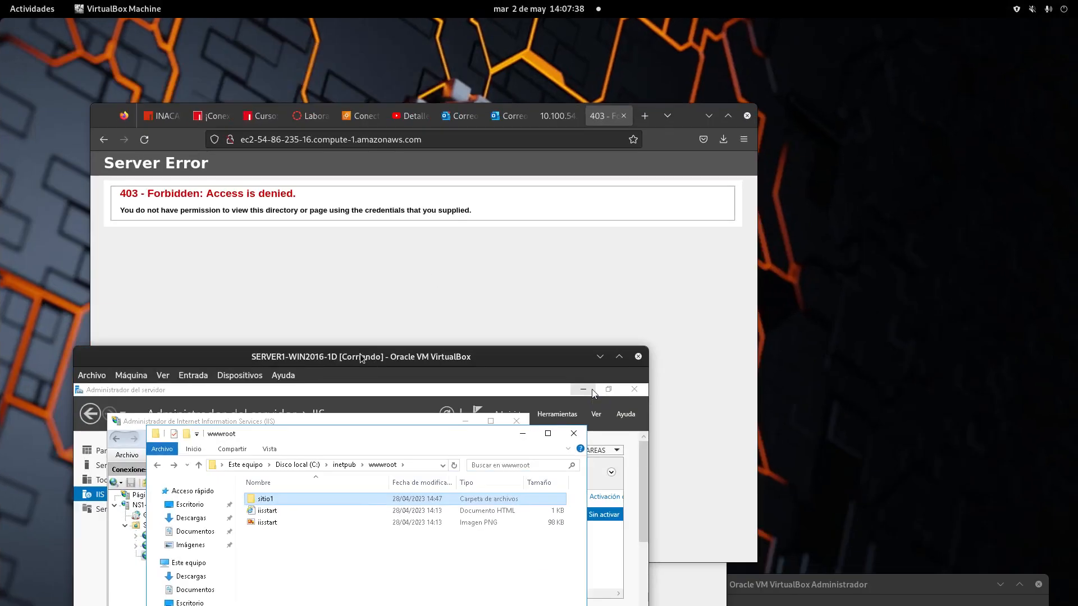
drag(362, 357, 197, 454)
click(33, 11)
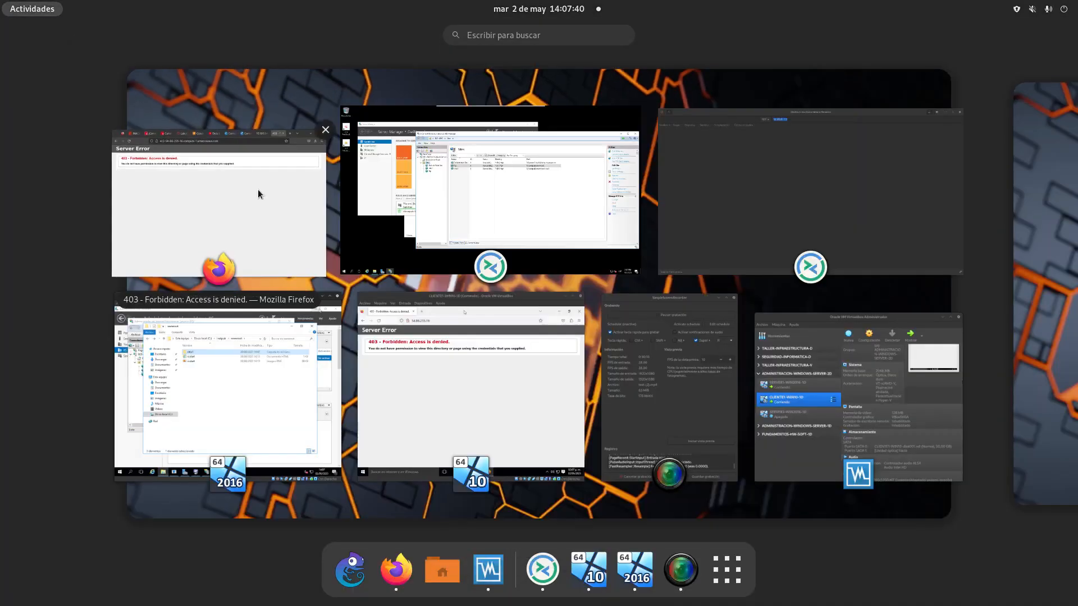
click(470, 388)
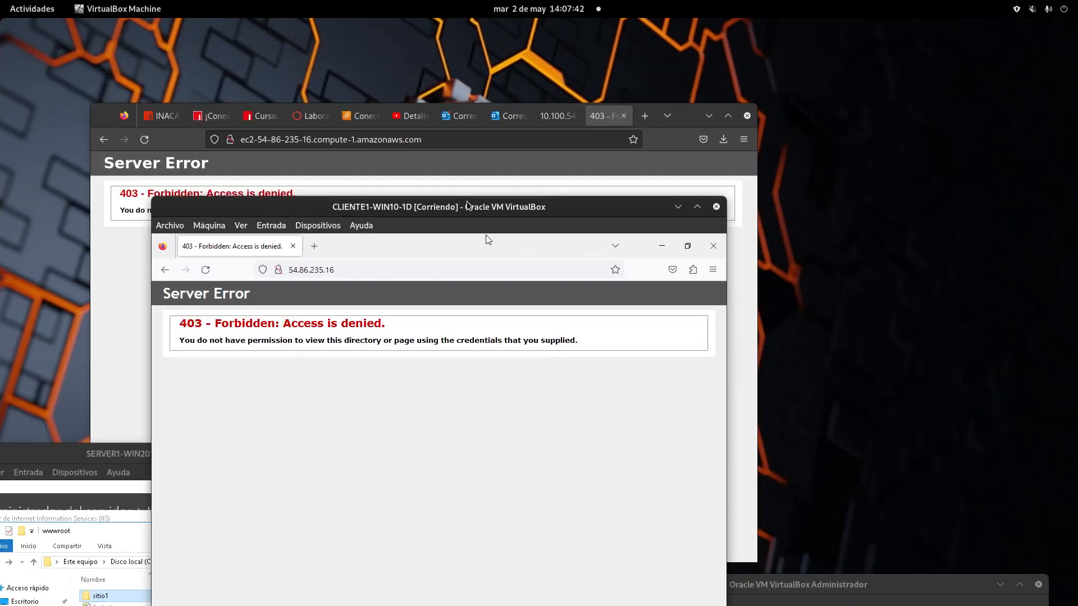
drag(485, 240, 634, 132)
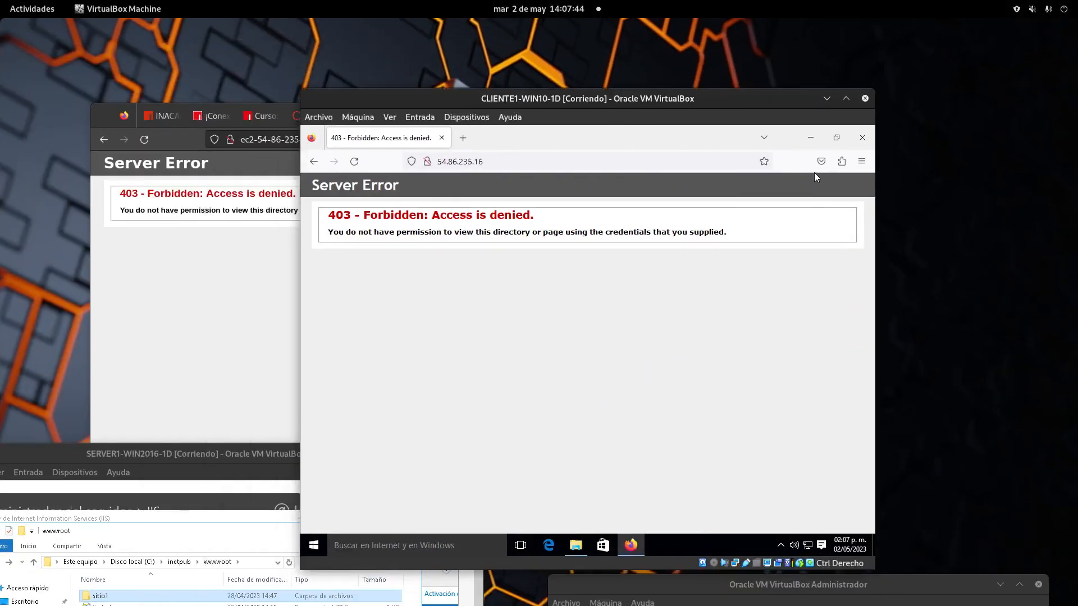
Step: Copy the 54.86.235.16 address from the client's Firefox address bar
click(490, 155)
click(490, 155)
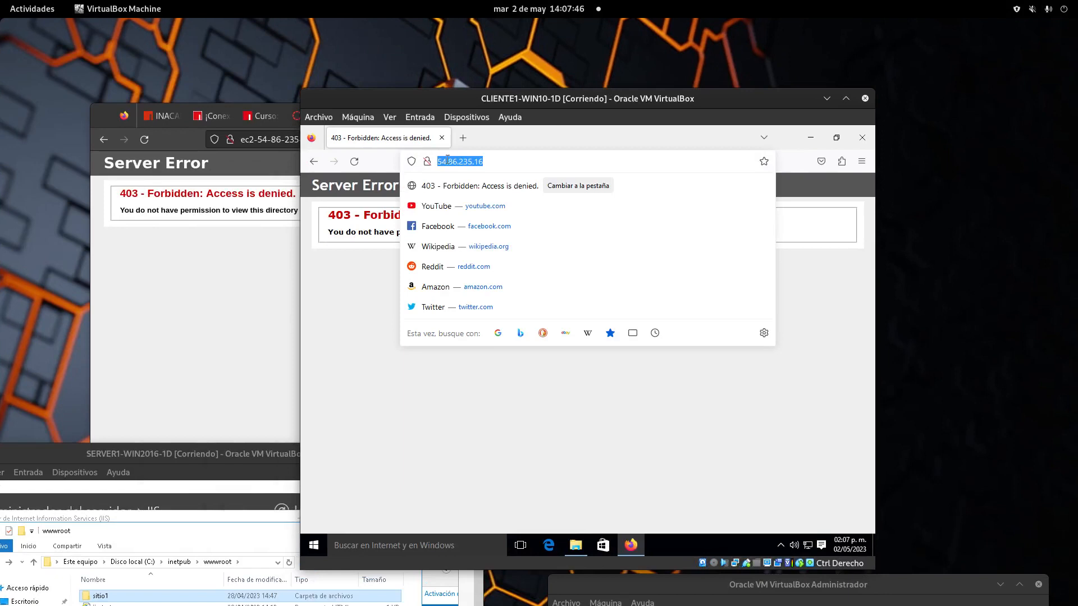
right_click(452, 162)
click(469, 226)
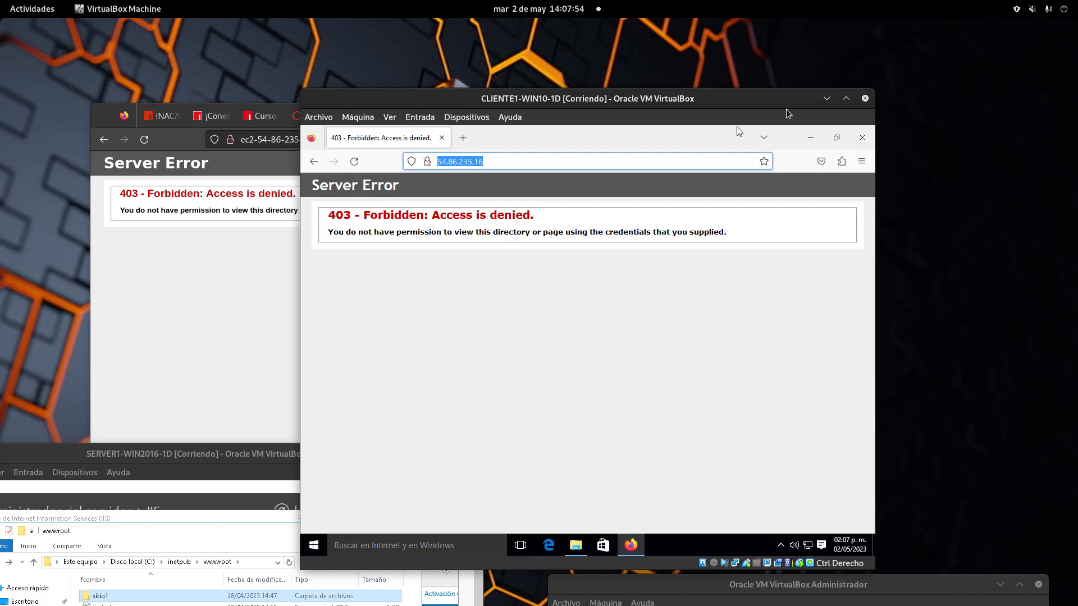
Step: Minimize Firefox and browse to the sitio1 folder on Disco local (C:) in File Explorer
click(810, 138)
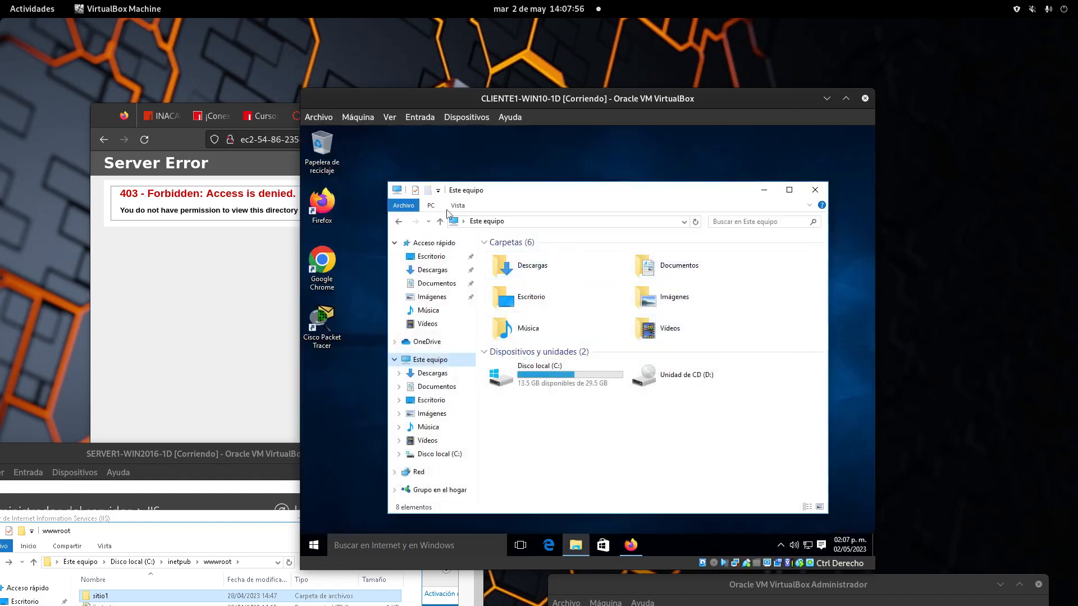
click(550, 374)
double_click(550, 373)
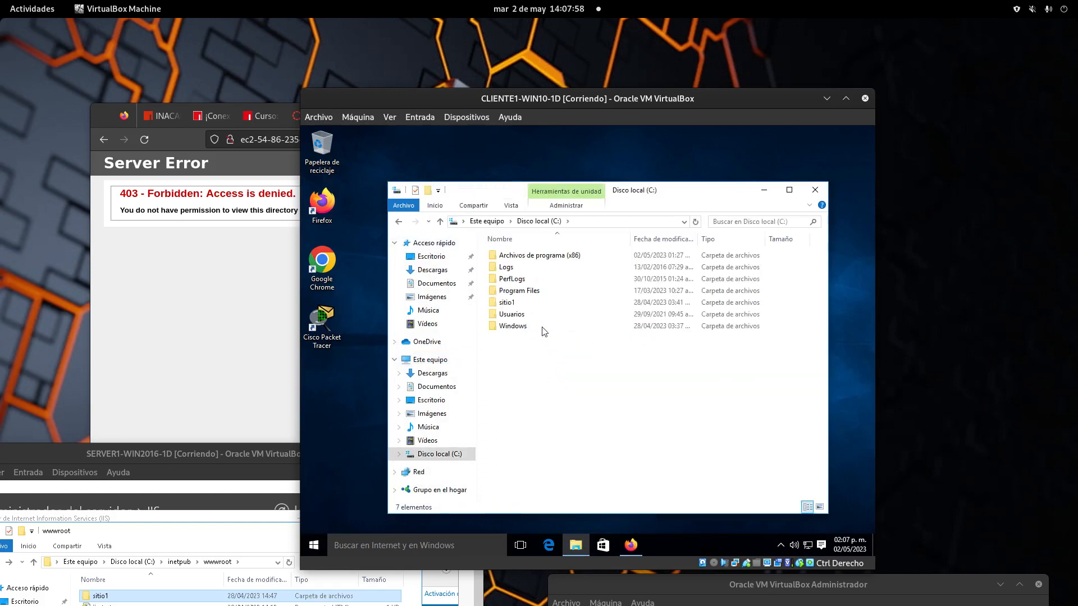
double_click(512, 304)
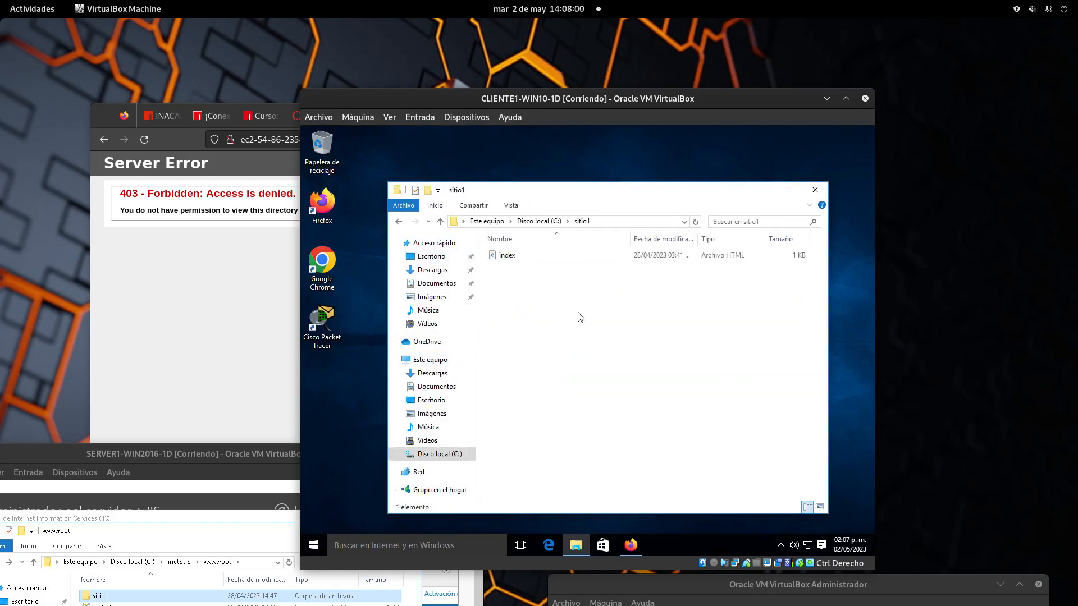
right_click(515, 256)
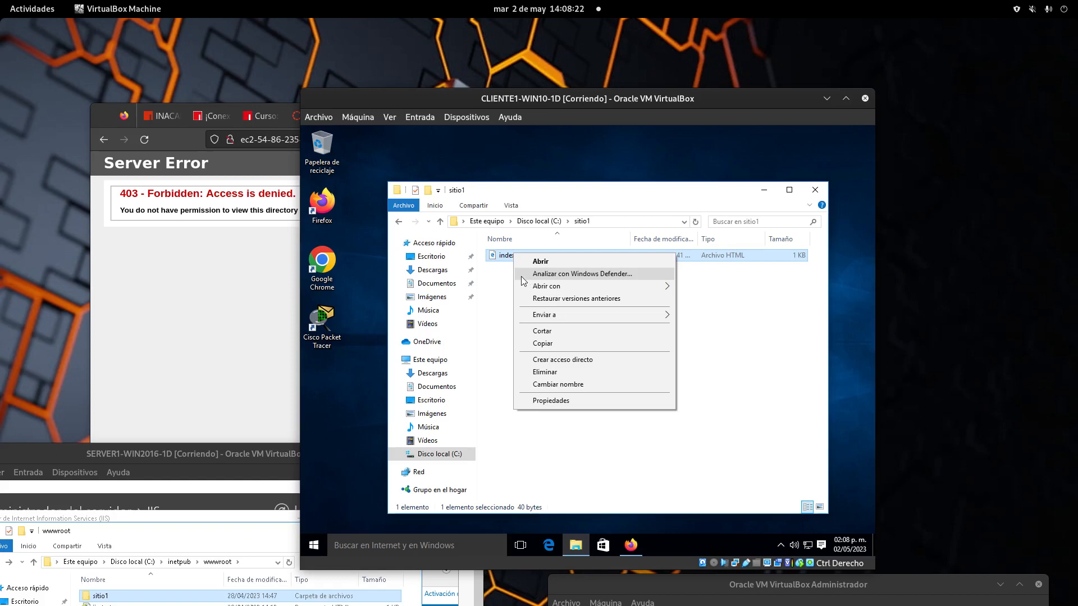
click(396, 222)
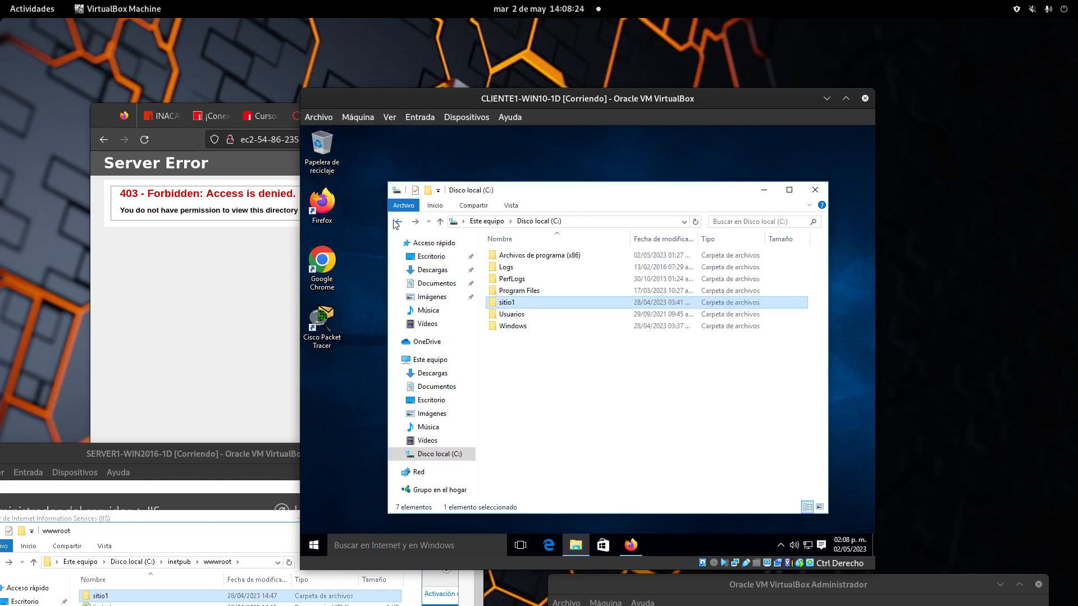
click(543, 372)
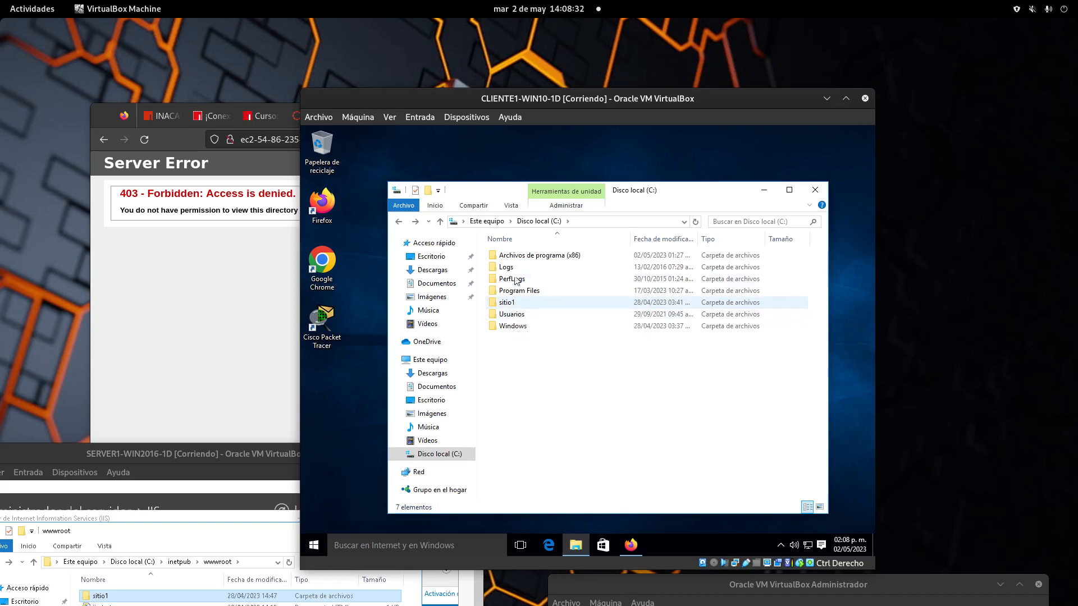
Step: Open sitio1's index file with Bloc de notas via 'Elegir otra aplicación' and enlarge the window
double_click(506, 303)
right_click(500, 255)
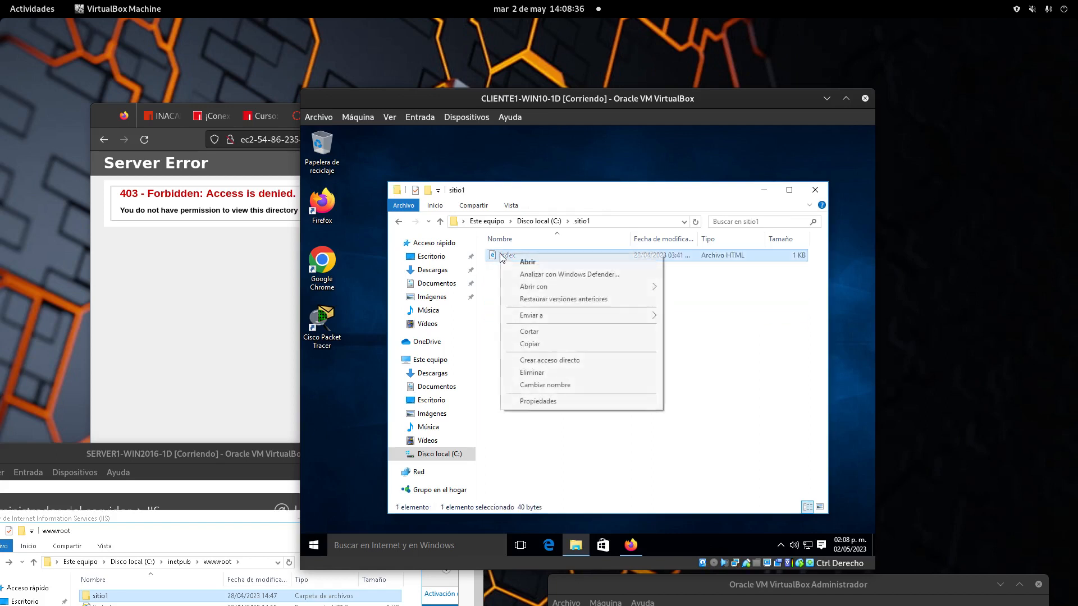
mouse_move(536, 287)
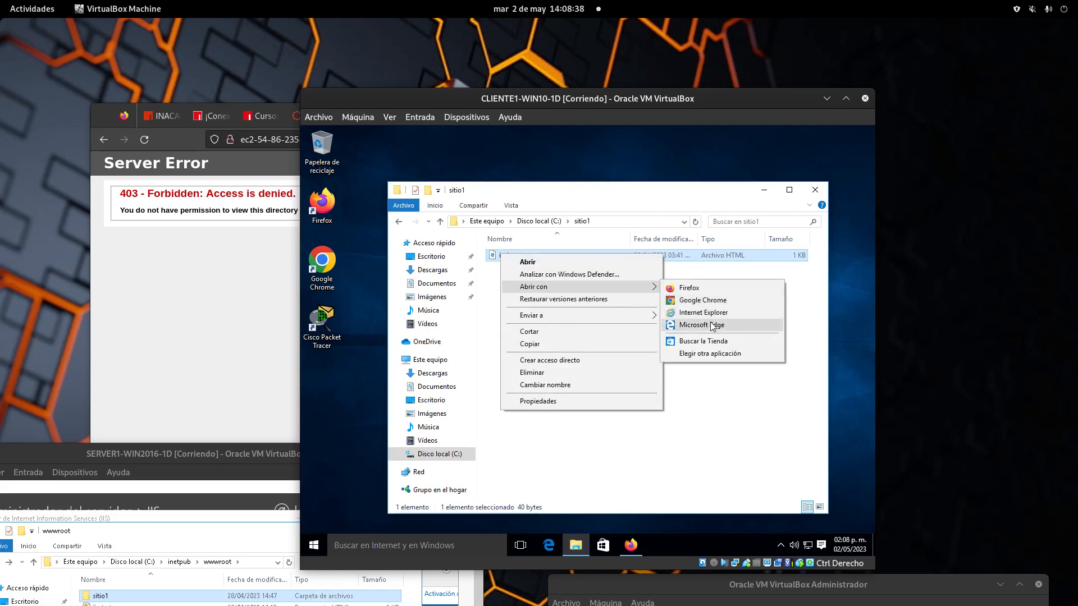
click(717, 354)
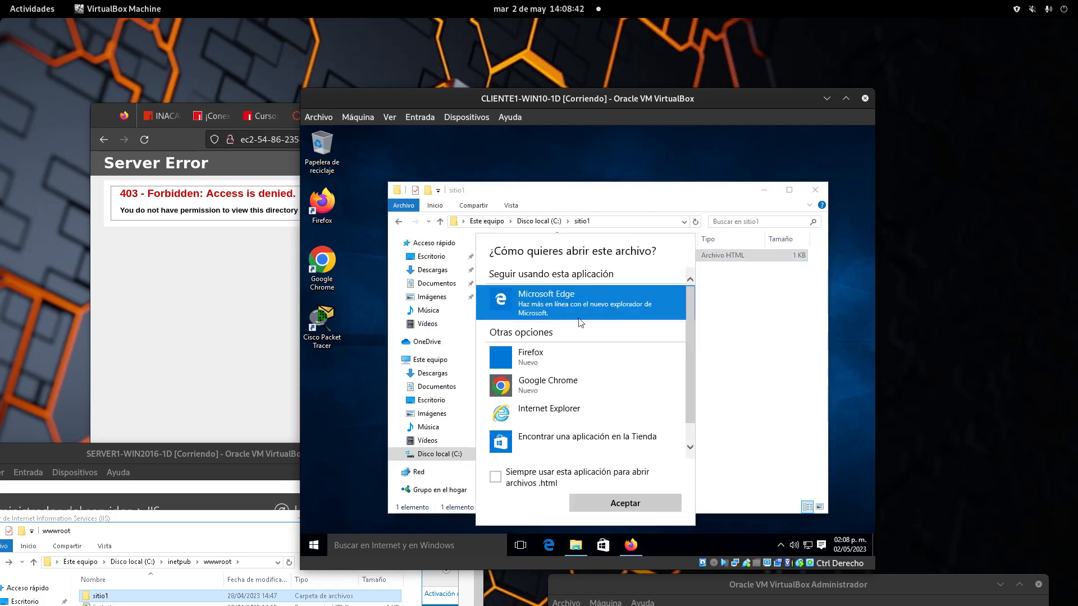
scroll(600, 368, down, 1)
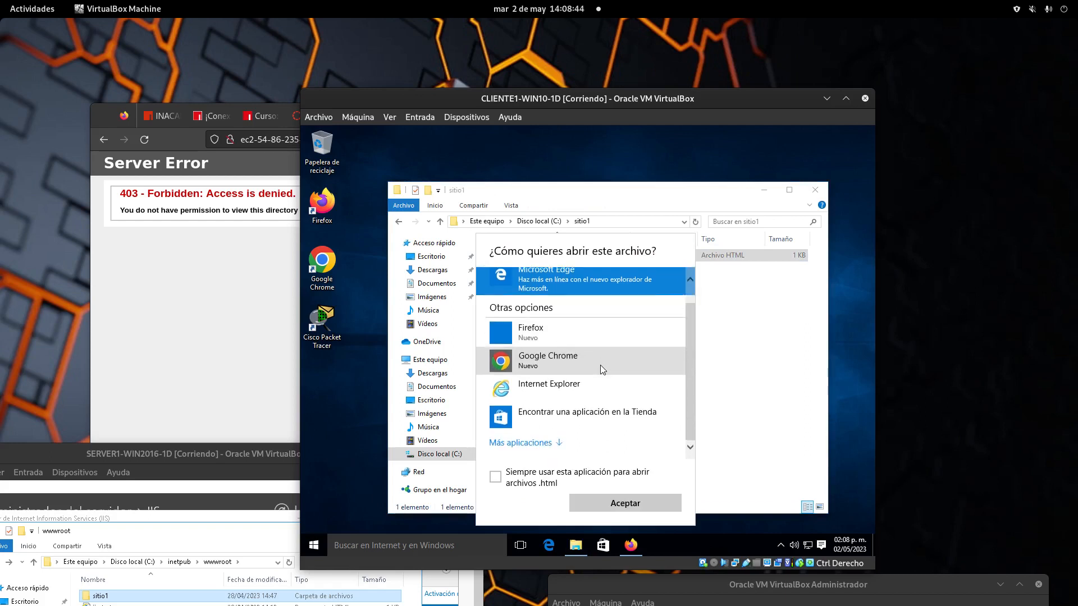
click(556, 443)
click(587, 441)
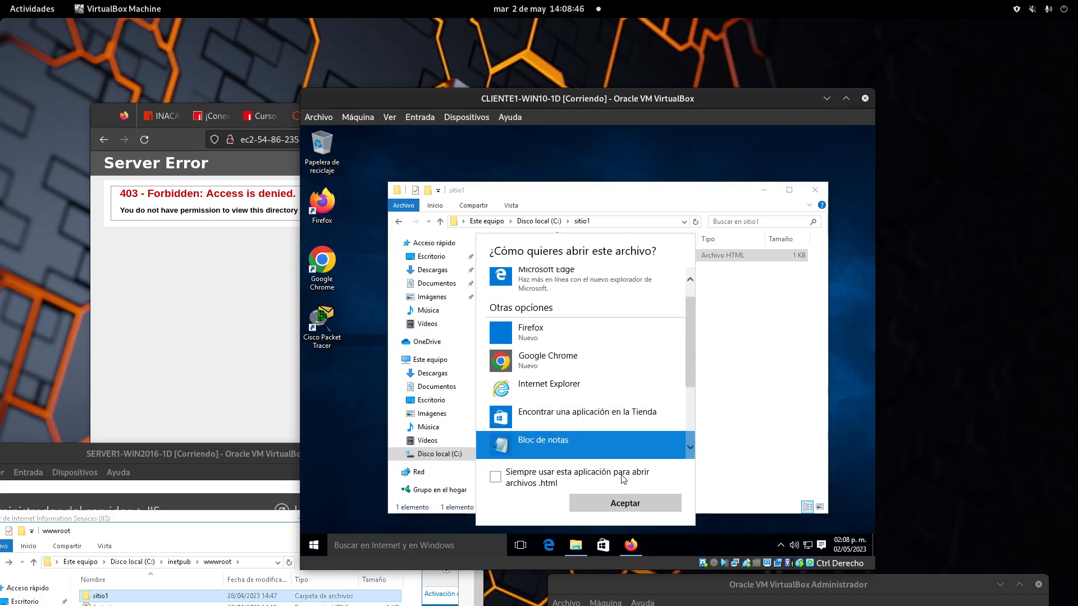
click(632, 502)
drag(562, 398, 660, 302)
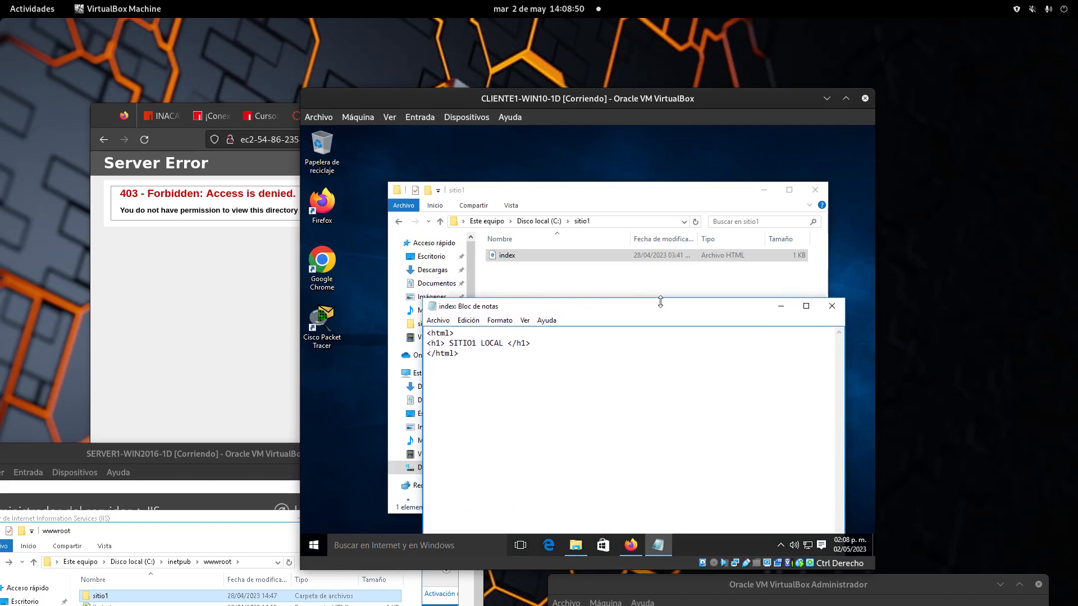
Step: Replace LOCAL with REMOTO in the <h1> heading and save the index file via Archivo > Guardar
click(504, 344)
key(BackSpace)
key(BackSpace)
key(BackSpace)
key(BackSpace)
key(BackSpace)
text(REMOTO)
click(438, 320)
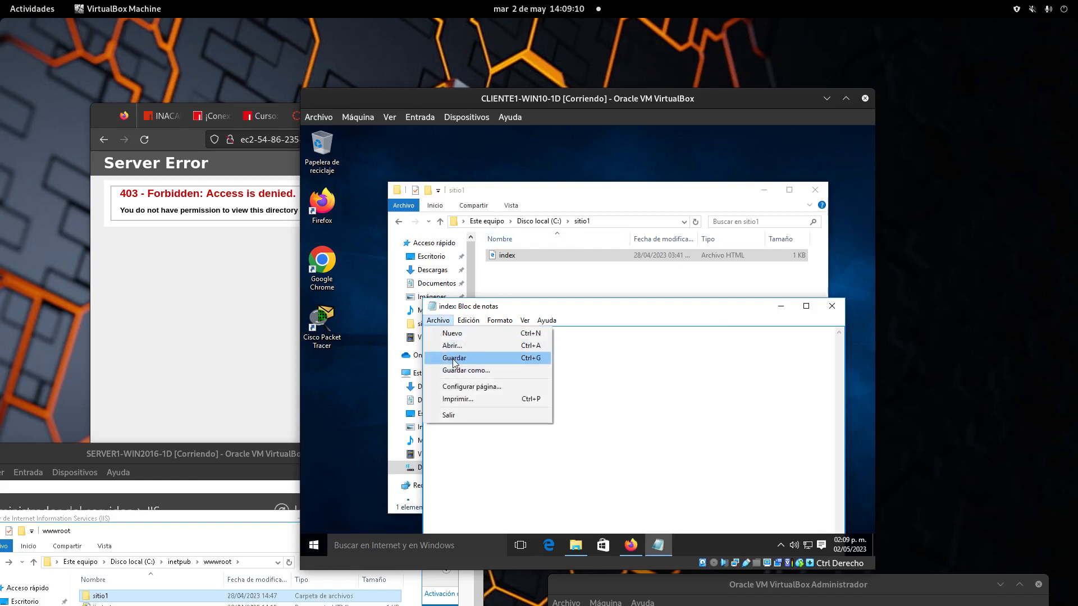
click(459, 360)
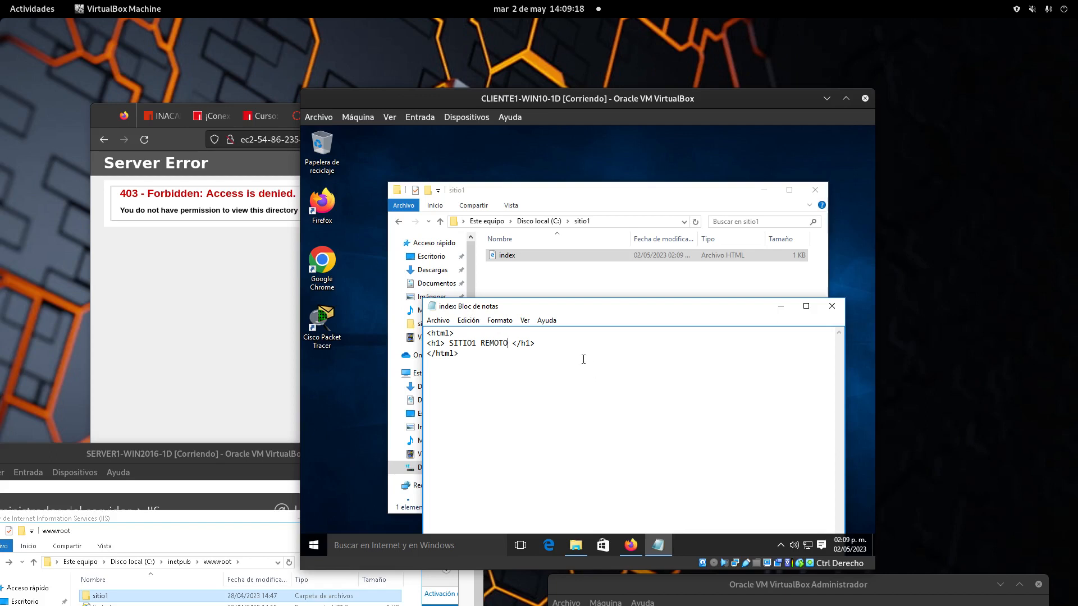
drag(572, 105, 593, 94)
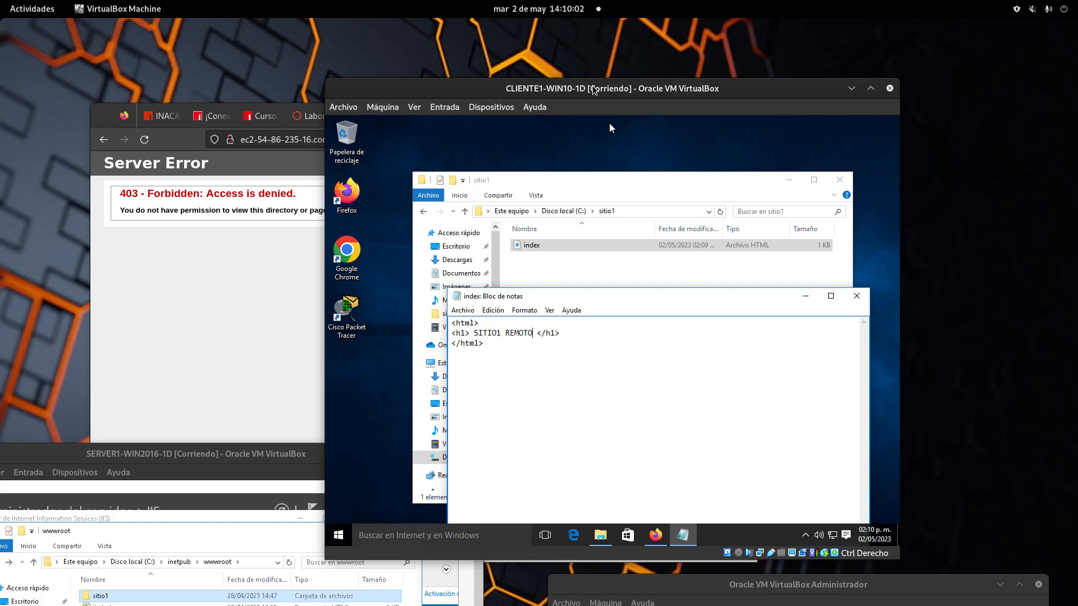
click(338, 535)
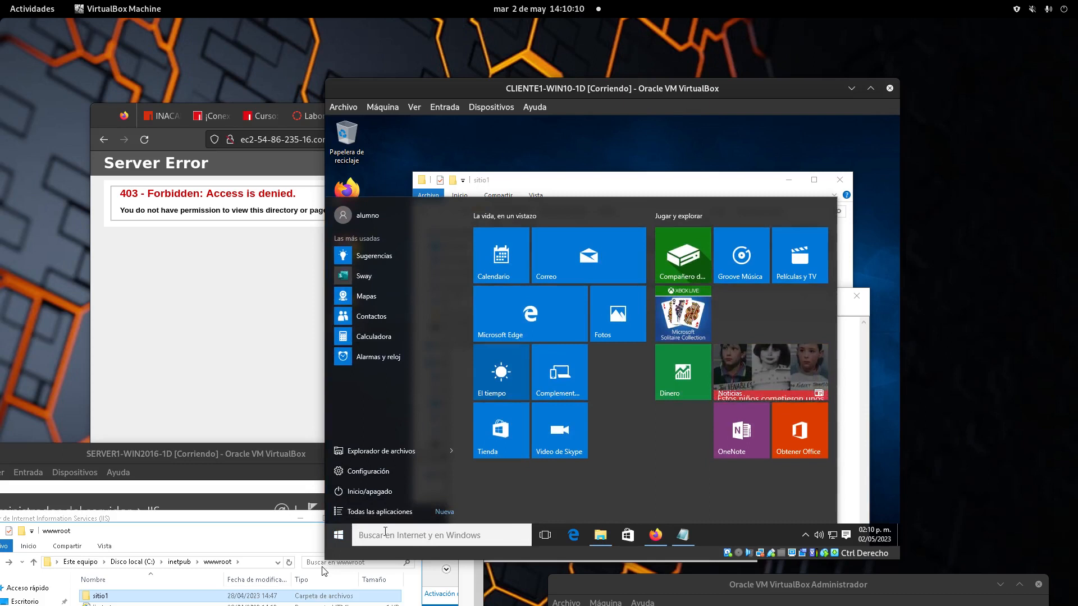
text(fi)
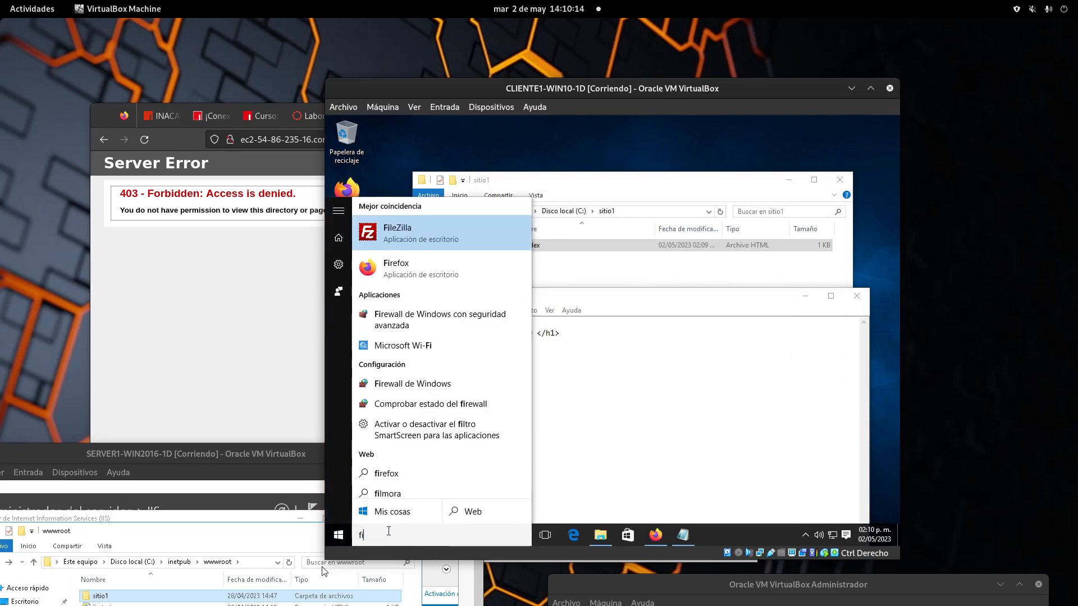
click(438, 229)
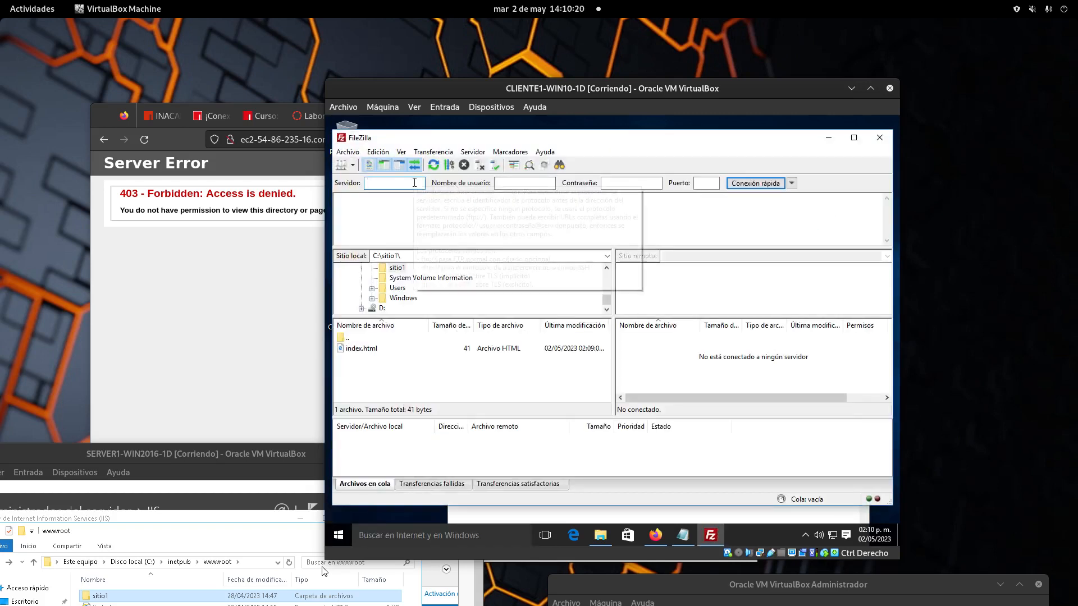
click(791, 184)
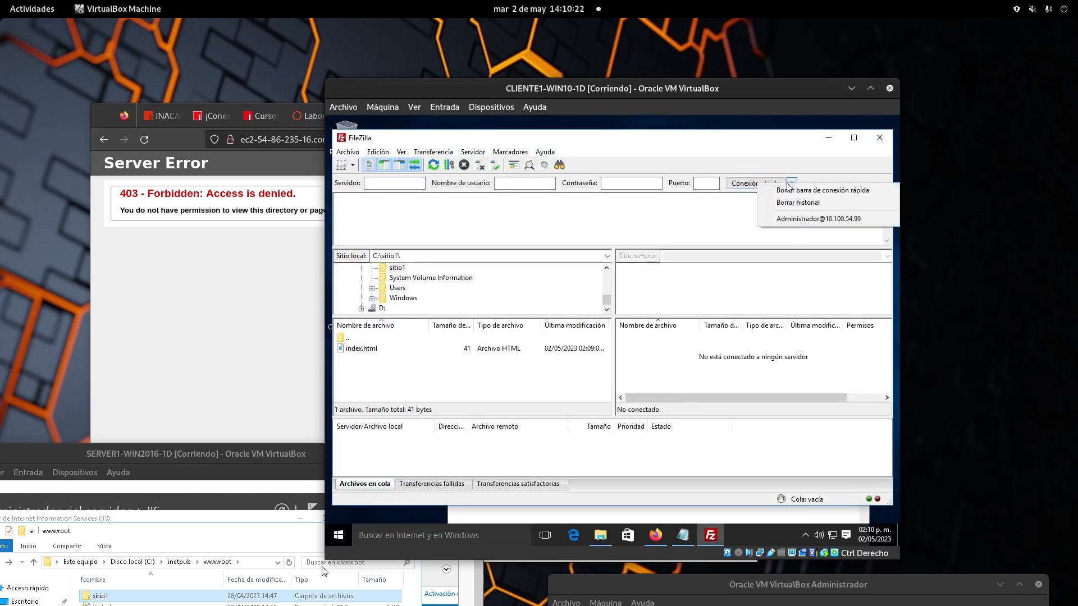
click(817, 218)
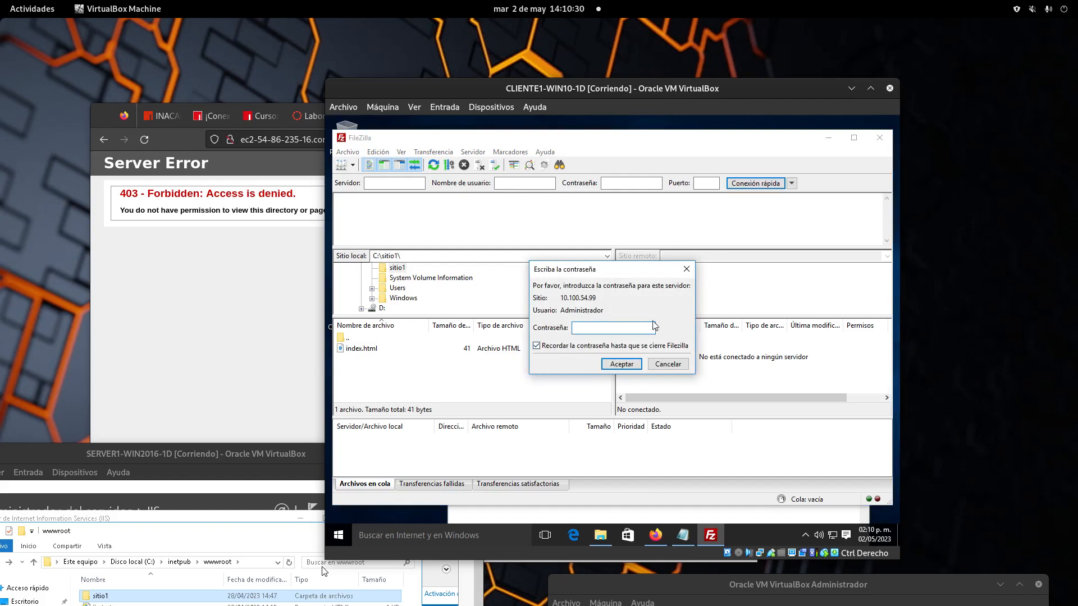
click(559, 348)
click(596, 330)
text(•••)
key(Return)
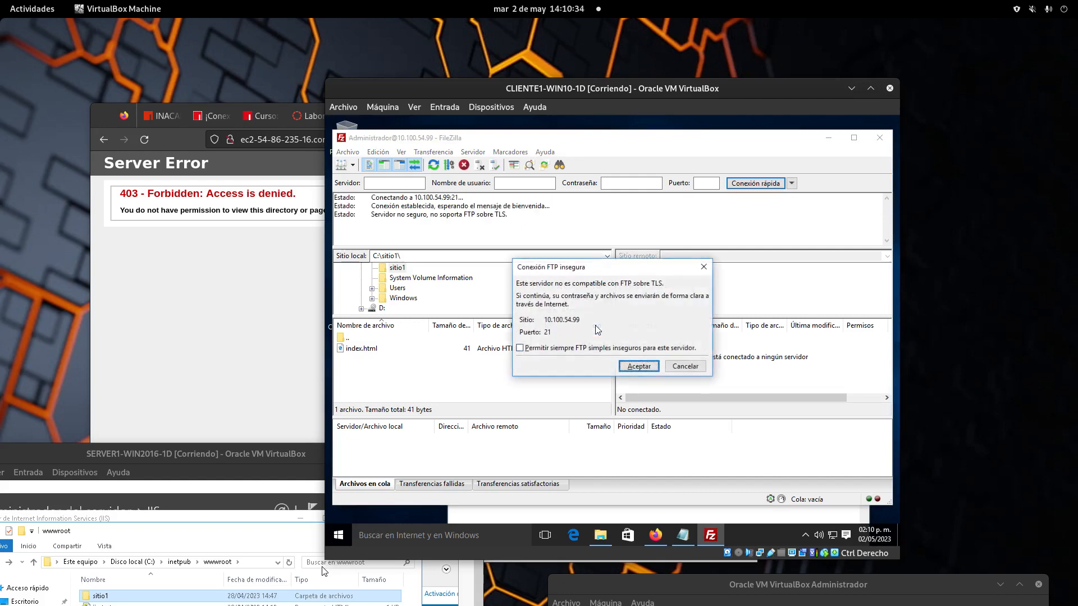
click(645, 366)
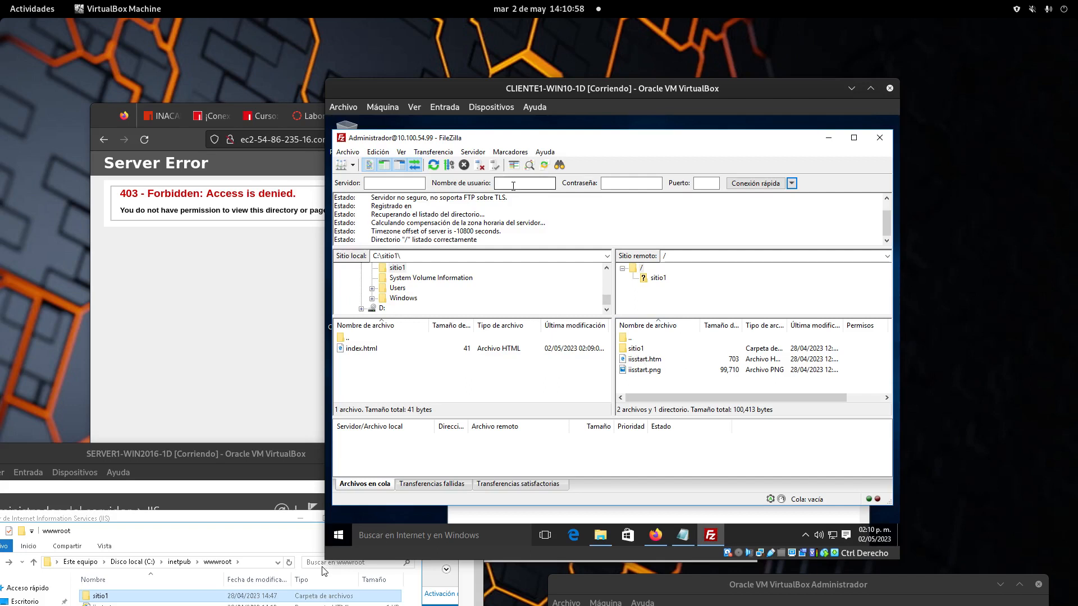
Step: Enter port 21, user name Administrator and the account password in FileZilla's quick-connect bar
click(696, 183)
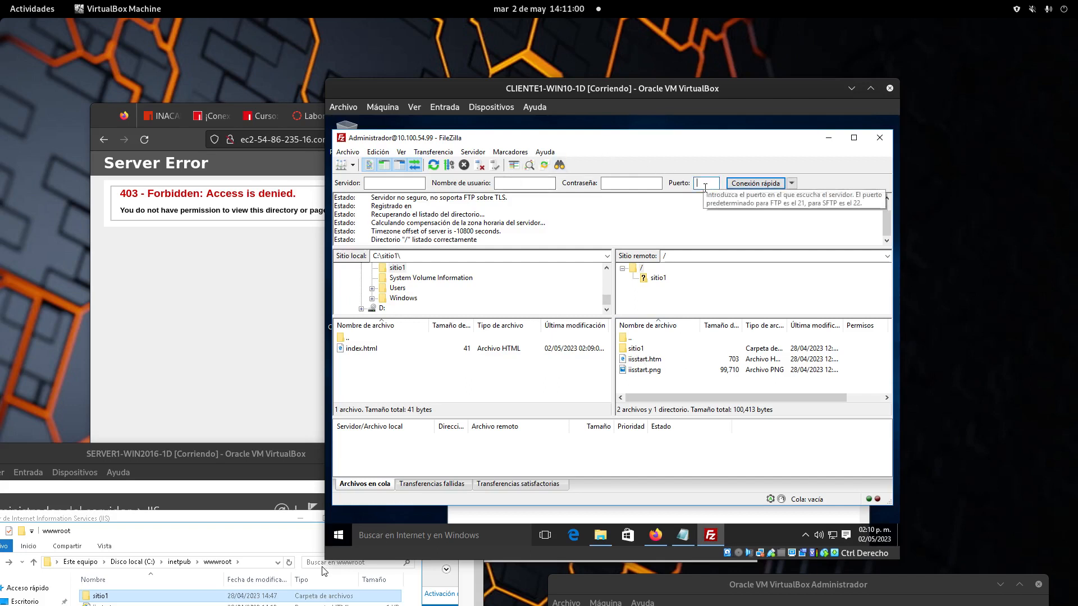
text(21)
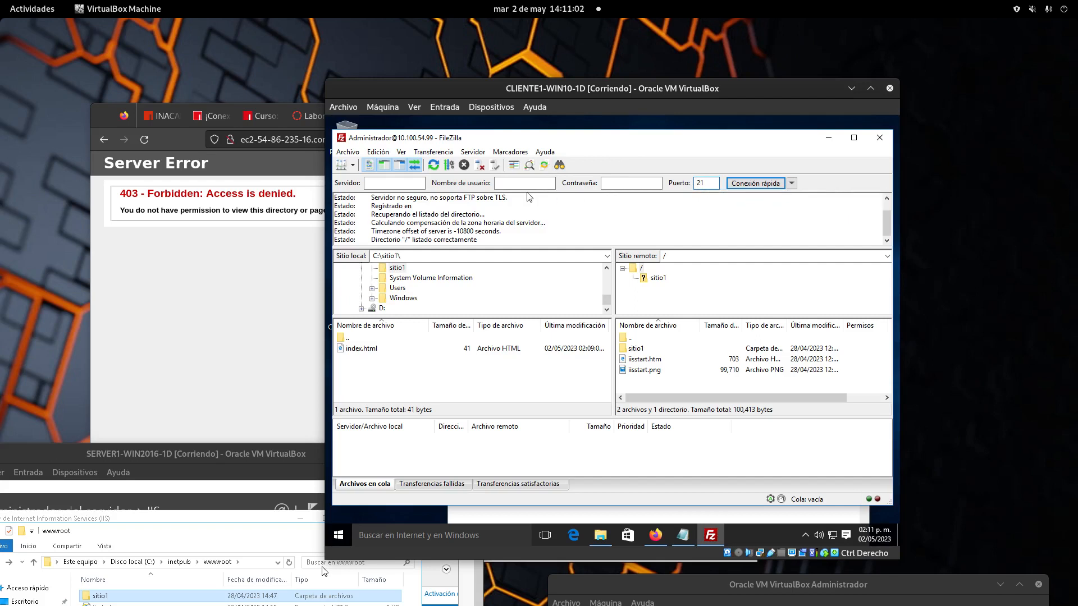
click(515, 182)
text(Administrator)
key(BackSpace)
key(BackSpace)
key(BackSpace)
key(BackSpace)
key(BackSpace)
key(BackSpace)
key(BackSpace)
key(BackSpace)
text(inistrartor)
click(606, 184)
text(•••)
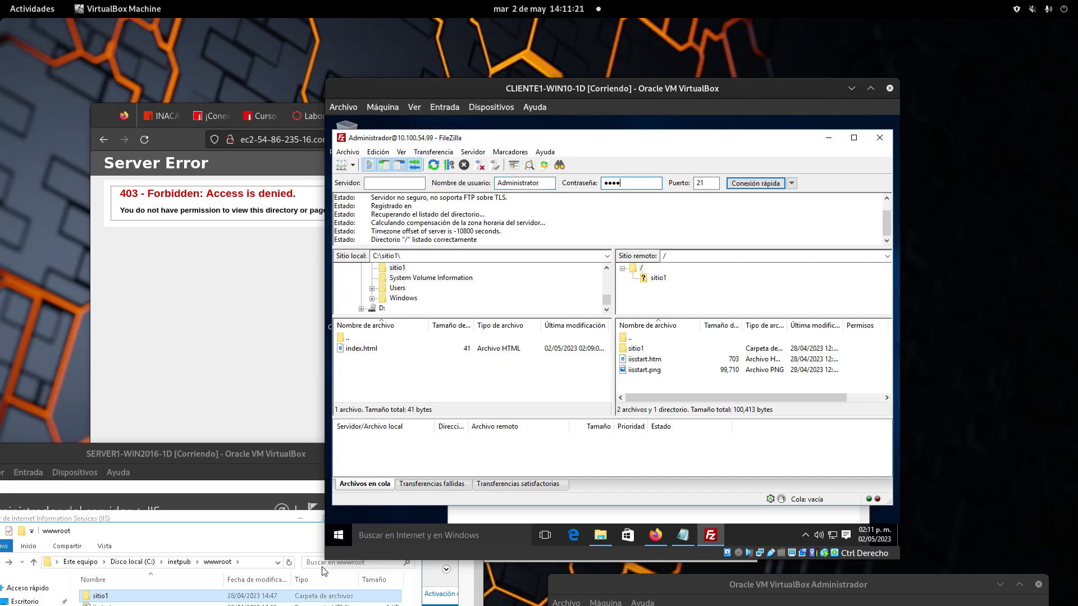
click(404, 185)
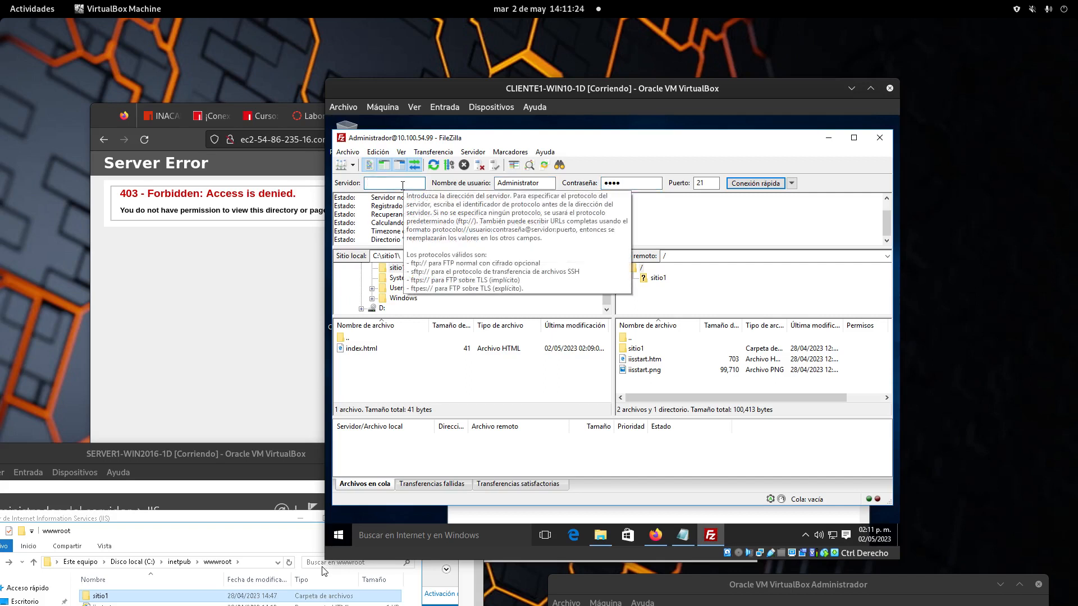
click(665, 534)
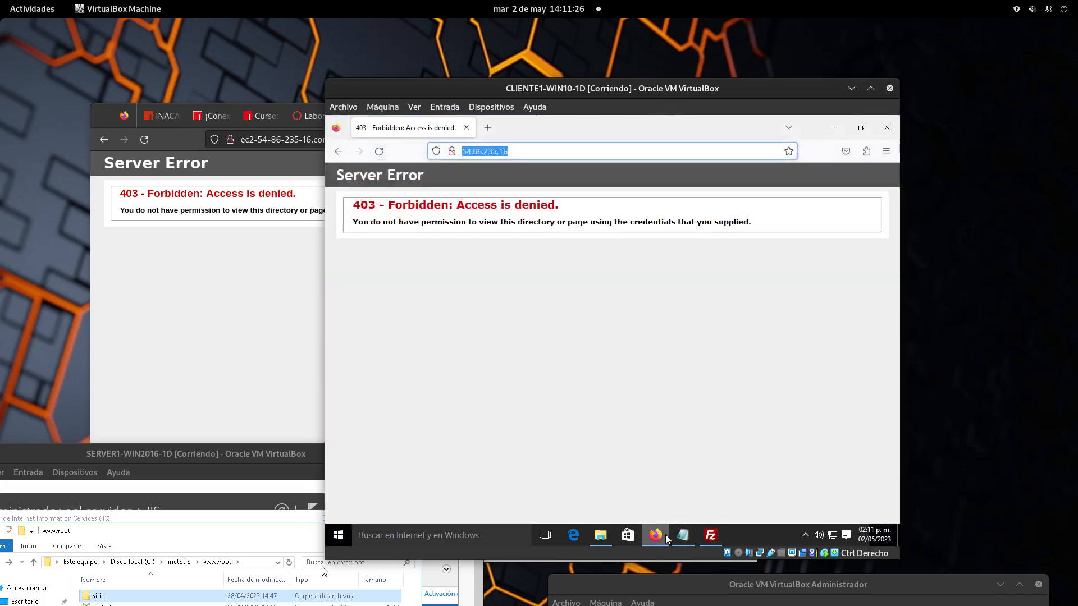
right_click(476, 152)
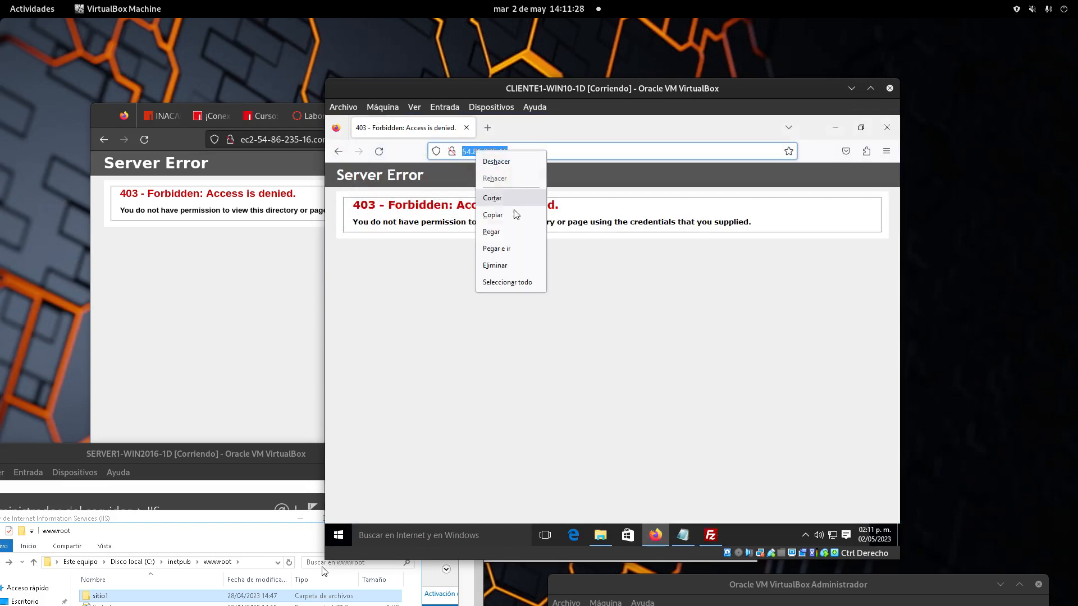
click(514, 213)
click(710, 534)
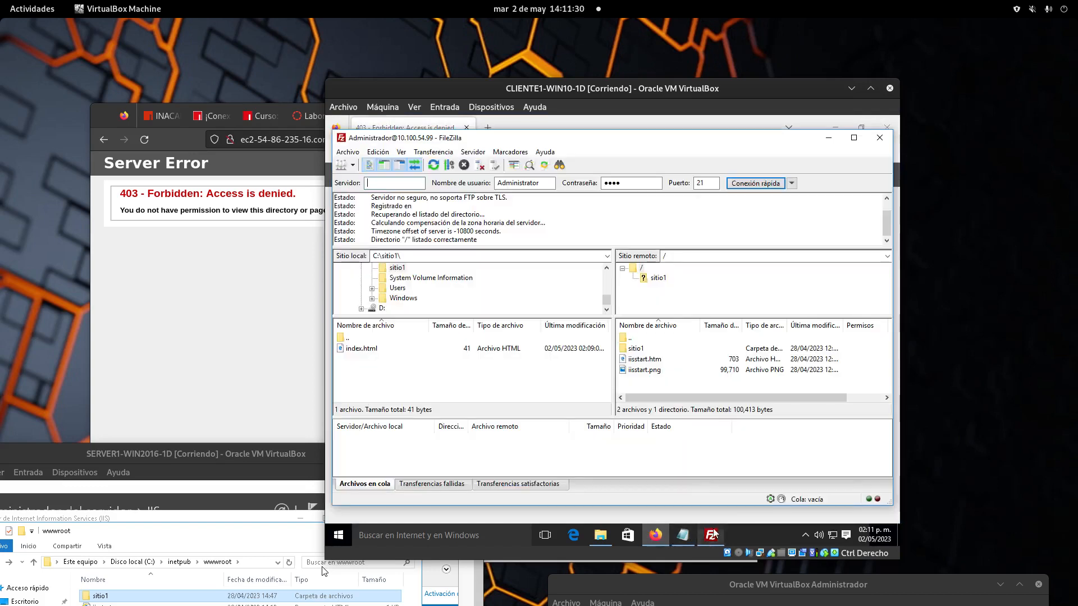
right_click(422, 186)
click(433, 238)
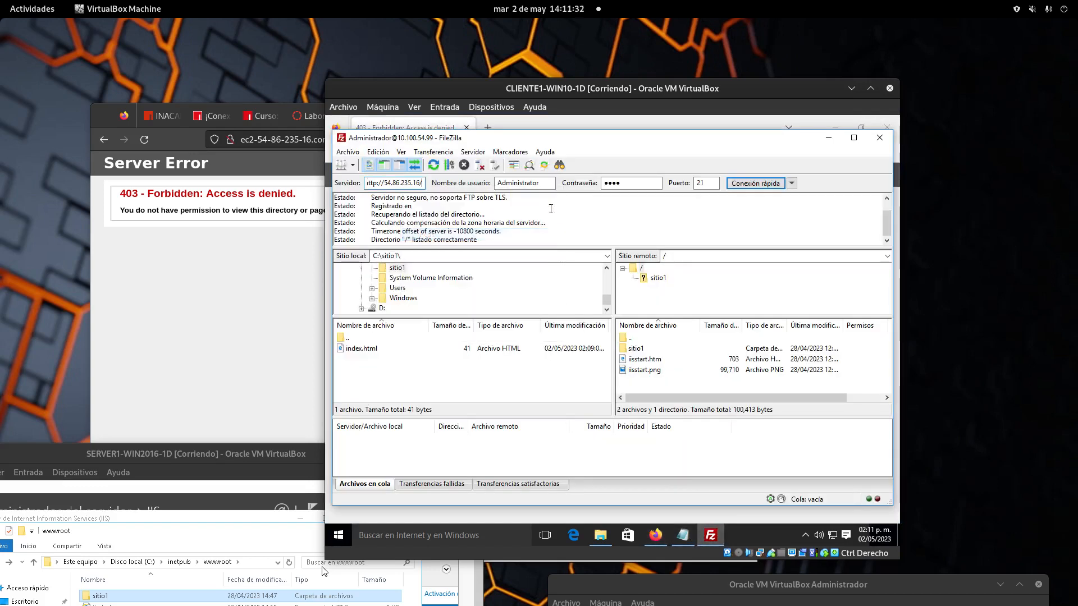
key(Left)
key(Left)
key(Left)
key(Left)
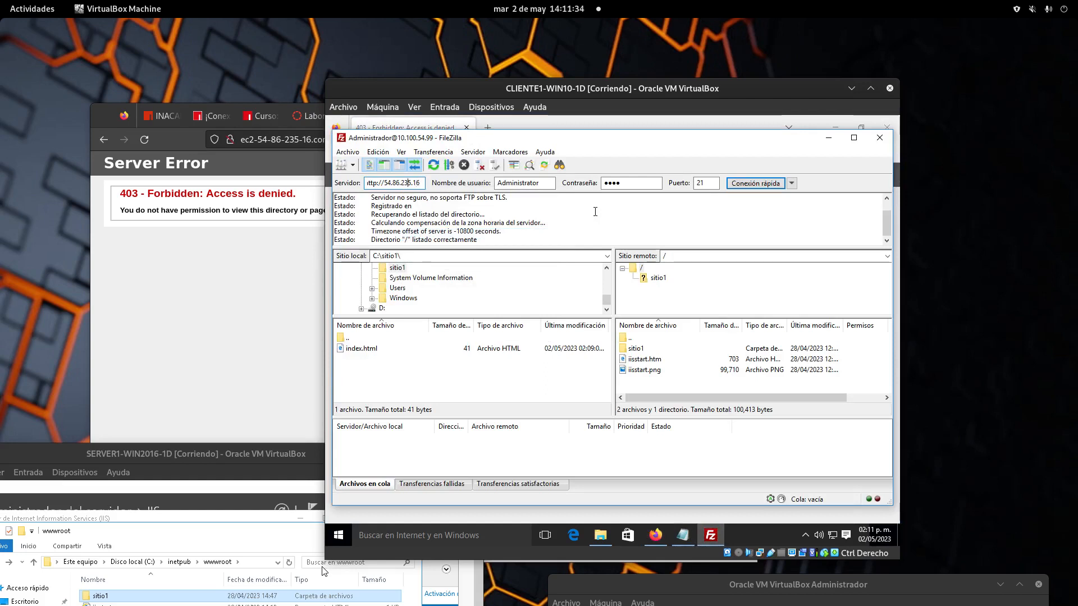
key(BackSpace)
key(BackSpace)
key(BackSpace)
key(BackSpace)
key(BackSpace)
key(BackSpace)
key(BackSpace)
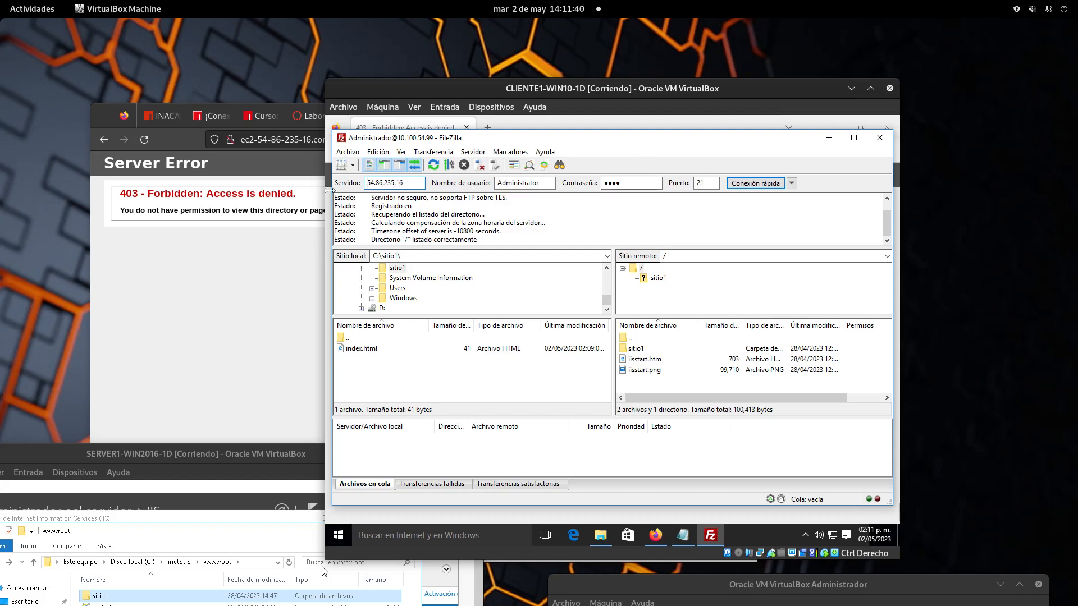
click(752, 184)
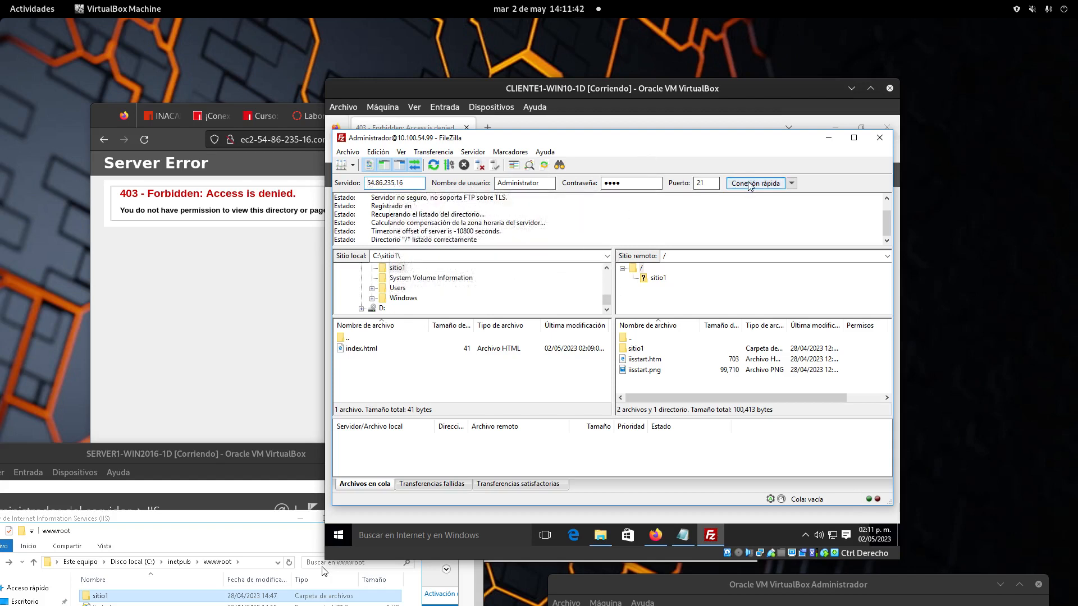
Step: Retry the FTP connection to 54.86.235.16 in a new tab after accepting the insecure FTP warning
click(650, 352)
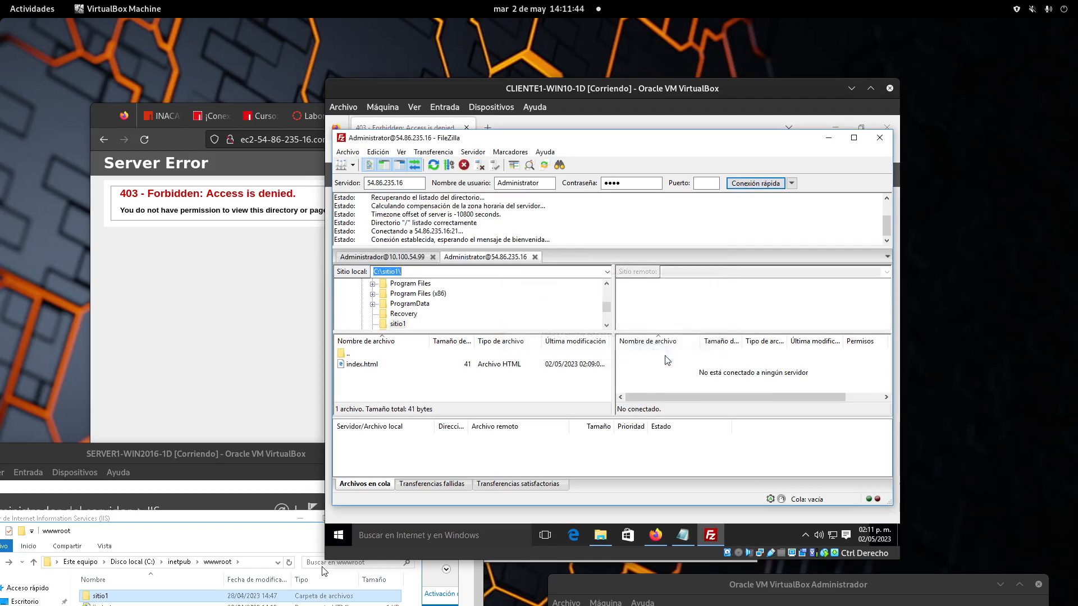
click(646, 368)
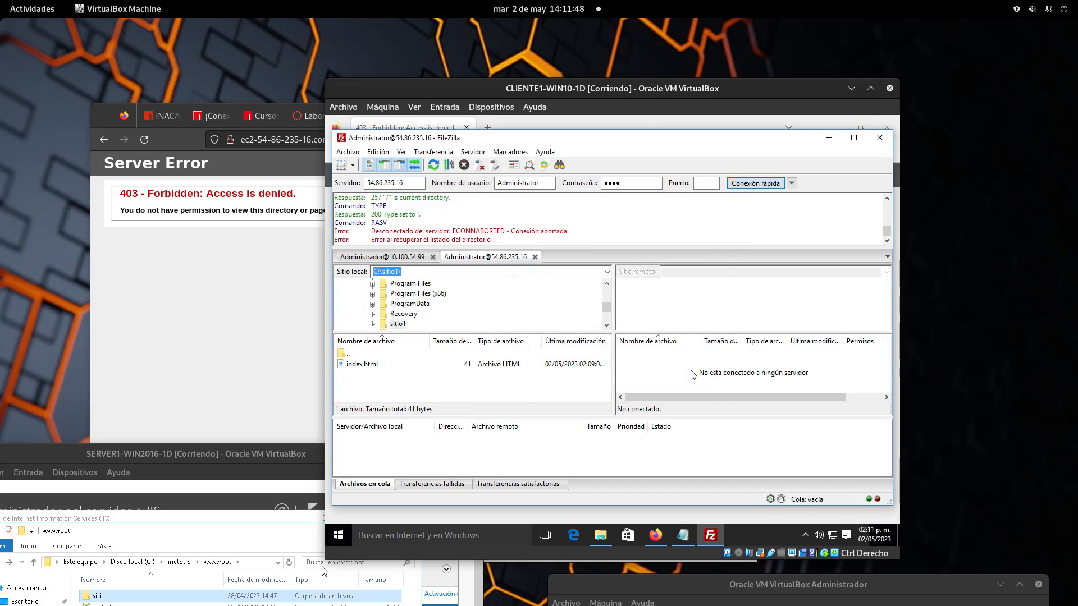
click(417, 181)
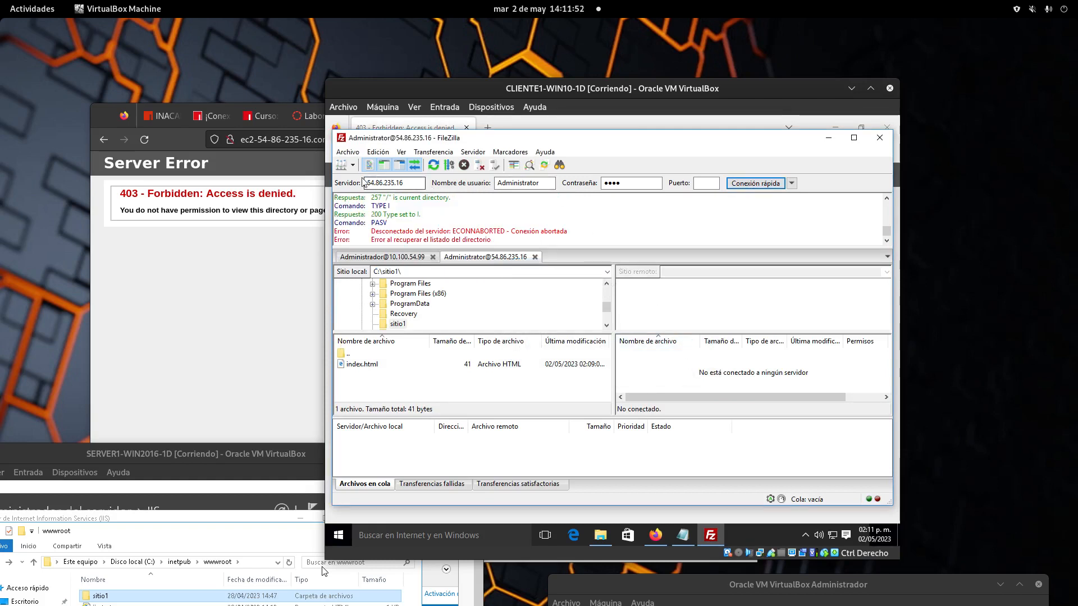
double_click(635, 182)
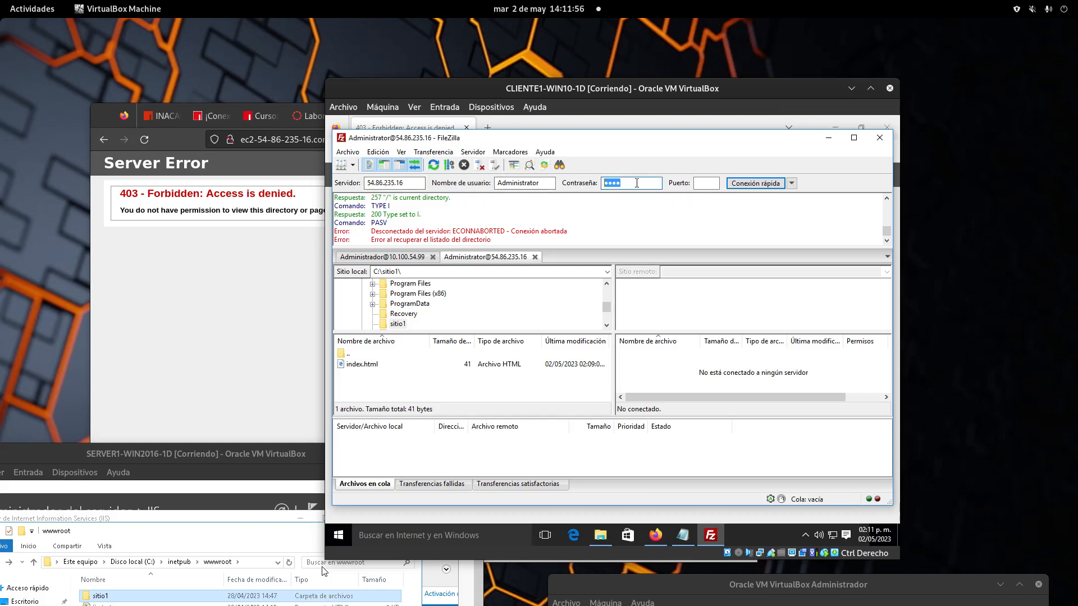
click(757, 183)
click(651, 351)
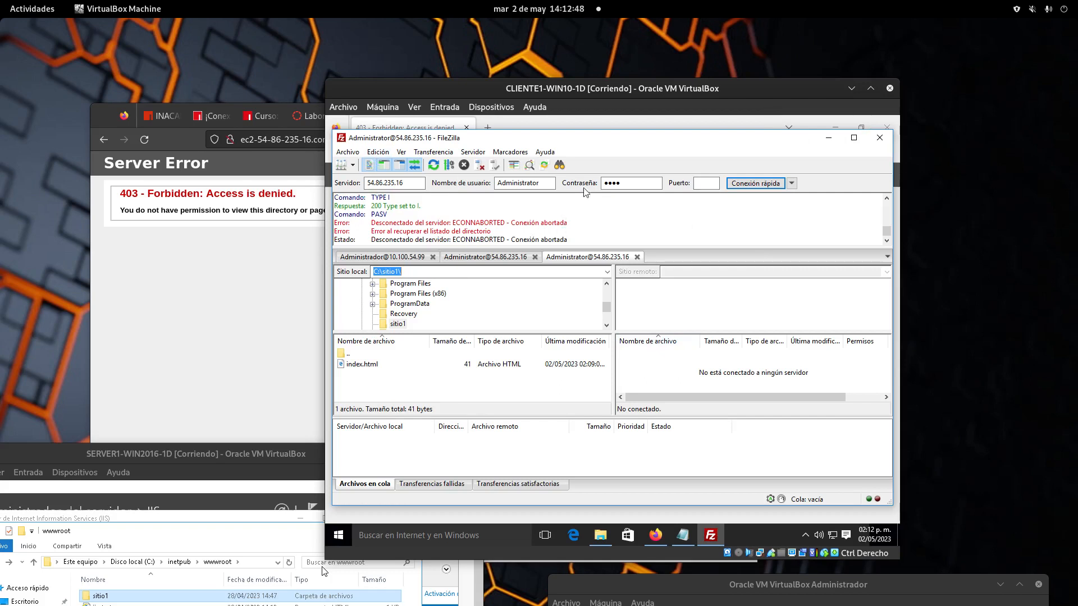
Step: Close FileZilla, open a Command Prompt with cmd, and list the root of C:
click(879, 138)
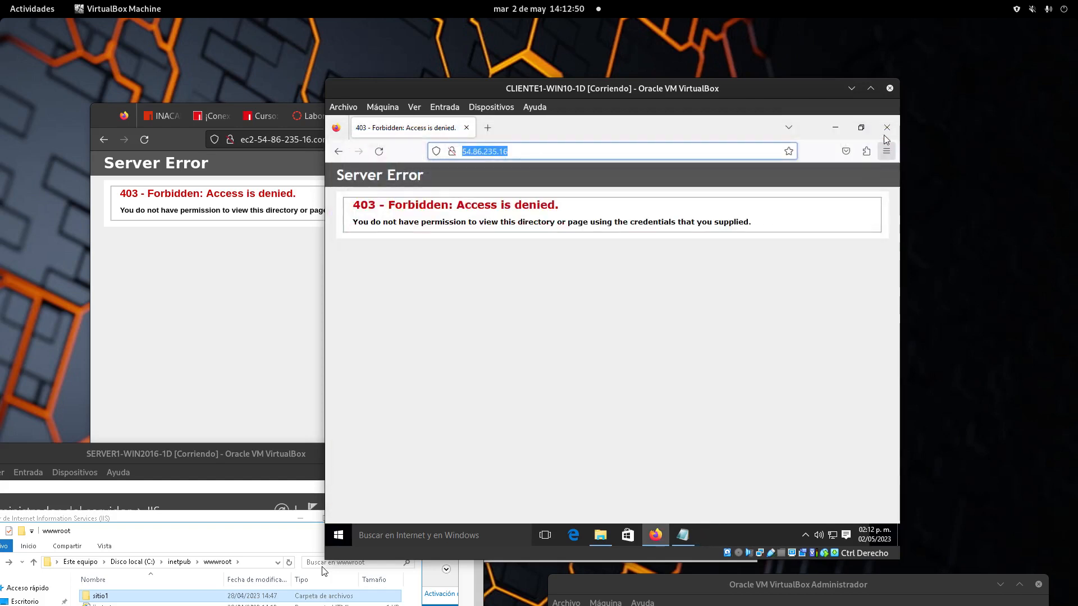
click(608, 360)
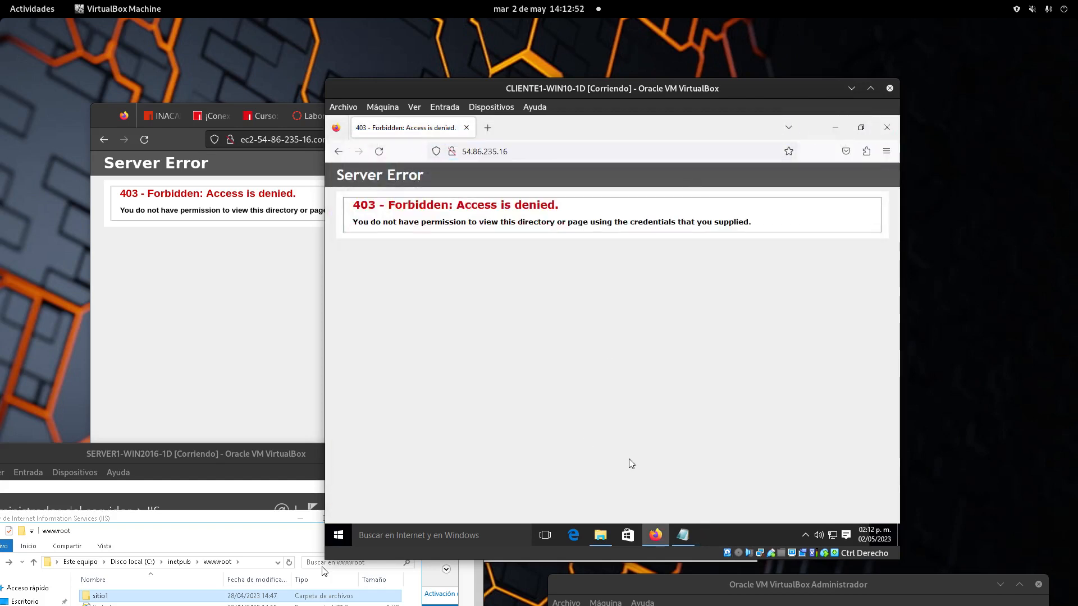
click(340, 536)
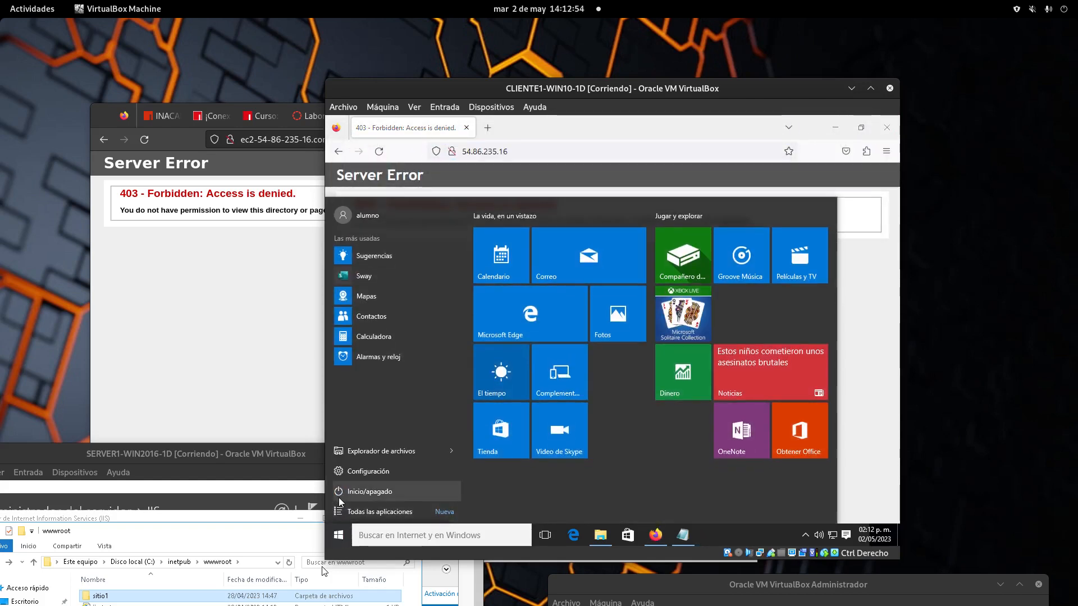
text(cmd)
key(Return)
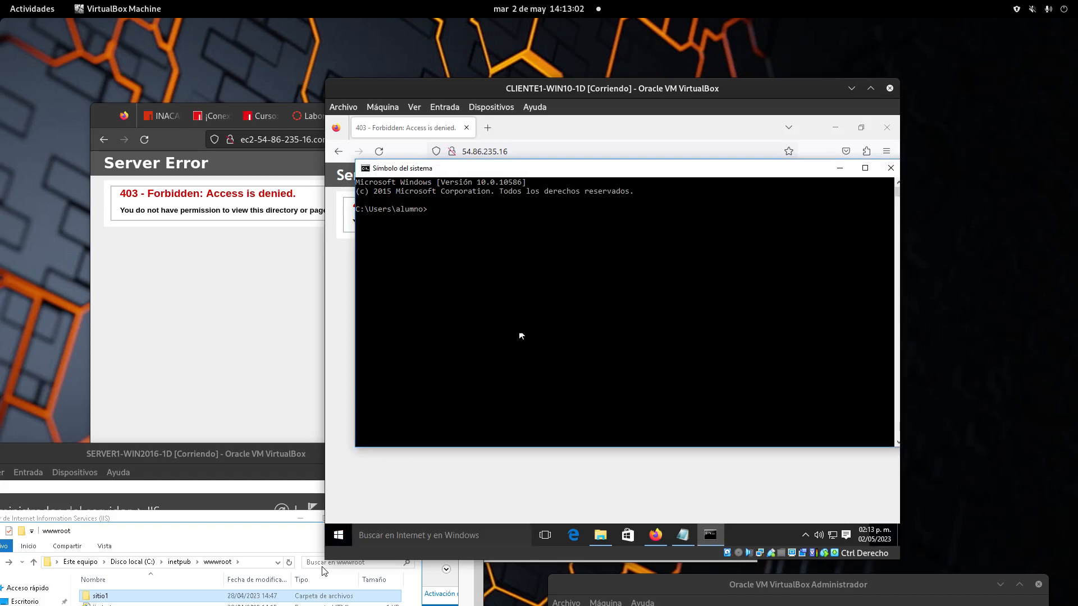
text(cd)
text(cd /)
key(Return)
text(dir)
key(Return)
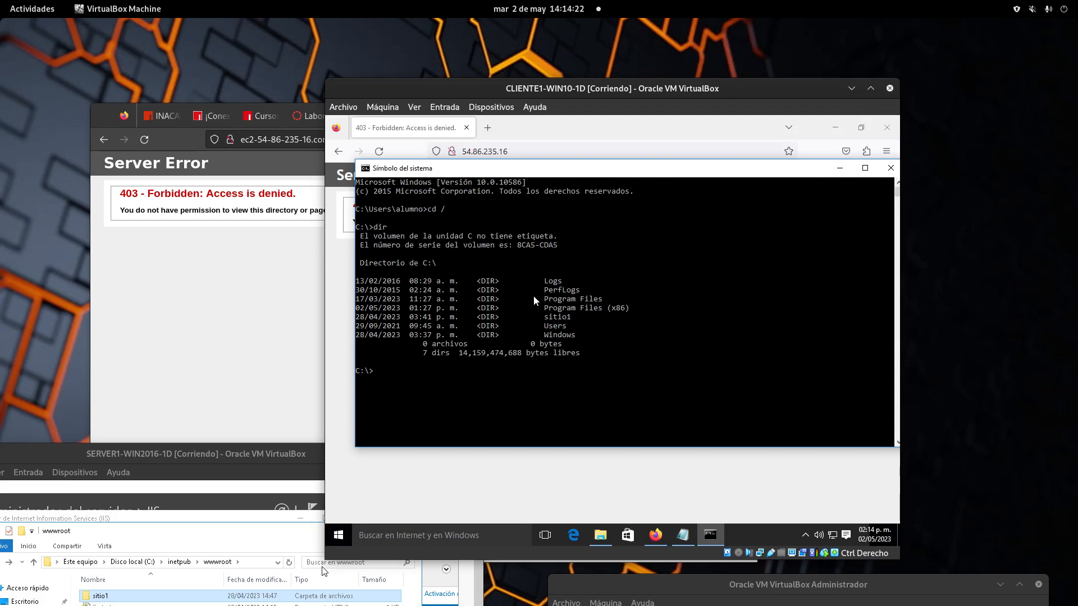
Step: Change into C:\sitio1 and list it, showing index.html at 41 bytes
text(cd sitio1)
key(Return)
text(dir)
key(Return)
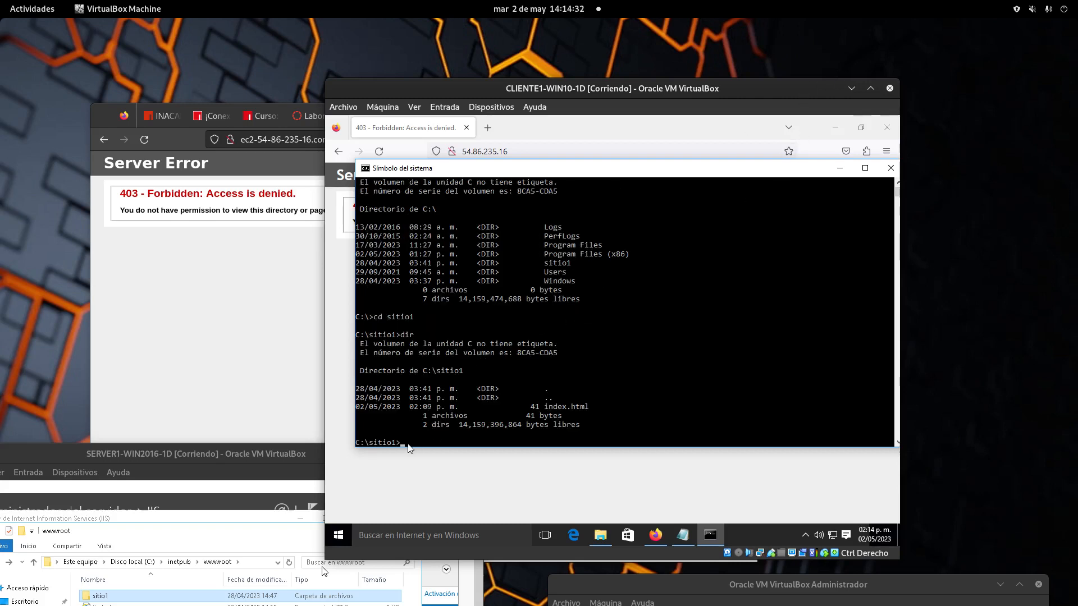
drag(571, 408, 546, 411)
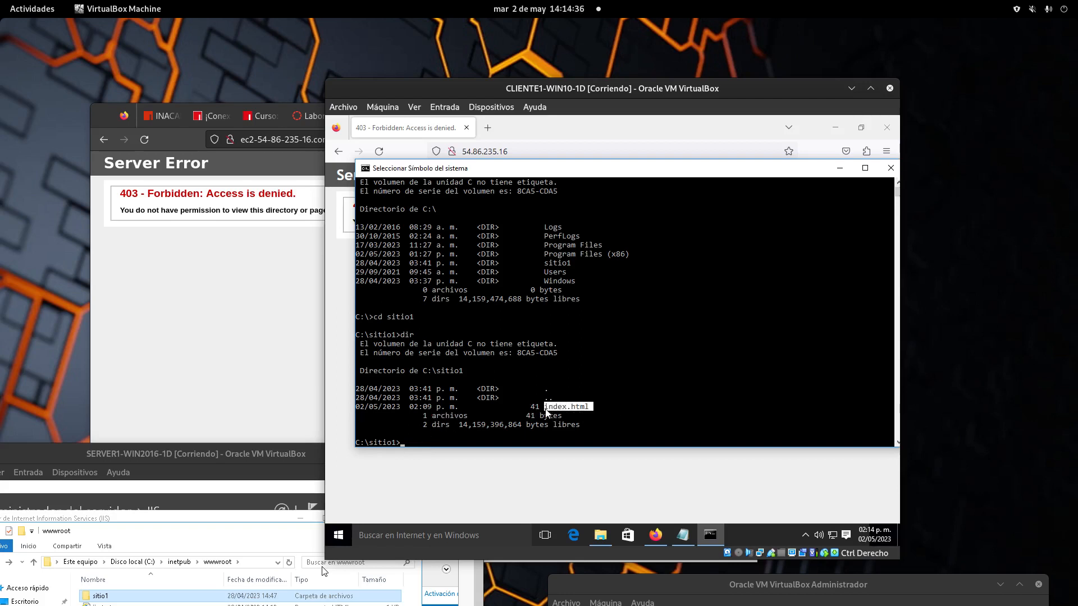
click(479, 443)
drag(605, 404, 481, 417)
click(525, 436)
Step: Try 'cat index.html', which is rejected as unrecognized, then list sitio1 again with dir
text(cat index)
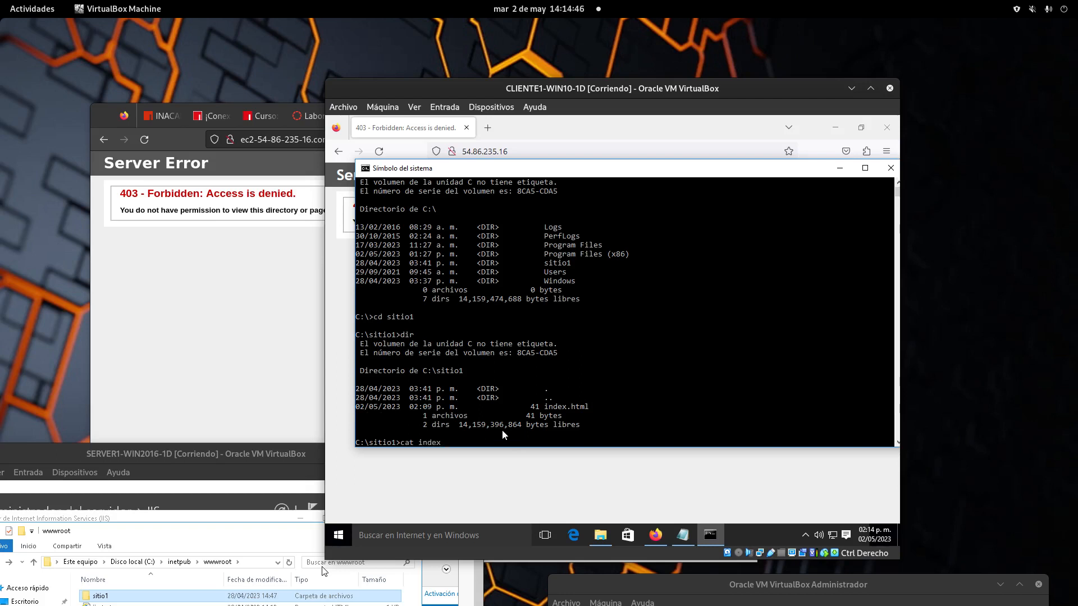
text(,.html)
key(Return)
key(Up)
key(BackSpace)
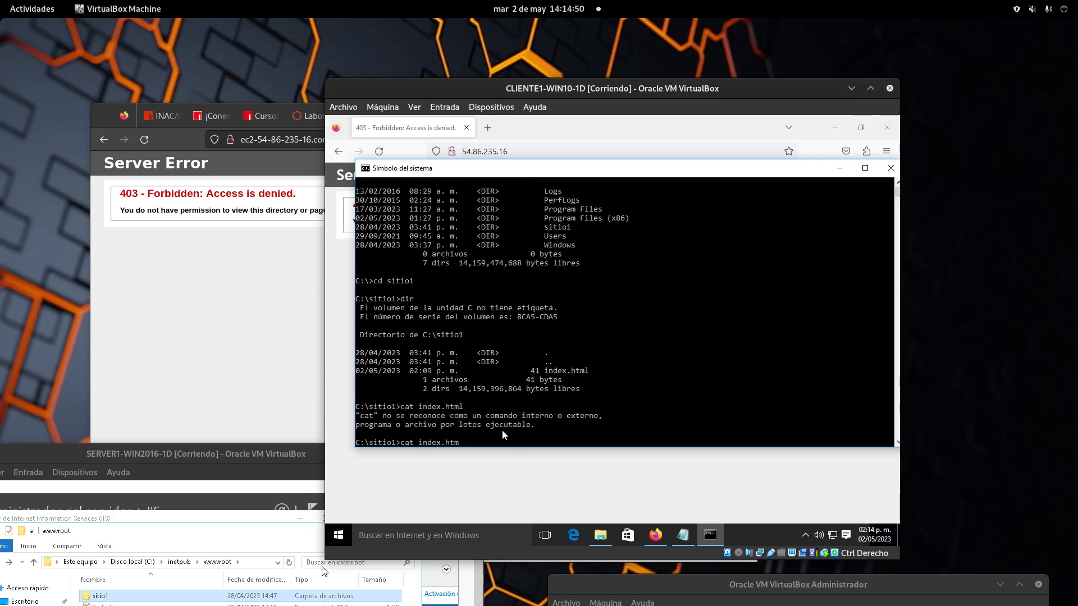
key(BackSpace)
key(BackSpace)
key(BackSpace)
key(BackSpace)
key(BackSpace)
key(BackSpace)
key(BackSpace)
key(BackSpace)
key(BackSpace)
key(BackSpace)
key(BackSpace)
key(BackSpace)
key(BackSpace)
text(dir)
key(Return)
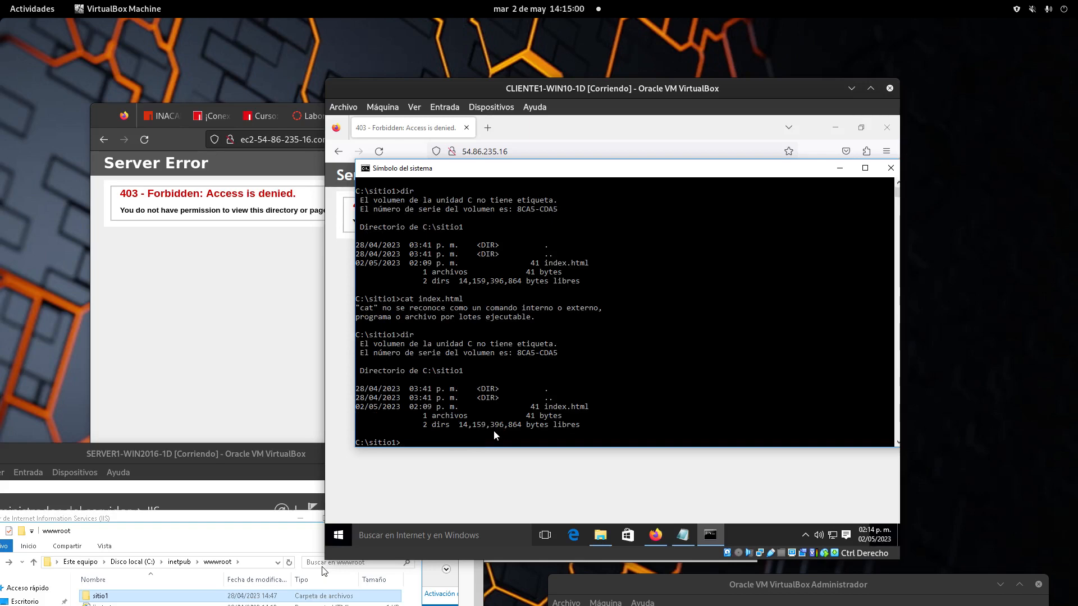
click(32, 8)
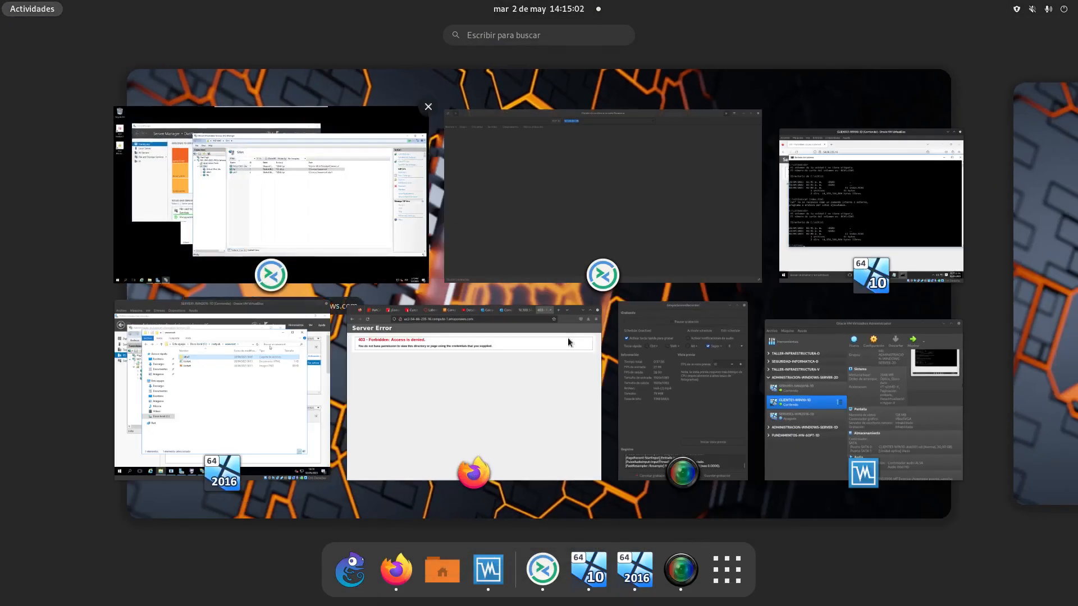
click(718, 402)
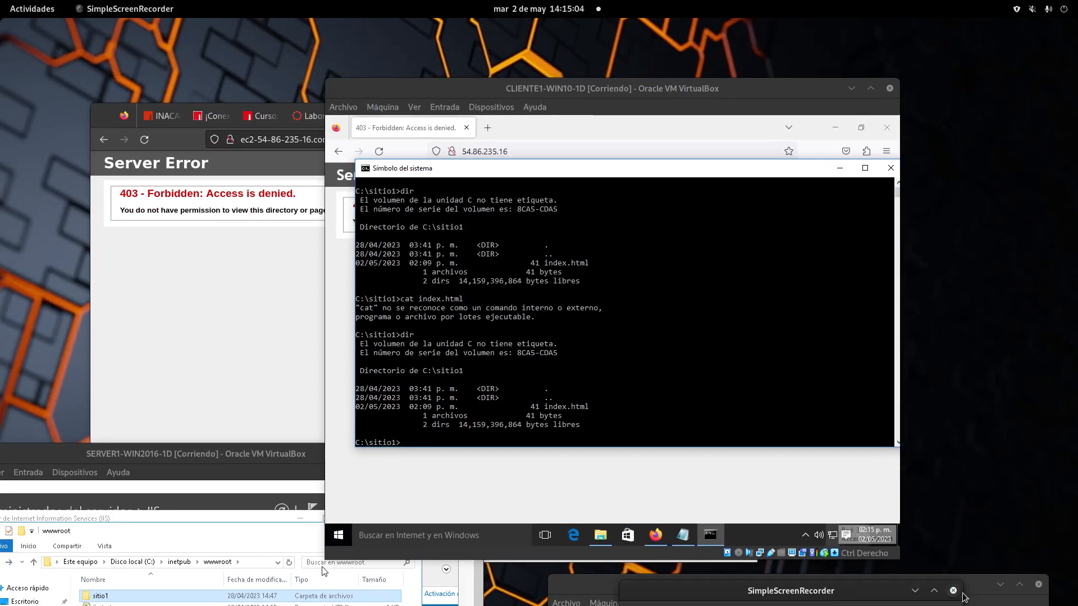
Step: Move the VirtualBox manager and screen recorder windows aside and refocus the client's command prompt
click(965, 597)
drag(965, 585, 530, 593)
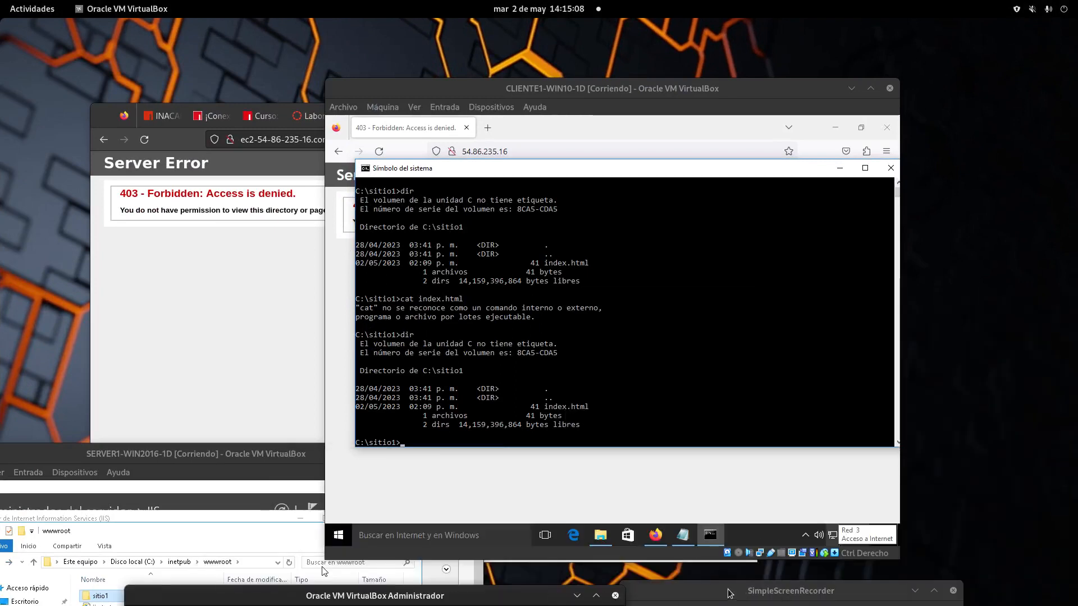
drag(728, 594, 554, 516)
click(578, 443)
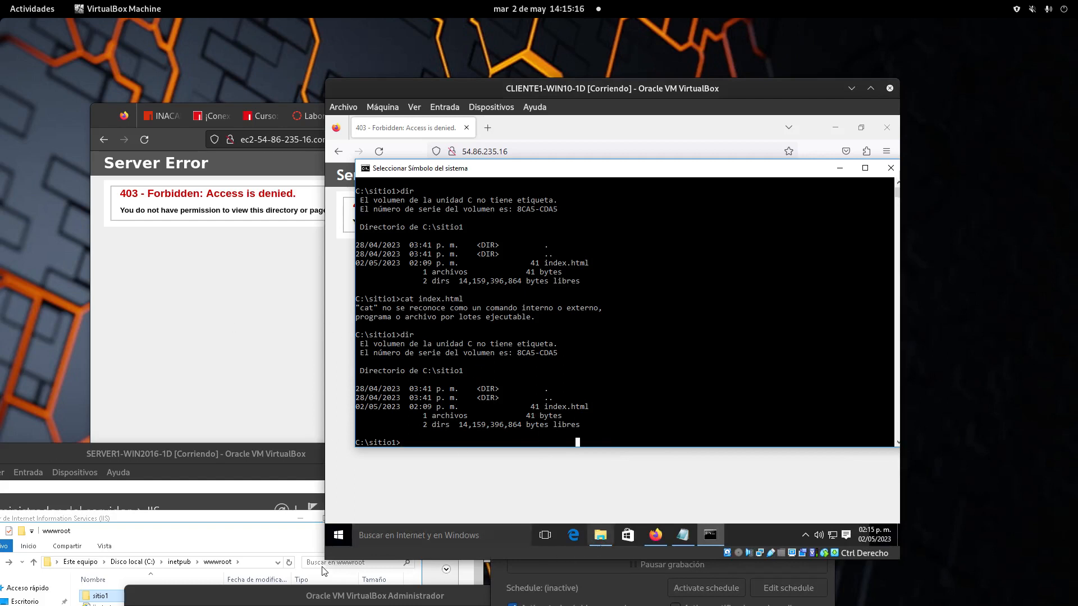
Step: Open C:\sitio1 in File Explorer, showing the 1 KB index file, then return to the command prompt
click(600, 535)
click(563, 211)
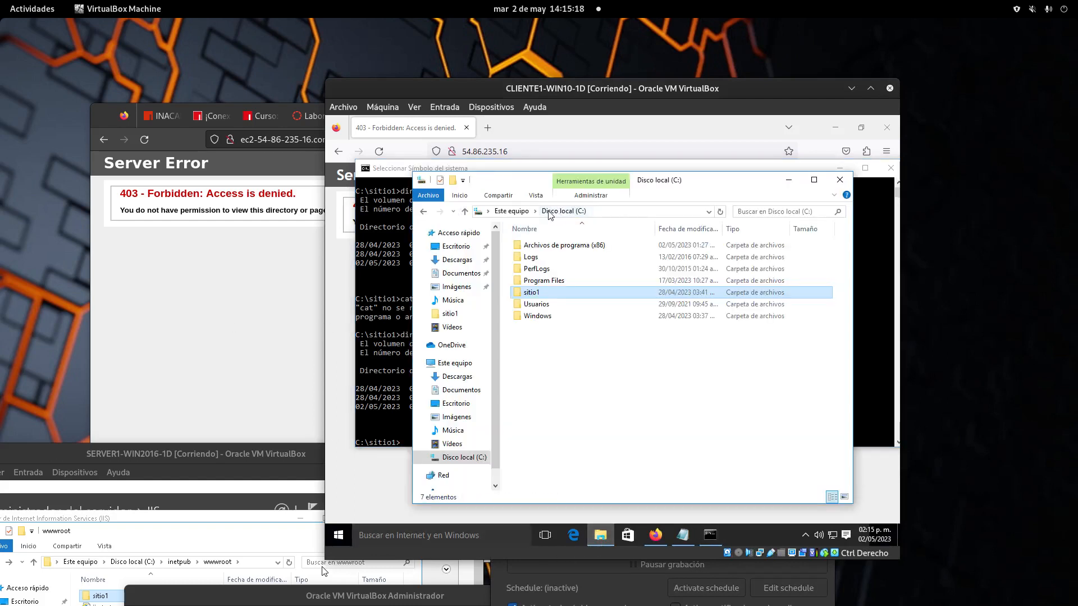
double_click(532, 292)
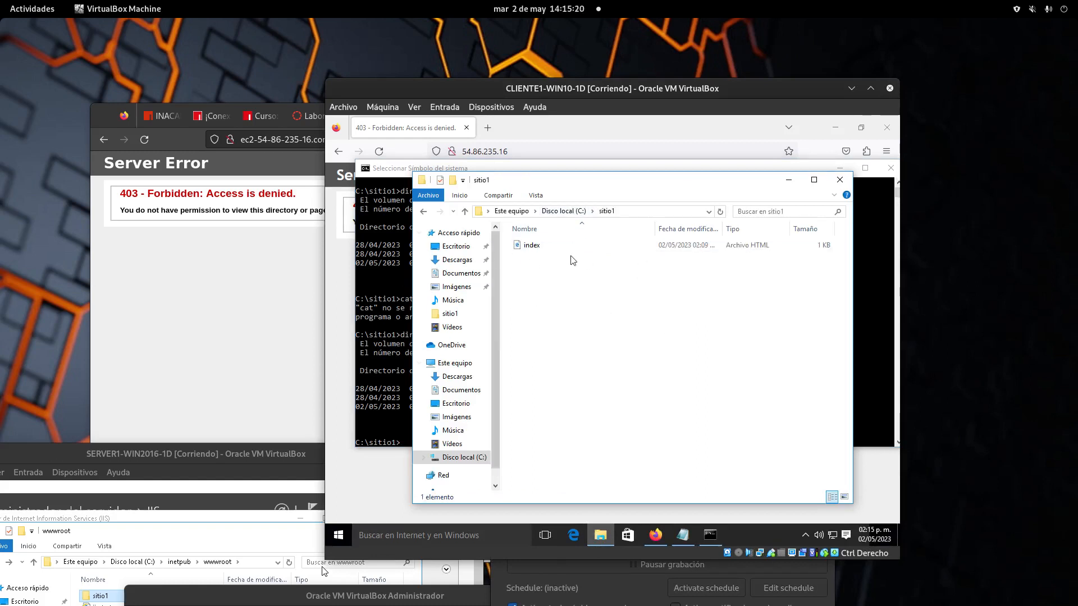
drag(713, 190, 713, 514)
click(422, 383)
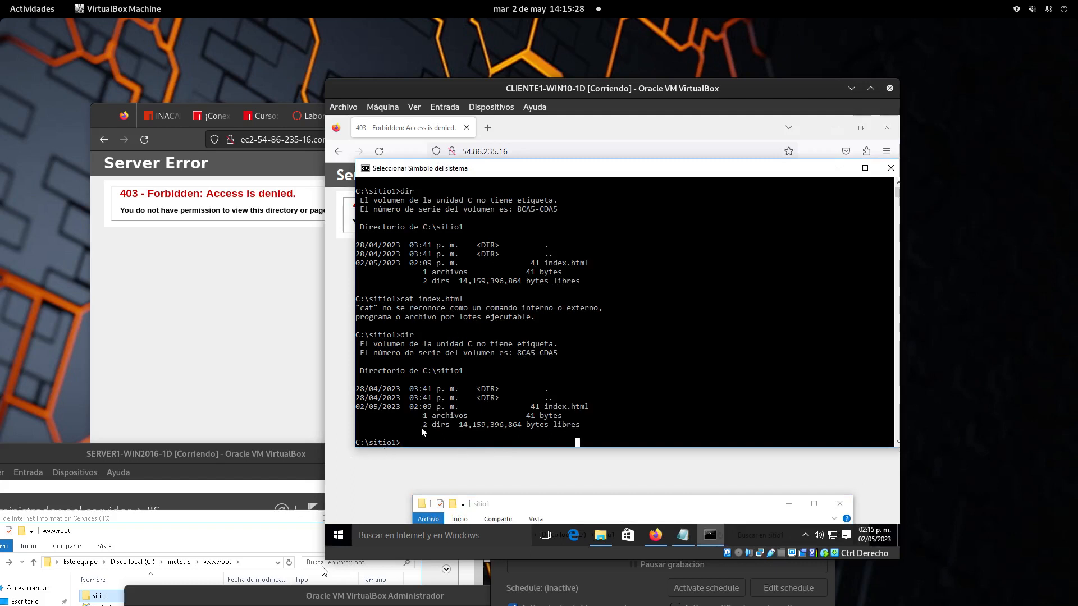
Step: Highlight the index.html name and its date in the dir output, then clear the selection
drag(592, 407, 541, 408)
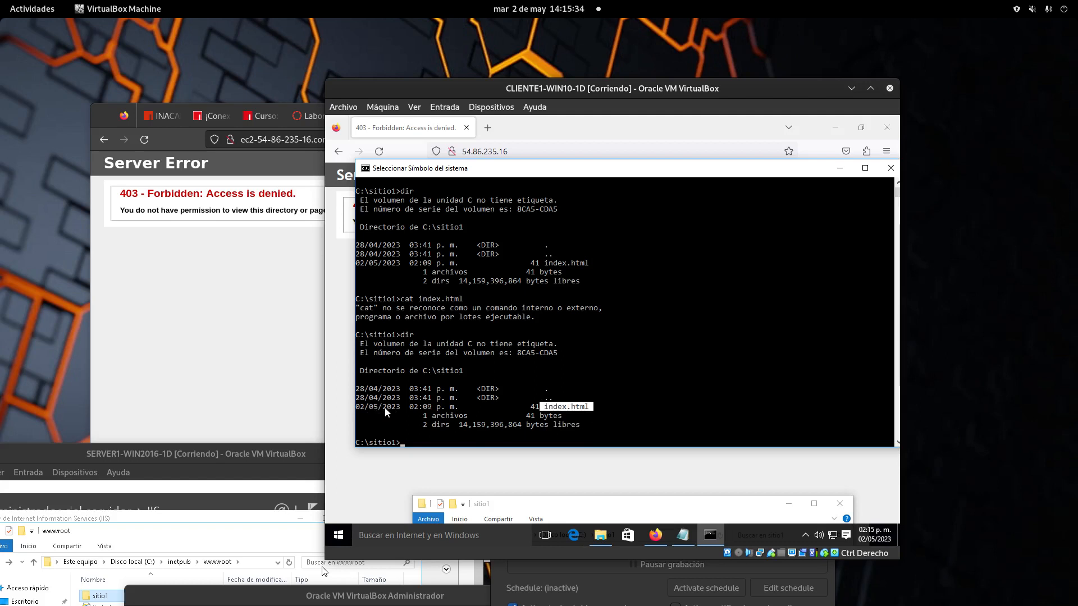
click(455, 407)
drag(454, 409, 364, 408)
click(416, 444)
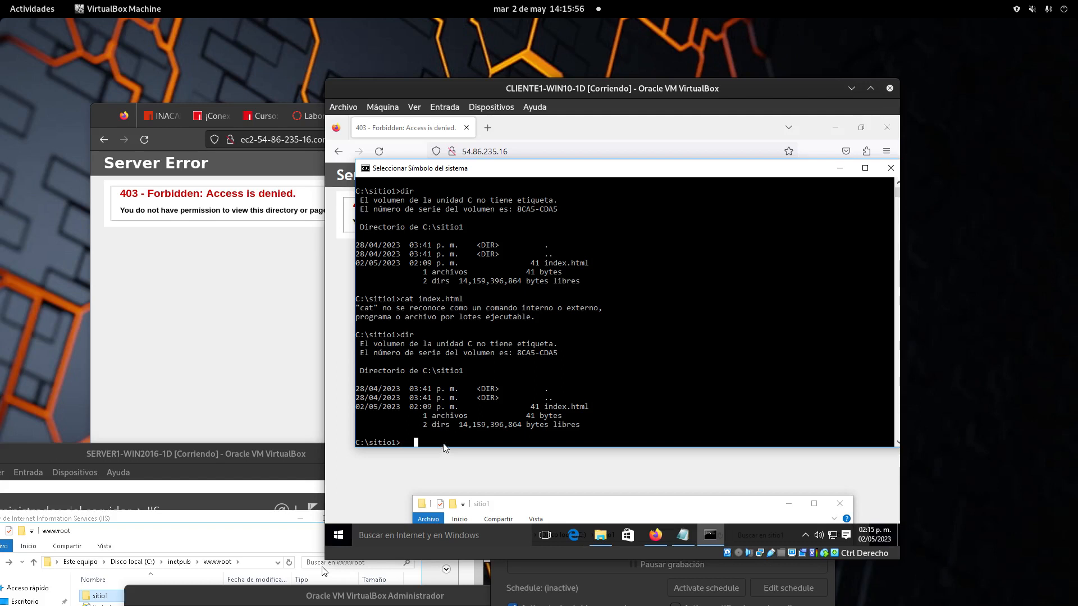
key(Escape)
Step: Move to the root of C: with 'cd /' and list its folders with dir
text(c)
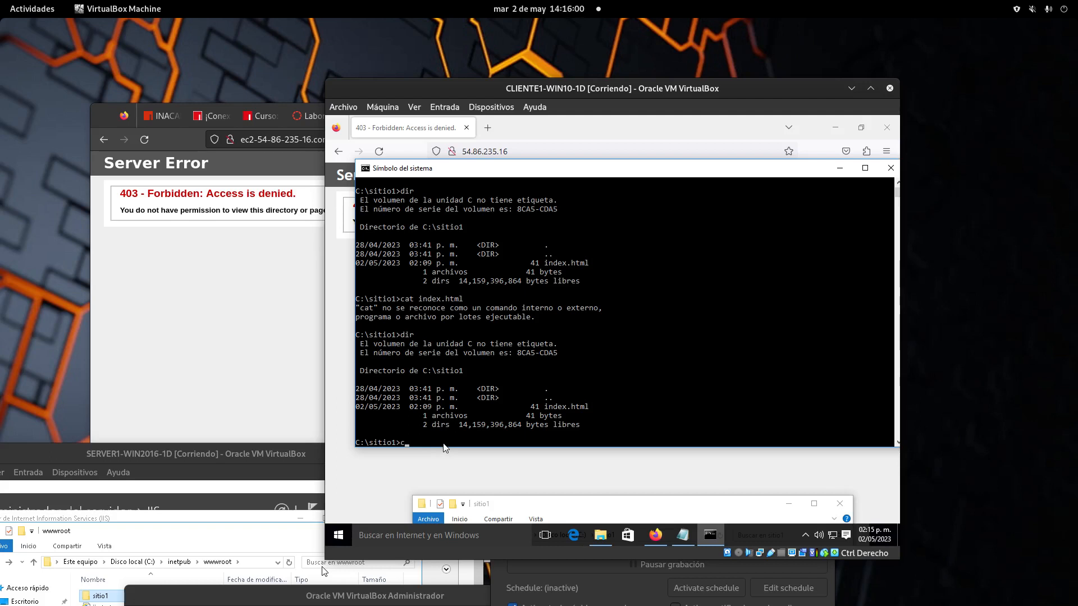
text(cd)
key(Return)
key(Return)
text(cd /)
key(Return)
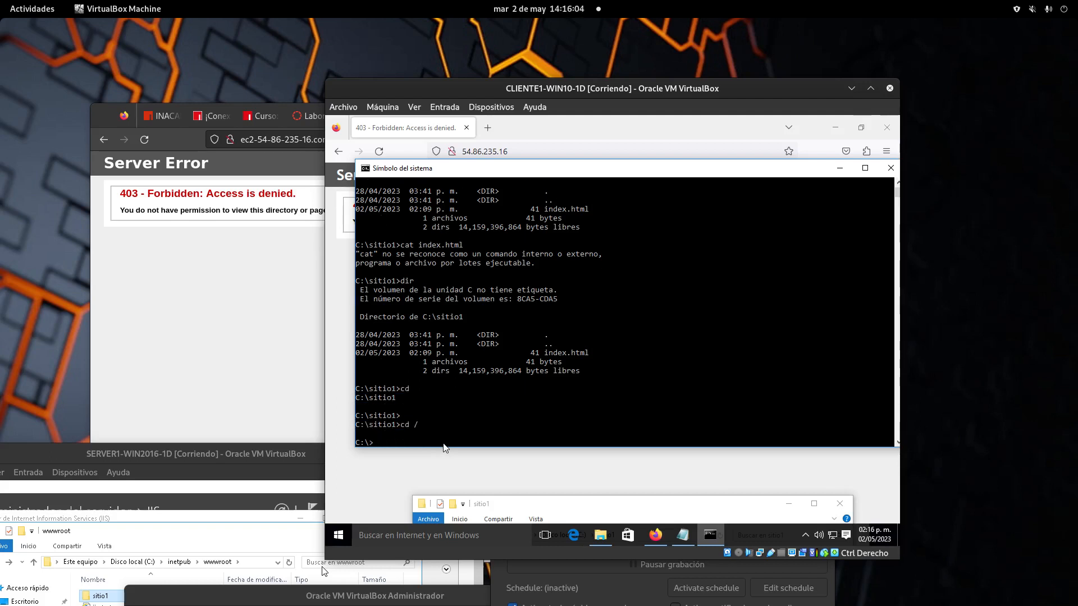
text(d /)
key(Return)
text(cd)
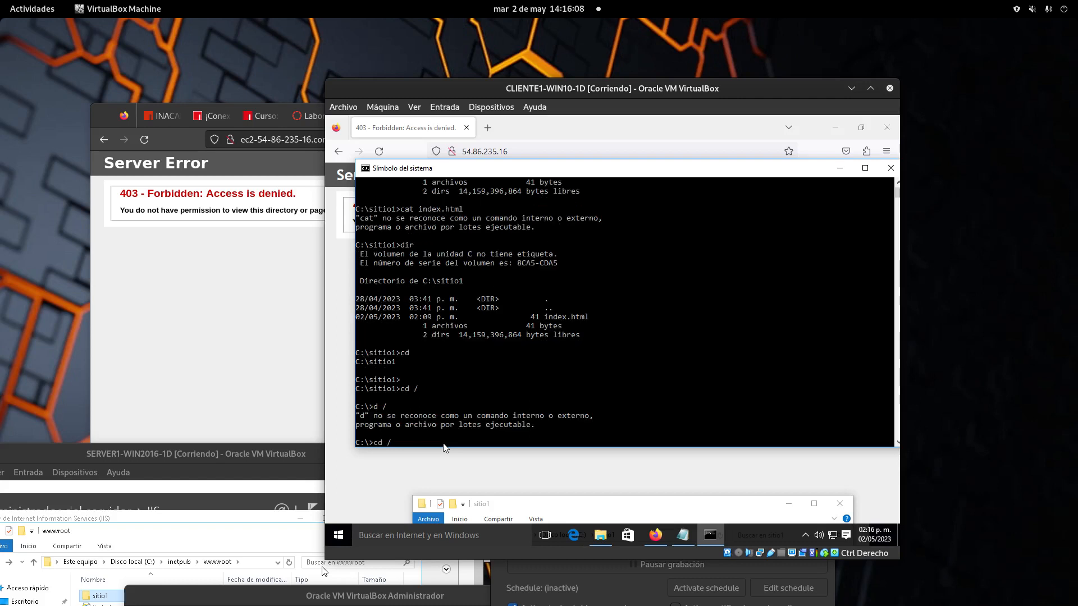
text( /)
key(Return)
text(dir)
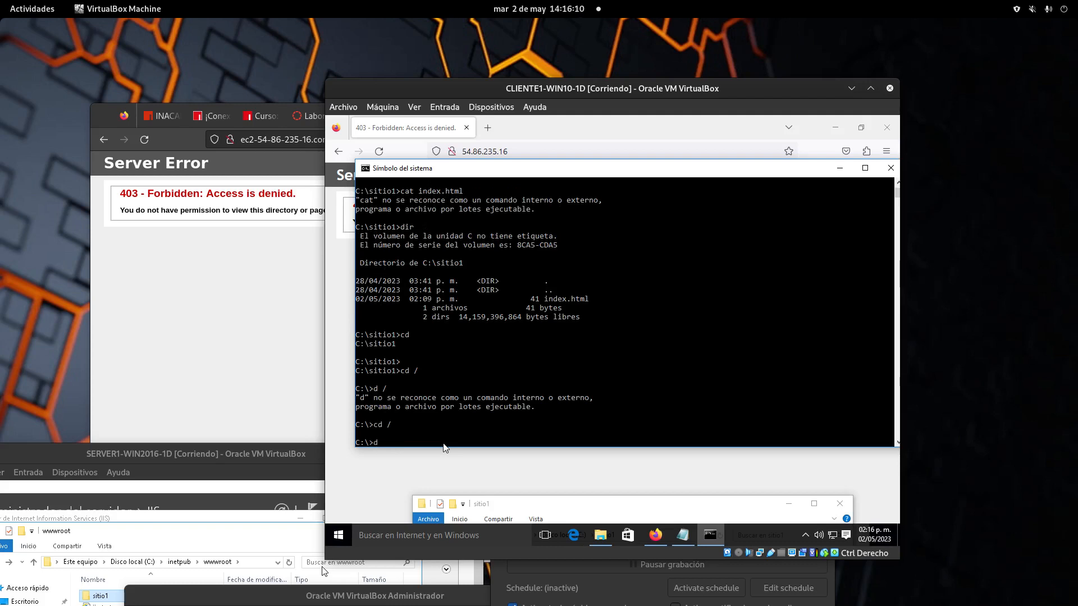
key(Return)
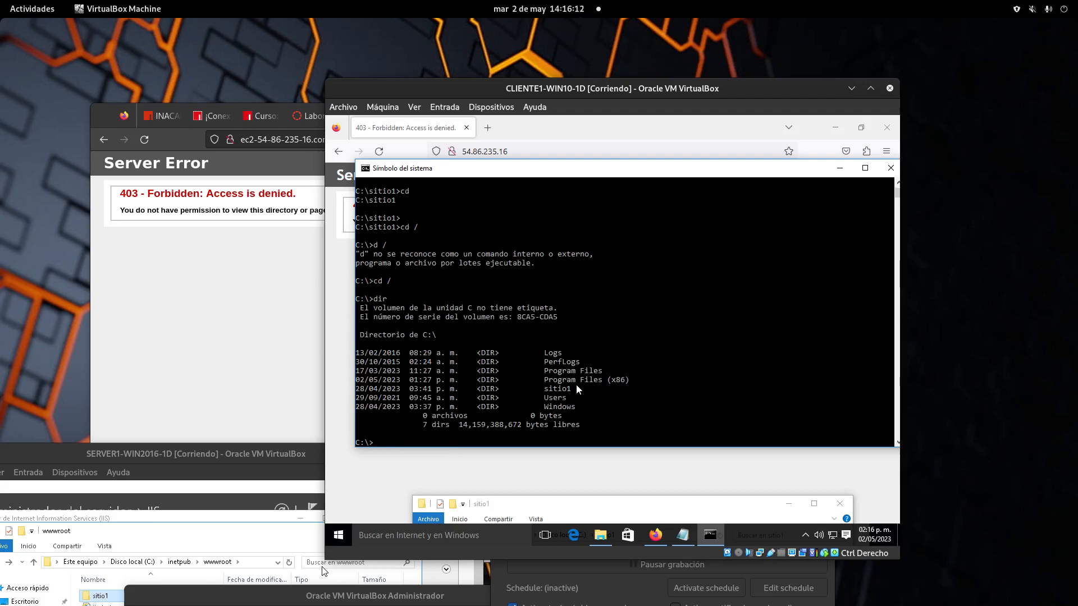
Step: Change the command prompt into C:\sitio1 with cd sitio1
drag(576, 386, 514, 389)
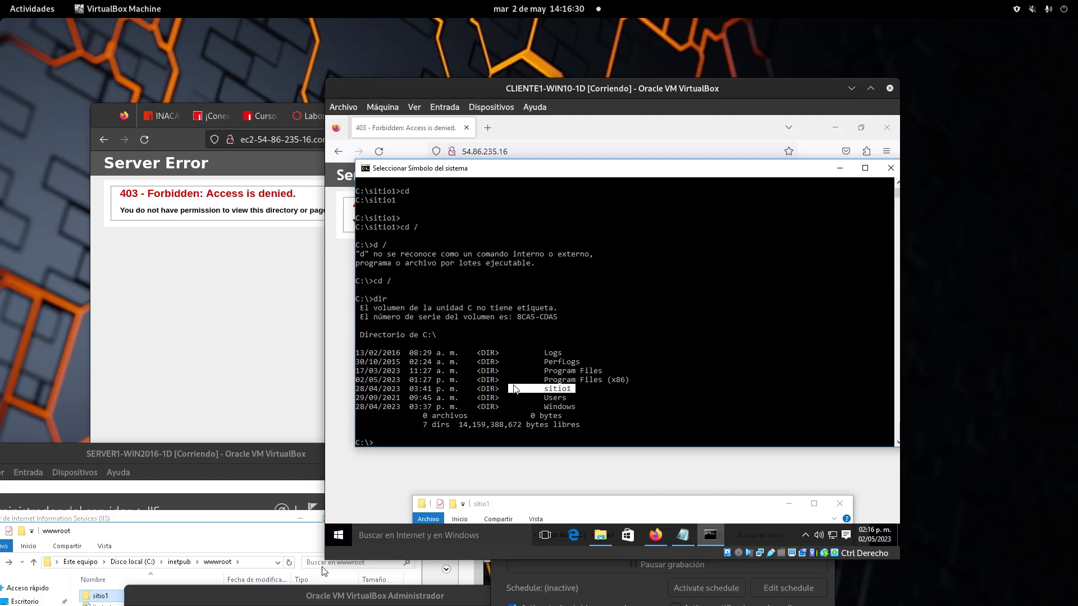
click(452, 442)
drag(572, 392, 530, 389)
text(cd si)
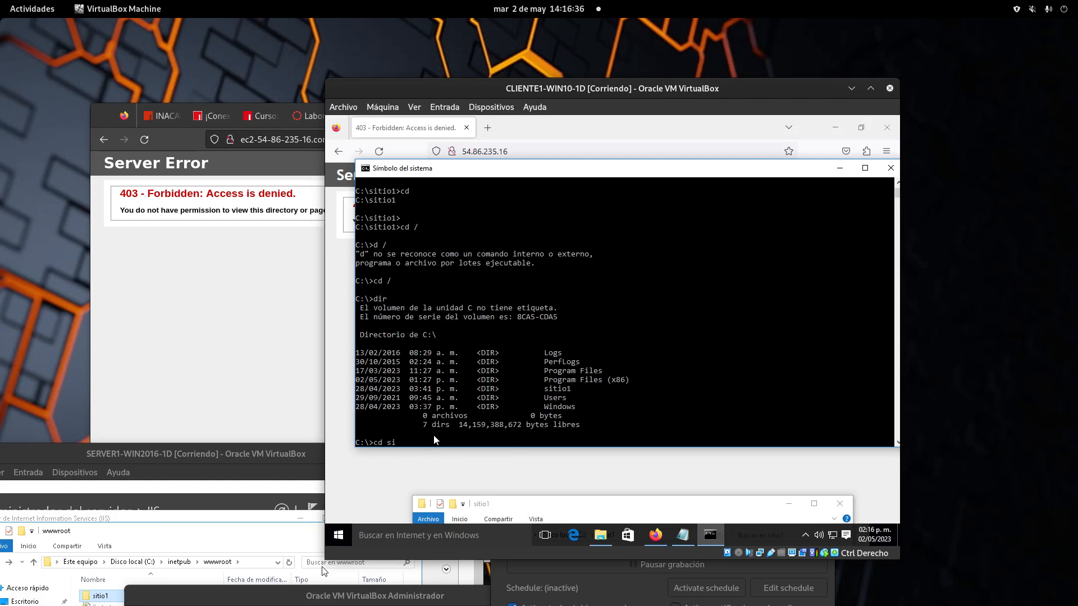
text(tio1)
key(Return)
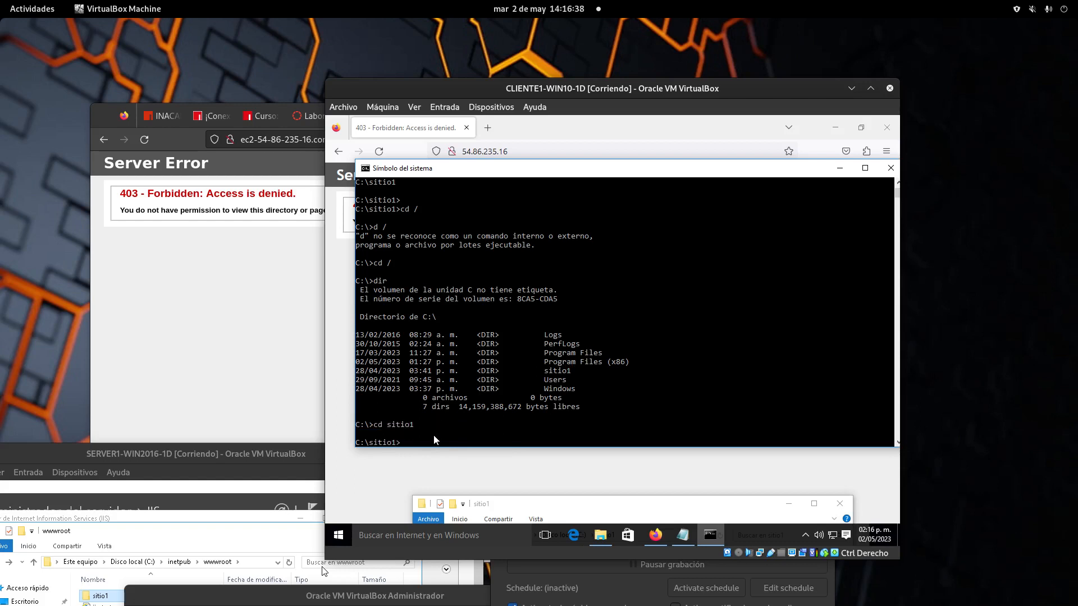
Step: List sitio1 with dir, showing index.html (41 bytes), and type ftp at the prompt
drag(414, 443, 332, 437)
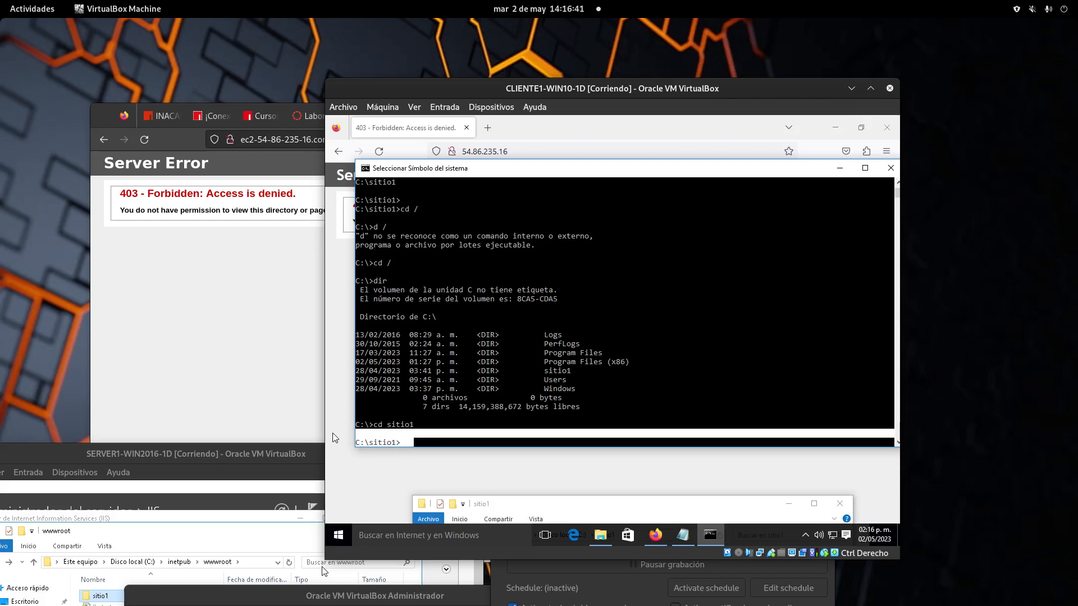
click(442, 445)
text(dir)
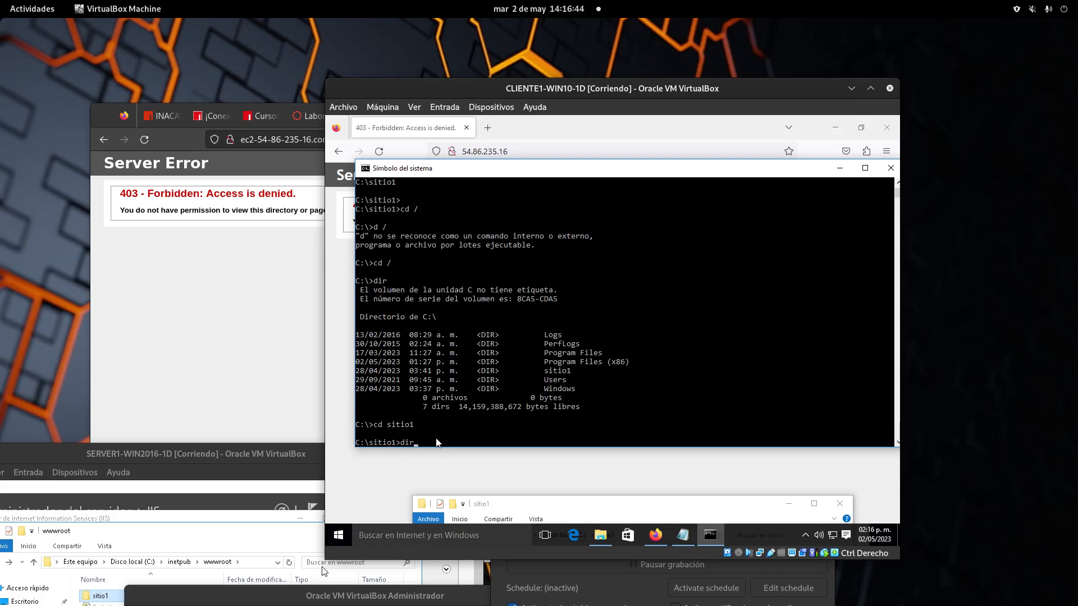
key(Return)
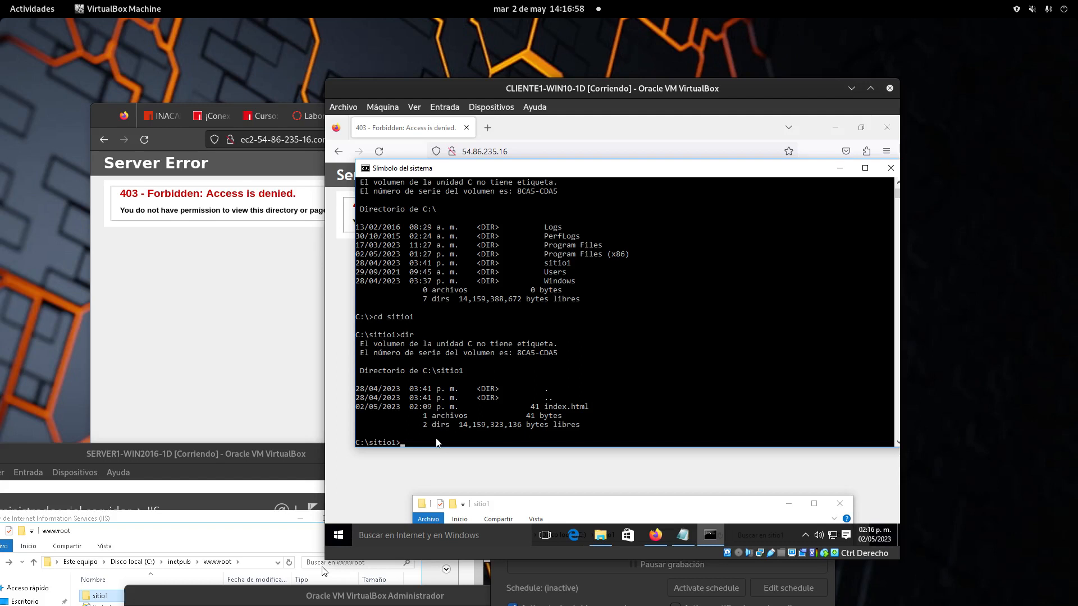
text(ftp)
Step: Connect by FTP to 54.86.235.16 and log in as Administrator with the account password
drag(598, 89, 732, 64)
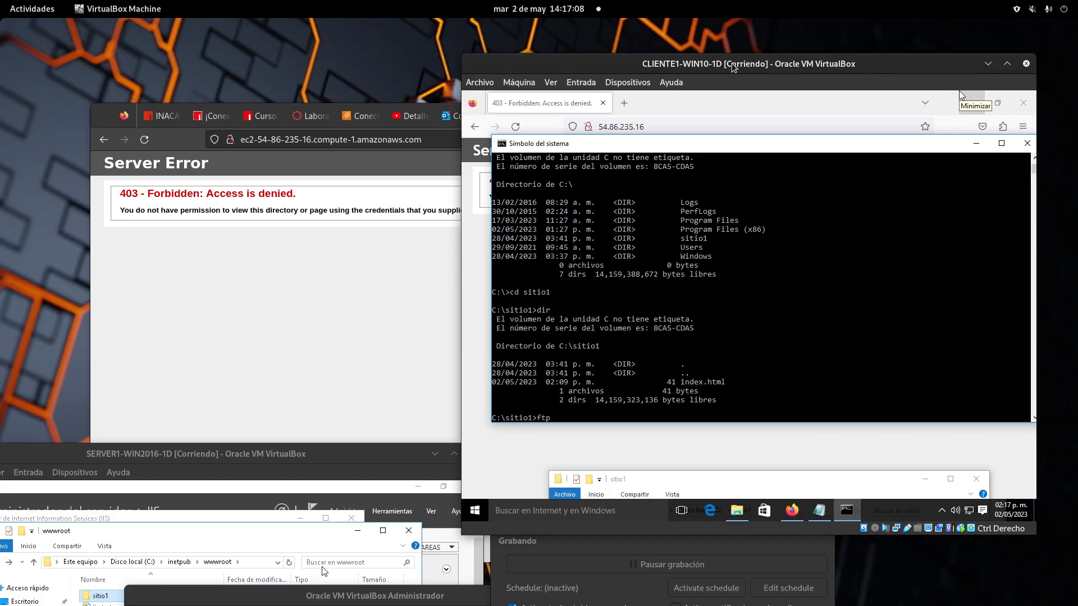
text(54.86.235.16)
key(Return)
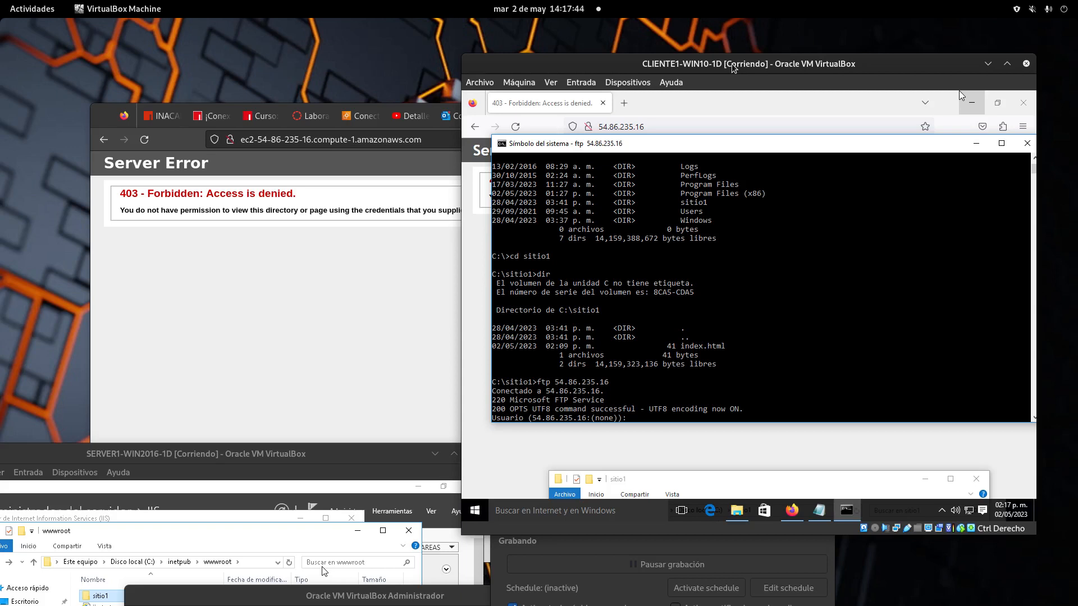
text(a)
text(Administrator)
key(Return)
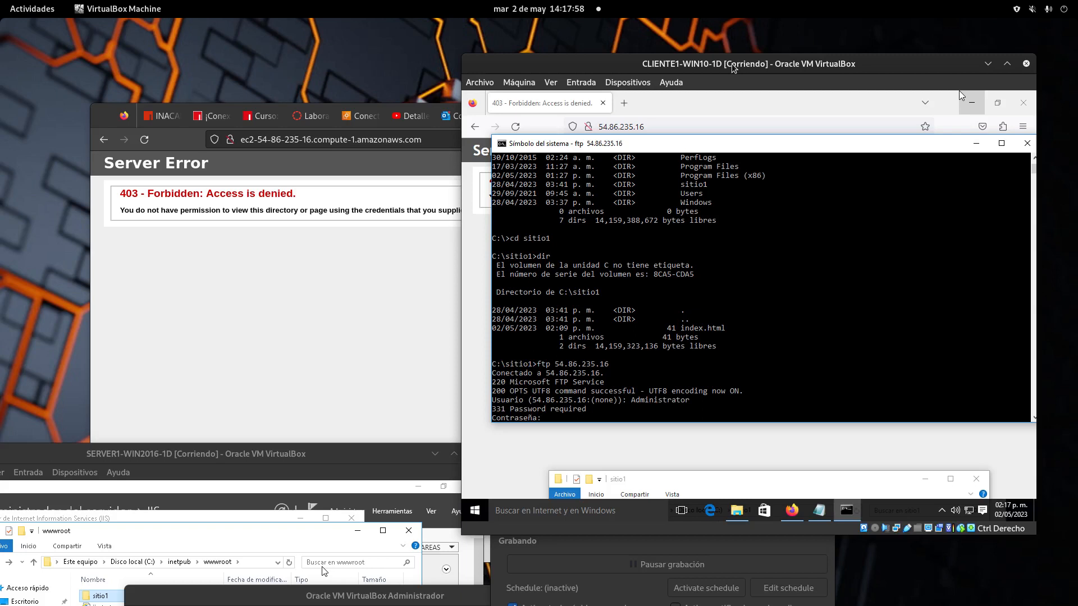
key(Return)
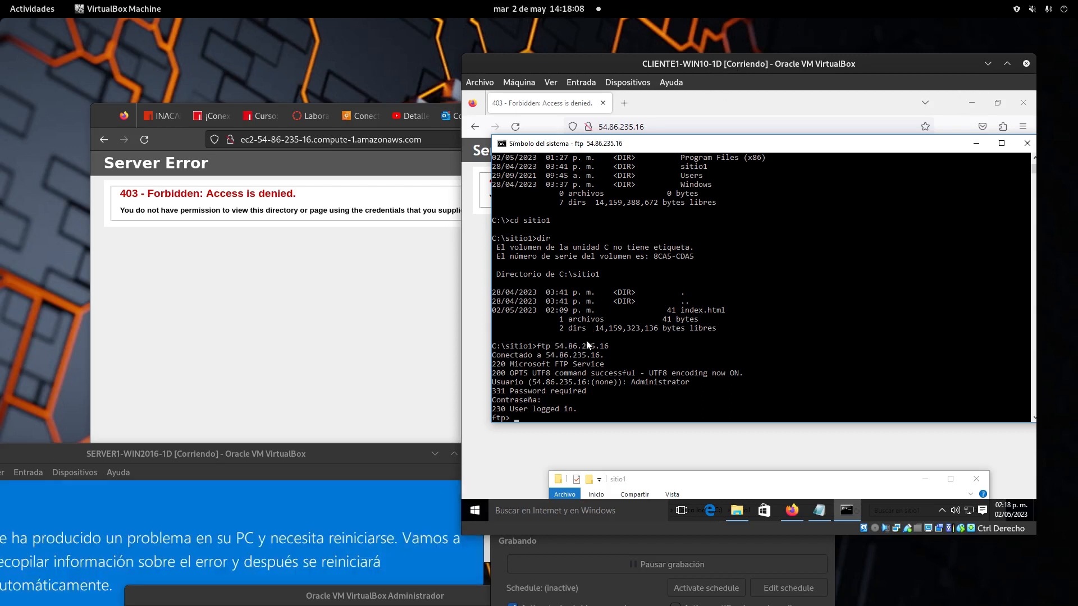
Step: Review the FTP login messages and the index.html name in the console listing
drag(612, 348, 495, 344)
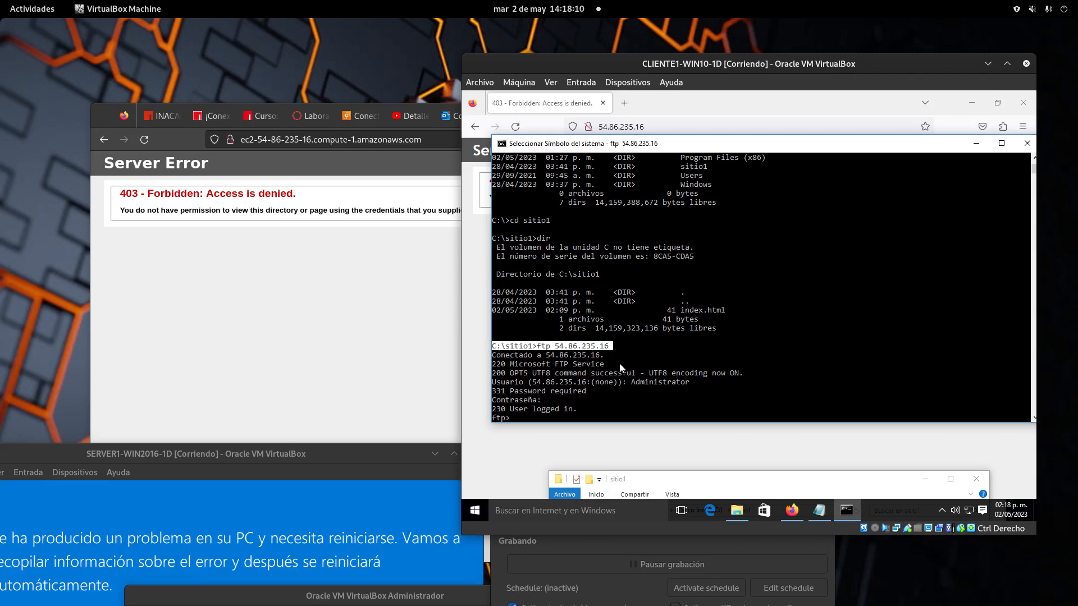
drag(624, 364, 533, 381)
drag(607, 408, 466, 349)
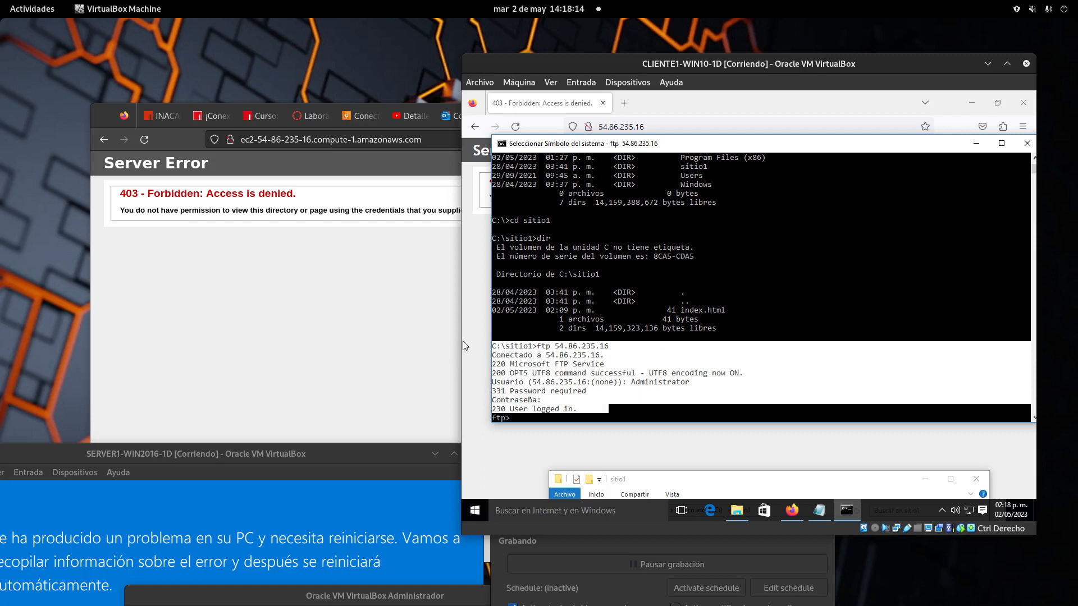
click(620, 373)
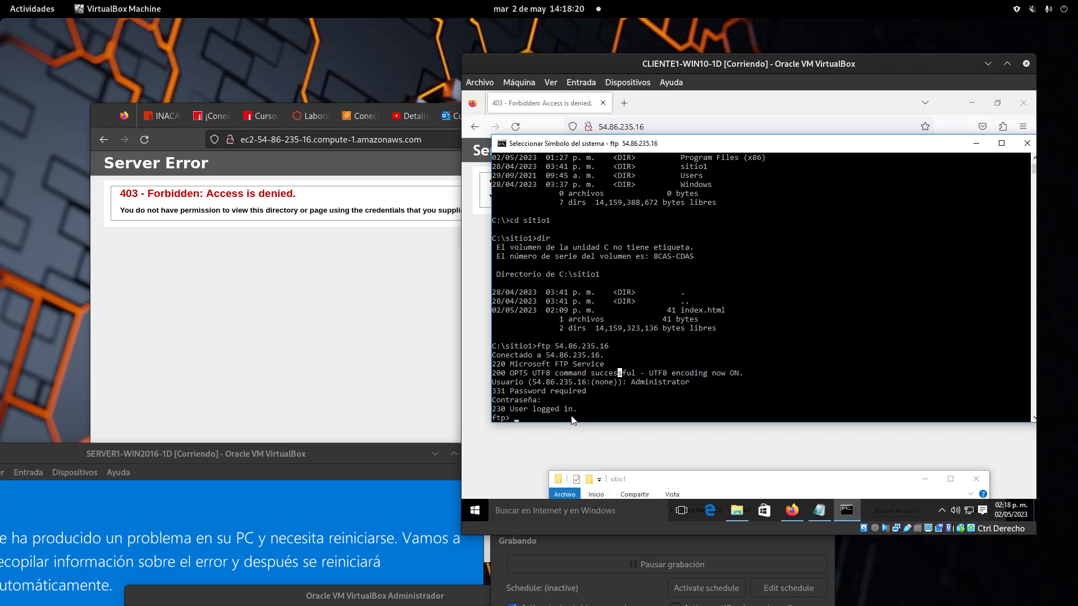
click(723, 310)
drag(725, 310, 677, 313)
click(587, 410)
Step: Upload the file with put index.html, transferring 41 bytes to the server
click(660, 410)
text(put)
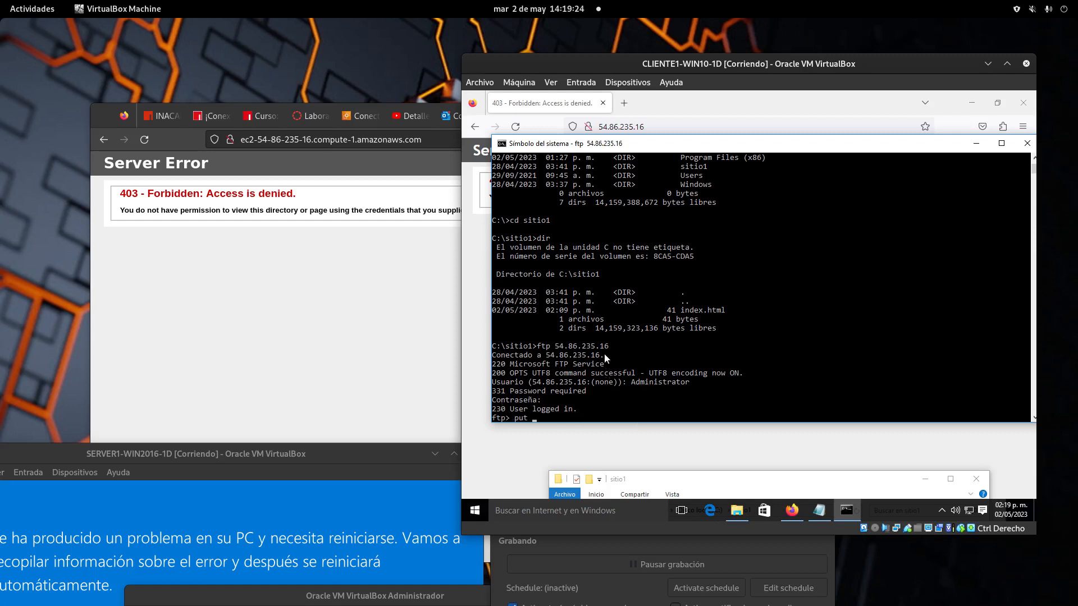
drag(728, 311, 681, 310)
click(584, 418)
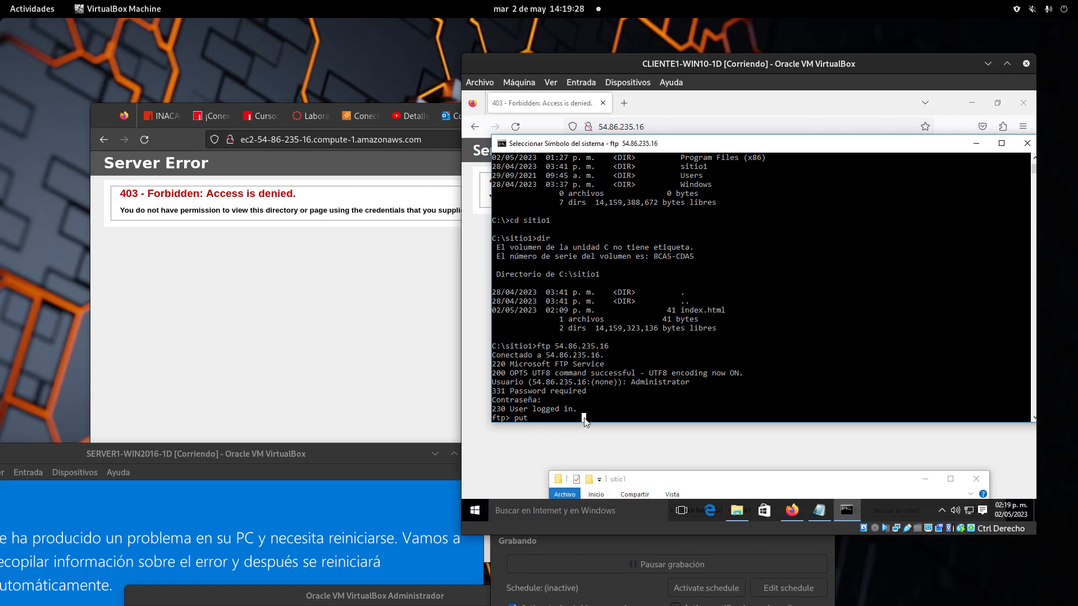
text(index.html)
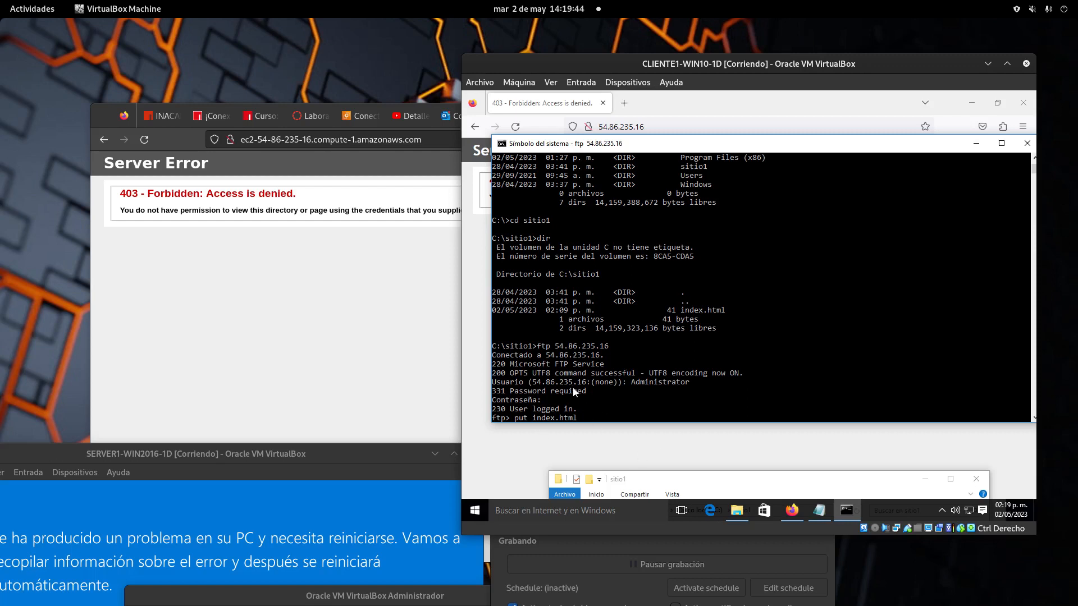
key(Return)
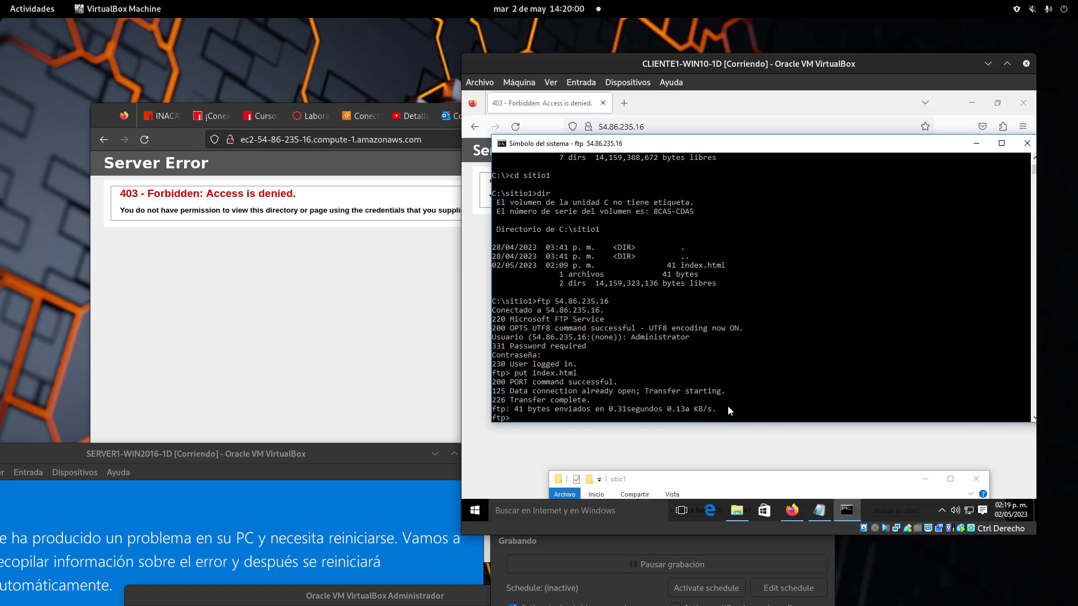
Step: Reload the server's 403 Forbidden page in the host Firefox and compare with the SITIO1 LOCAL tab
click(380, 291)
click(144, 139)
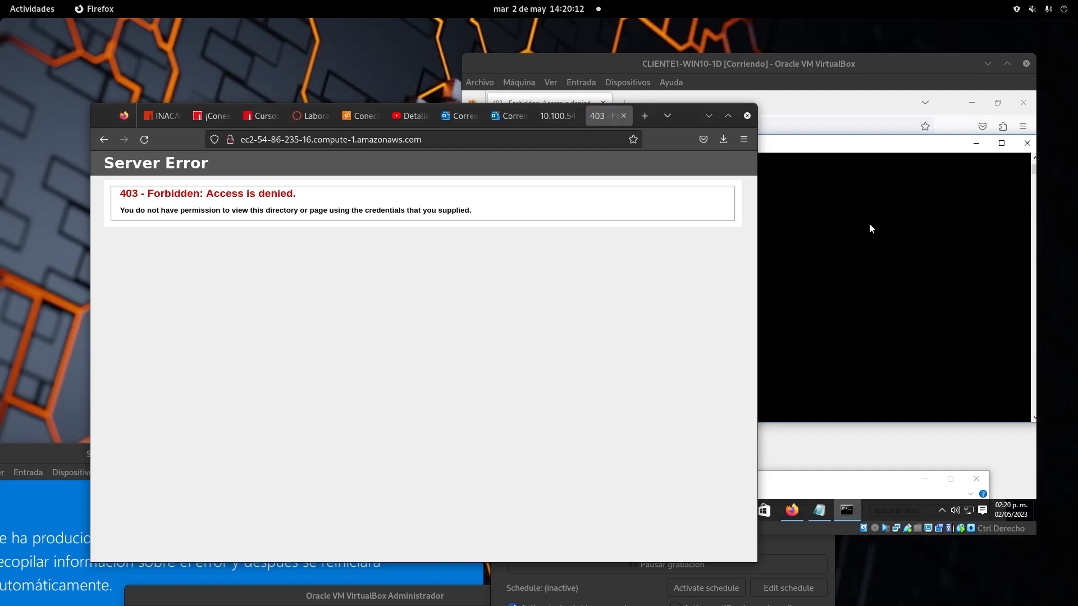
click(559, 116)
click(610, 123)
Step: In a new tab, edit the pasted amazonaws address into 54.86.235.16 and load it, still 403 Forbidden
click(645, 120)
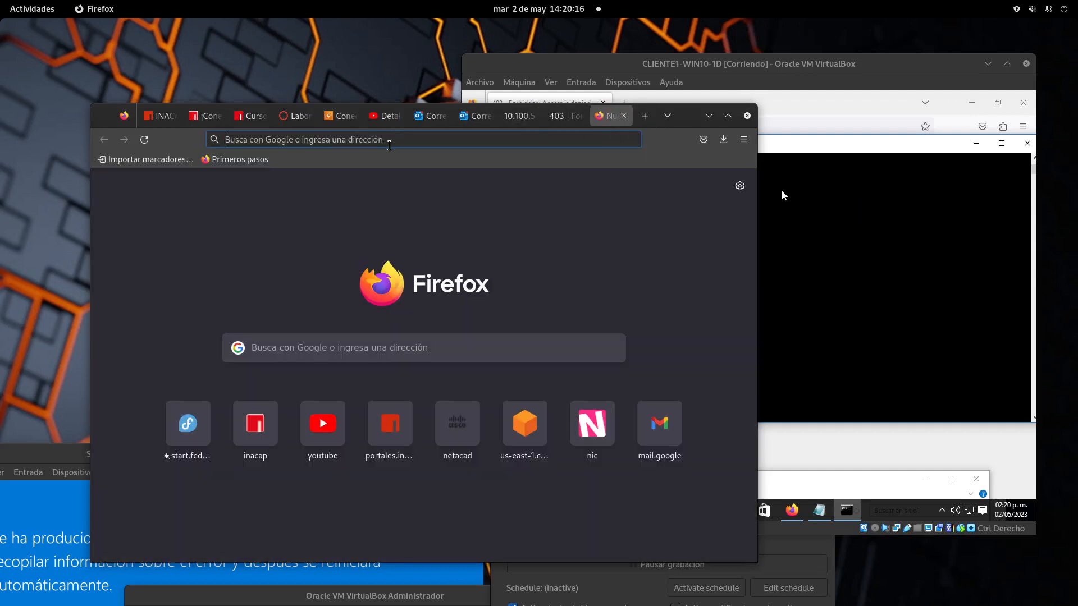
right_click(387, 141)
click(441, 210)
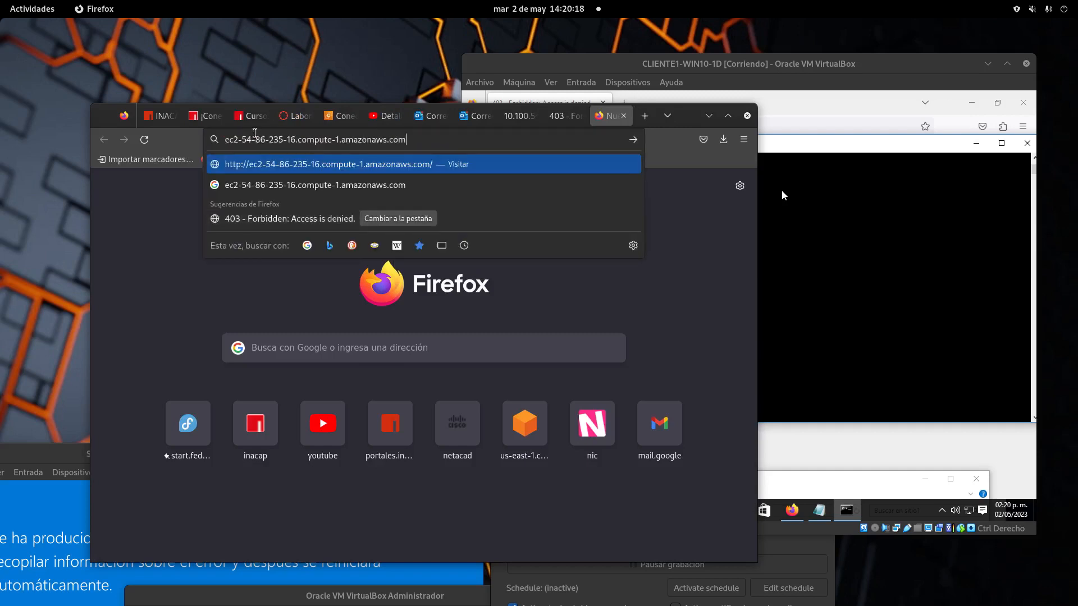
click(246, 141)
key(BackSpace)
key(BackSpace)
key(BackSpace)
key(BackSpace)
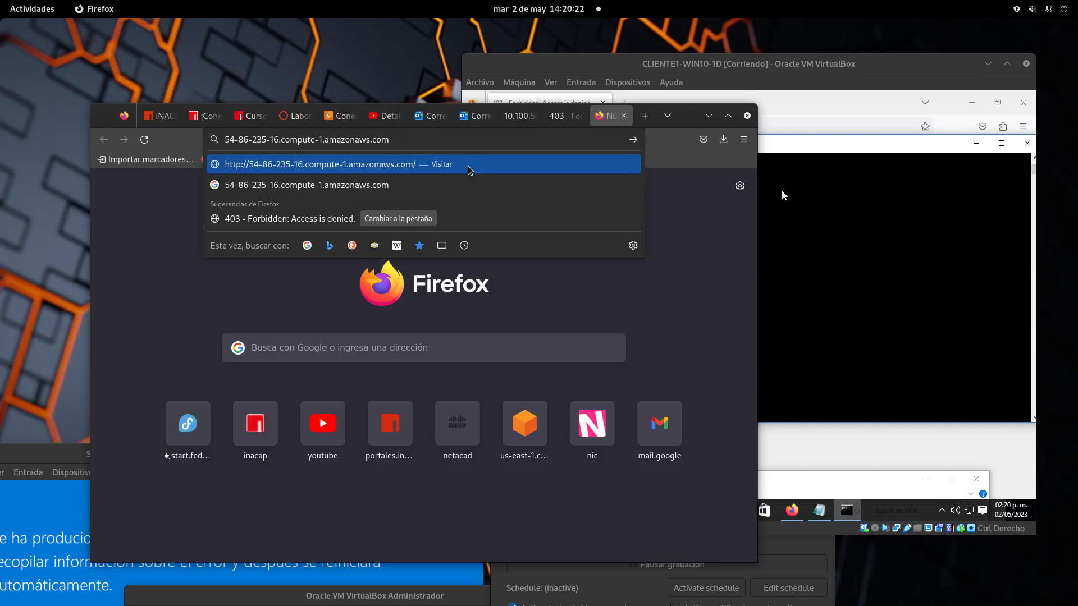
key(BackSpace)
text(.)
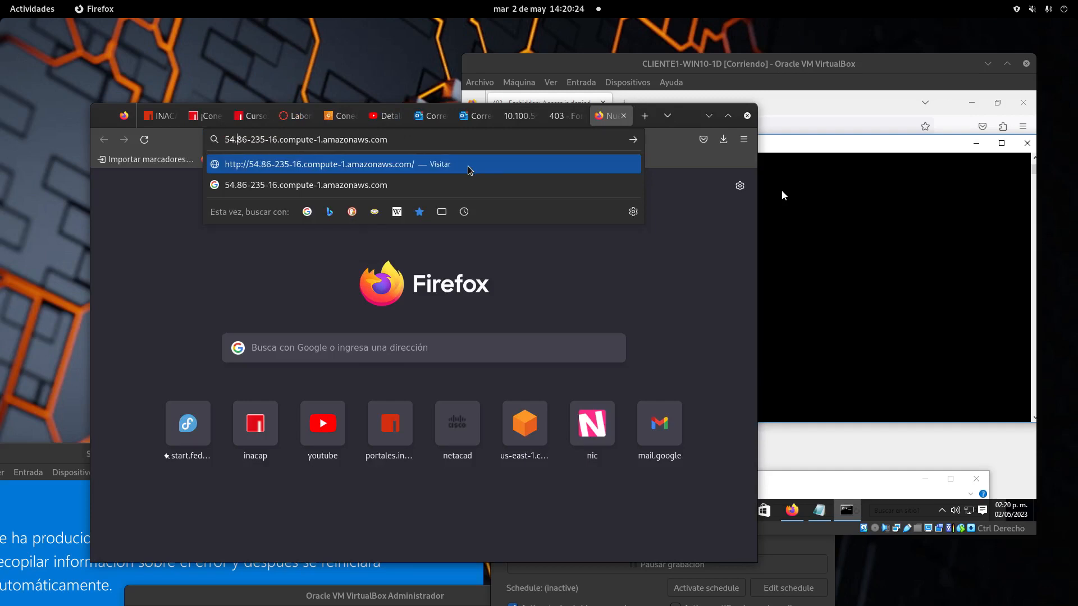
key(BackSpace)
text(.)
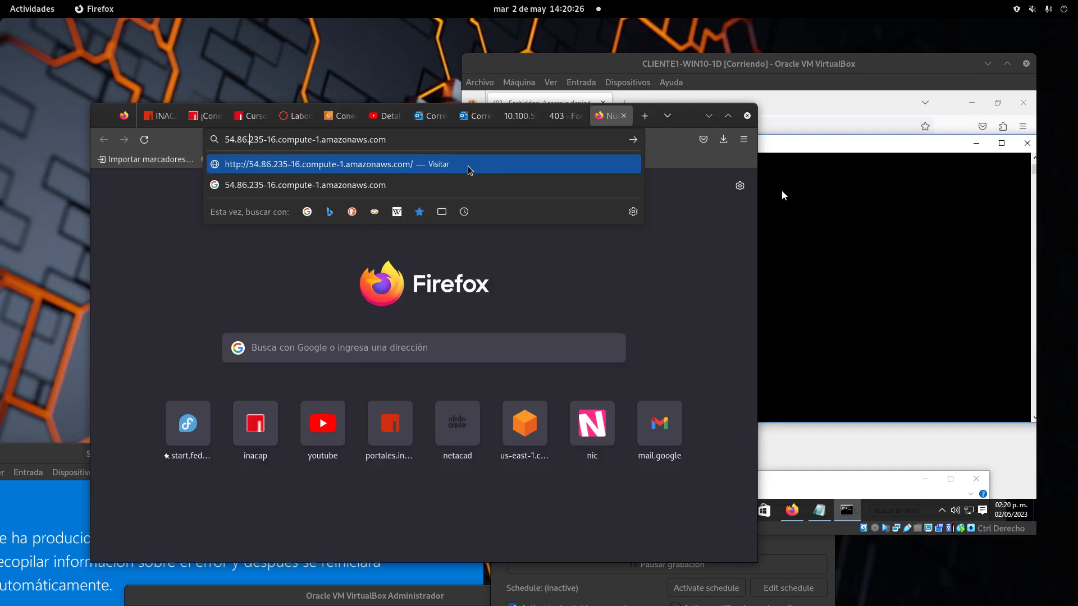
key(BackSpace)
text(.)
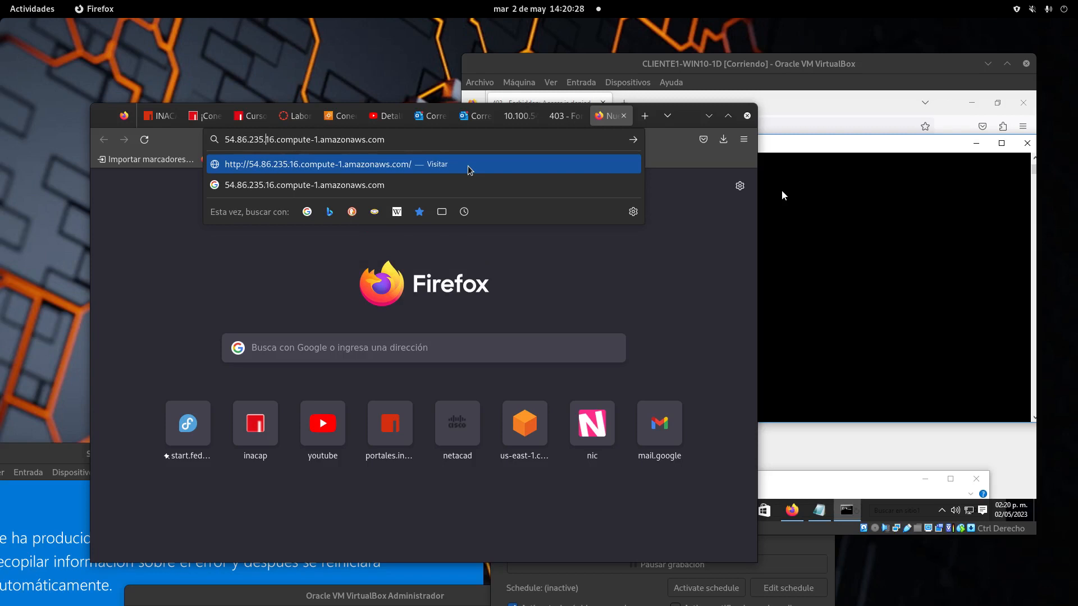
key(Right)
key(Right)
key(Right)
key(Right)
key(Right)
key(Right)
key(Right)
key(Right)
key(Right)
key(Right)
key(Right)
key(Right)
key(Right)
key(Right)
key(BackSpace)
key(BackSpace)
key(BackSpace)
key(BackSpace)
key(BackSpace)
key(BackSpace)
key(BackSpace)
key(BackSpace)
key(BackSpace)
key(BackSpace)
key(BackSpace)
key(BackSpace)
key(BackSpace)
key(BackSpace)
key(BackSpace)
key(BackSpace)
key(BackSpace)
key(BackSpace)
key(BackSpace)
key(BackSpace)
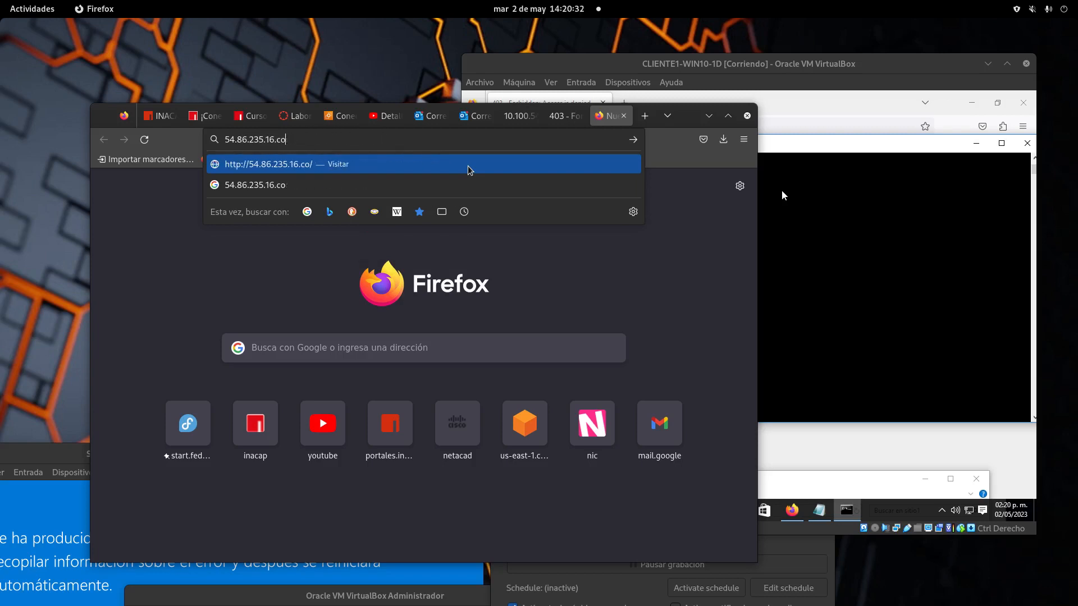
key(BackSpace)
key(BackSpace)
key(BackSpace)
key(Return)
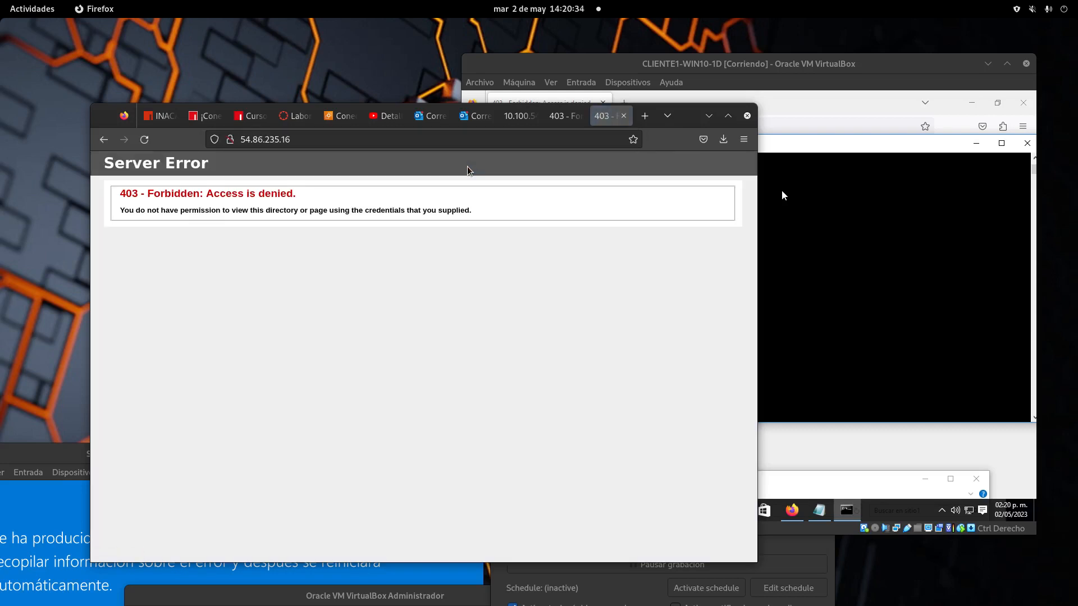
Step: Show the client's C:\sitio1 folder holding the single index file, then switch toward Remmina
click(890, 344)
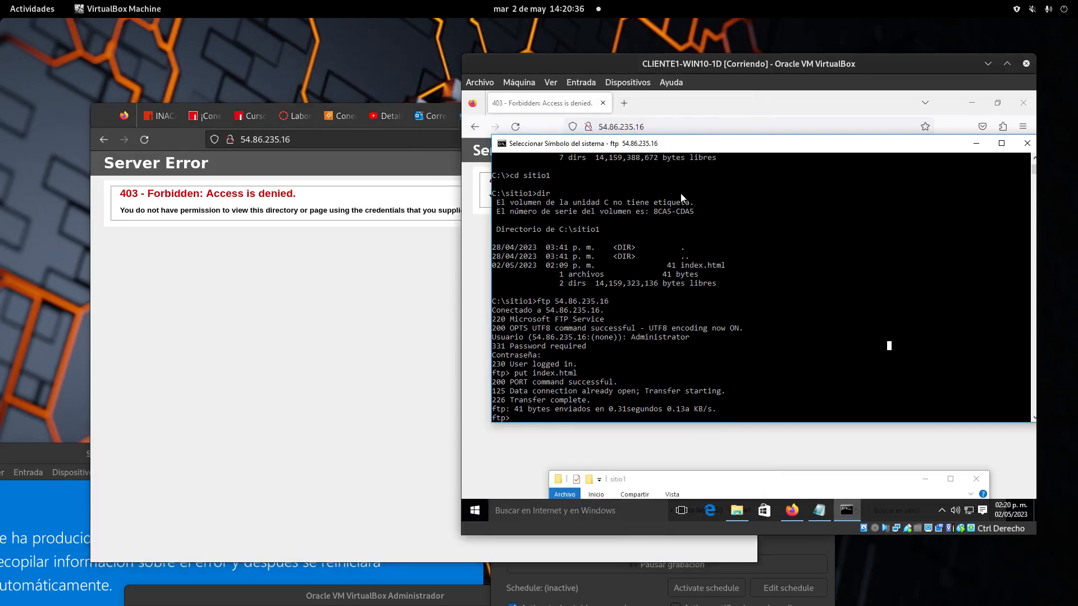
click(673, 446)
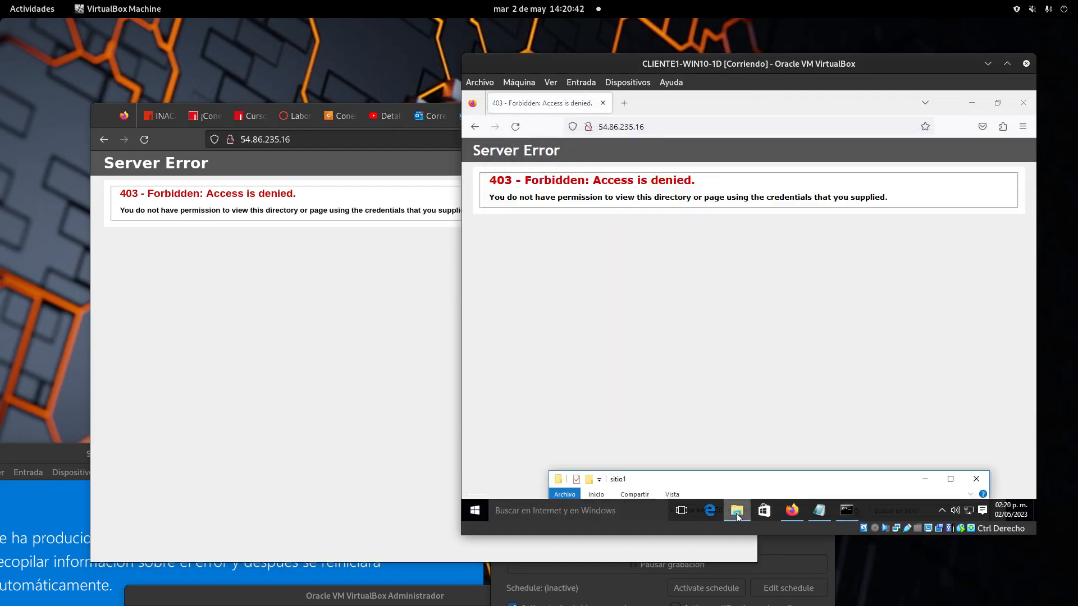
click(722, 489)
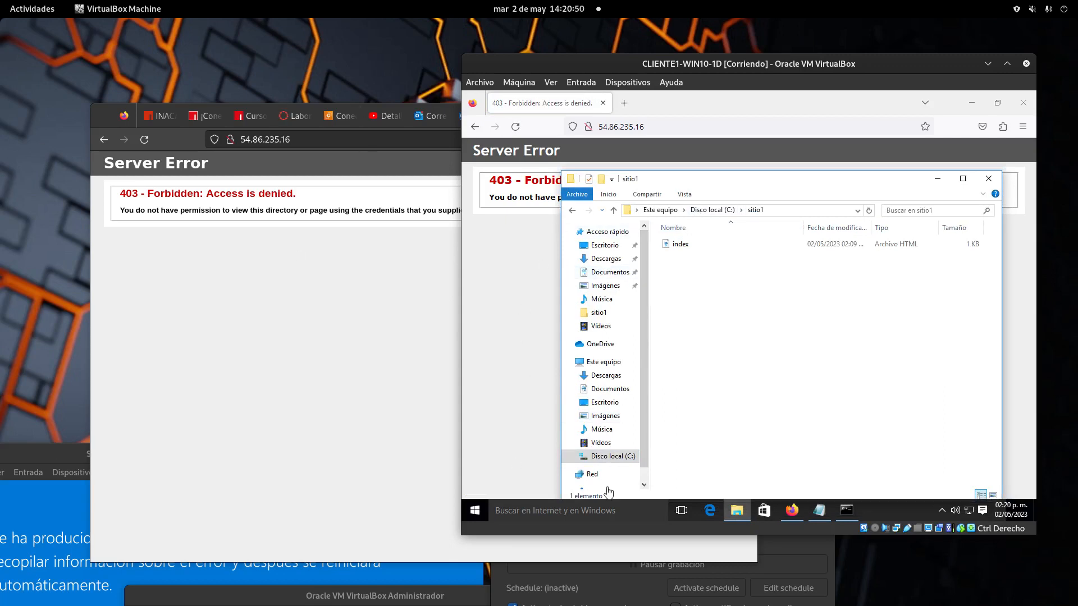
click(615, 578)
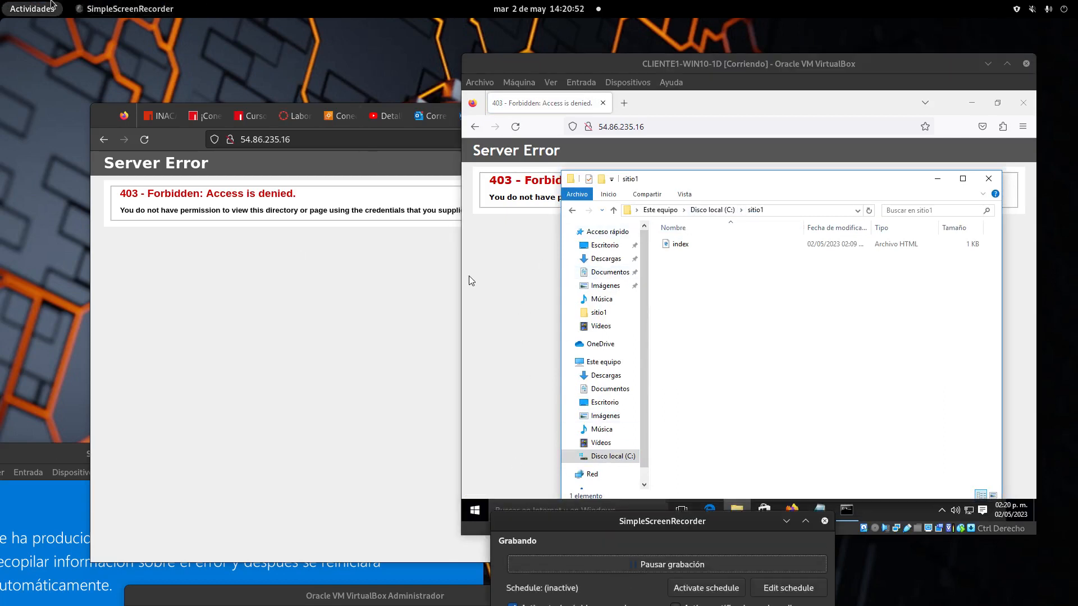
mouse_move(0, 0)
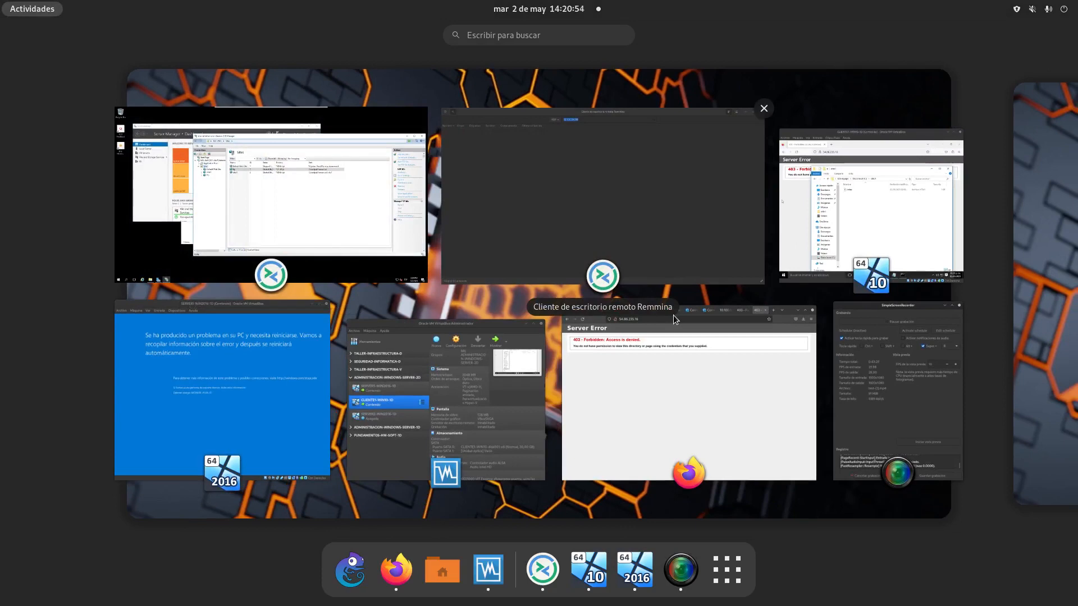
Step: Open and refresh the server's wwwroot\sitio1 folder, finding only web.config, then minimize Remmina
click(369, 213)
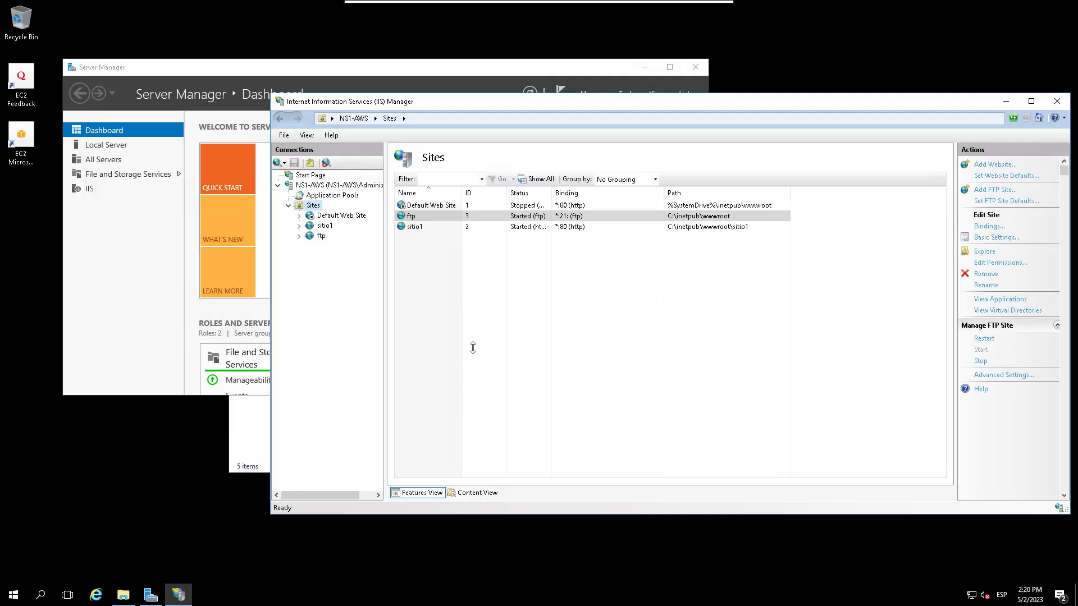
click(123, 596)
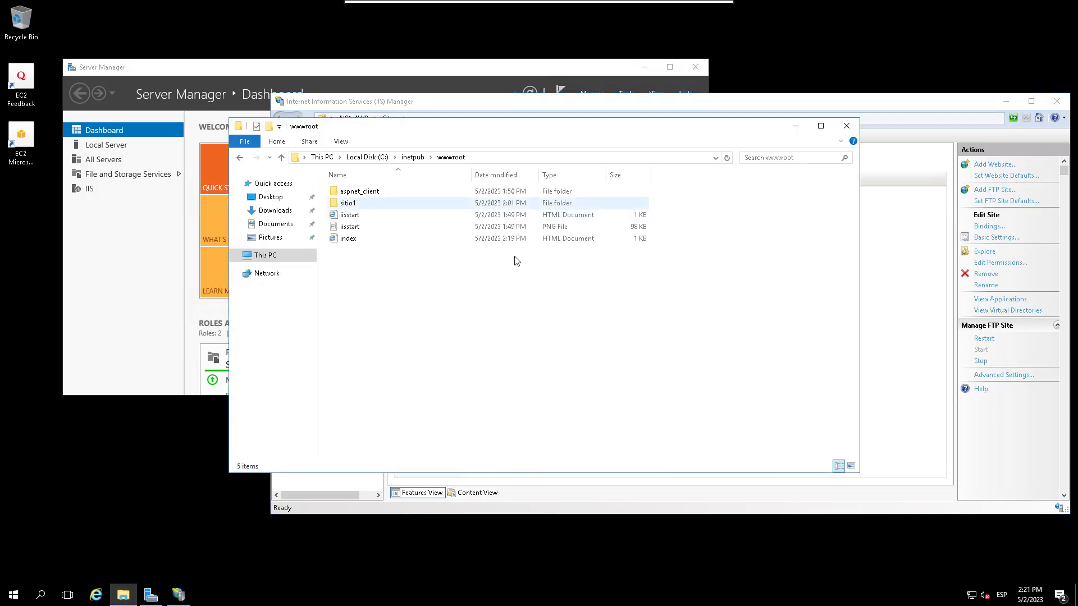
double_click(345, 204)
click(346, 203)
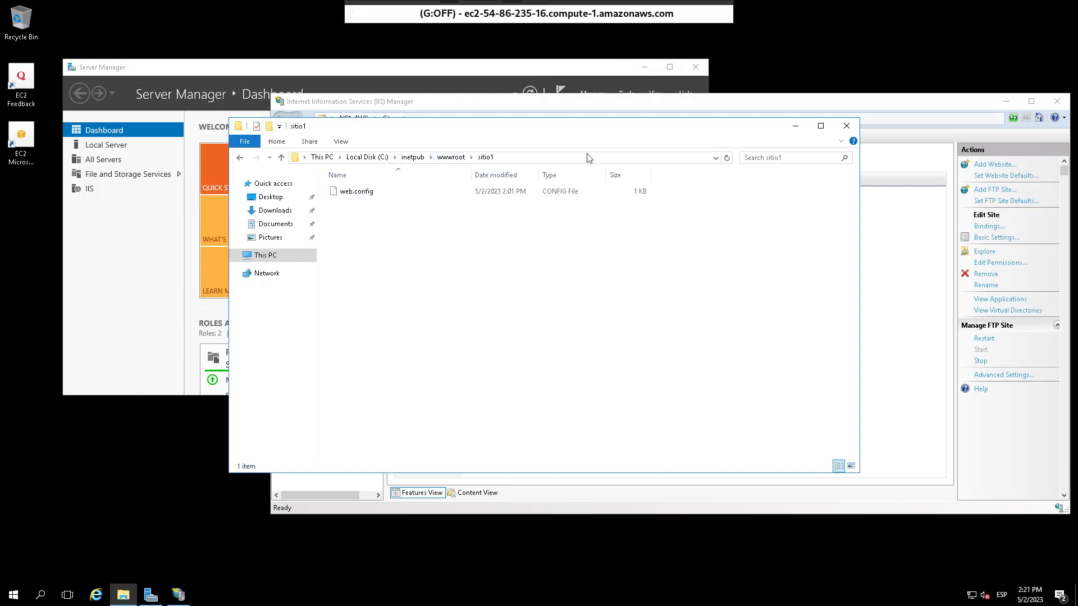
right_click(499, 297)
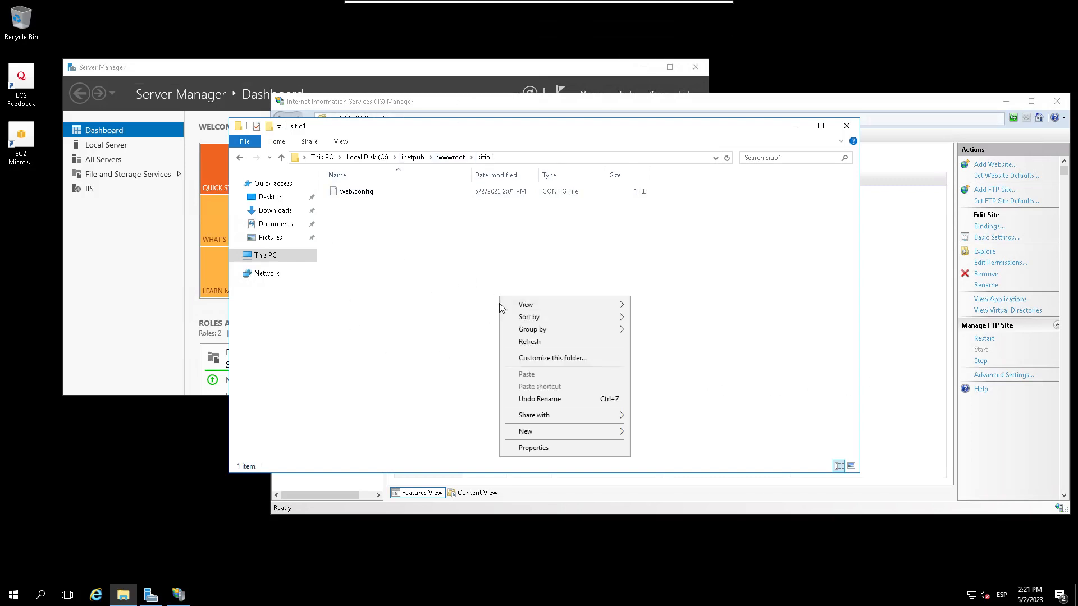
click(537, 344)
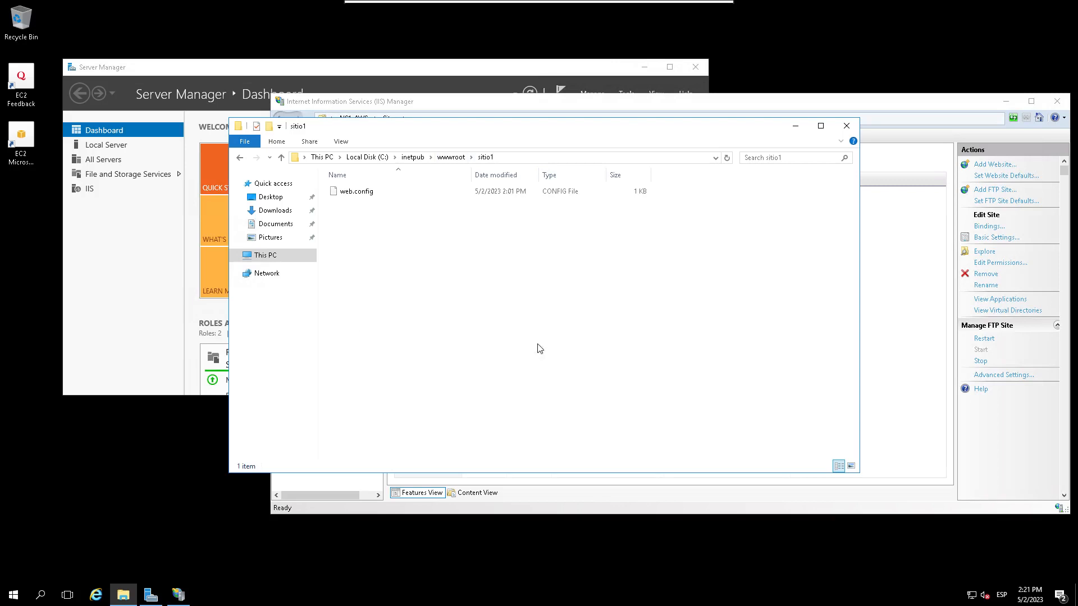
mouse_move(481, 2)
mouse_move(592, 5)
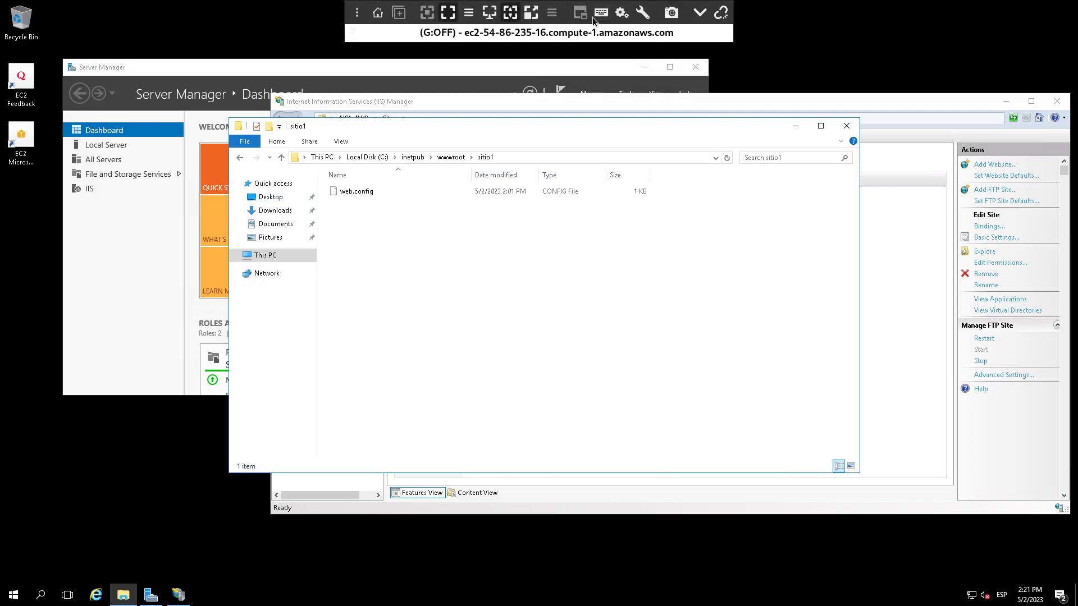
click(700, 12)
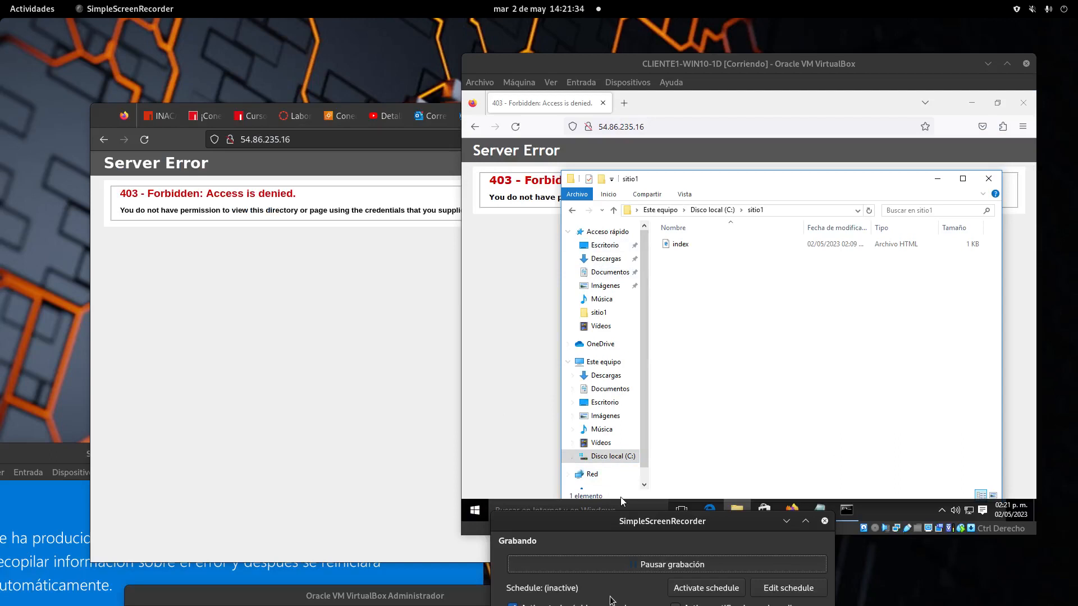
Step: Recall put index.html at the client VM's ftp prompt with the Up arrow
click(847, 510)
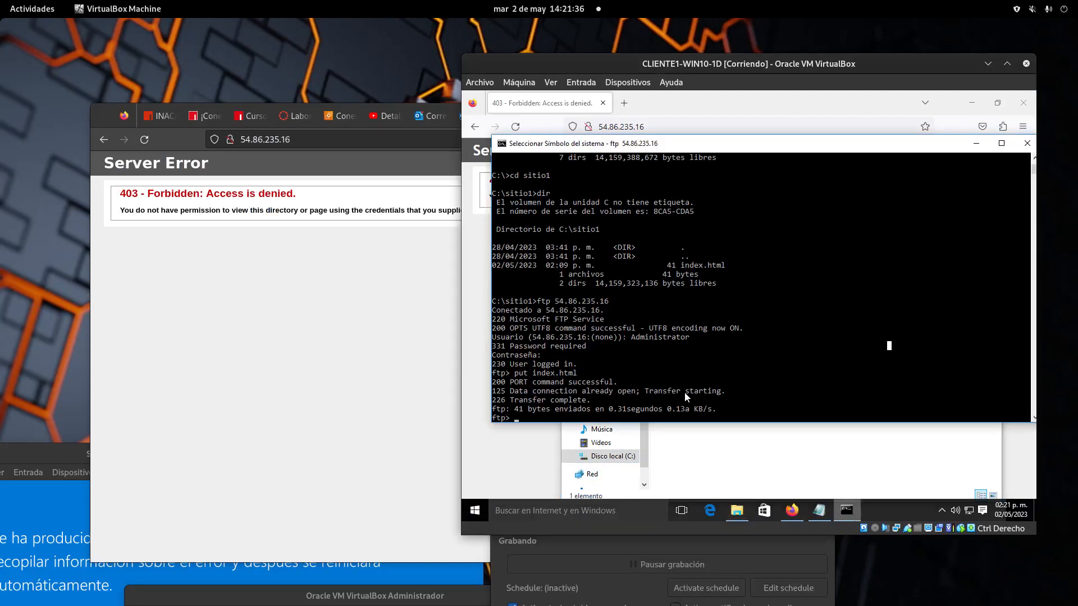
click(669, 409)
key(Up)
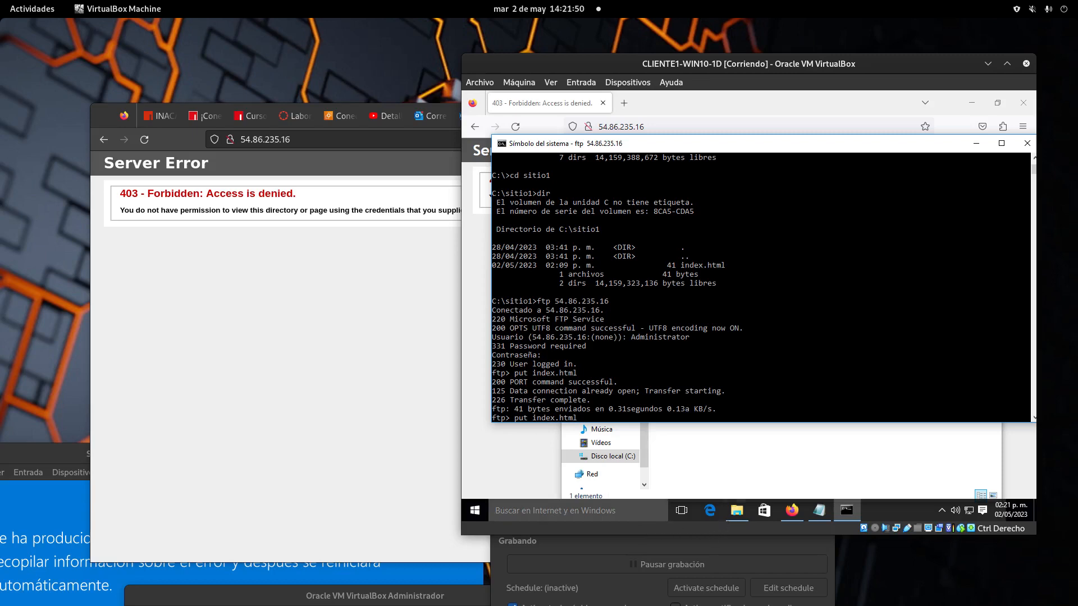
mouse_move(0, 0)
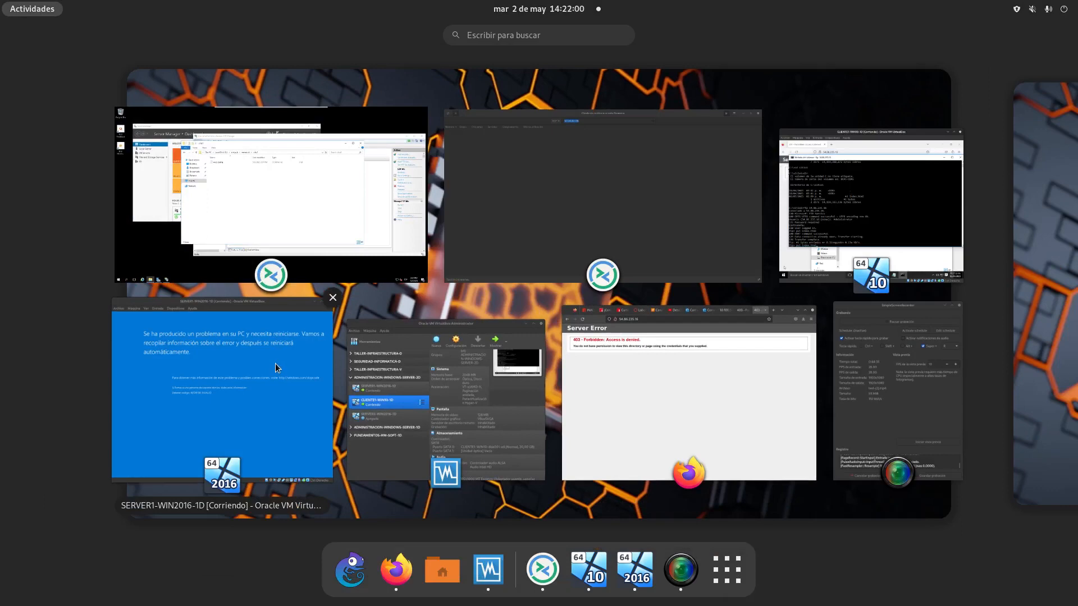
Step: On the server, browse to C:\inetpub\wwwroot in File Explorer
click(354, 215)
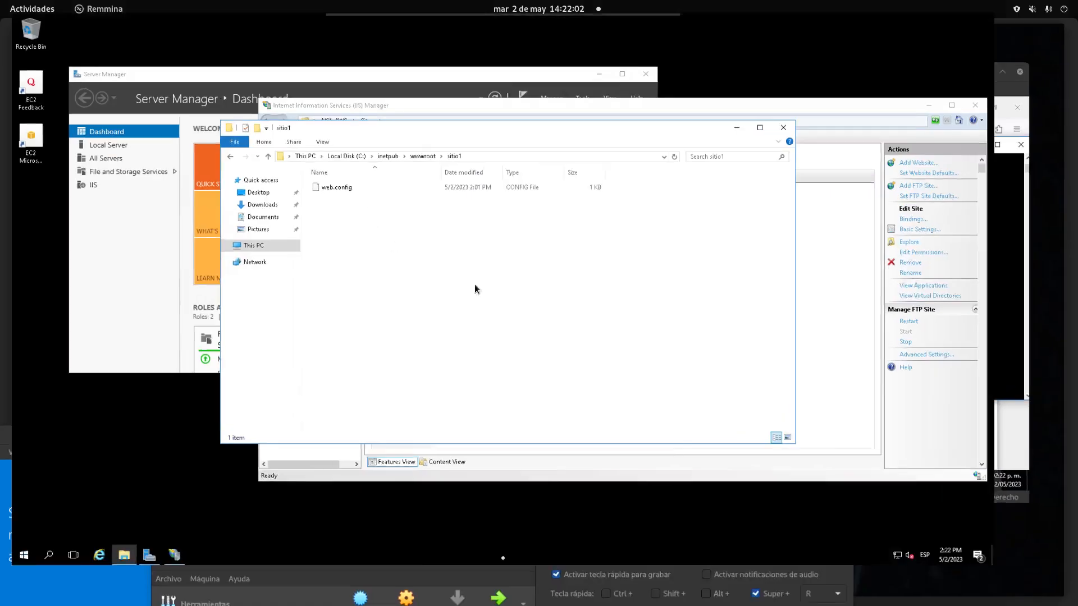
click(272, 255)
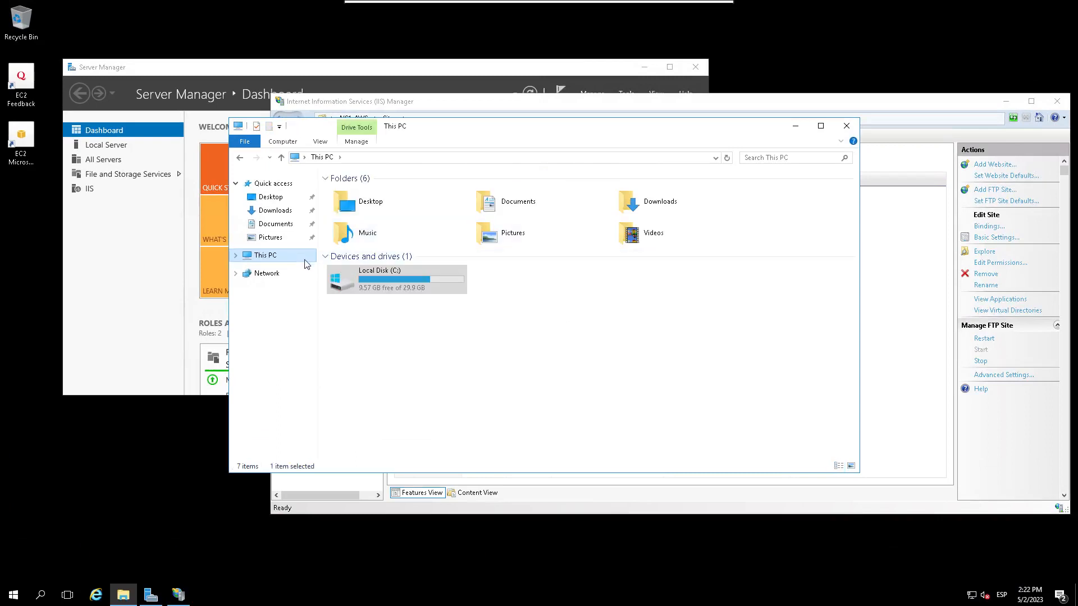
click(367, 281)
double_click(366, 277)
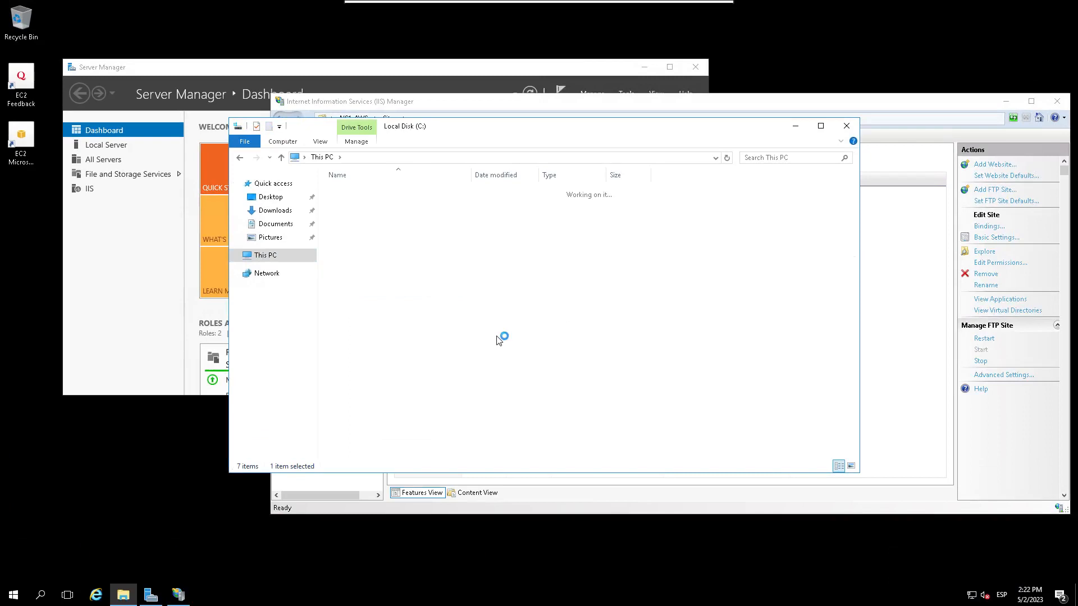
click(348, 239)
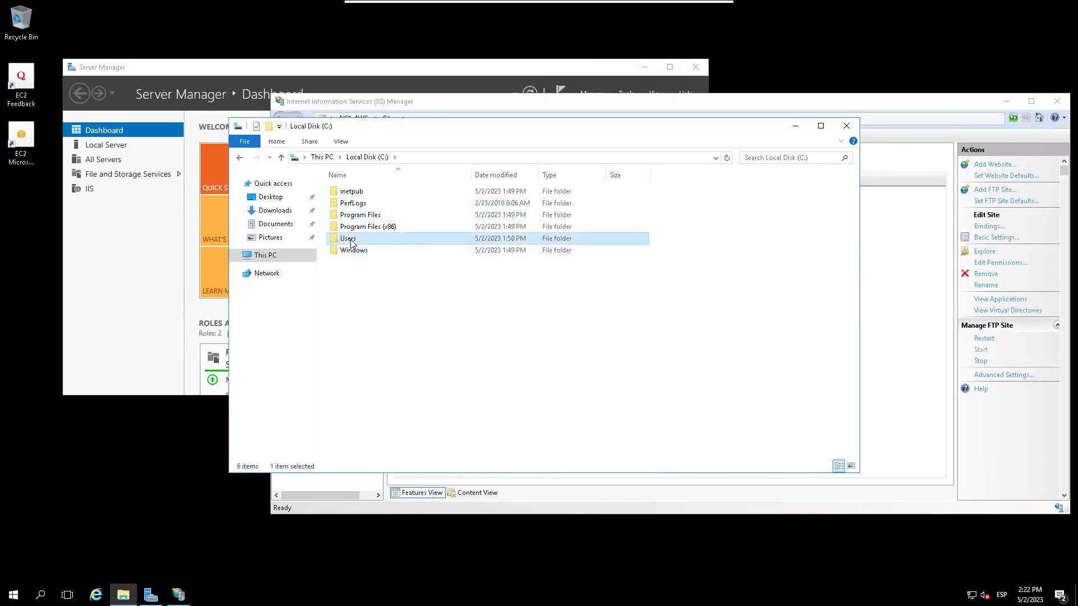
double_click(347, 239)
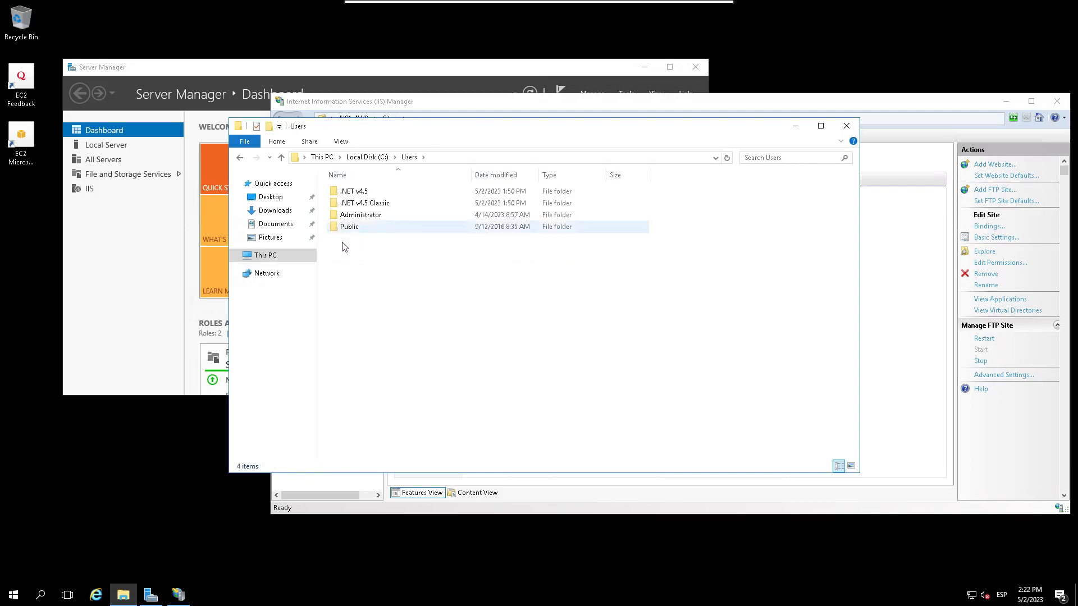
click(288, 256)
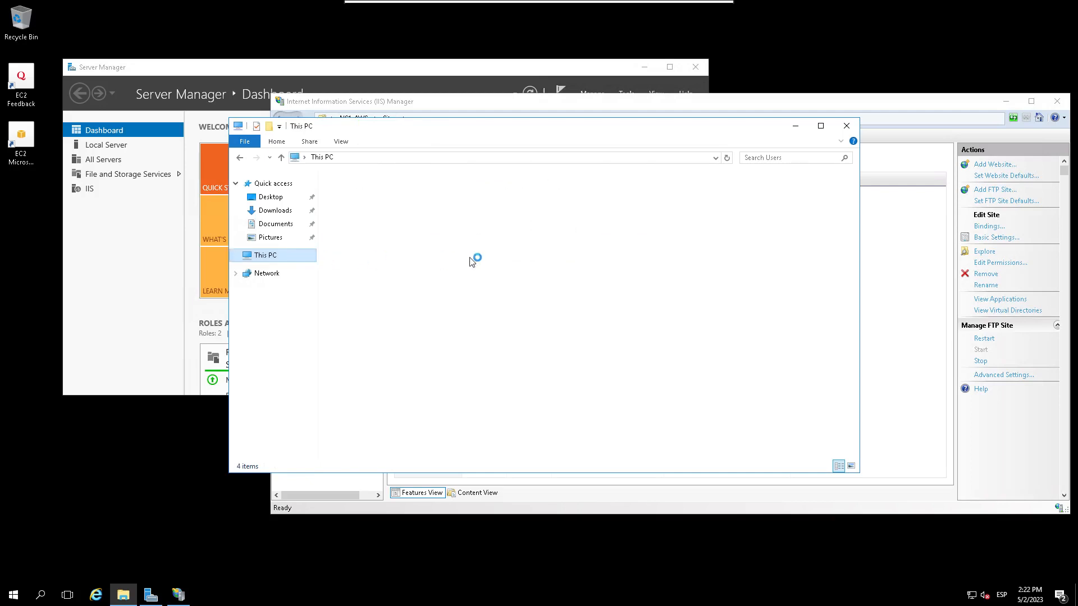
click(372, 284)
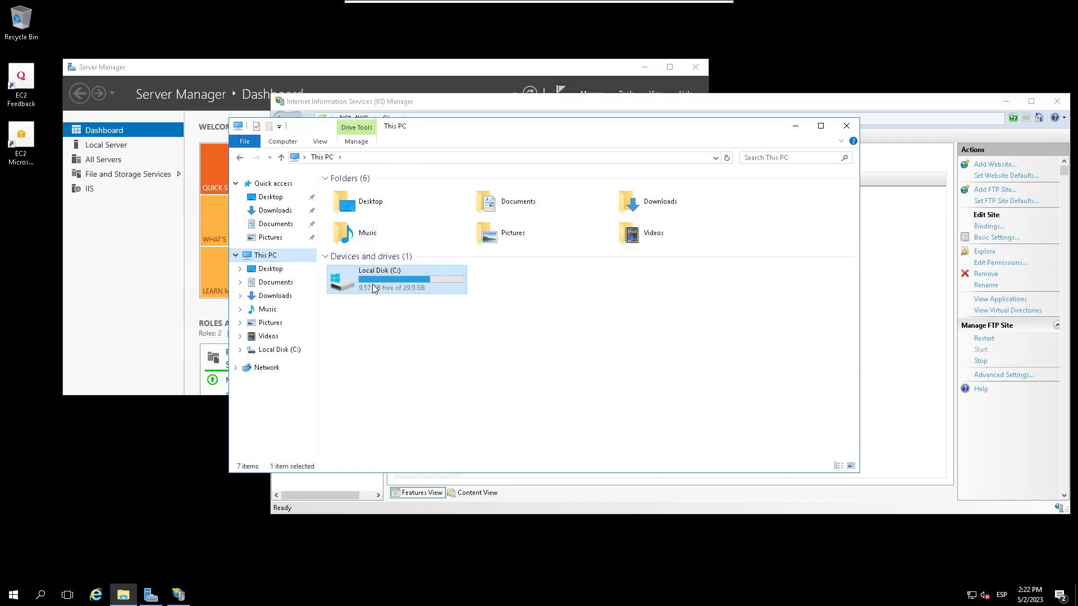
double_click(371, 285)
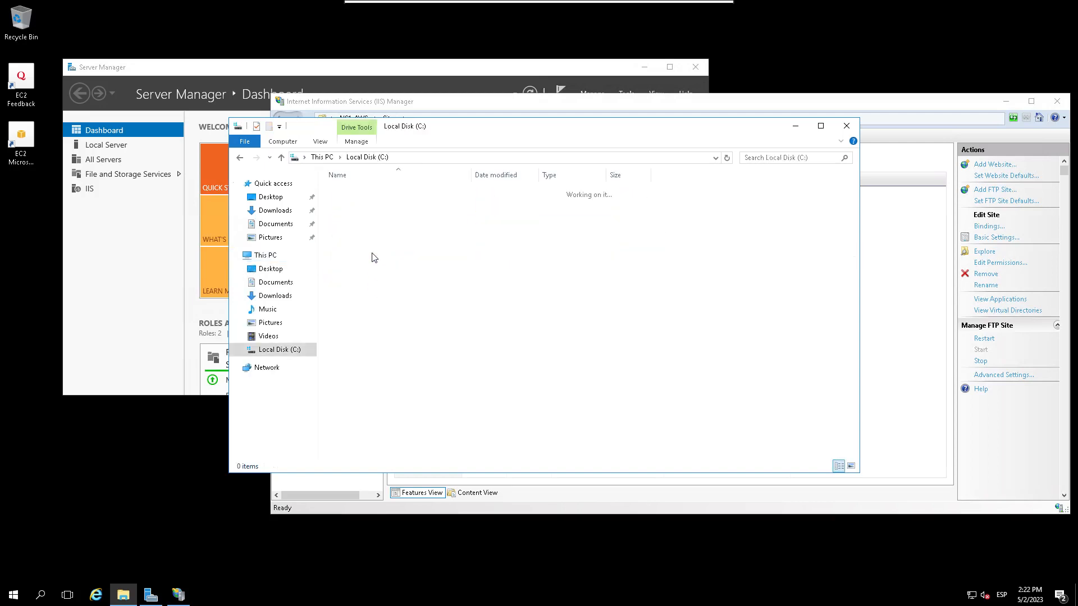
double_click(353, 191)
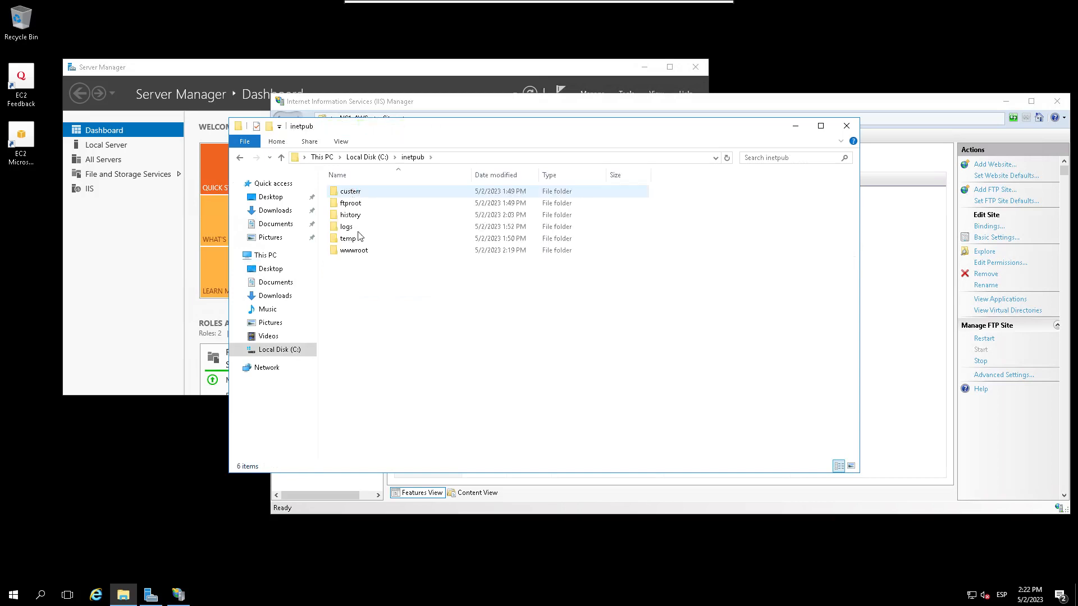
click(358, 253)
double_click(359, 254)
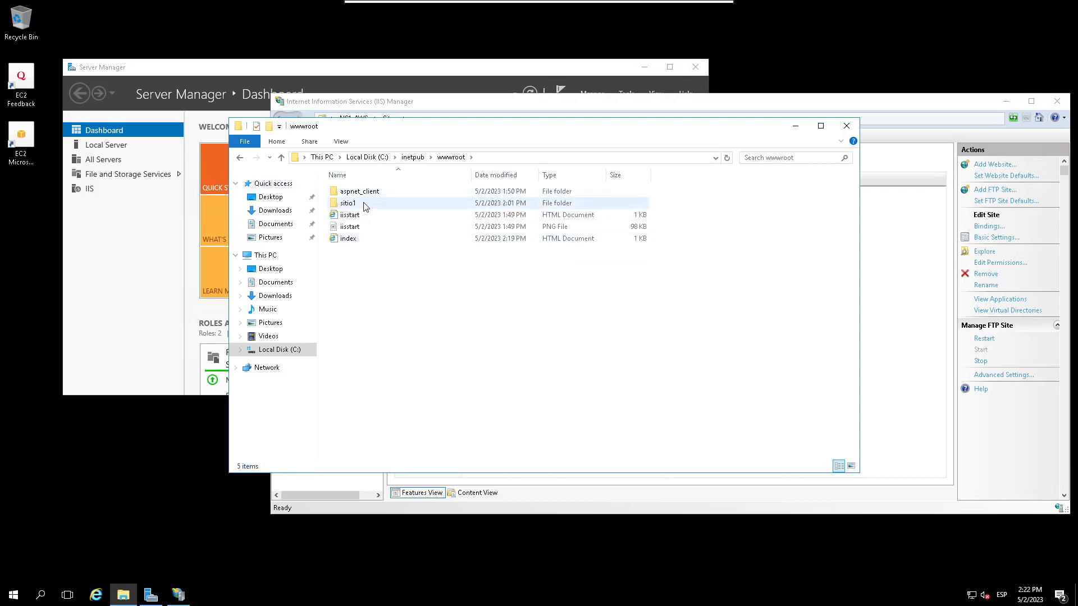
Step: Drag the index file into sitio1, confirm it arrived, and minimize Remmina
click(352, 240)
drag(349, 238, 345, 205)
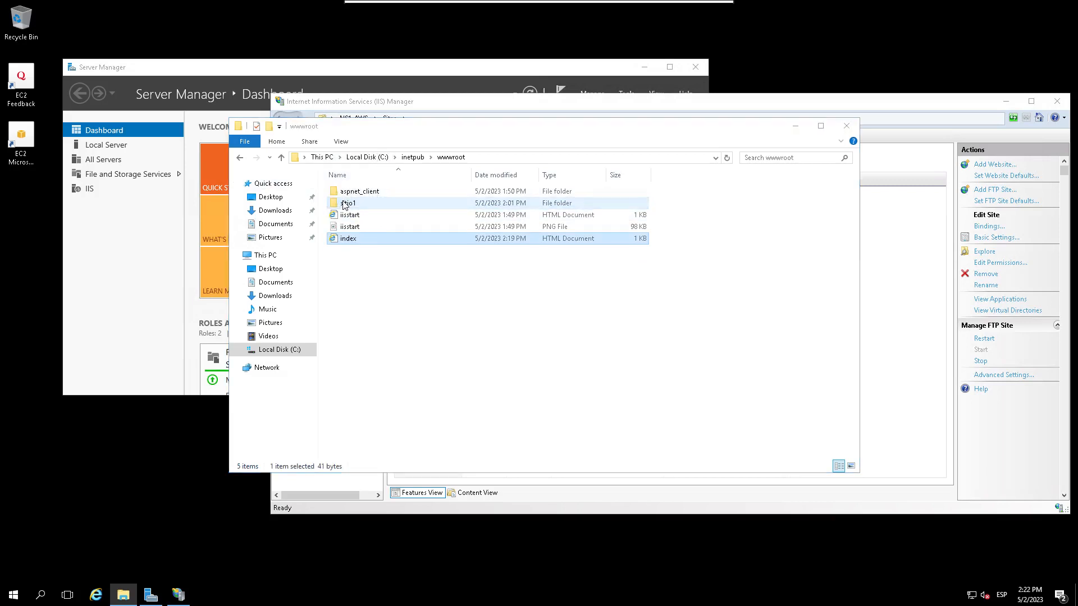
double_click(344, 206)
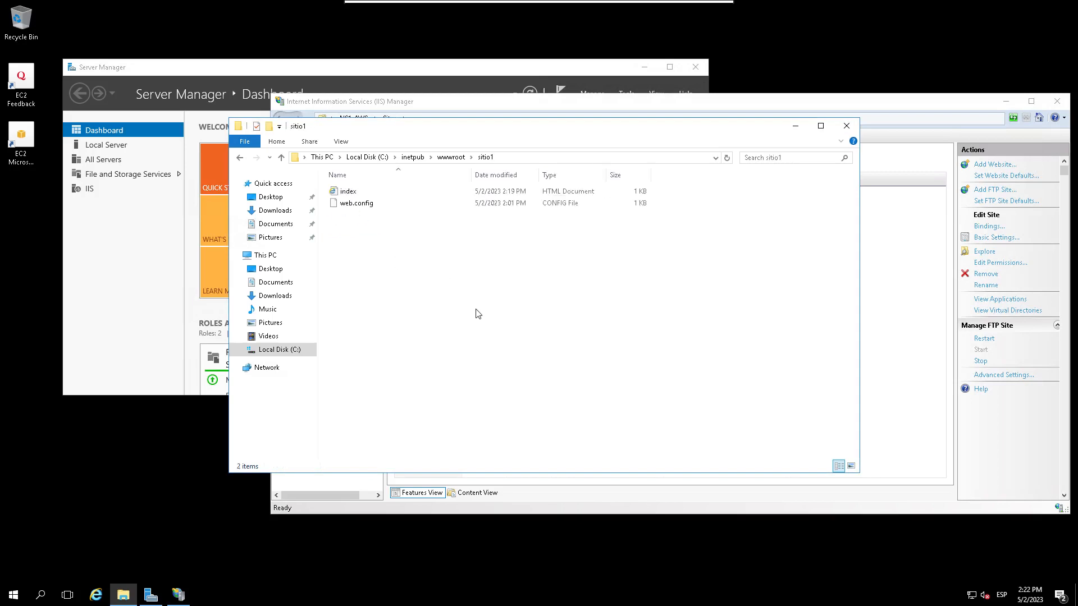
mouse_move(526, 5)
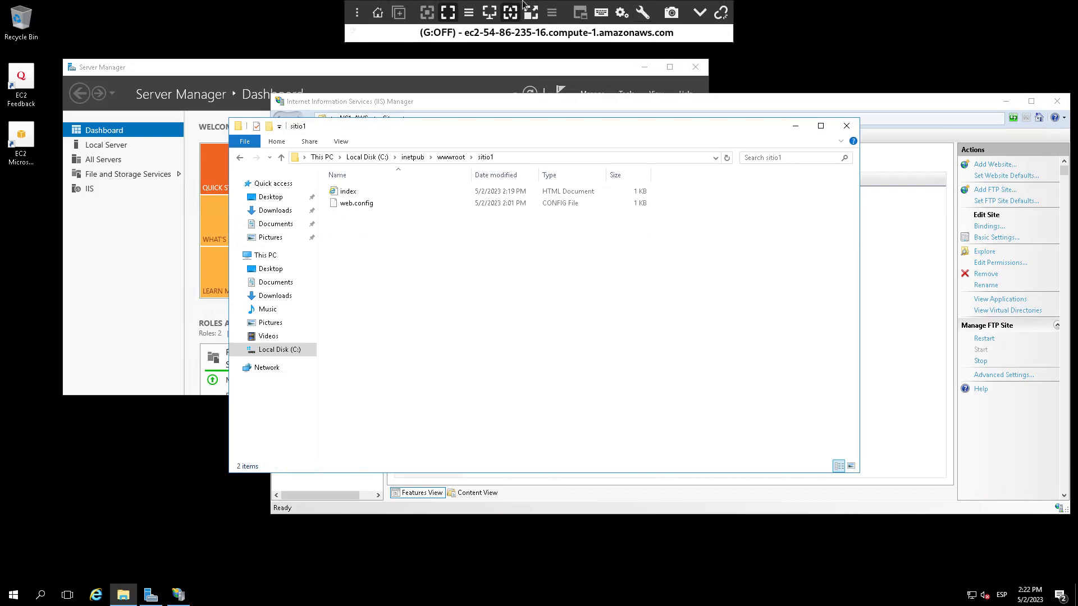
click(700, 12)
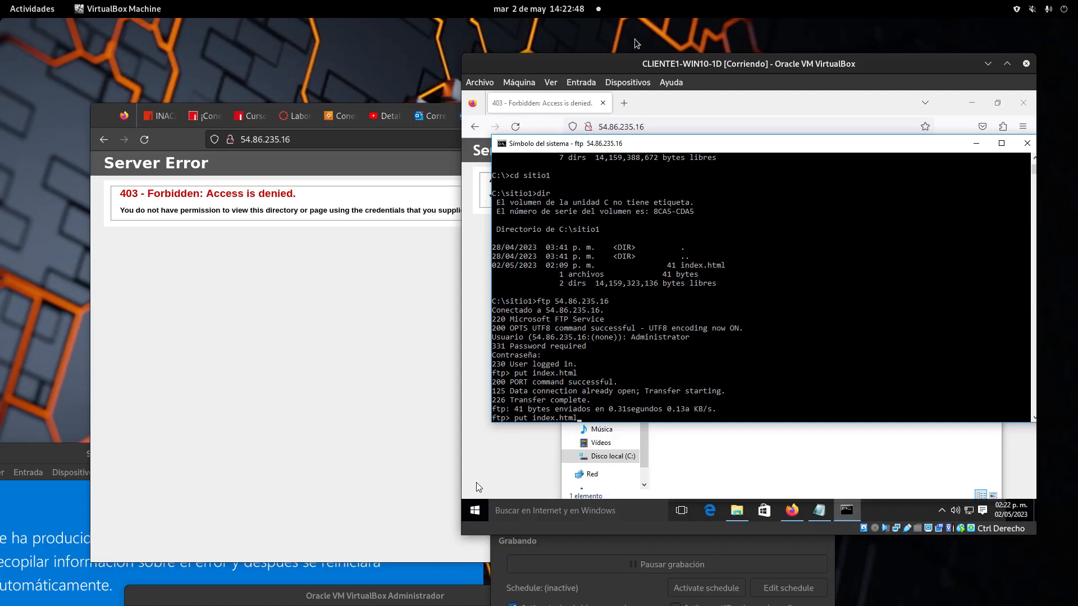
Step: Reload 54.86.235.16 in Firefox so it now shows SITIO1 REMOTO
click(301, 282)
click(144, 139)
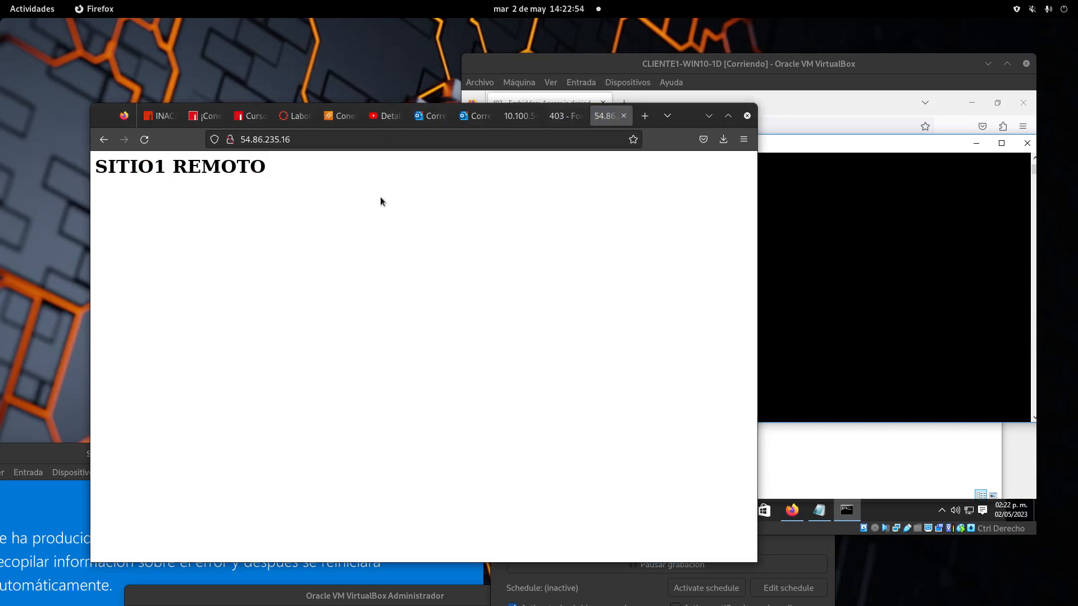
drag(715, 110, 861, 139)
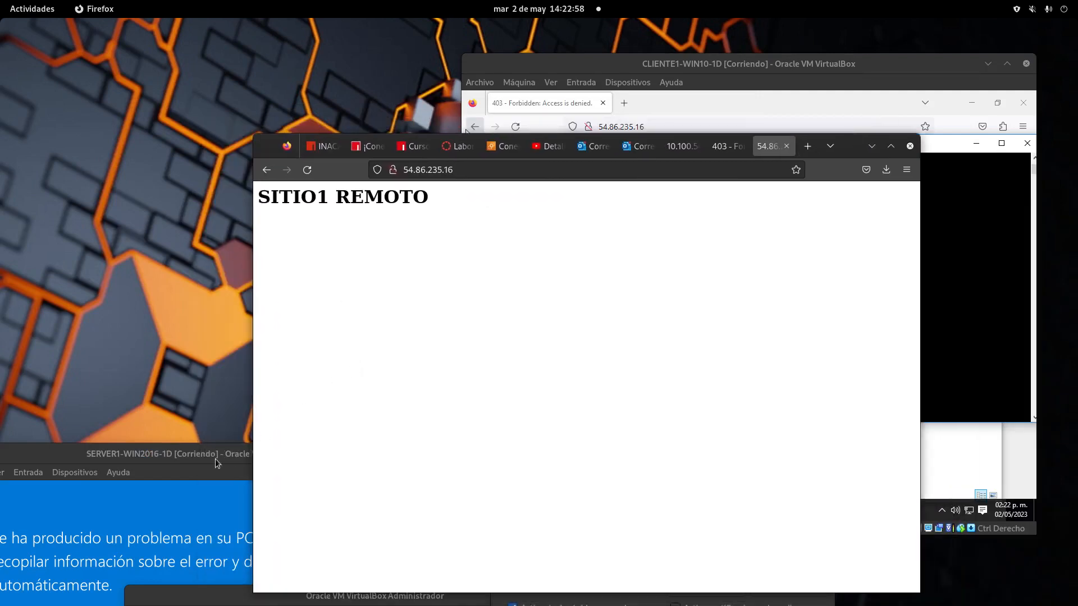
Step: Power off the SERVER1 virtual machine by closing its window
mouse_move(252, 452)
mouse_down()
mouse_move(398, 300)
mouse_move(402, 235)
mouse_move(409, 265)
mouse_move(266, 405)
mouse_move(250, 437)
mouse_up()
click(469, 453)
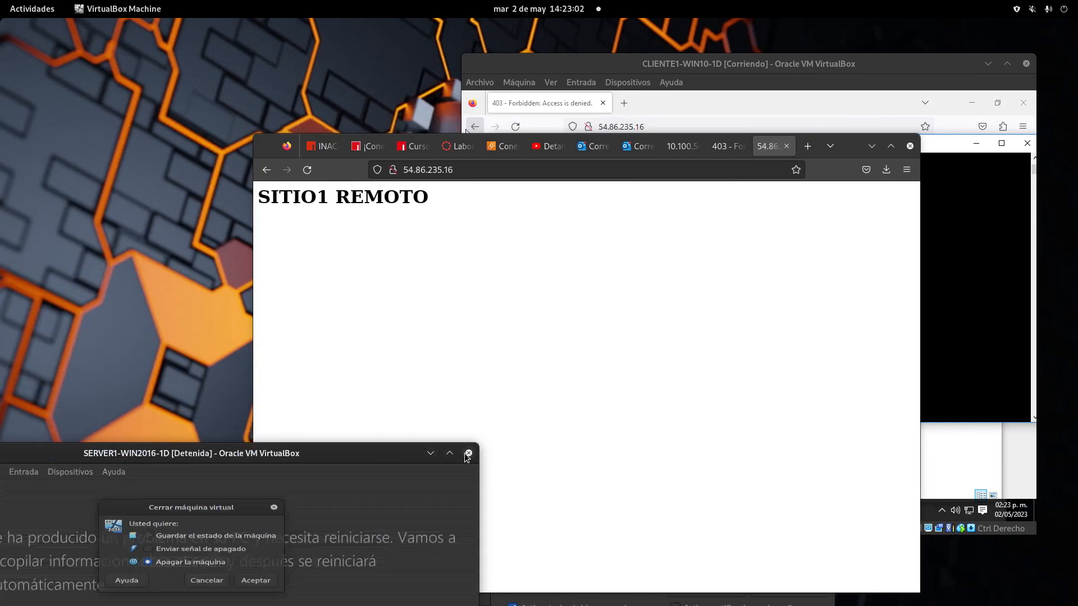
click(255, 591)
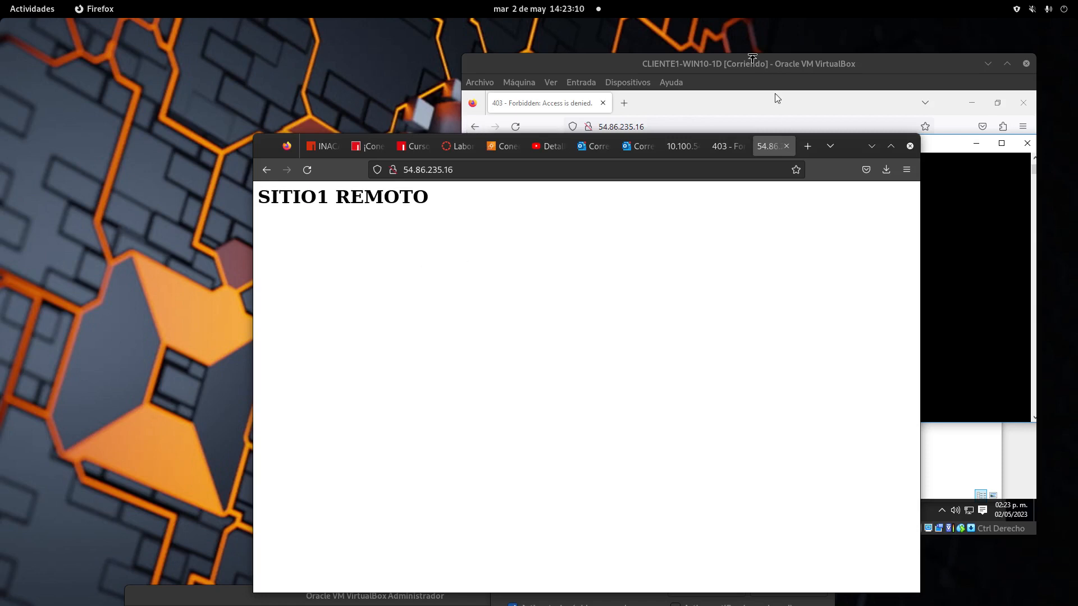
click(751, 69)
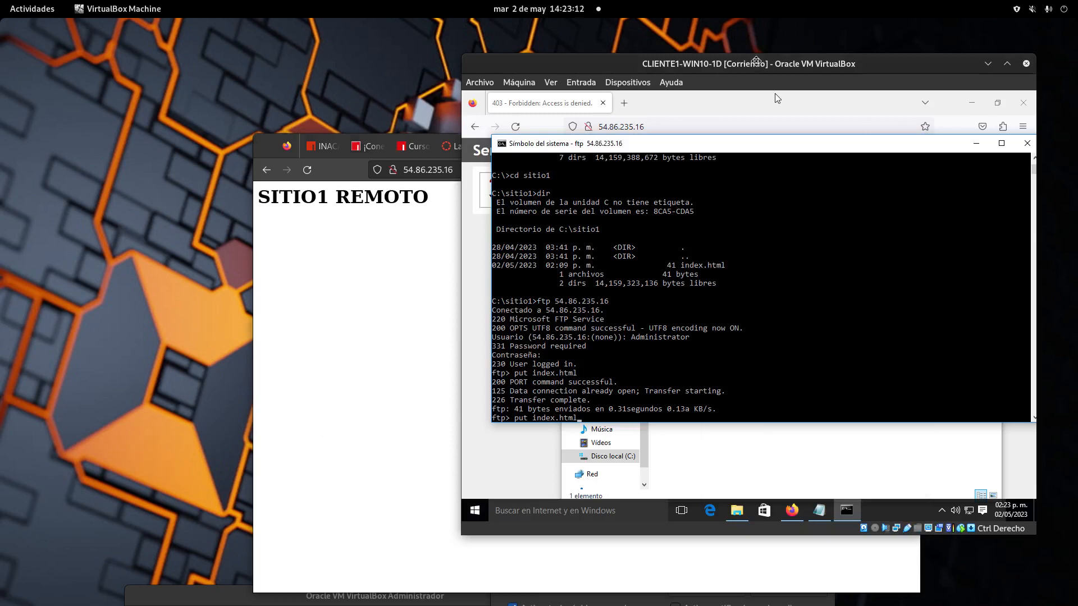
Step: End the client's FTP session with quit after trying dir and exit
click(666, 404)
key(BackSpace)
key(BackSpace)
key(BackSpace)
key(BackSpace)
key(BackSpace)
key(BackSpace)
key(BackSpace)
key(BackSpace)
key(BackSpace)
key(BackSpace)
key(BackSpace)
key(BackSpace)
key(BackSpace)
key(BackSpace)
text(die)
key(Return)
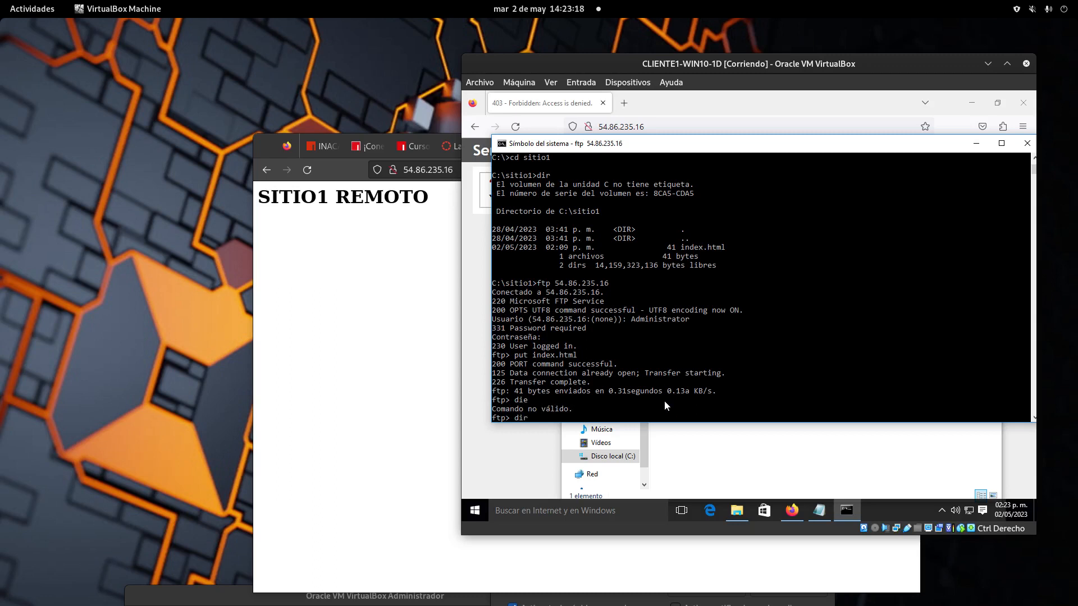
key(Return)
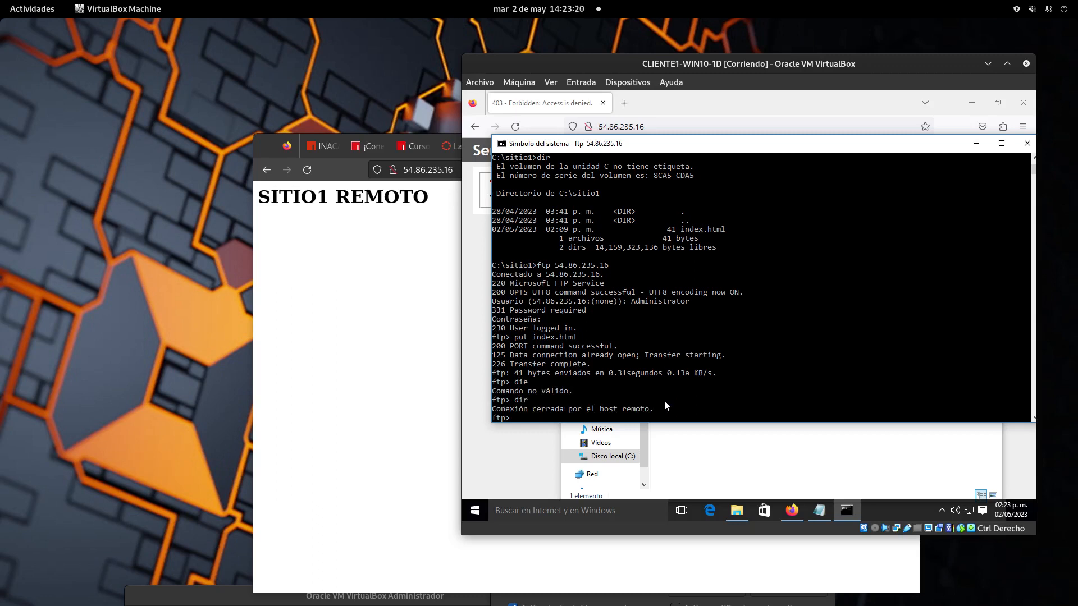
text(exit)
key(Return)
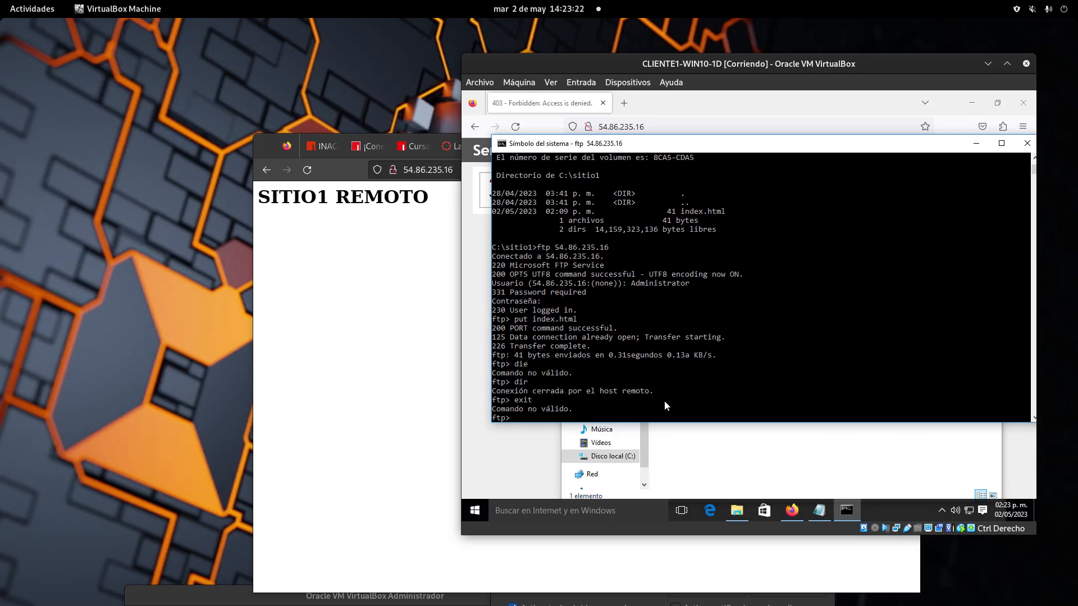
text(quit)
key(Return)
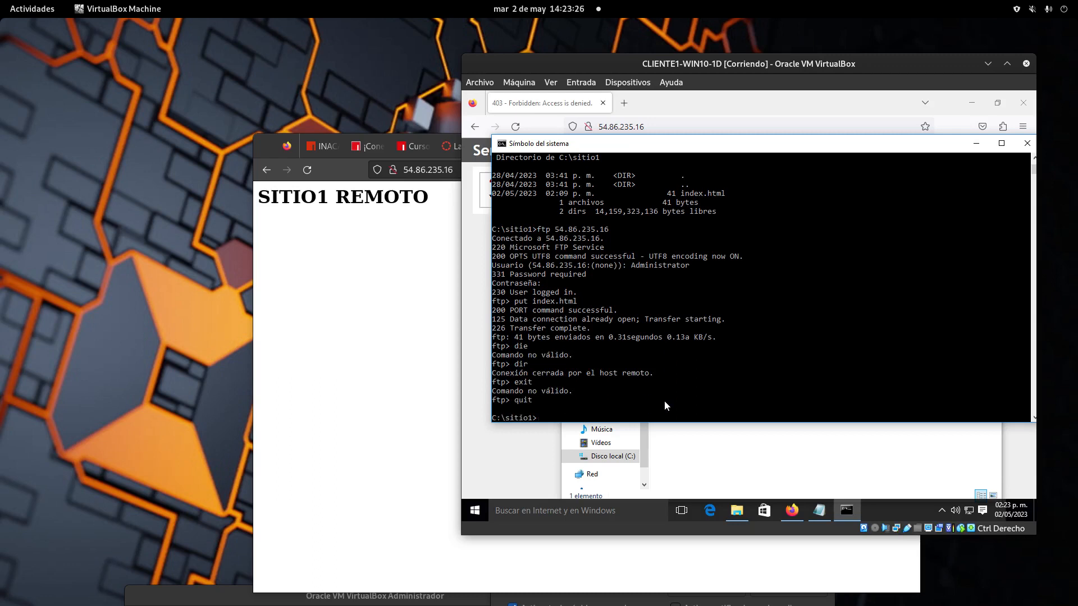
Step: Reconnect to 54.86.235.16 by FTP and attempt login with the administrator username, which is rejected
key(Up)
key(Return)
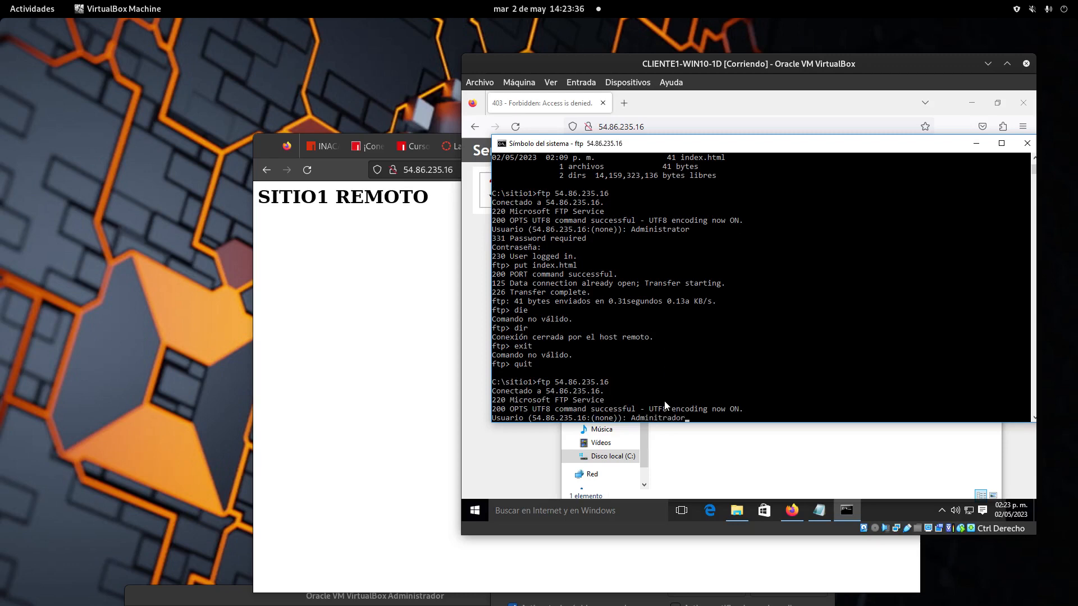
text(Adminitrador)
key(Return)
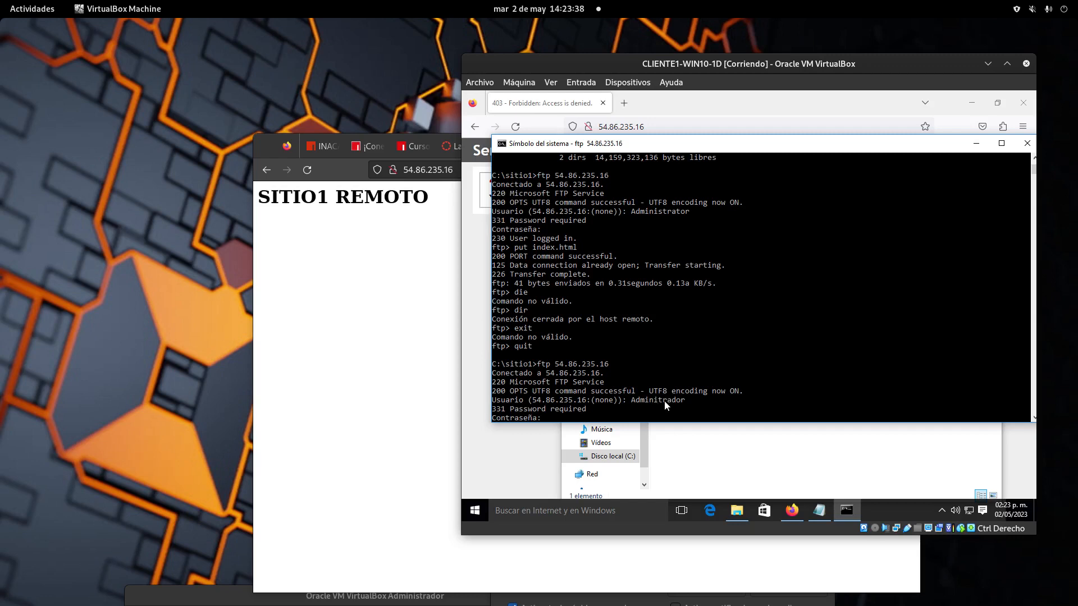
key(Return)
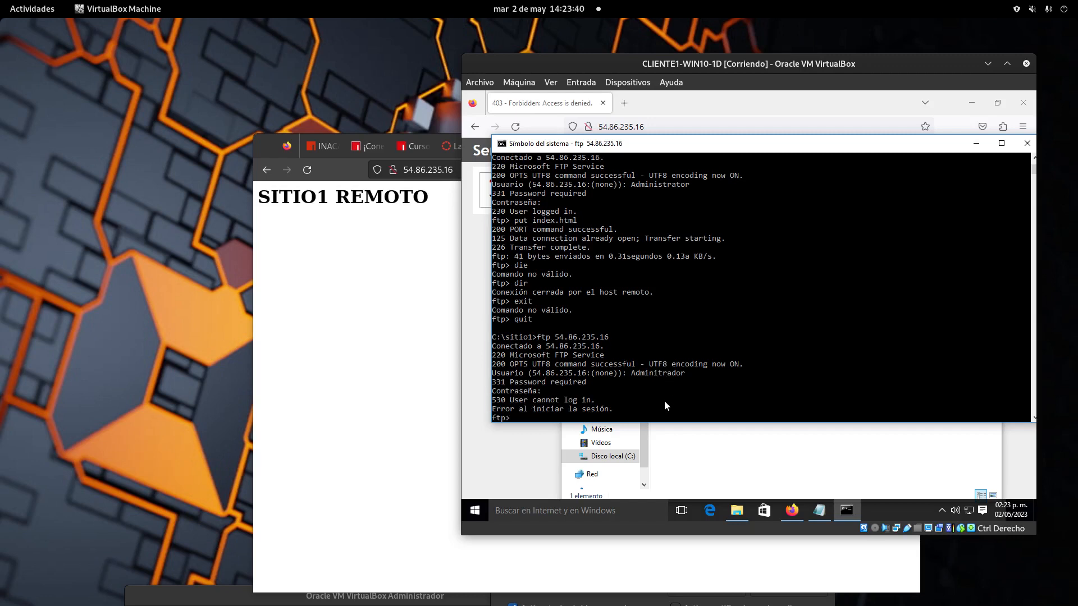
Step: Quit the failed session and reconnect to 54.86.235.16, now awaiting a username
key(Up)
key(BackSpace)
key(BackSpace)
key(BackSpace)
key(BackSpace)
key(BackSpace)
key(BackSpace)
key(BackSpace)
key(BackSpace)
key(BackSpace)
key(BackSpace)
key(BackSpace)
key(BackSpace)
text(http://54.86.235.16/)
key(BackSpace)
key(BackSpace)
key(BackSpace)
key(BackSpace)
key(BackSpace)
key(BackSpace)
key(BackSpace)
key(BackSpace)
key(BackSpace)
key(BackSpace)
key(BackSpace)
key(BackSpace)
key(BackSpace)
key(BackSpace)
key(BackSpace)
key(BackSpace)
key(BackSpace)
key(BackSpace)
key(BackSpace)
key(BackSpace)
text(quit)
key(Return)
key(Up)
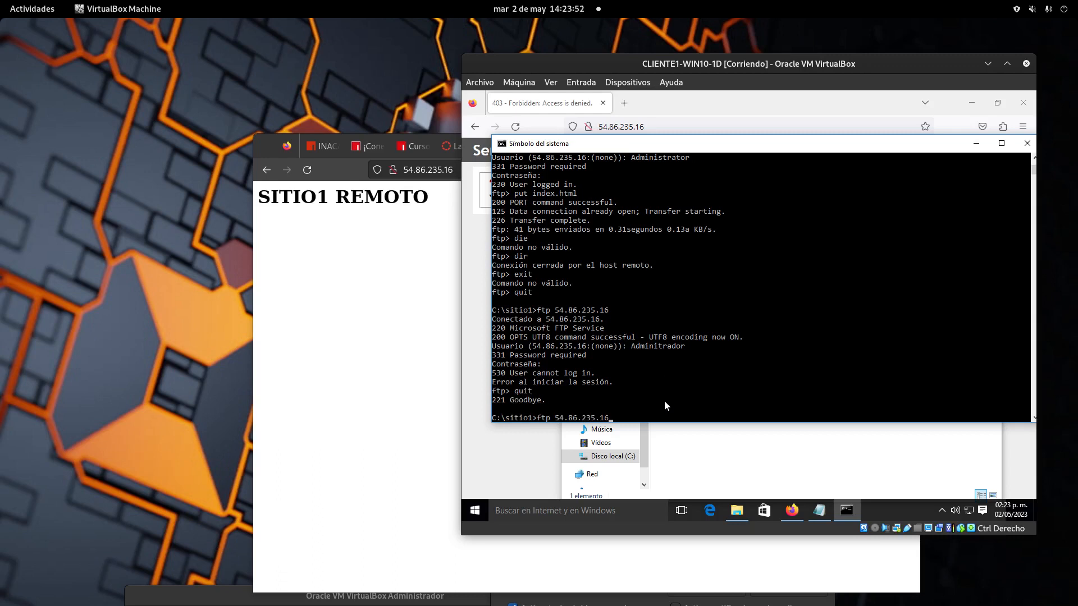
key(Return)
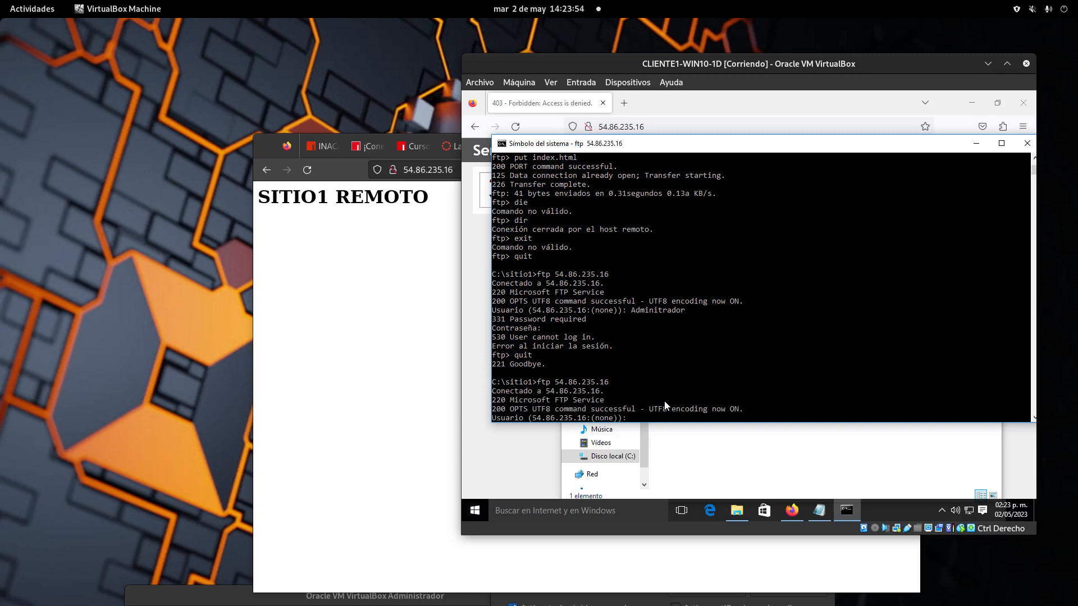
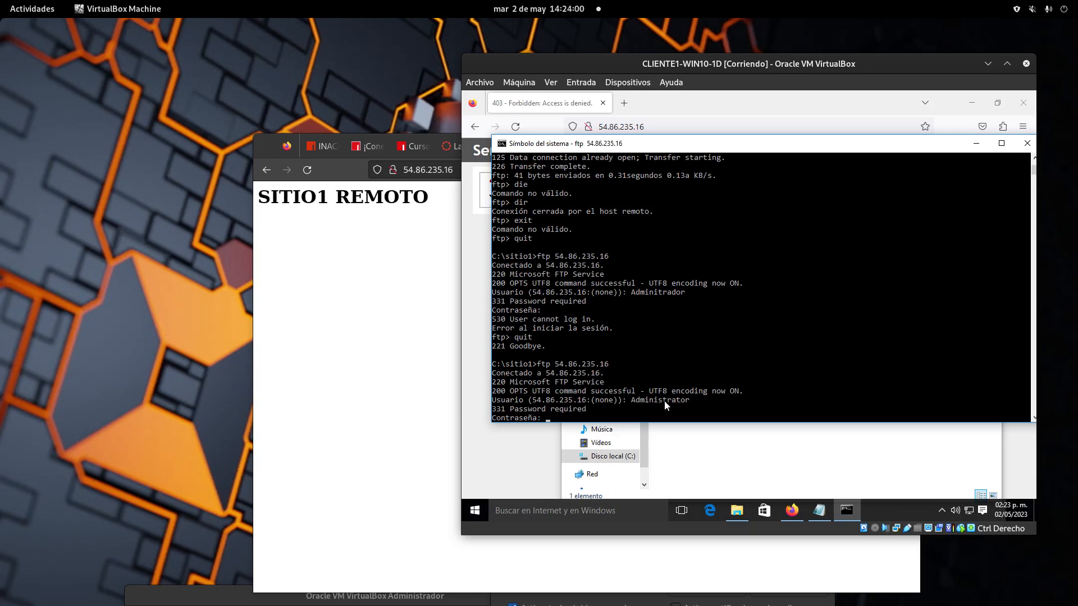
Step: Log in with the password, list the server's root folder and change into sitio1
key(Return)
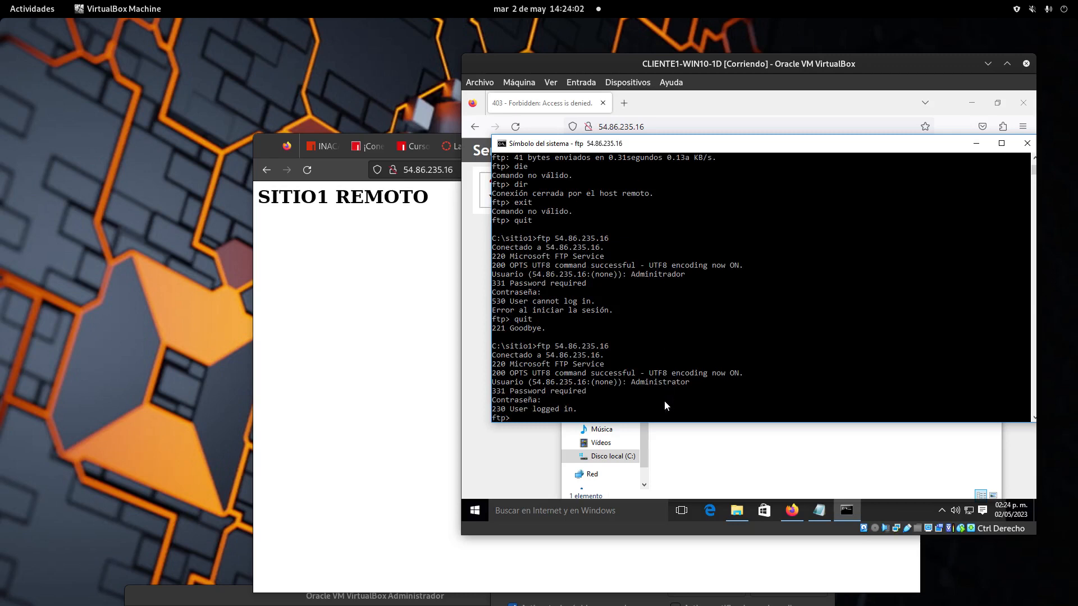
text(dir)
key(Return)
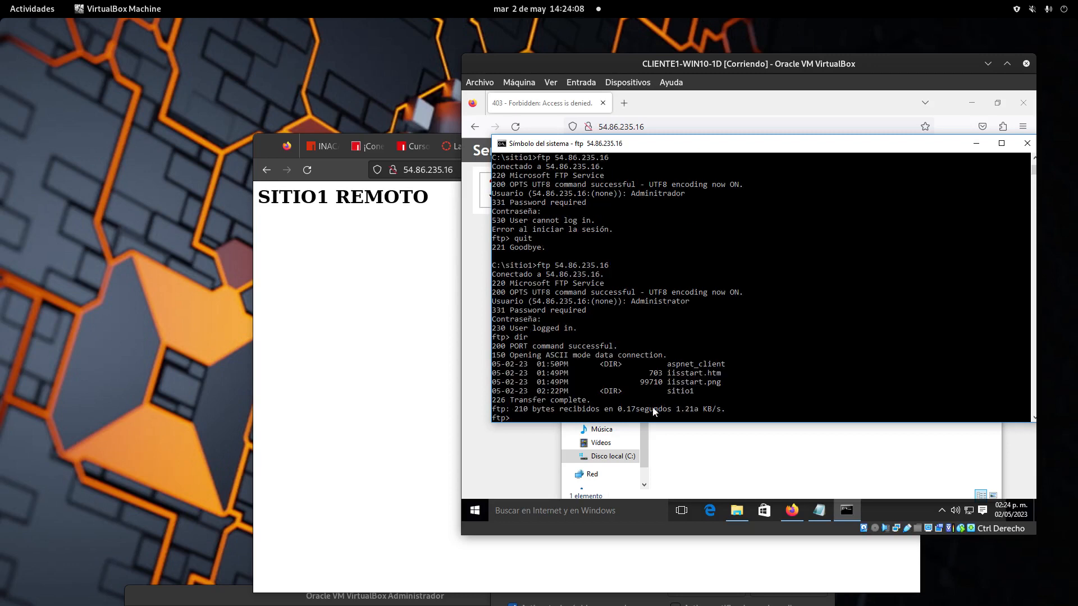
text(cd sitio1)
key(Return)
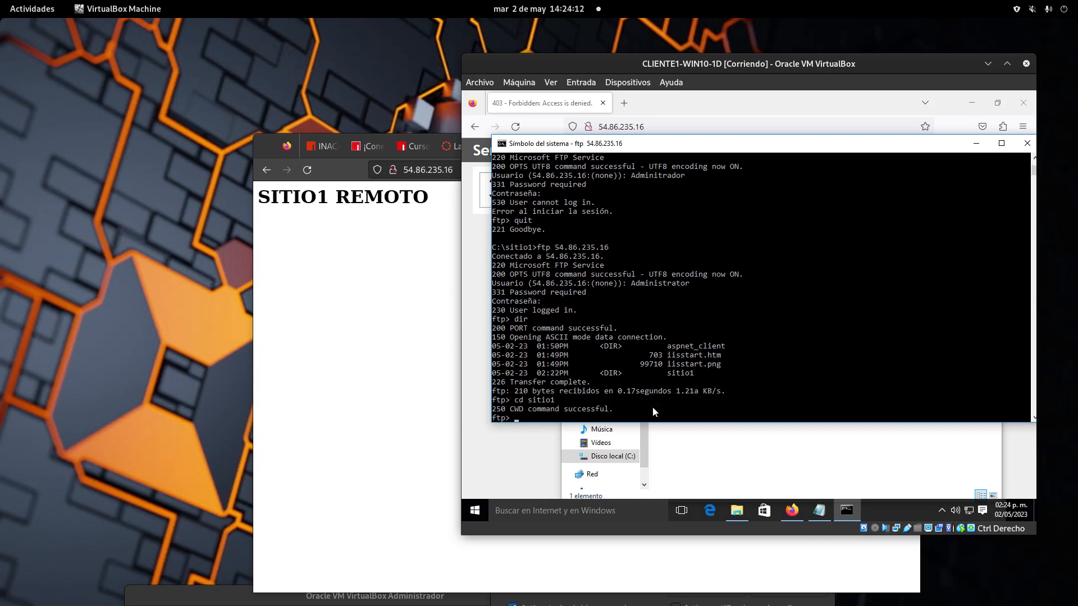
Step: List sitio1's contents, then upload index.html with the recalled put command (41 bytes)
text(dir)
key(Return)
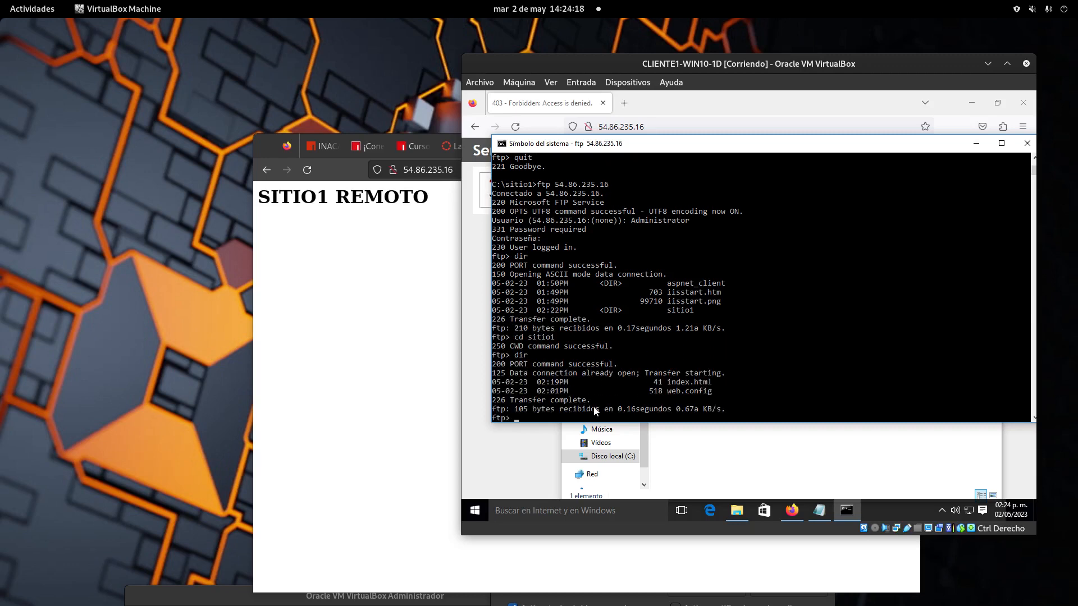
text(dir)
key(Up)
key(Up)
key(Up)
key(Up)
key(Down)
key(Down)
key(Down)
key(Up)
key(Return)
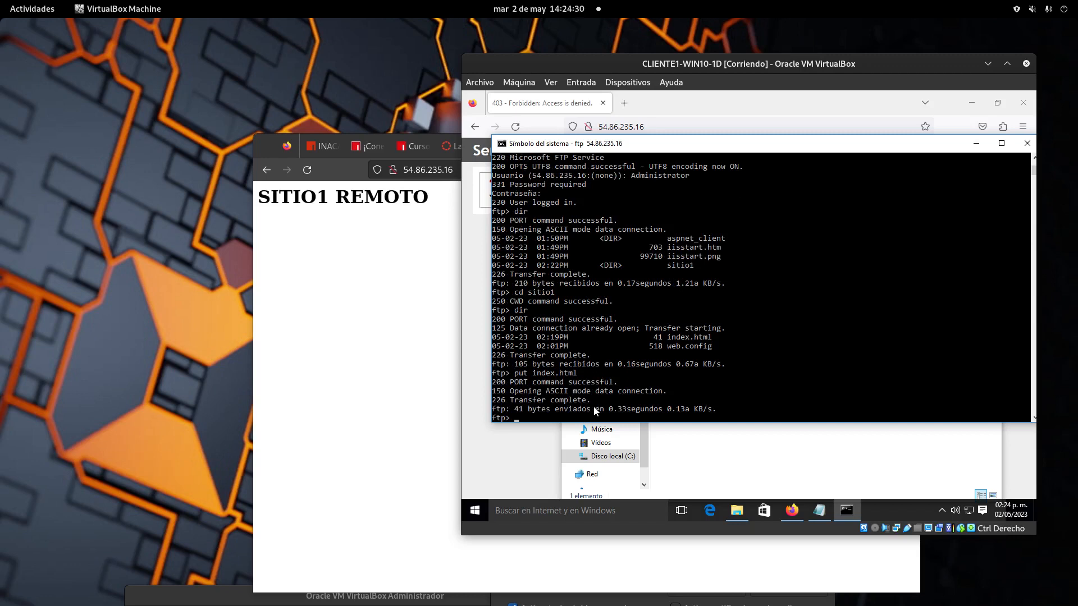
Step: Show the local C:\sitio1 folder with the index file, then open the window overview
click(737, 512)
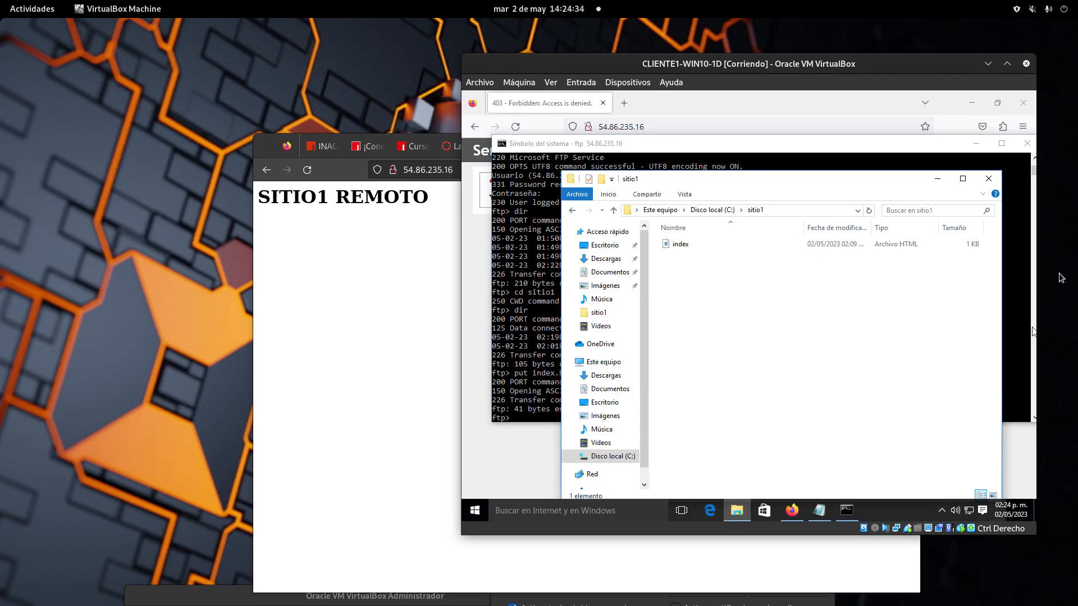
key(super)
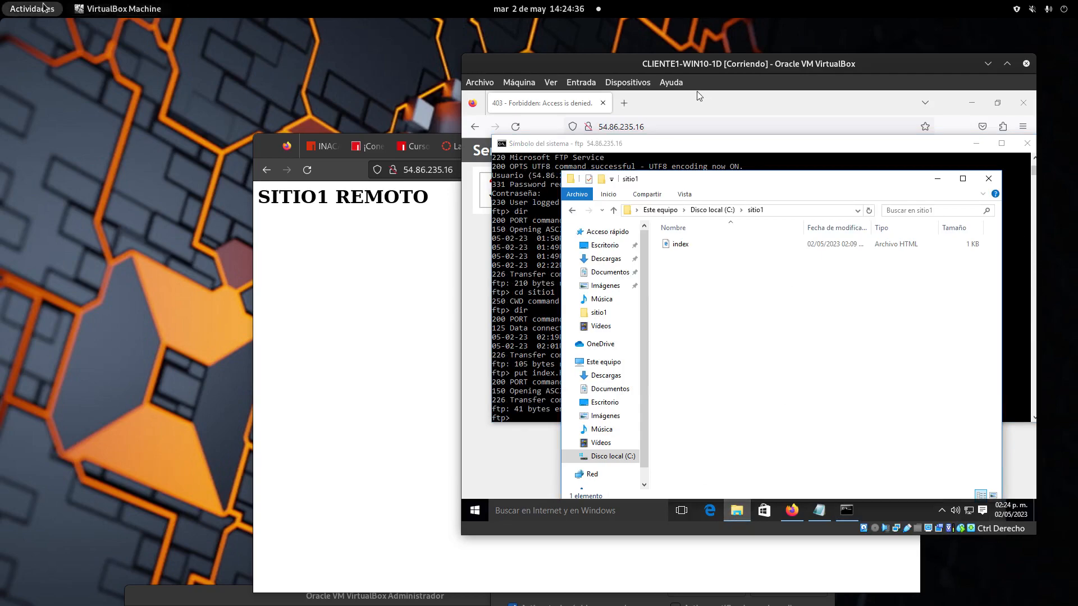